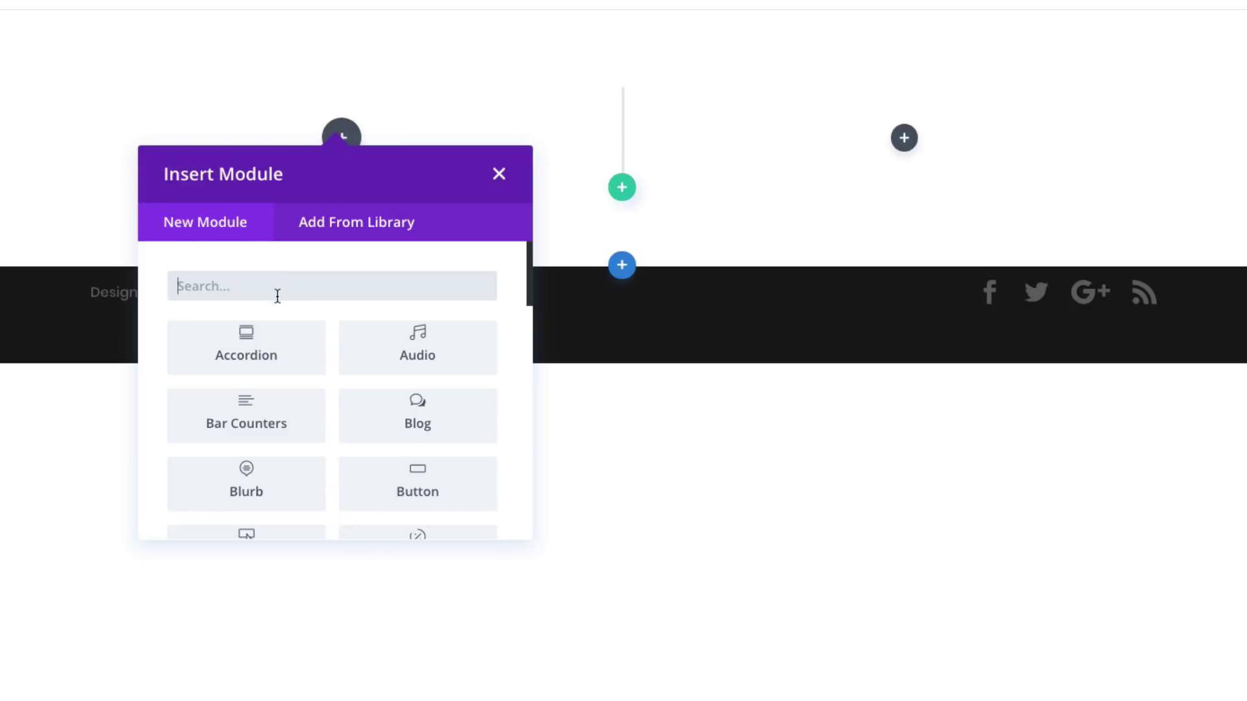
# Find the Text module and insert it into the first column of the two-column row.
pyautogui.press('BackSpace')
pyautogui.write('ex')
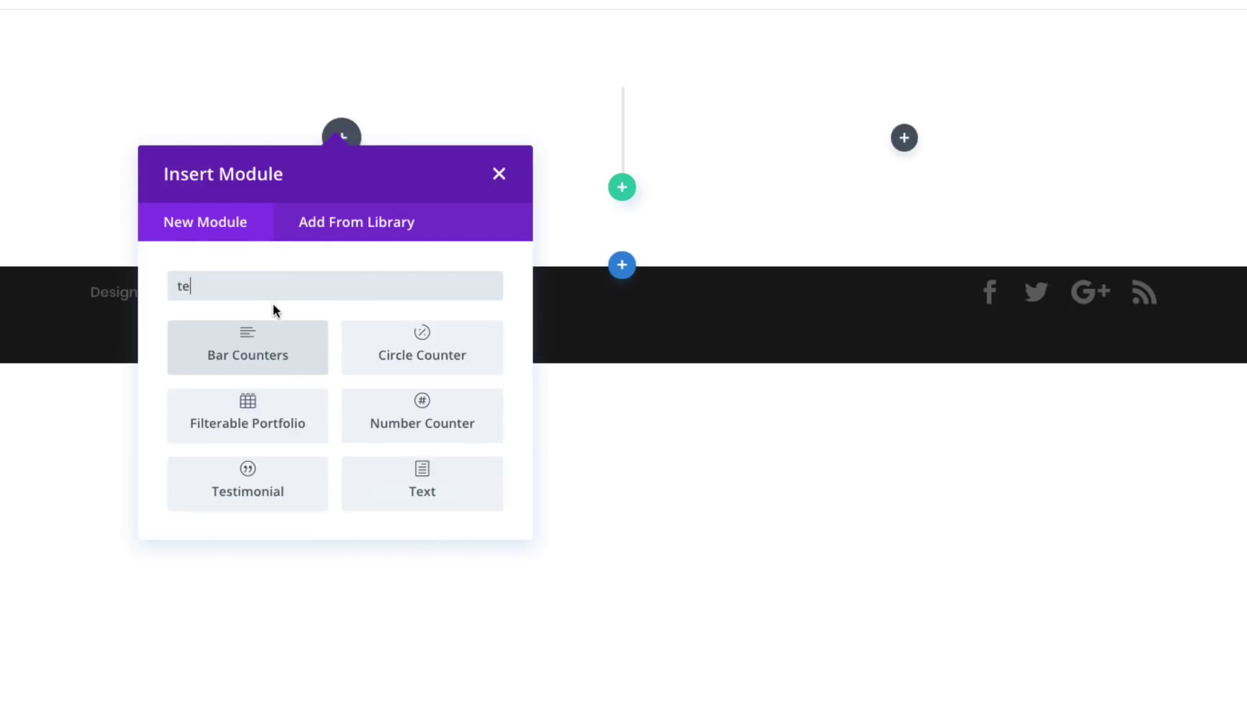
pyautogui.click(256, 348)
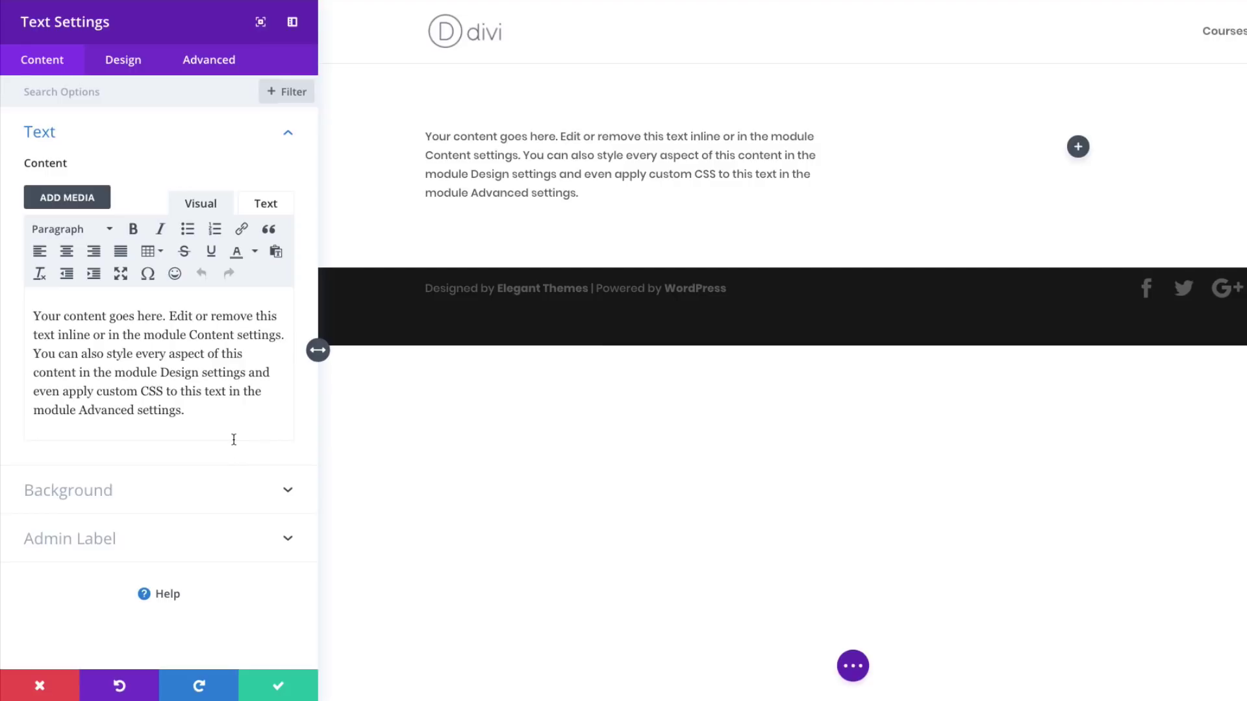
# Replace the module's placeholder text with the copied HTML for an ordered list of Design, Develop and Deliver, each with a nested bullet.
pyautogui.click(265, 203)
pyautogui.moveTo(83, 311); pyautogui.dragTo(39, 235)
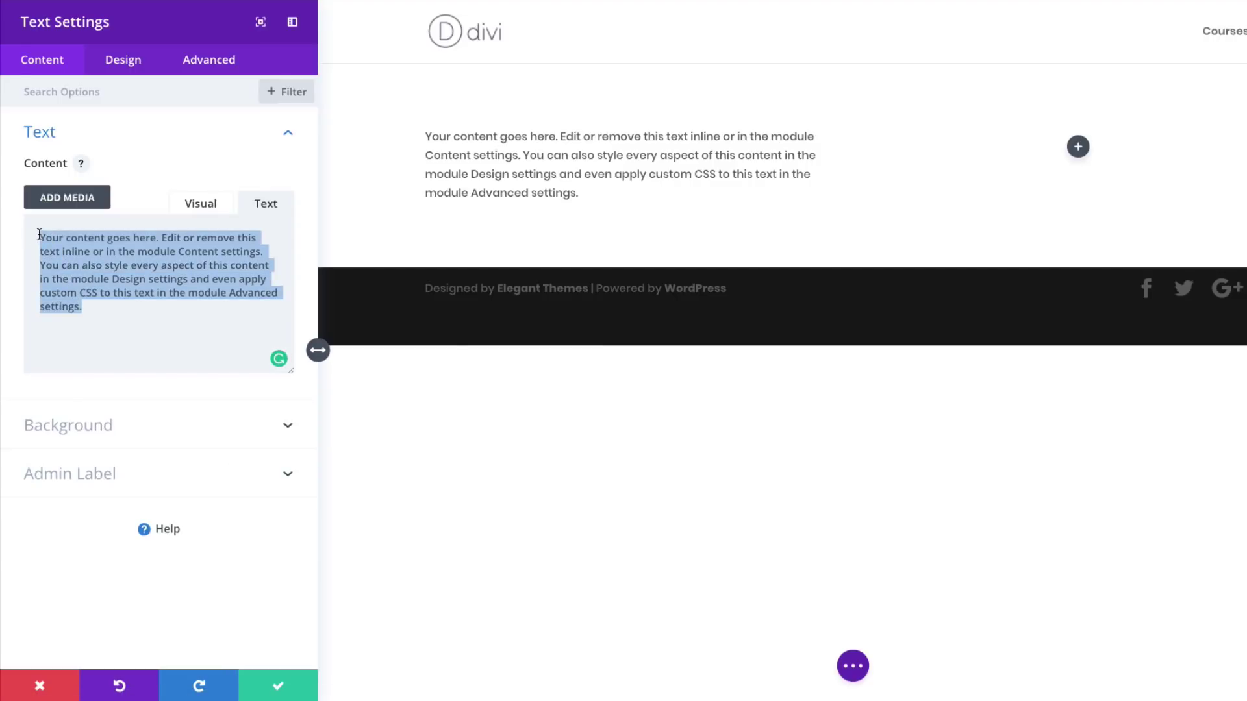
pyautogui.press('BackSpace')
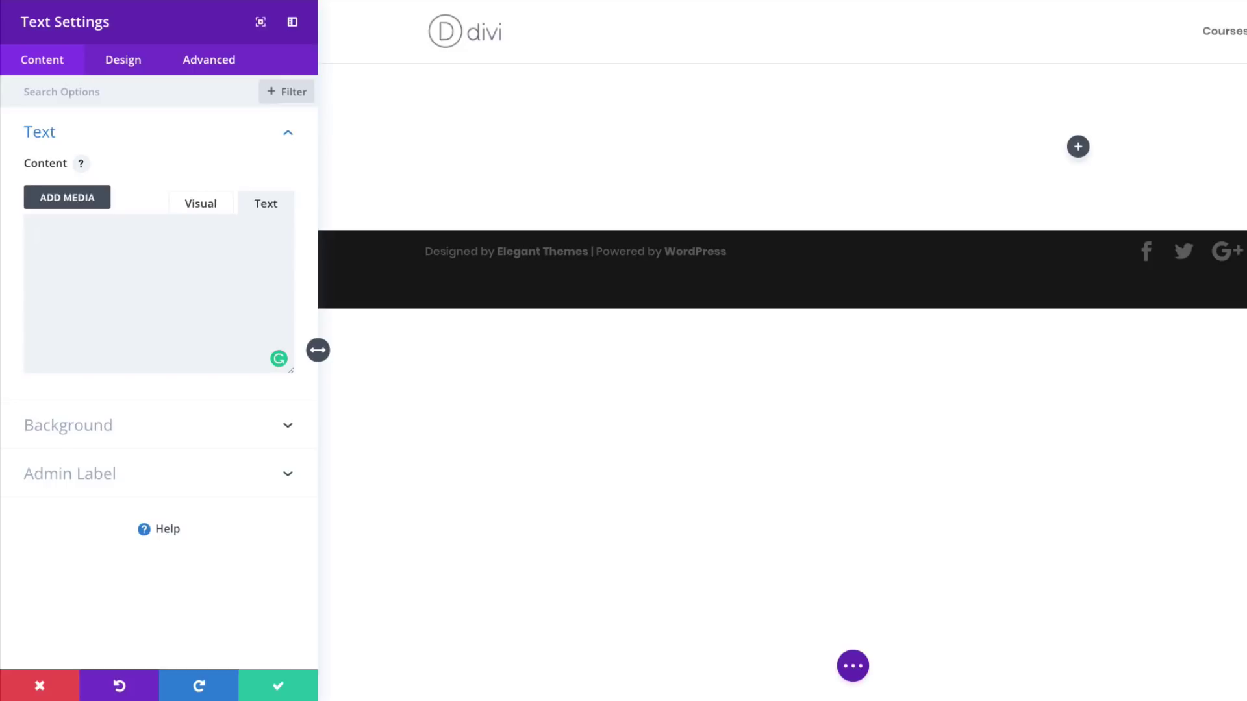
pyautogui.hotkey('ctrl', 'v')
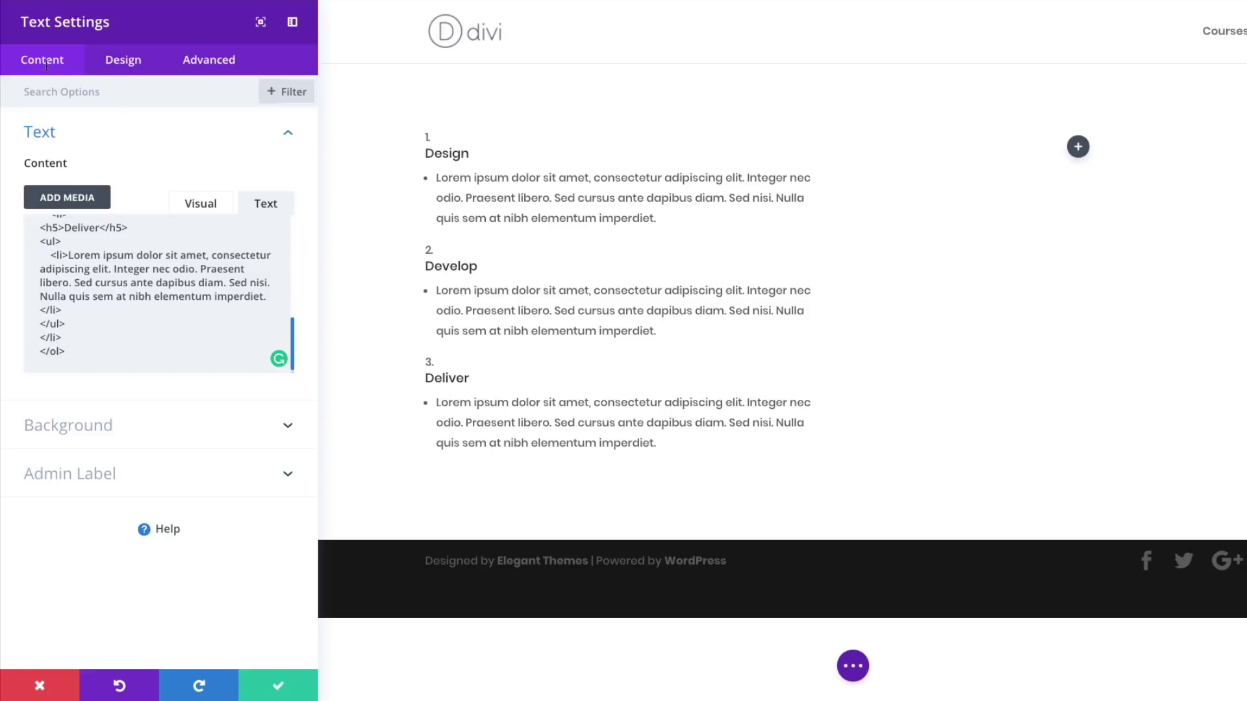
# Add a background gradient to the text module, running from rgba(0,0,0,0.04) to rgba(255,255,255,0).
pyautogui.click(69, 425)
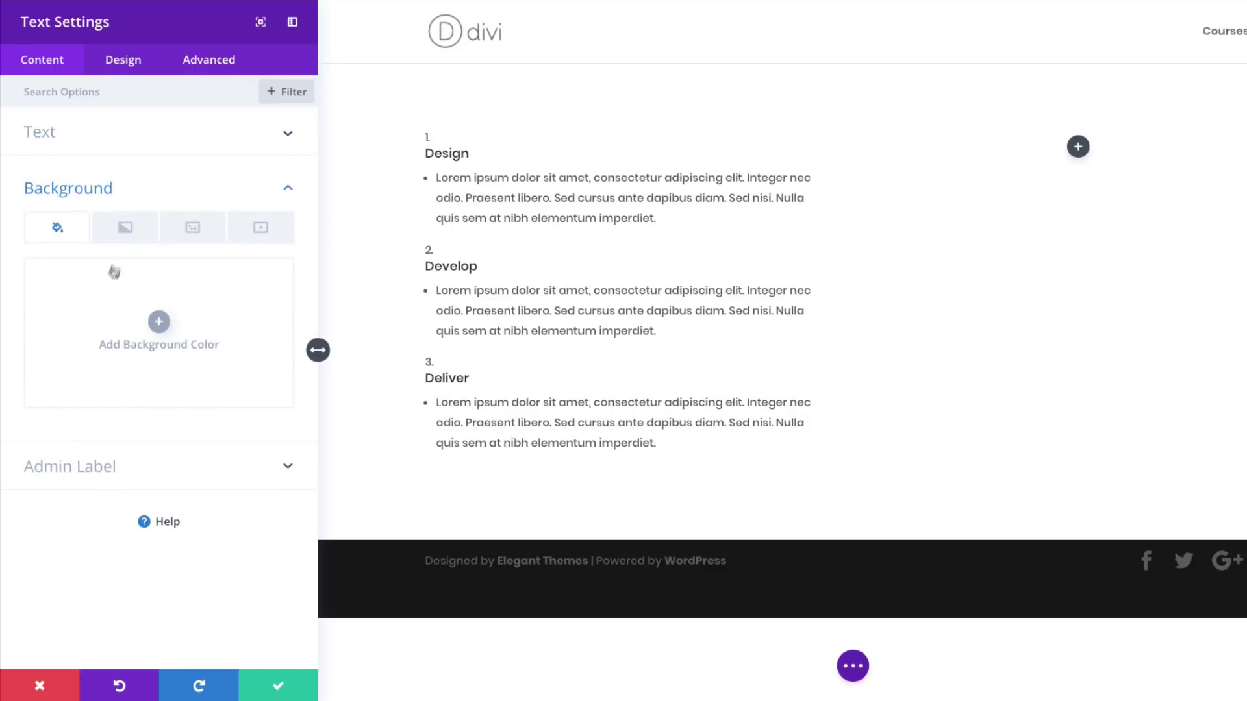
pyautogui.click(126, 232)
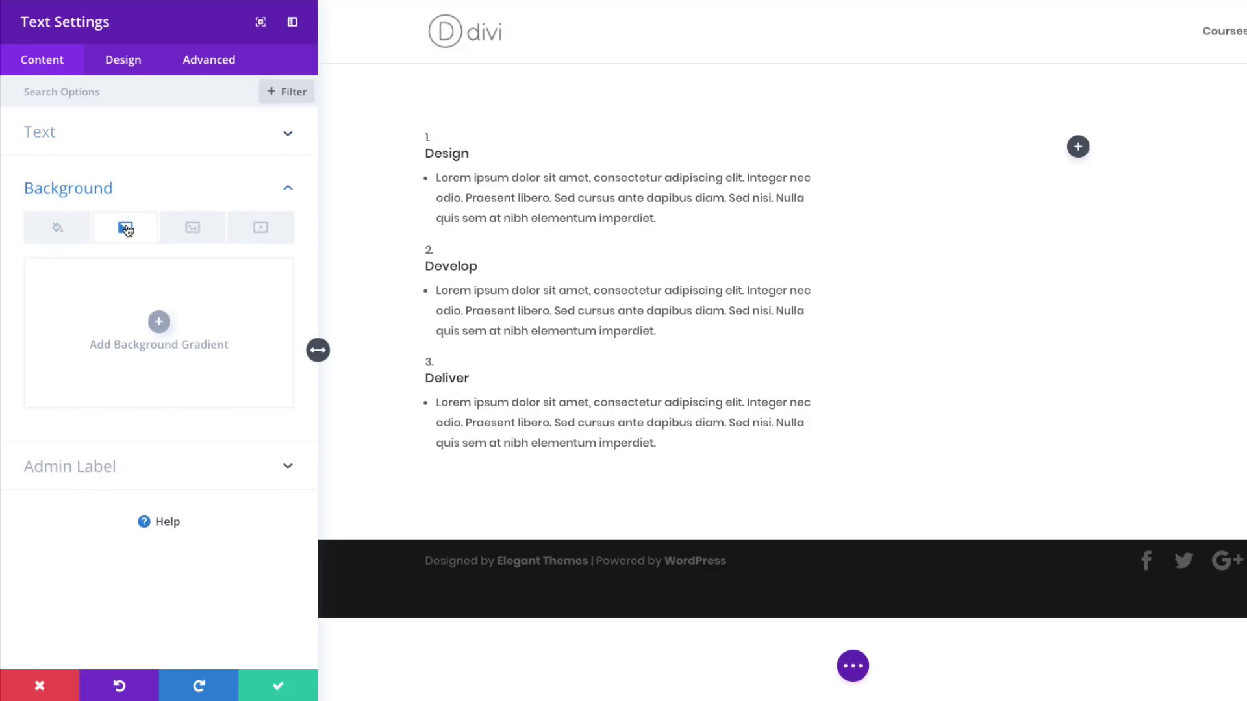
pyautogui.click(162, 322)
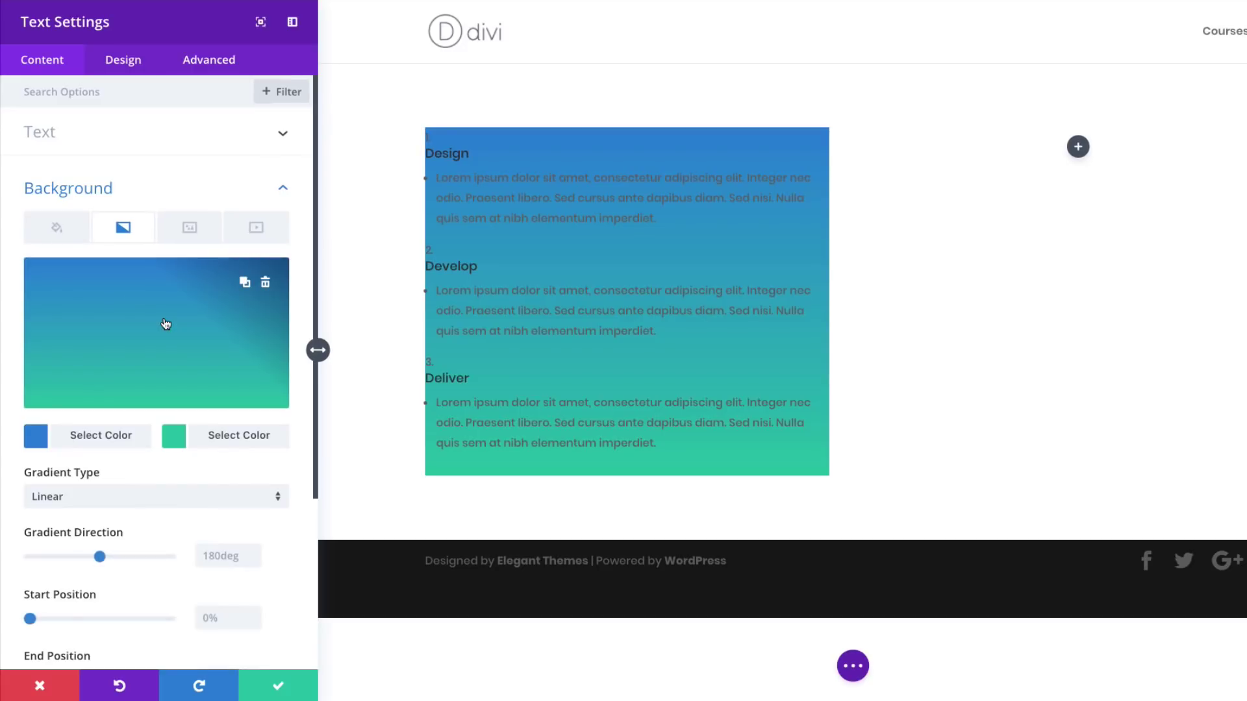
pyautogui.click(39, 440)
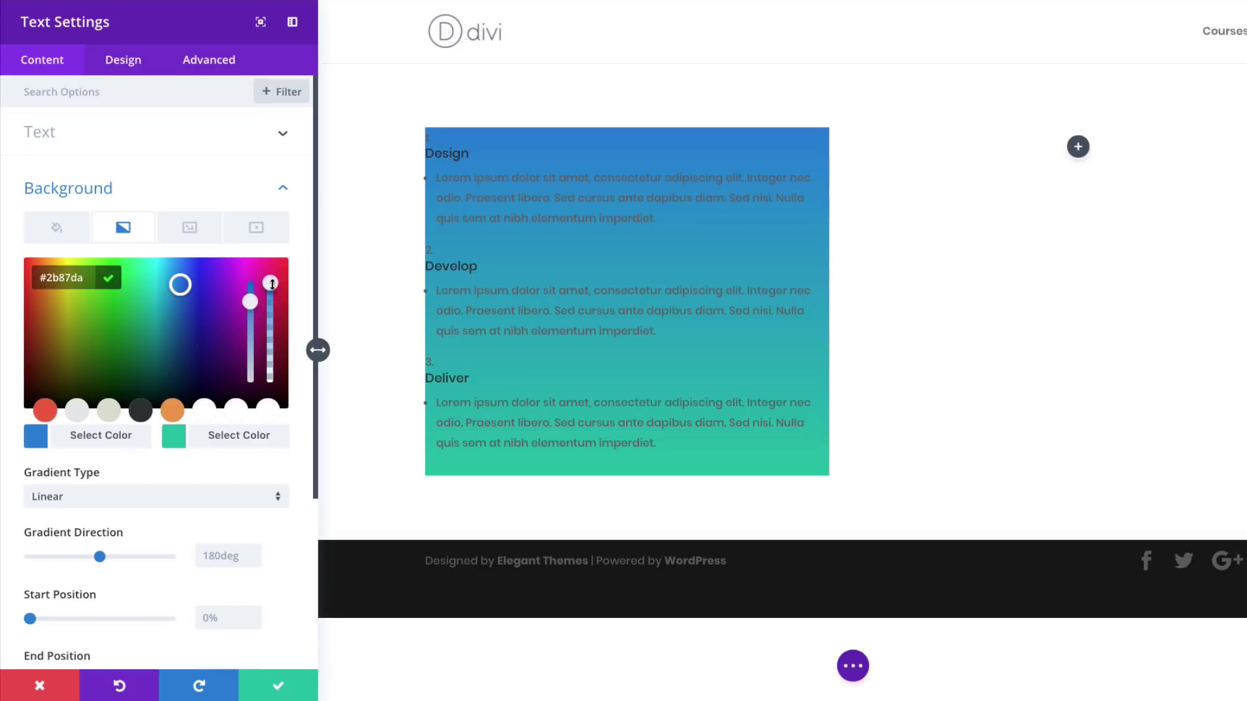
pyautogui.moveTo(271, 284); pyautogui.dragTo(270, 293)
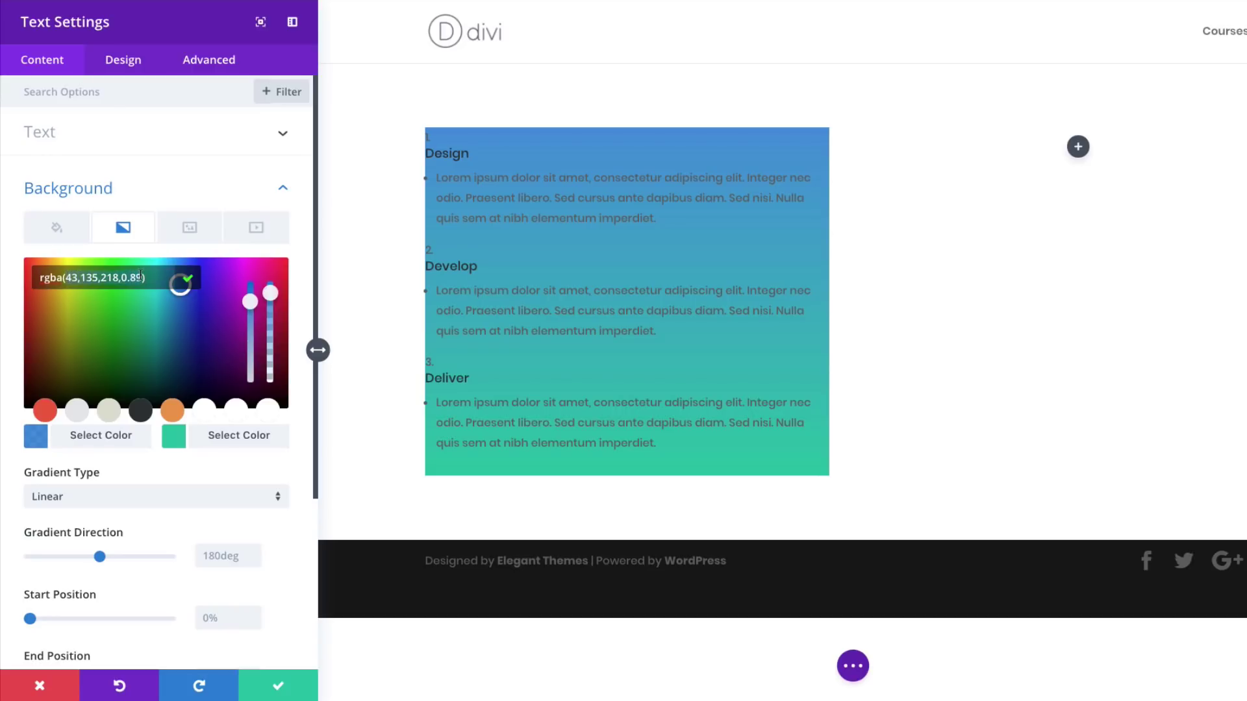
pyautogui.hotkey('ctrl', 'a')
pyautogui.write('rgba(0,0,0,0.04)')
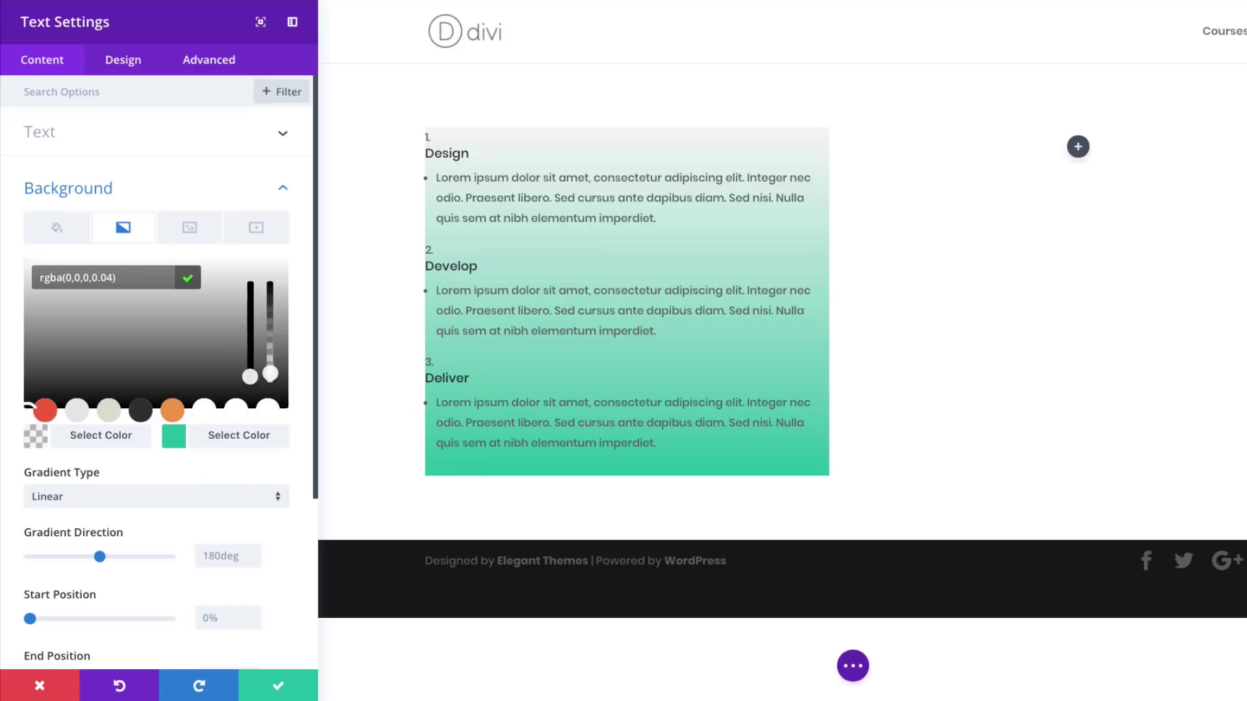
pyautogui.click(174, 439)
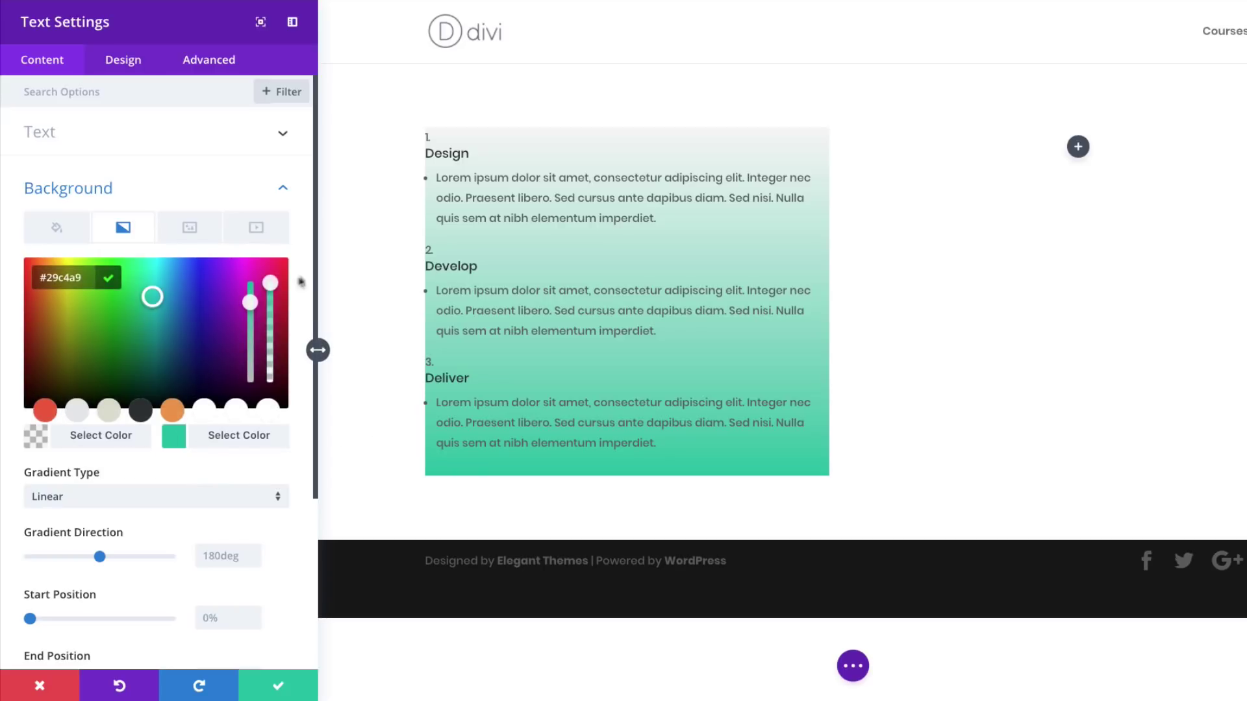
pyautogui.moveTo(271, 283); pyautogui.dragTo(270, 302)
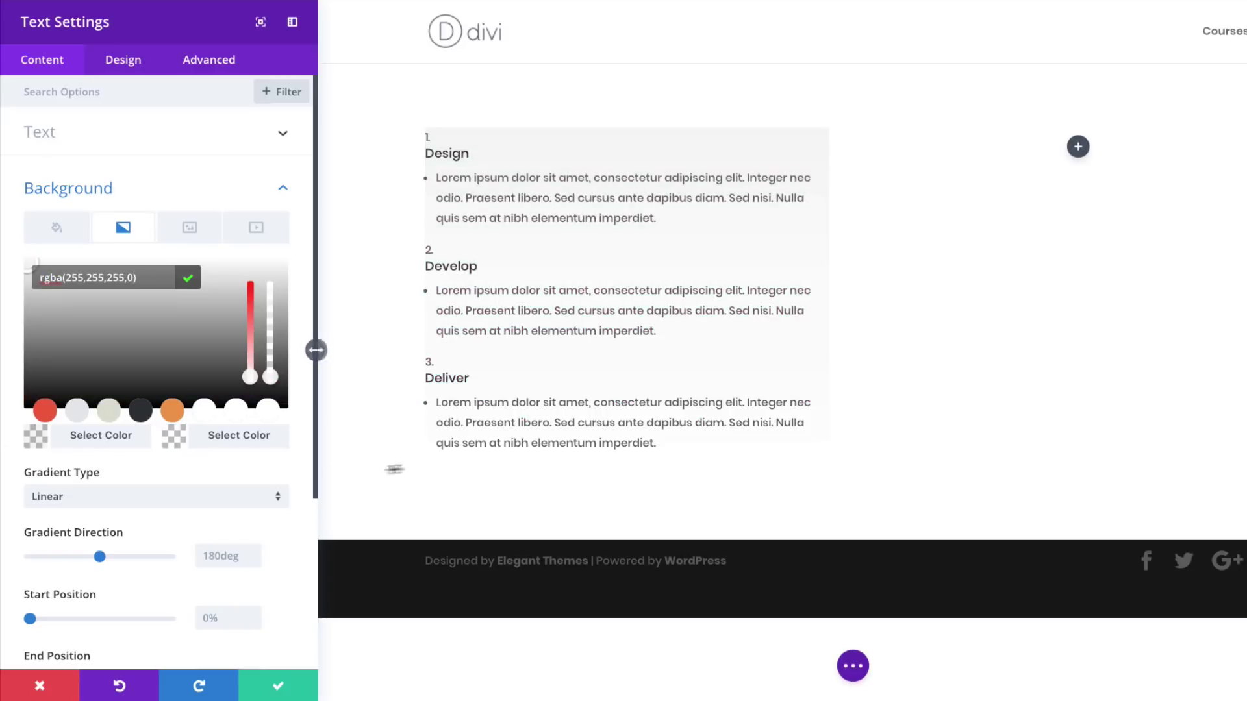
# Set the background gradient's direction to 90deg, its start position to 25% and its end position to 0%.
pyautogui.click(206, 556)
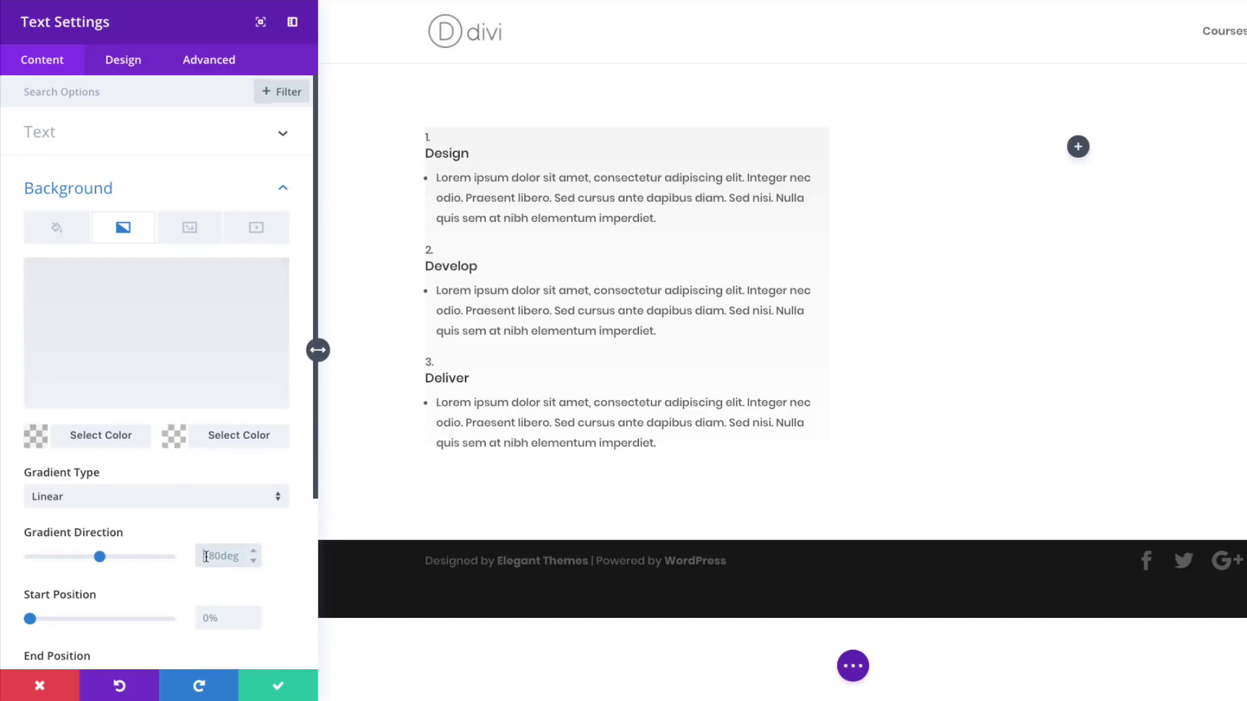
pyautogui.write('90deg')
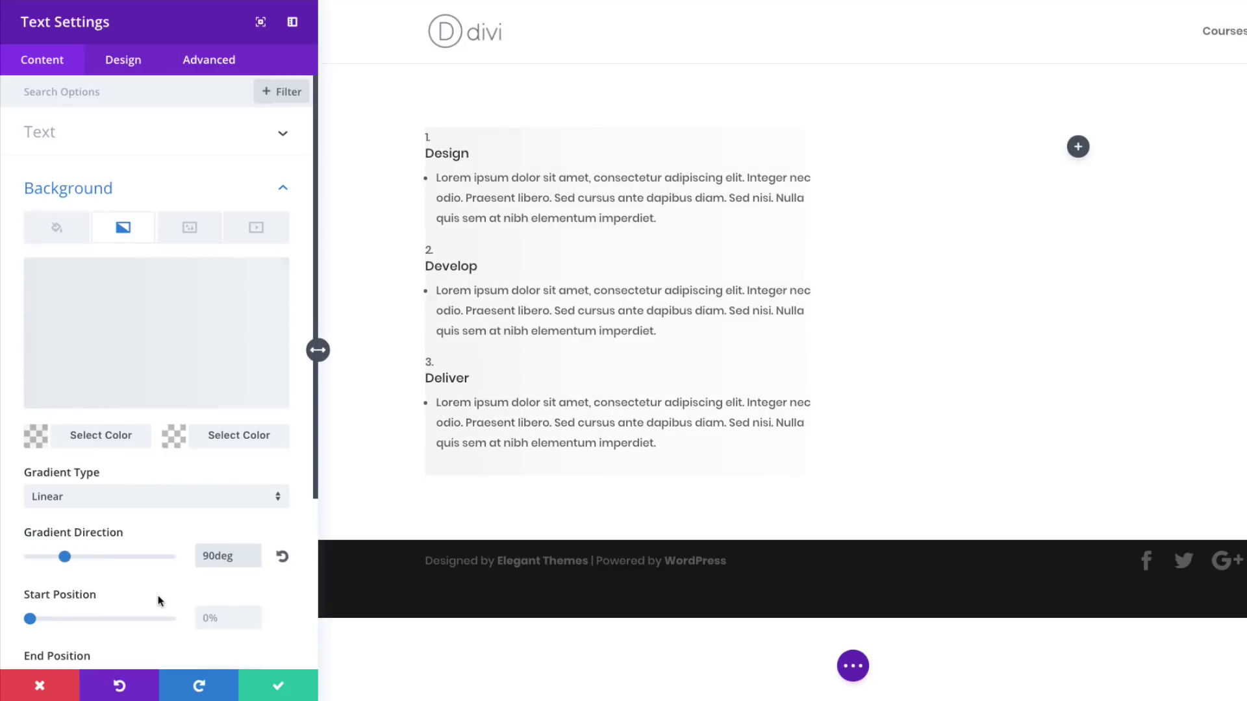
pyautogui.scroll(-1, 158, 596)
pyautogui.click(207, 588)
pyautogui.write('25')
pyautogui.scroll(-2, 249, 636)
pyautogui.moveTo(171, 605); pyautogui.dragTo(26, 601)
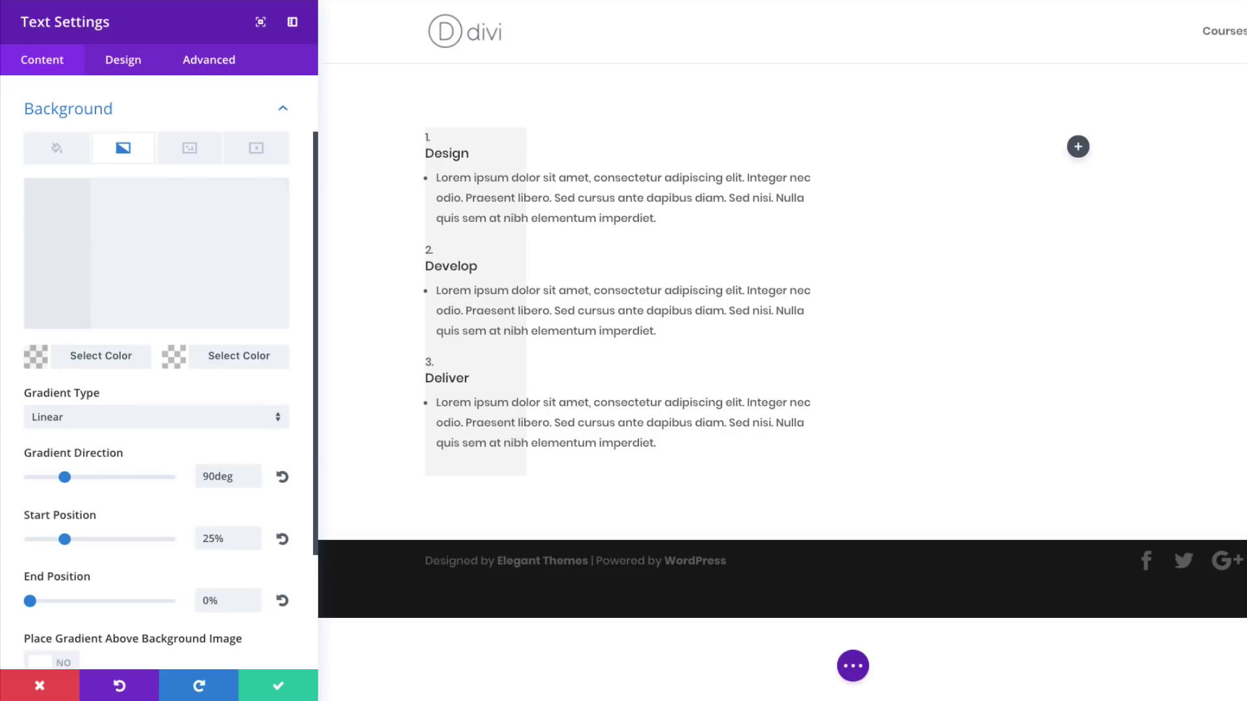
# Set the module's ordered list font to Abril Fatface with a Bold font weight.
pyautogui.click(137, 68)
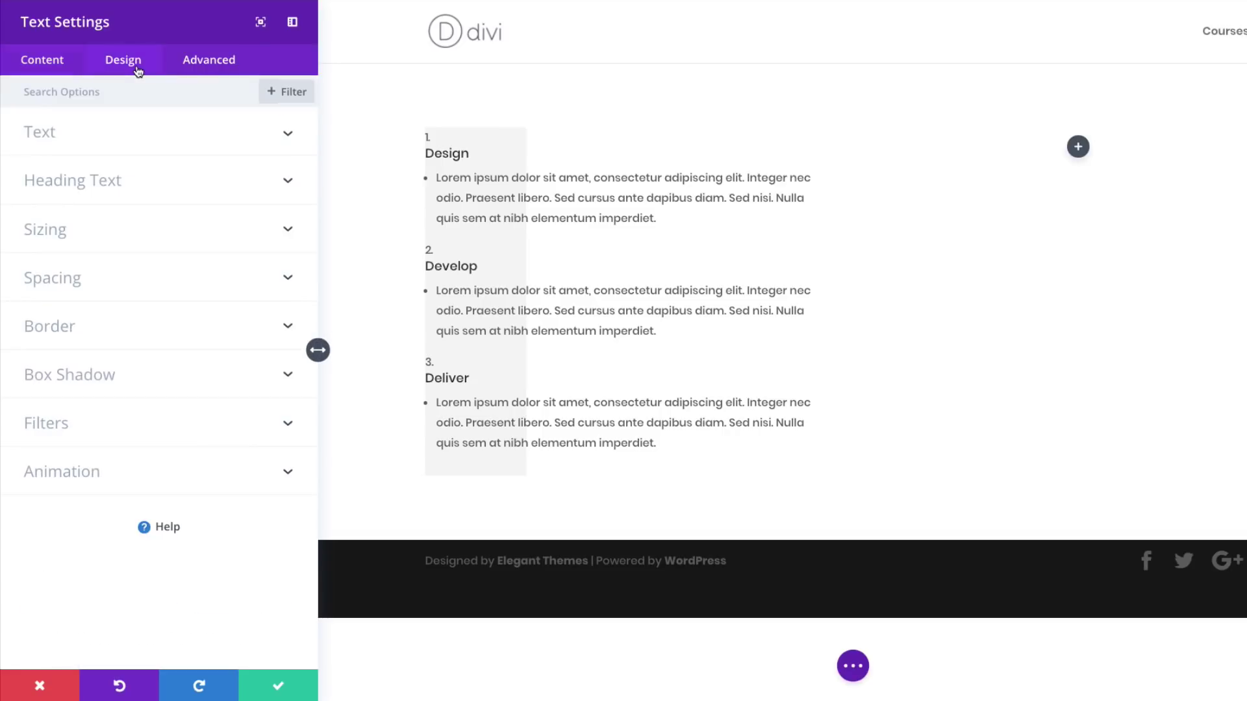
pyautogui.click(46, 131)
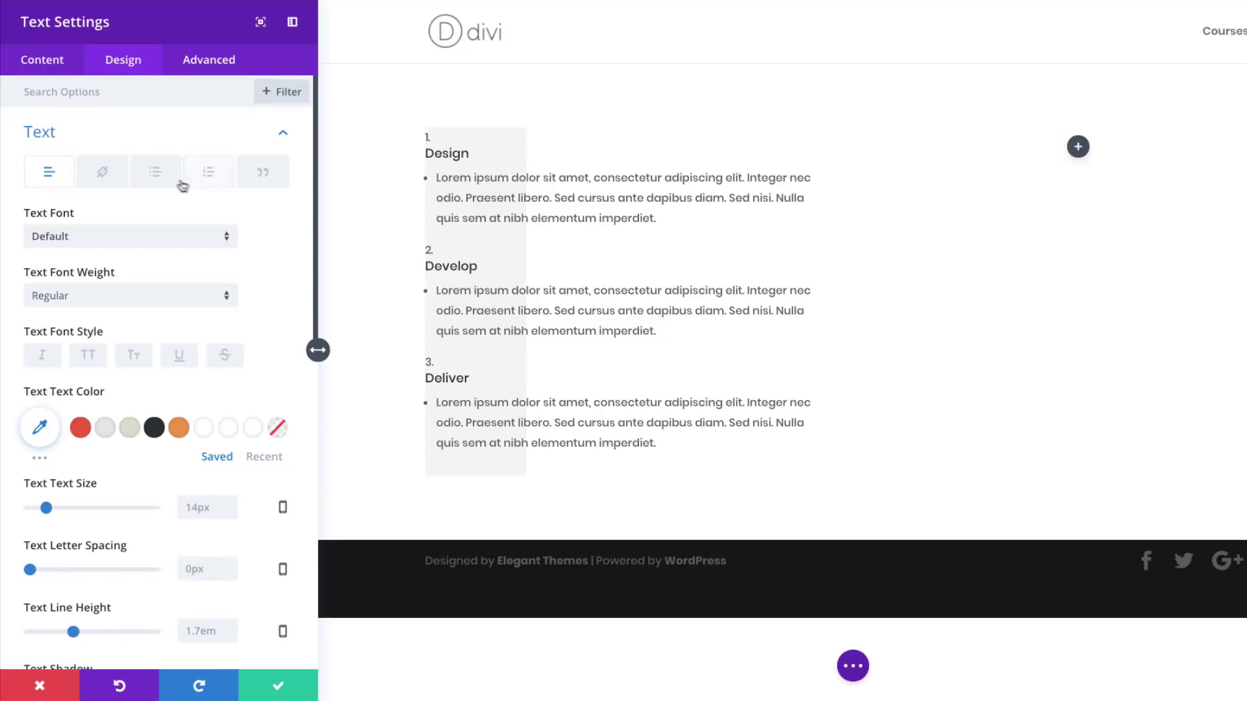
pyautogui.click(207, 178)
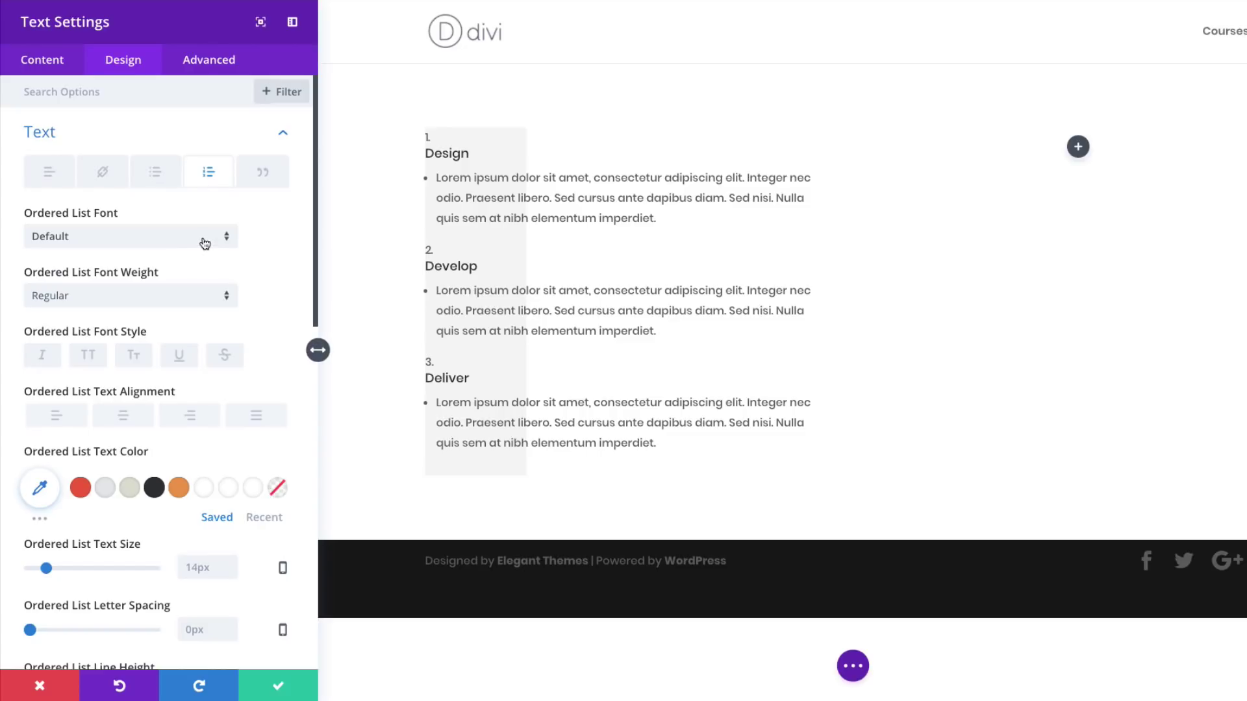
pyautogui.click(203, 241)
pyautogui.write('Abril Fatface')
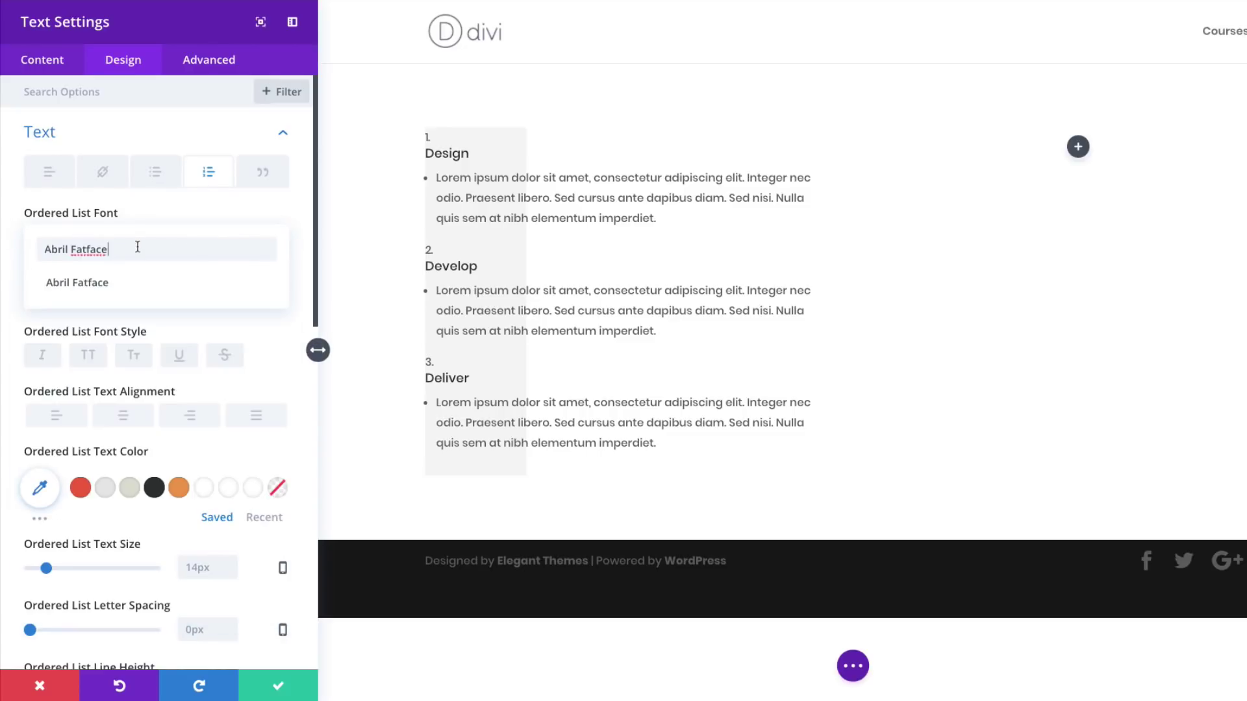
pyautogui.click(91, 279)
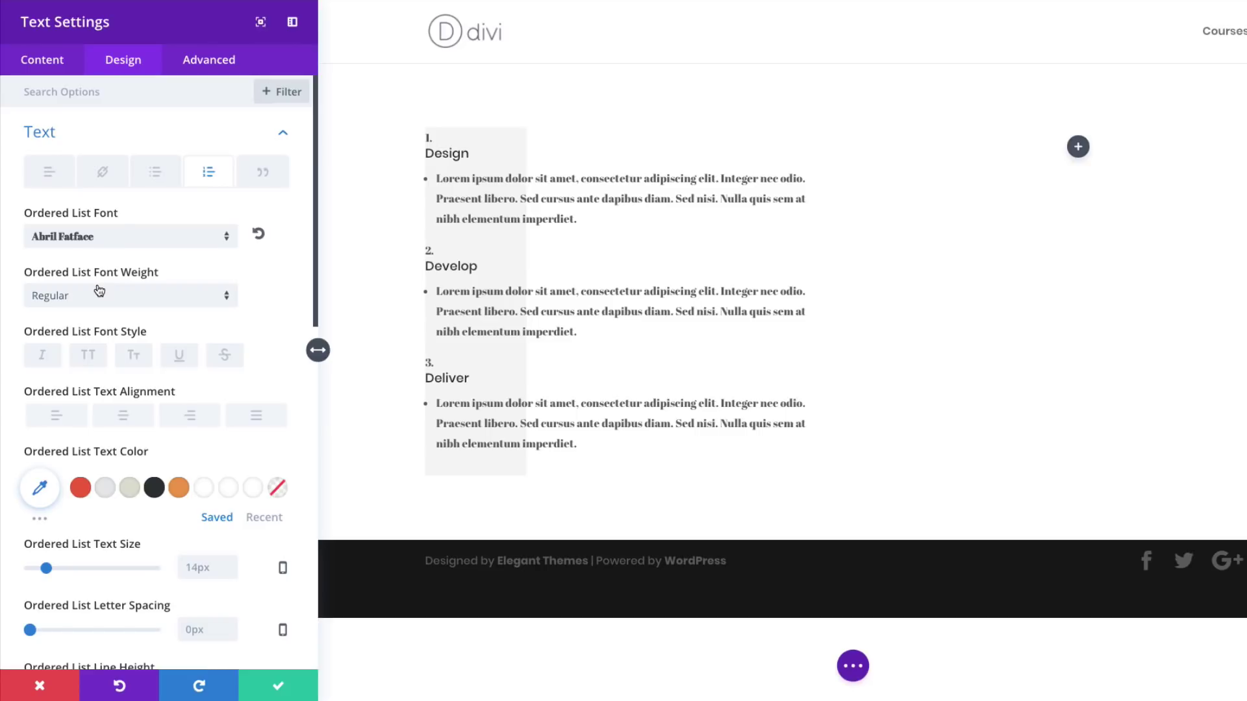
pyautogui.click(104, 301)
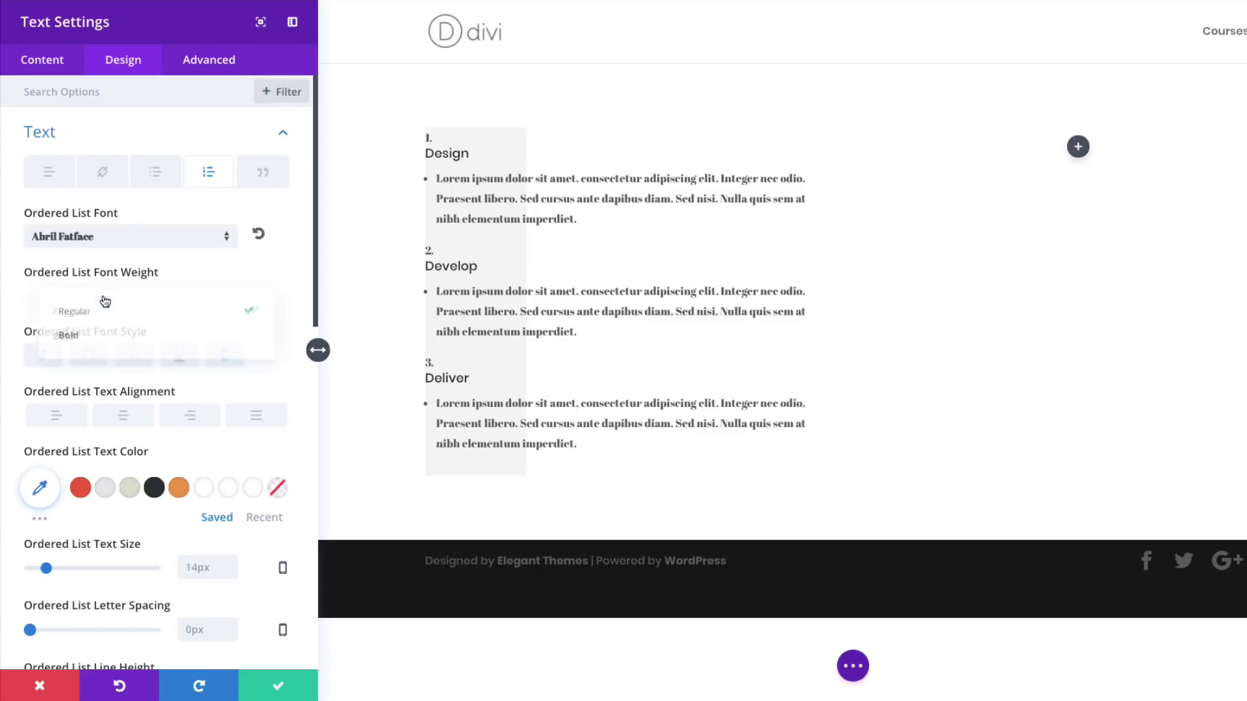
pyautogui.click(78, 331)
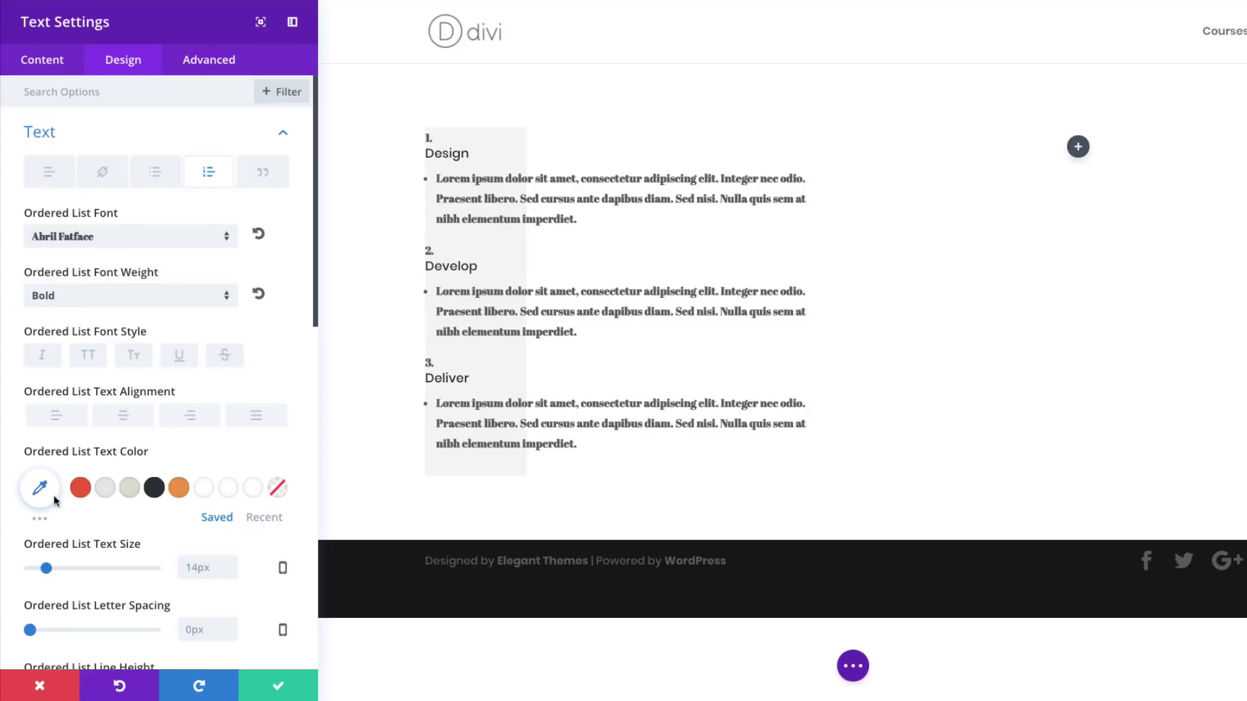
# Set the ordered list text color to #559cad.
pyautogui.scroll(-1, 69, 509)
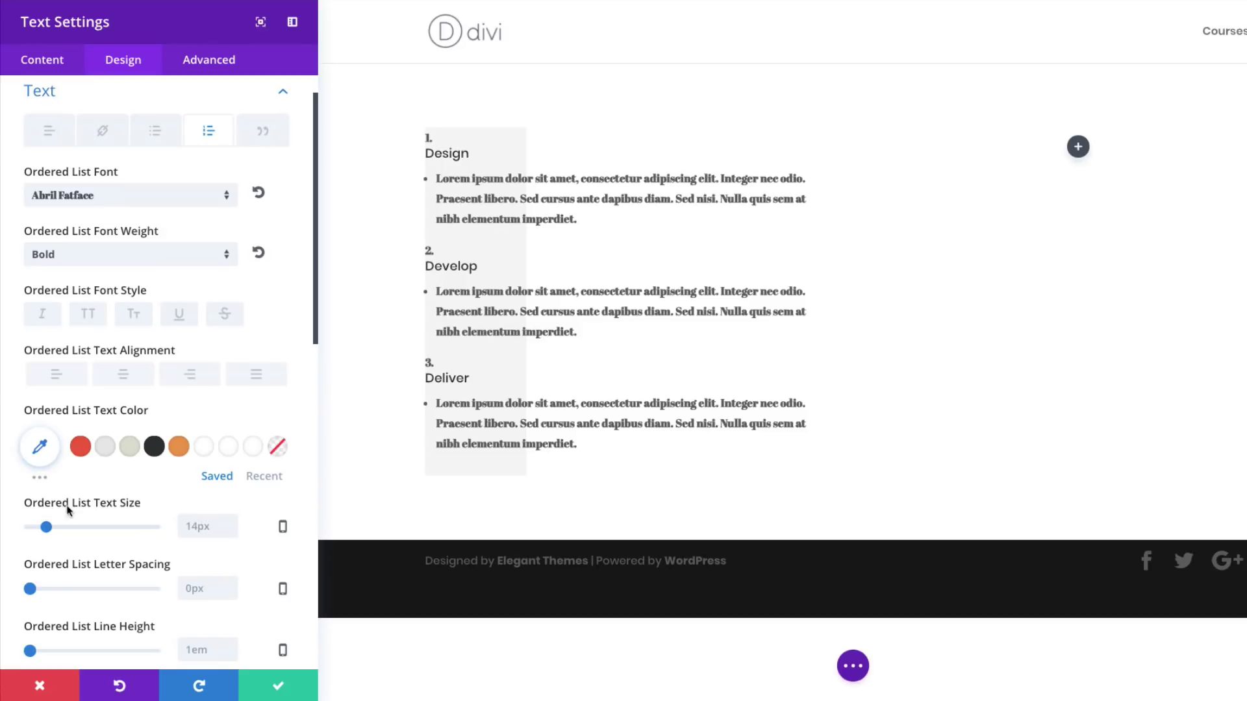
pyautogui.click(41, 448)
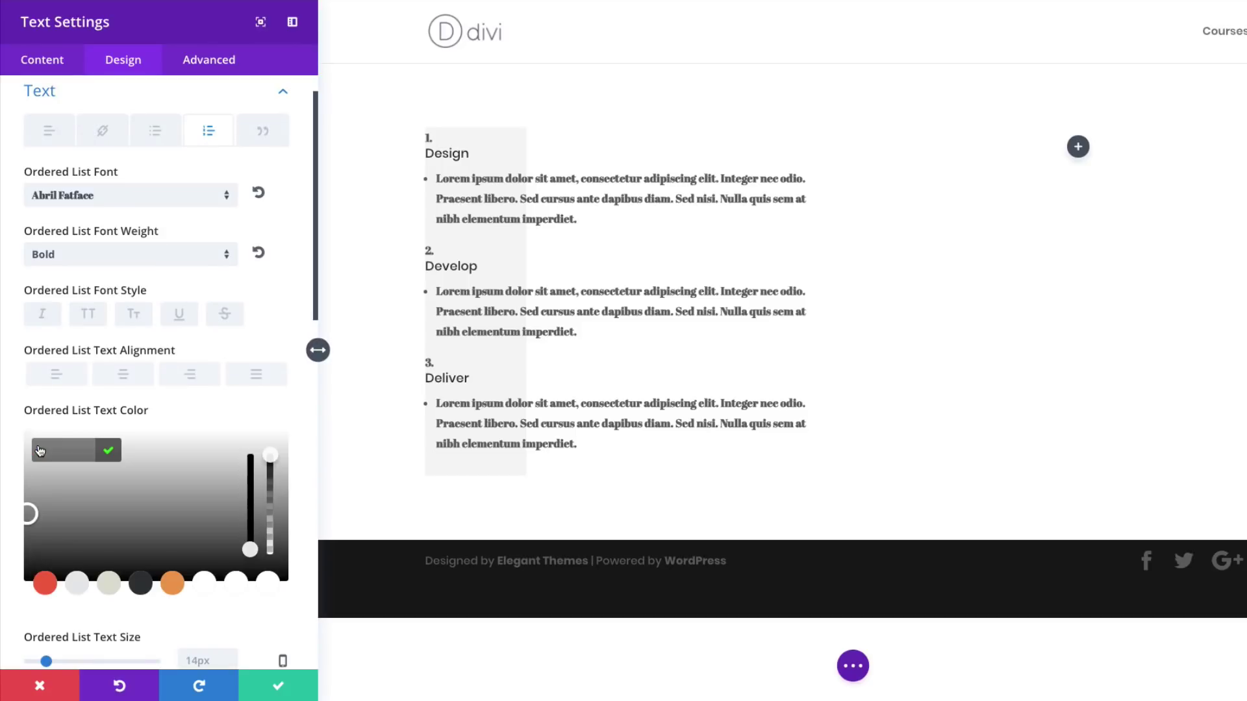
pyautogui.write('#559cad')
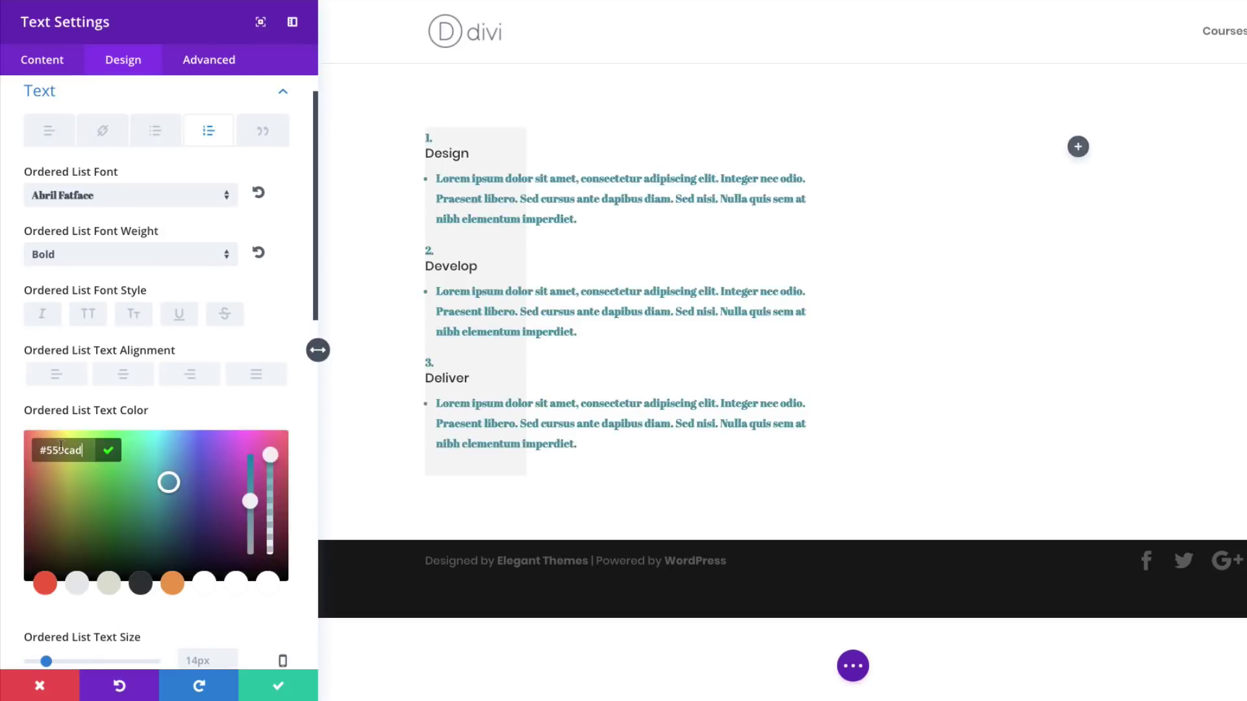
# Set the ordered list text size to 45px and its line height to 1.6em.
pyautogui.scroll(-3, 152, 614)
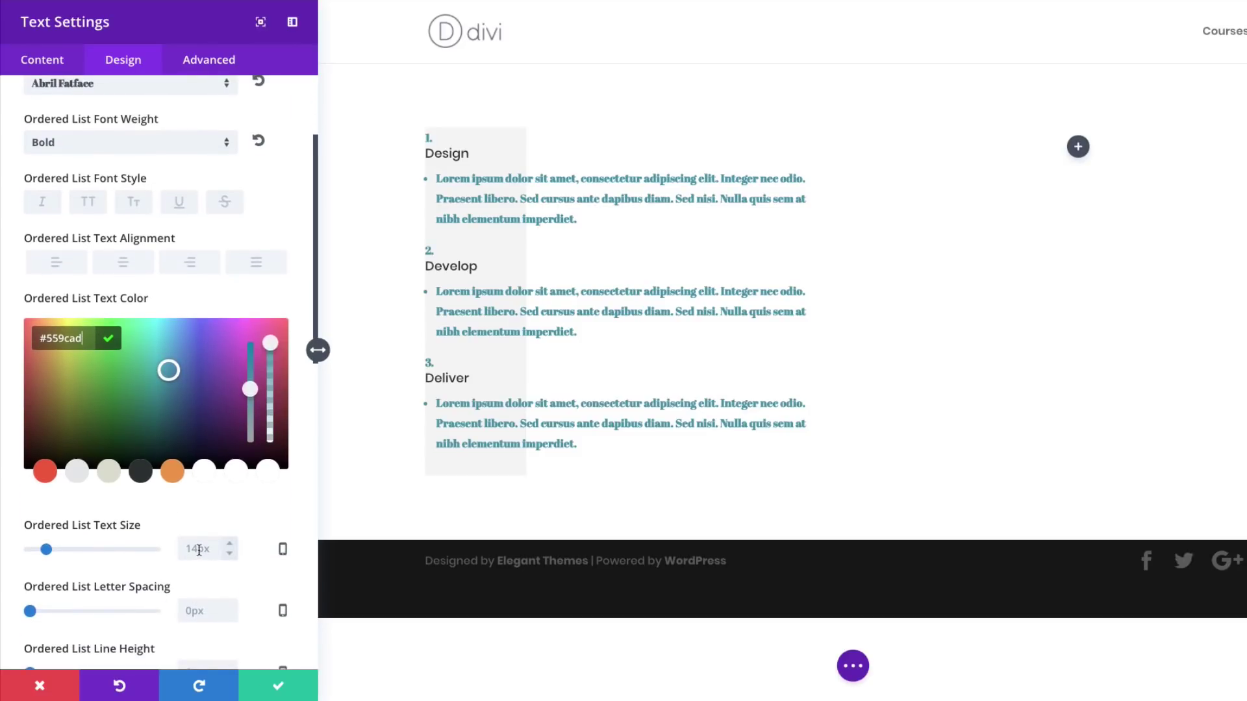
pyautogui.click(198, 550)
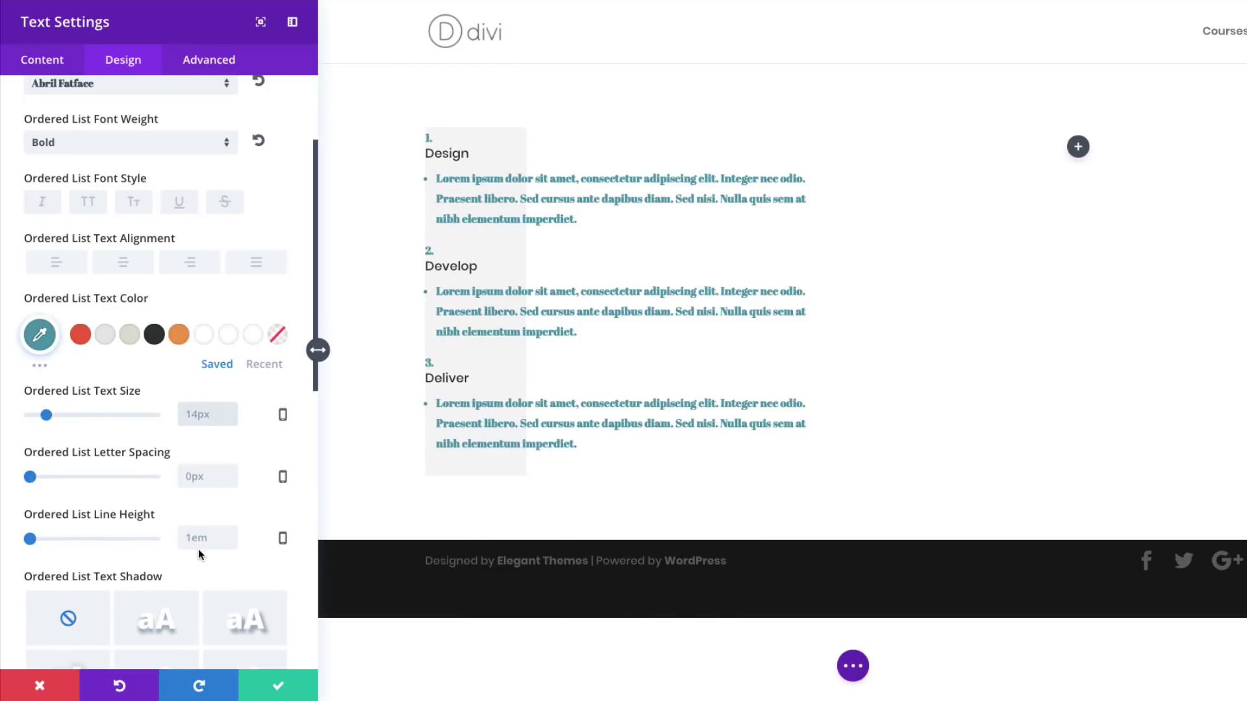
pyautogui.write('45')
pyautogui.moveTo(30, 539); pyautogui.dragTo(67, 539)
# Set the ordered list style type to decimal-leading-zero, the style position to Outside and the item indent to 2vw.
pyautogui.scroll(-3, 190, 539)
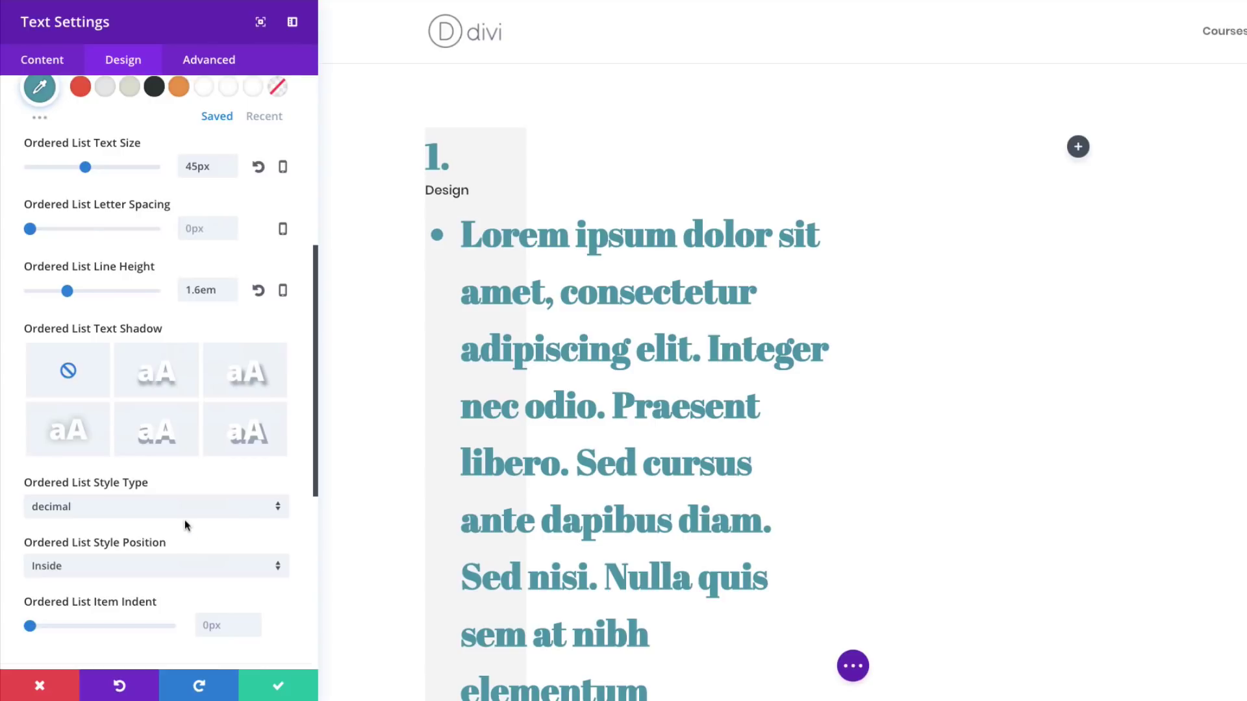
pyautogui.click(182, 509)
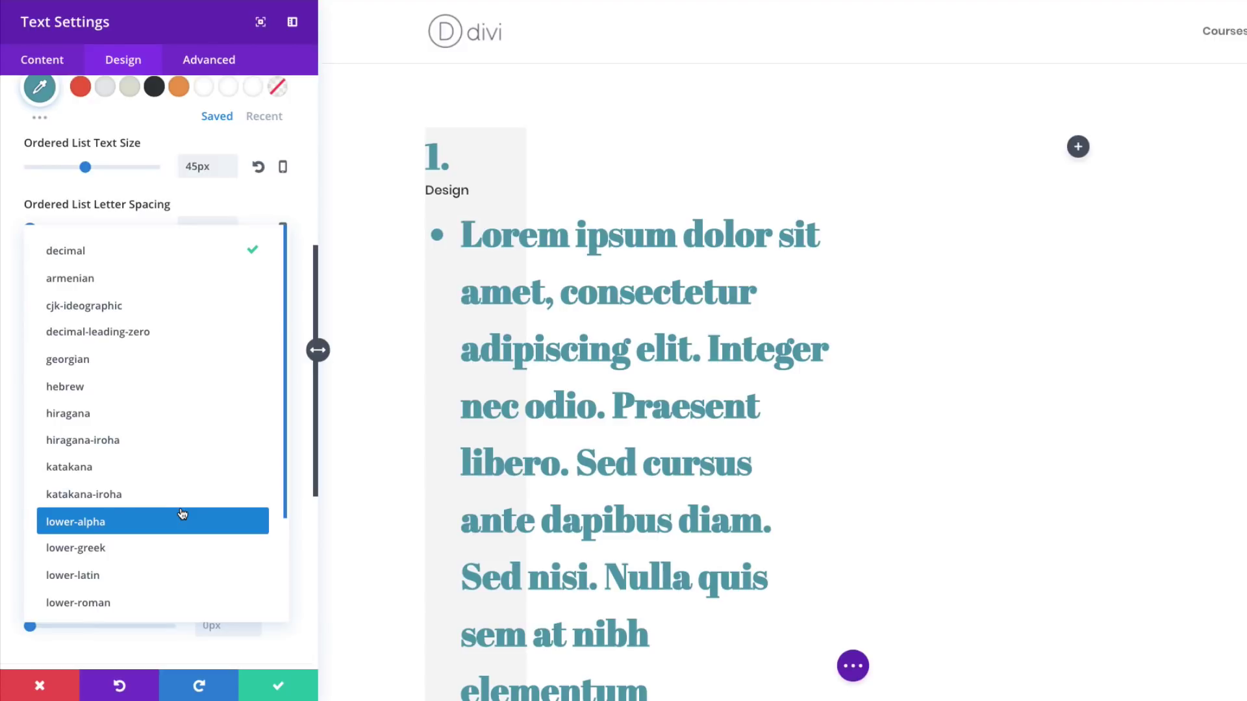
pyautogui.click(159, 634)
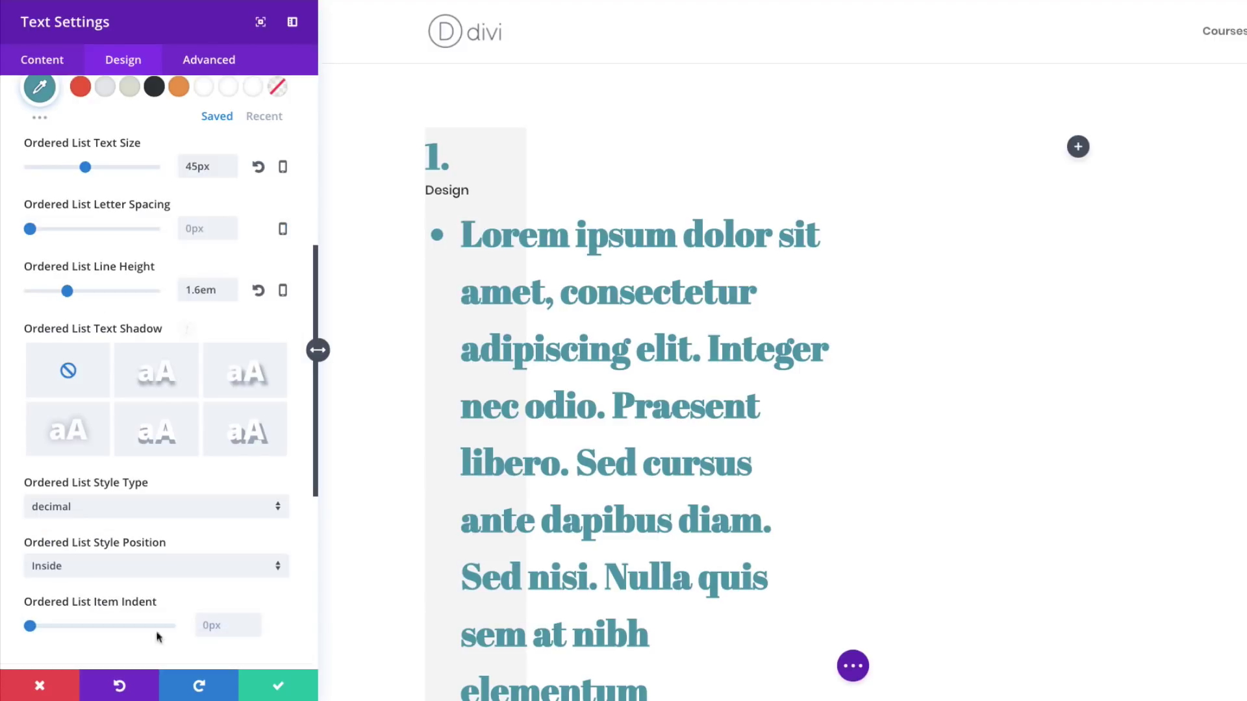
pyautogui.click(127, 569)
pyautogui.click(116, 595)
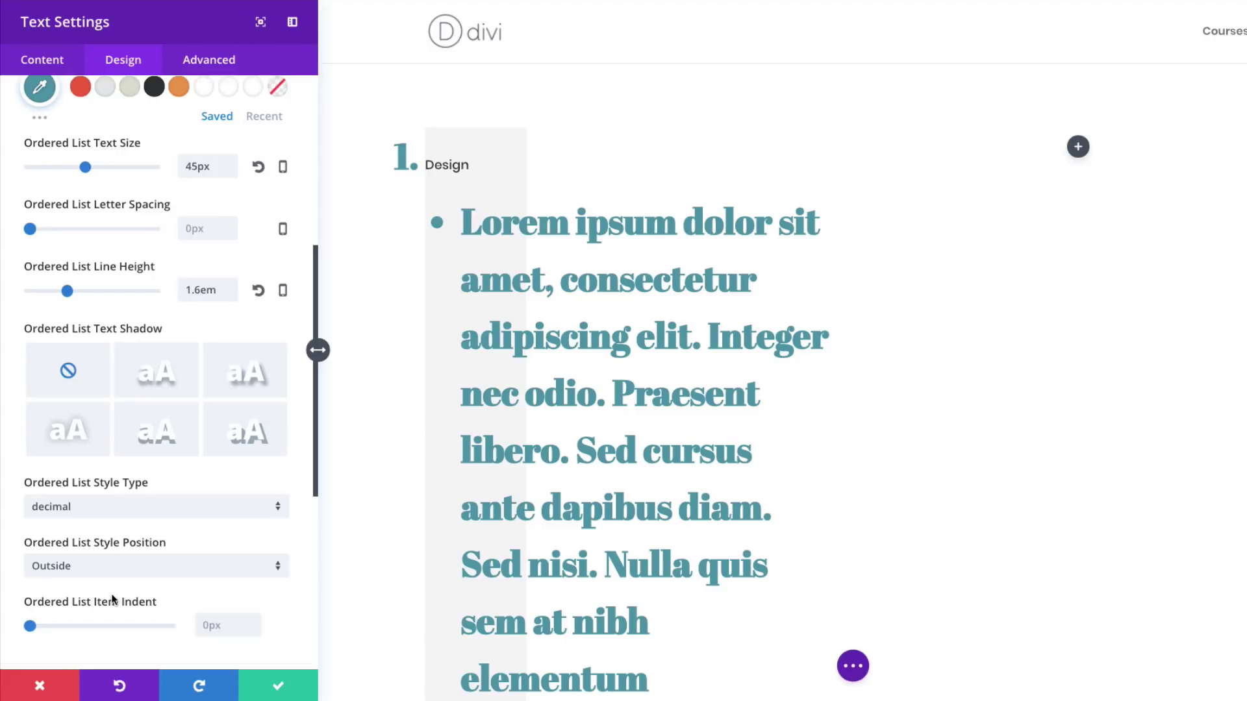
pyautogui.click(211, 625)
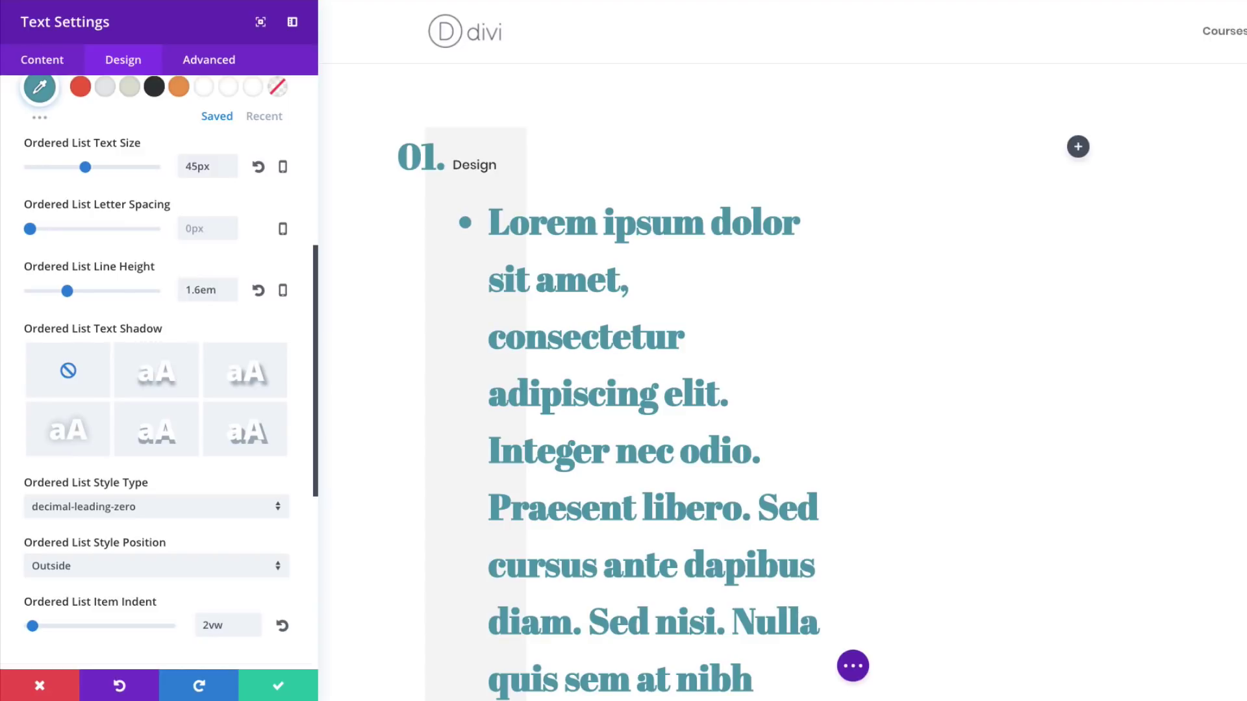
# Set the unordered list font to Montserrat with a Light font weight.
pyautogui.scroll(6, 165, 175)
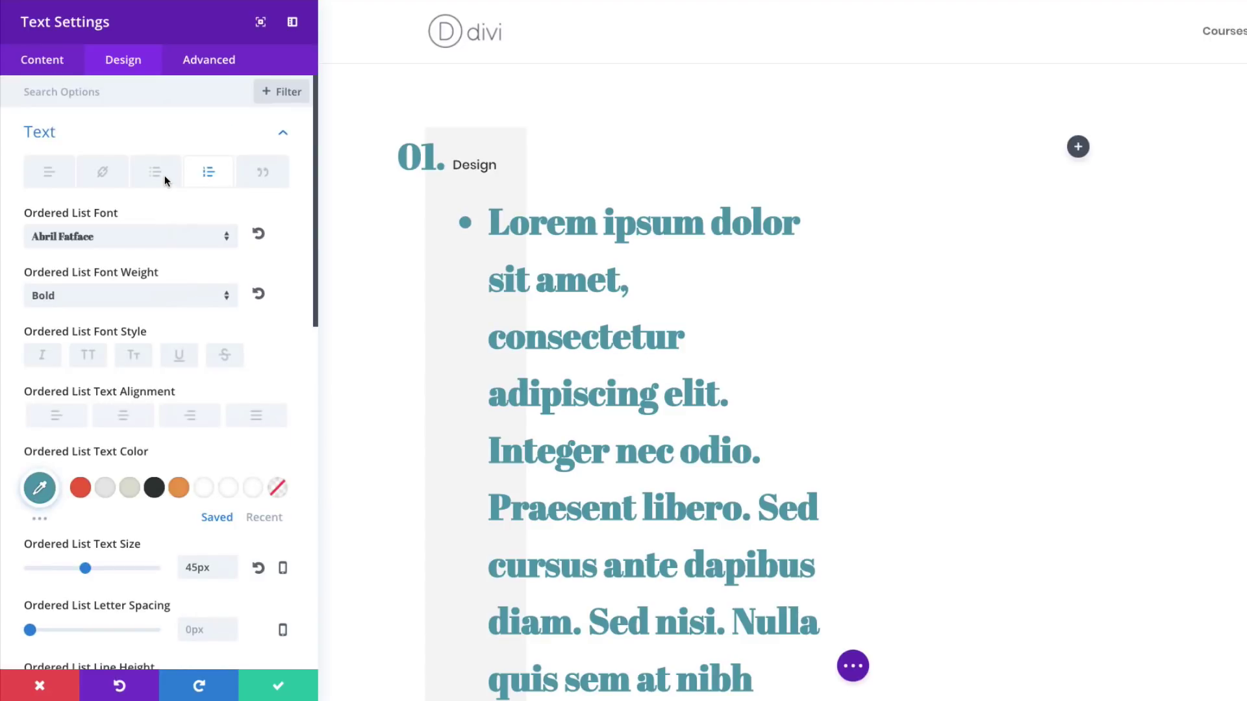
pyautogui.click(155, 173)
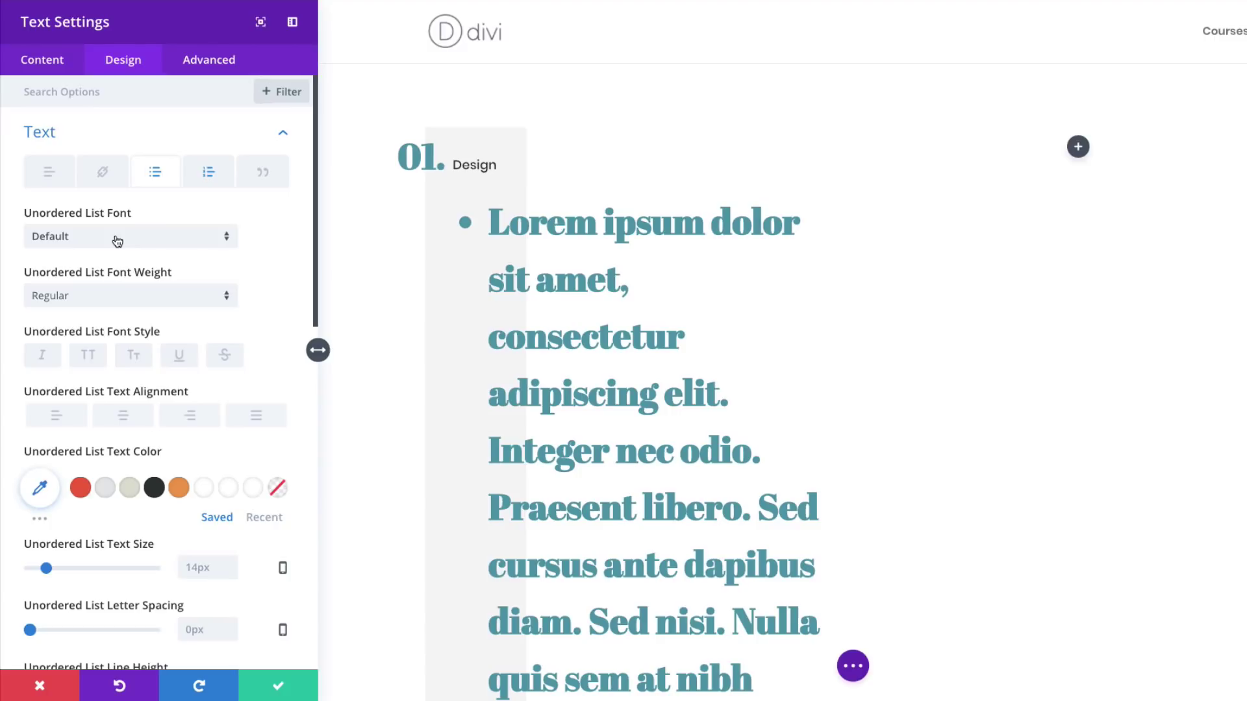
pyautogui.click(118, 242)
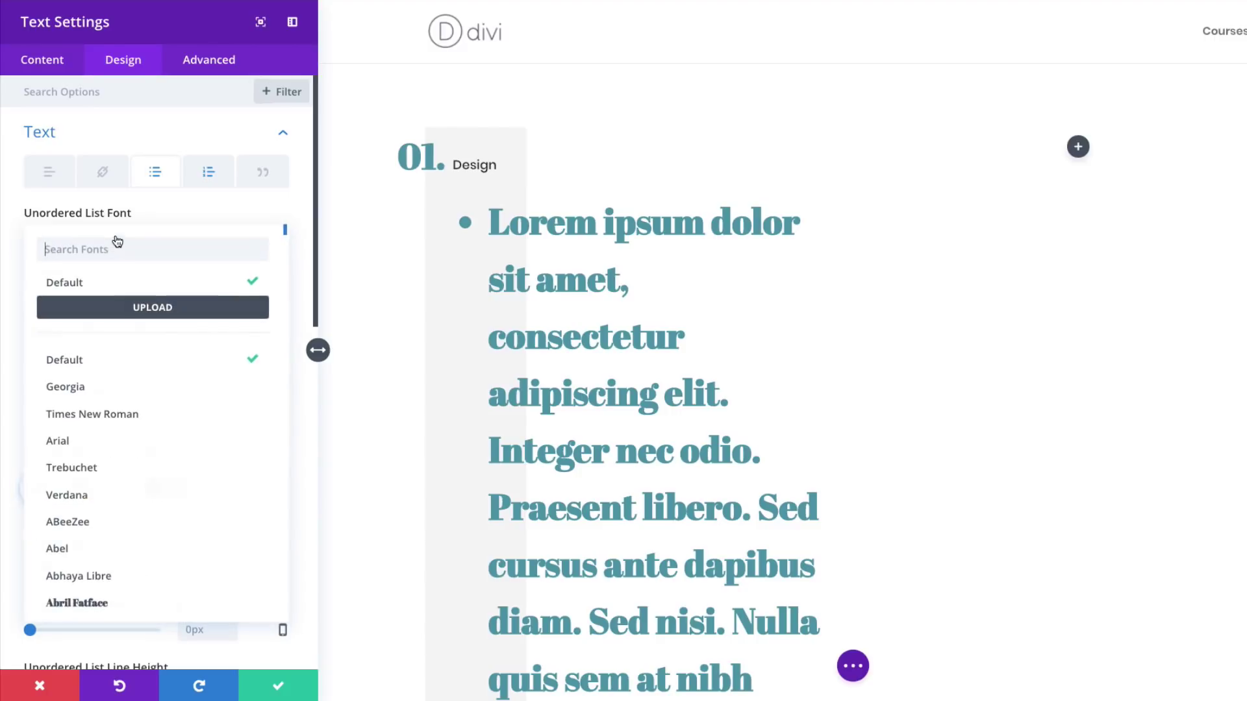
pyautogui.write('Montserrat')
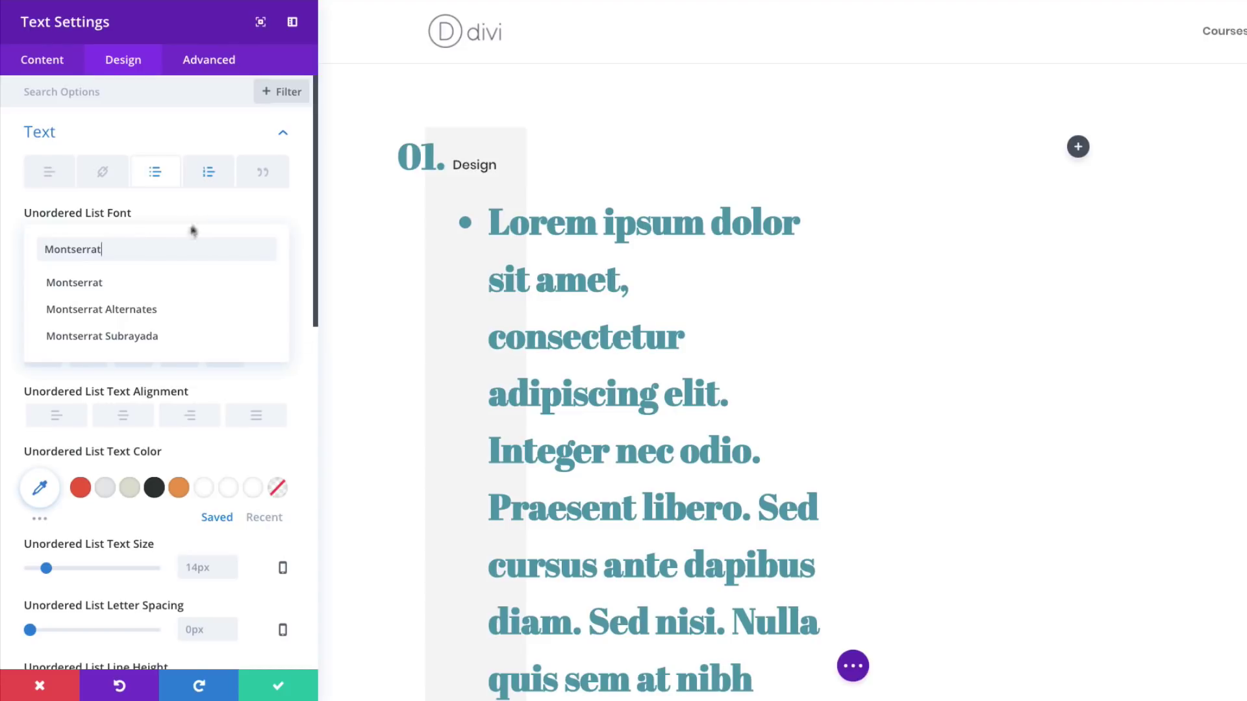
pyautogui.click(83, 293)
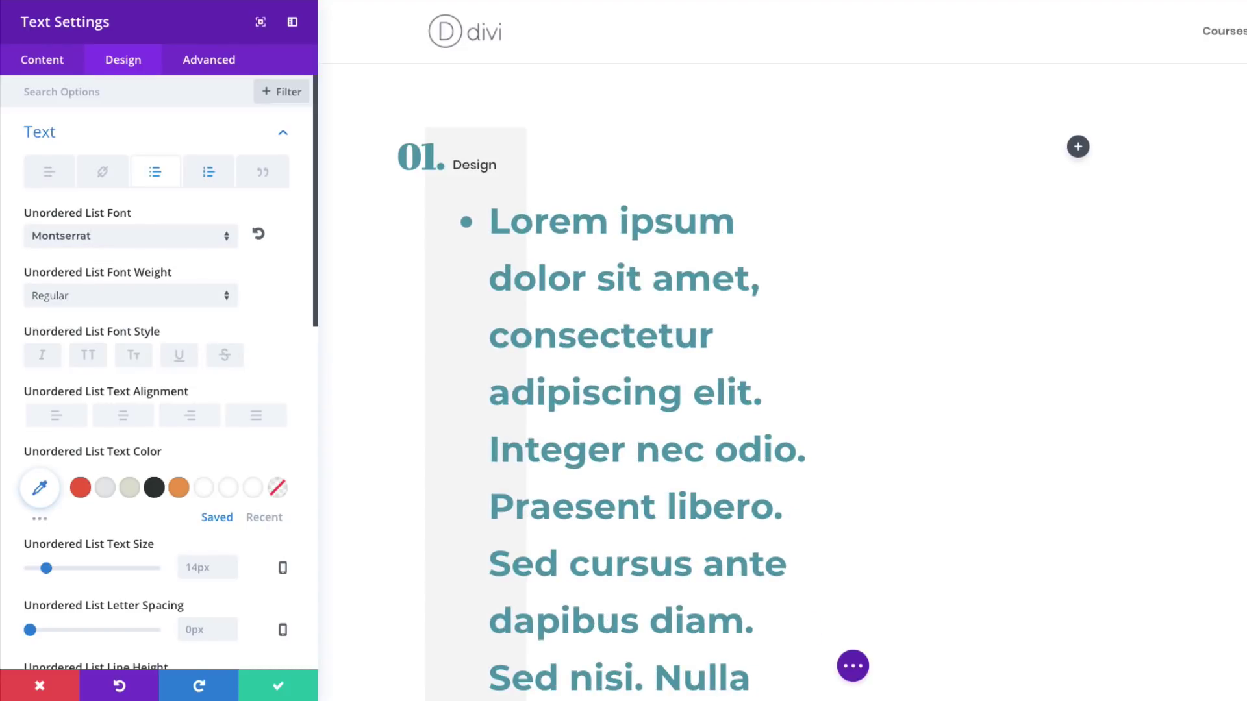
pyautogui.click(143, 297)
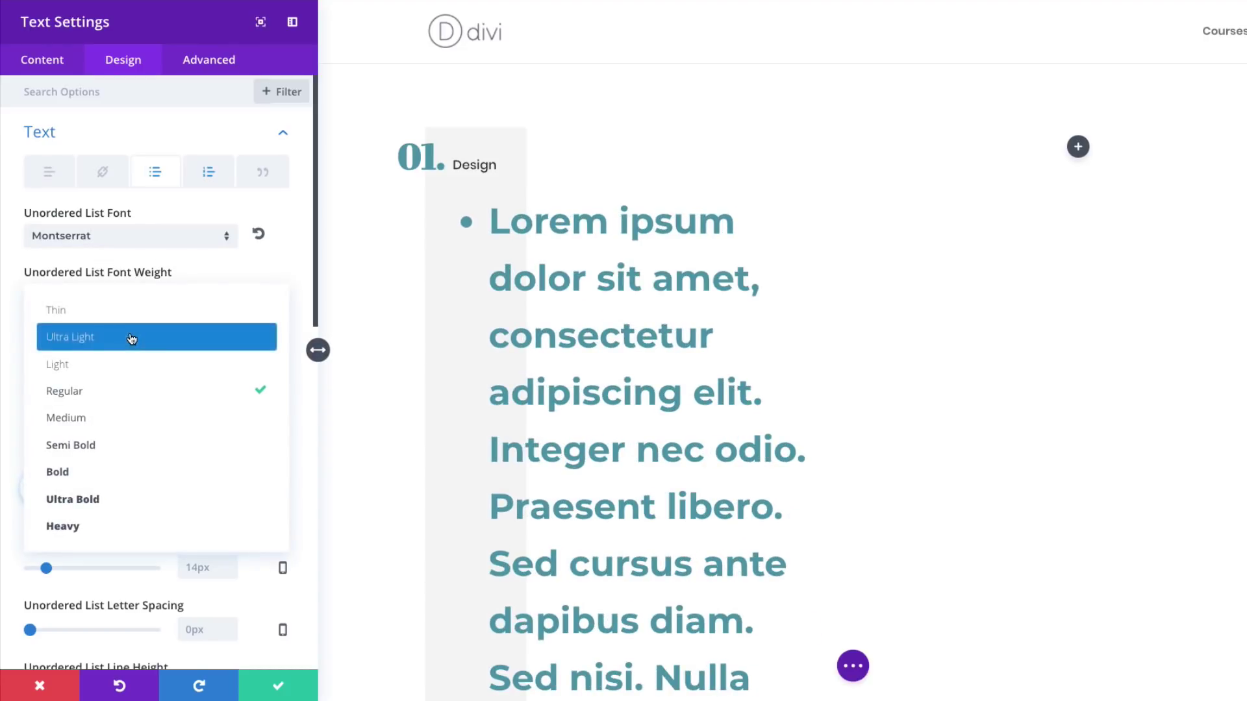
pyautogui.click(123, 376)
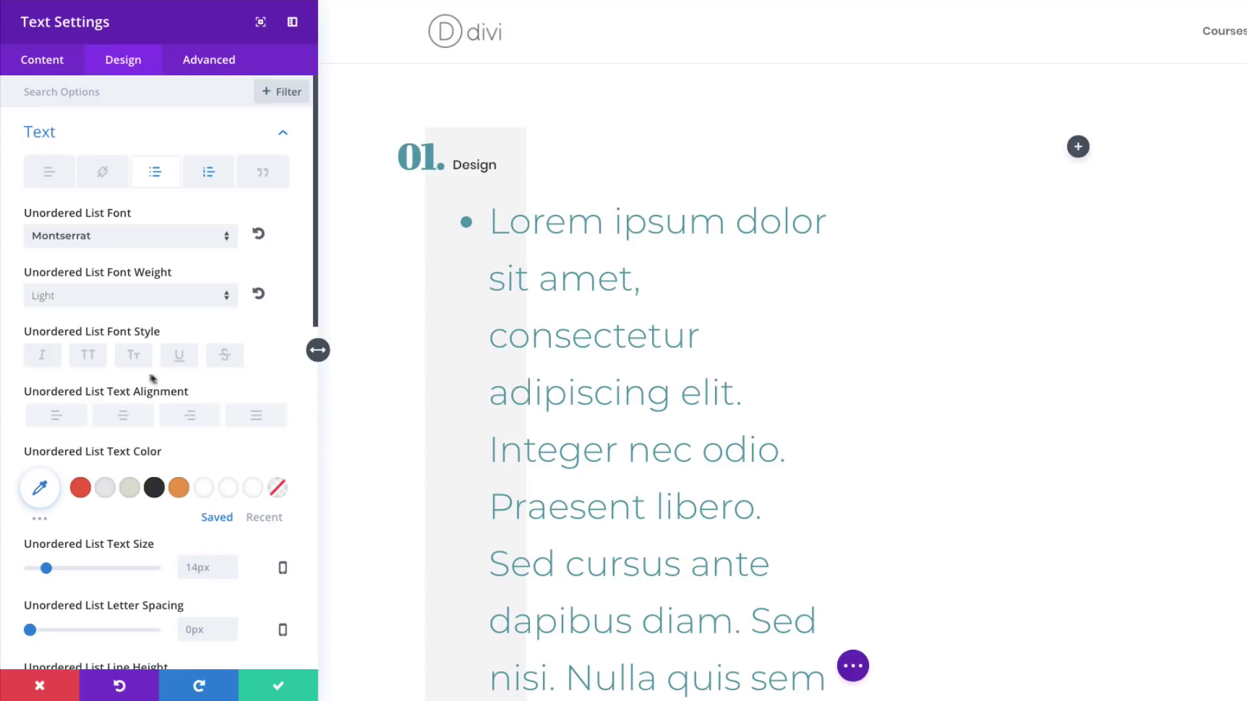
# Set the unordered list text size to 18px and its text color to a dark gray.
pyautogui.click(190, 569)
pyautogui.write('18')
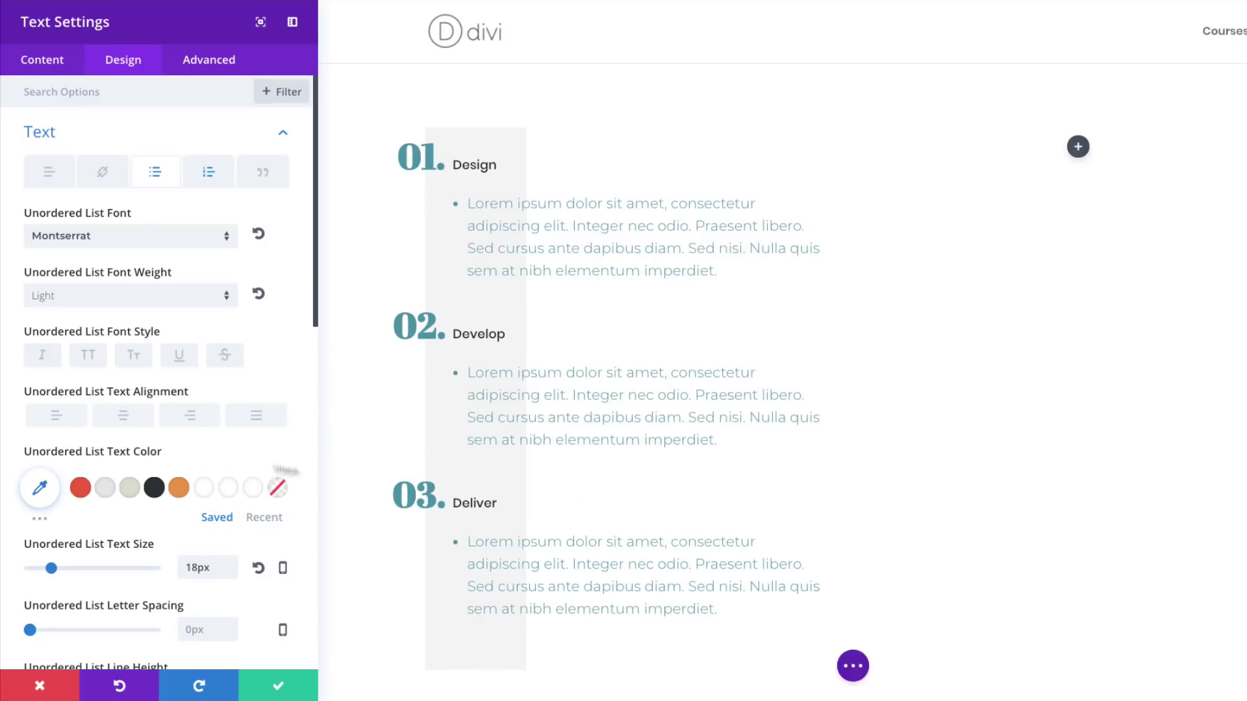
pyautogui.click(40, 490)
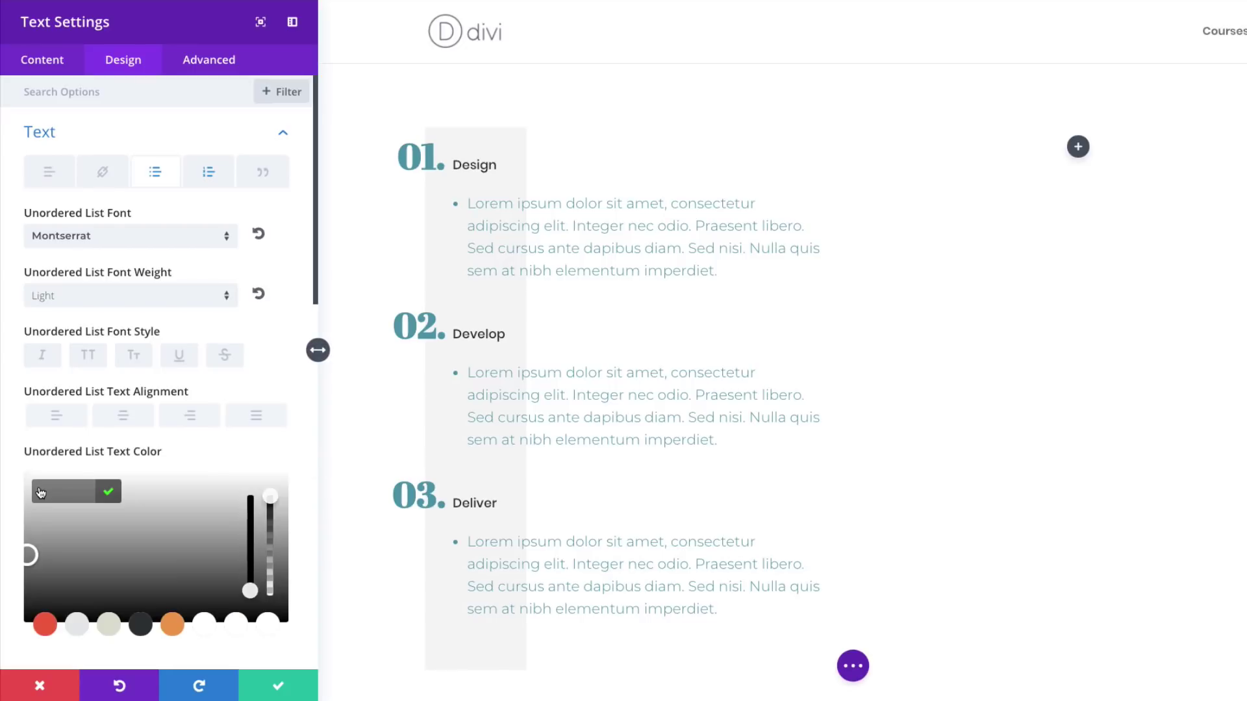
pyautogui.moveTo(29, 546); pyautogui.dragTo(22, 552)
pyautogui.click(294, 458)
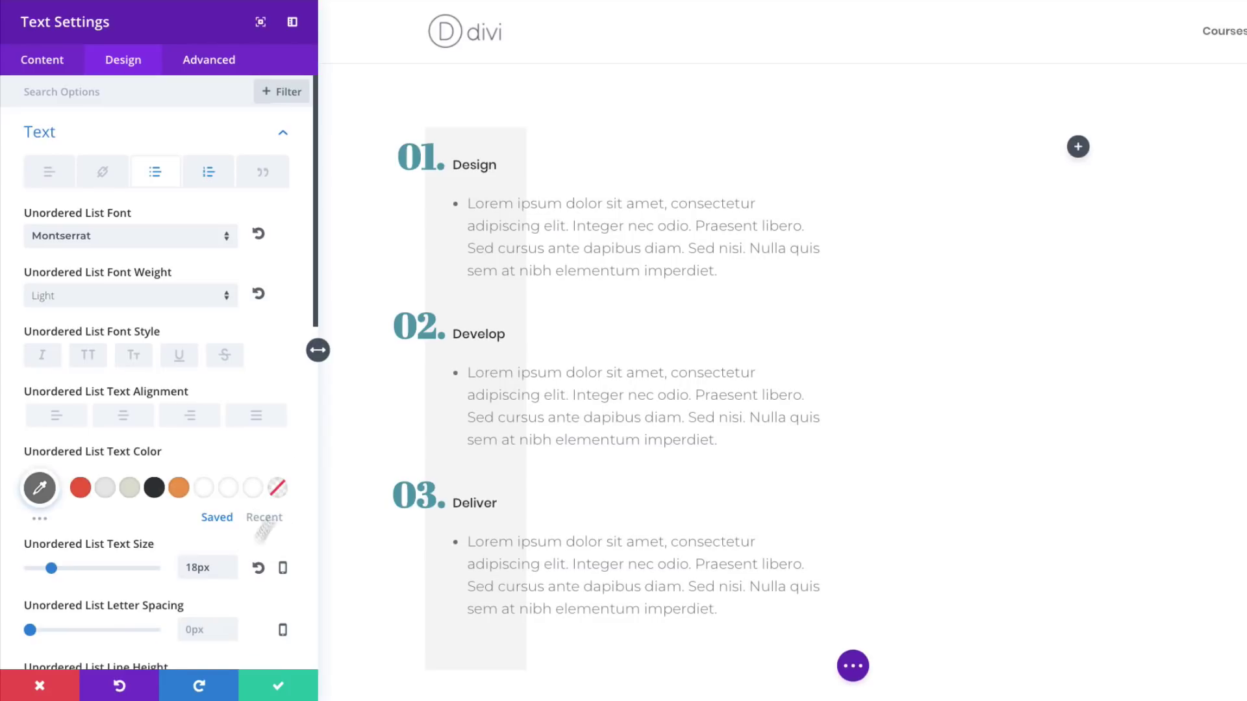
# Set the unordered list style type to None and its item indent to 0.01px.
pyautogui.scroll(-2, 234, 565)
pyautogui.scroll(-1, 235, 570)
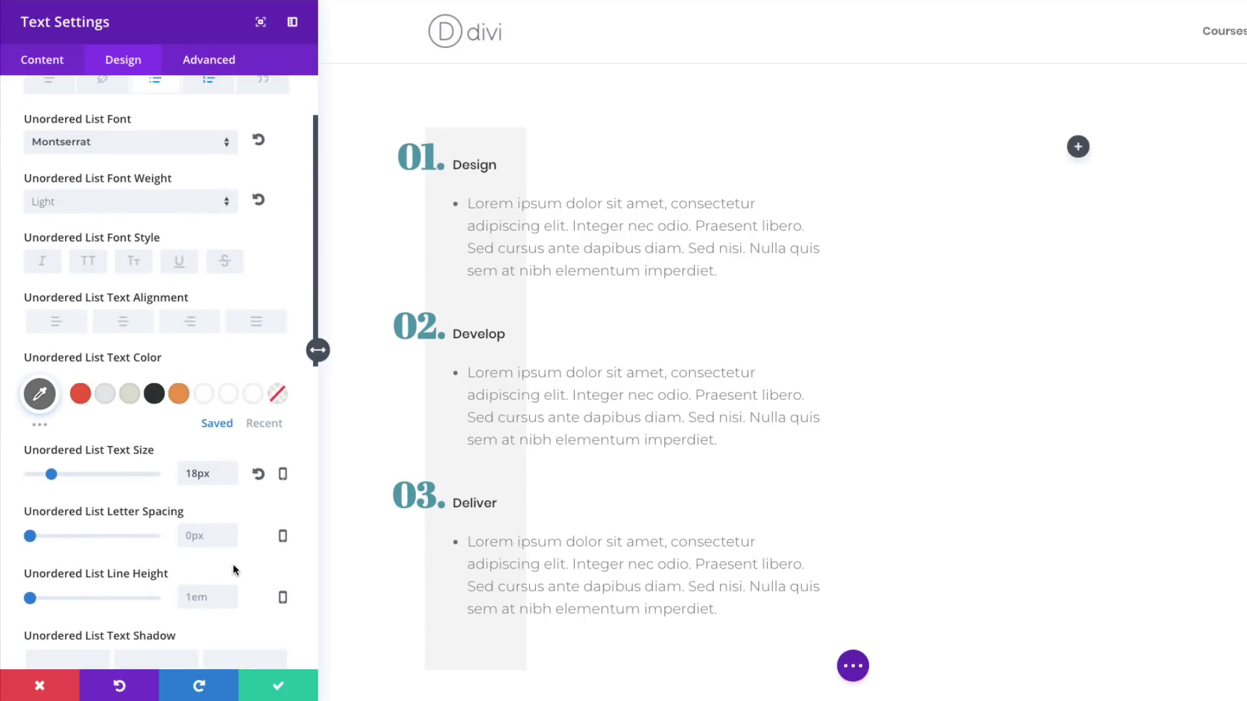
pyautogui.scroll(-6, 235, 570)
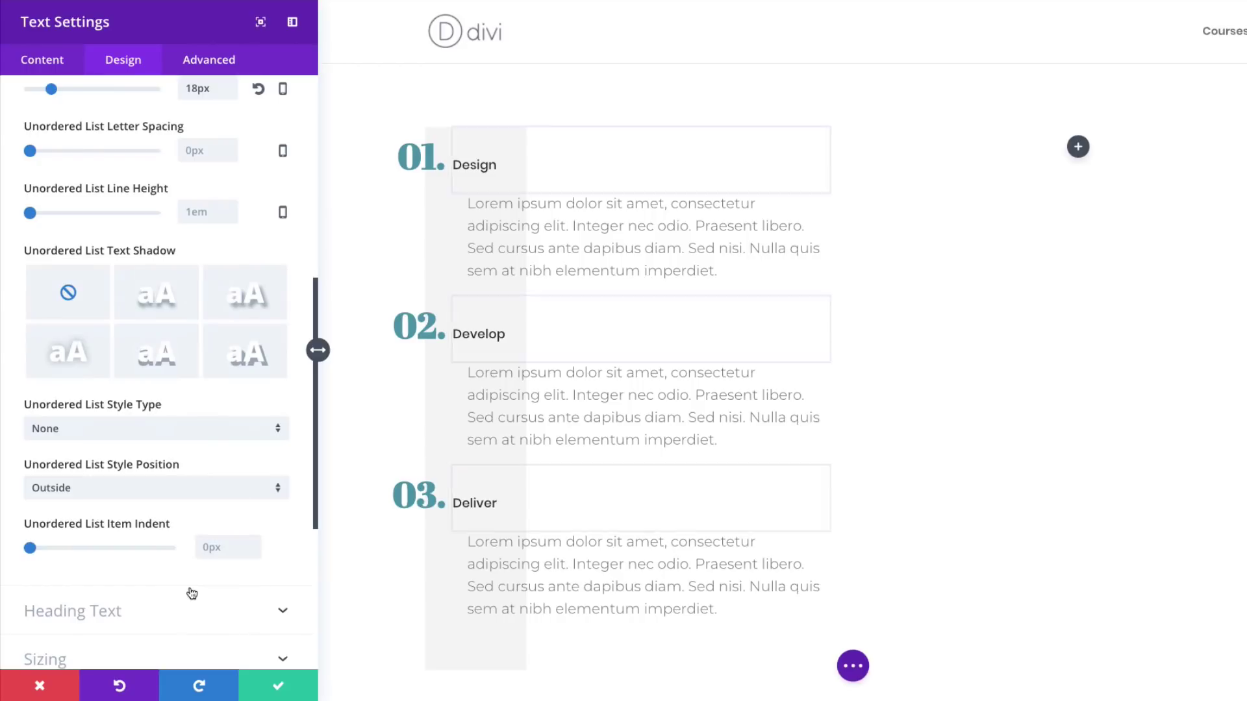
pyautogui.click(207, 551)
pyautogui.write('0.01')
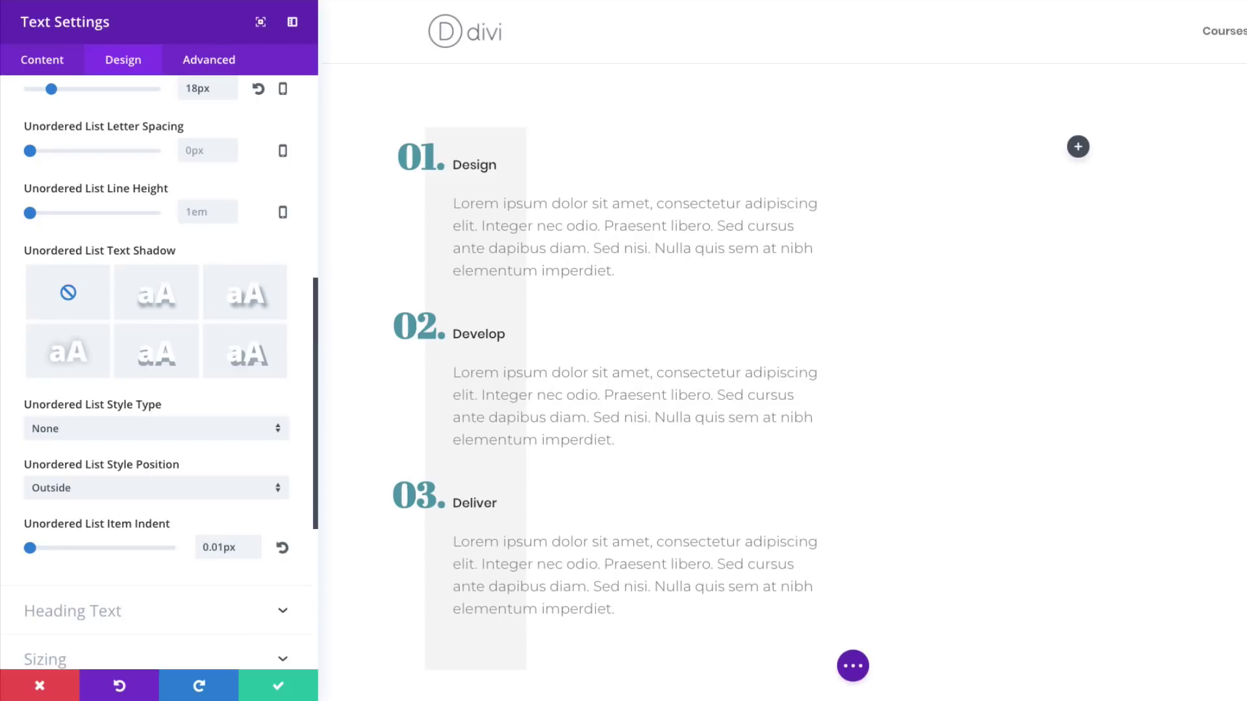
# Set the Heading 5 font to Montserrat with a Light font weight.
pyautogui.scroll(8, 181, 338)
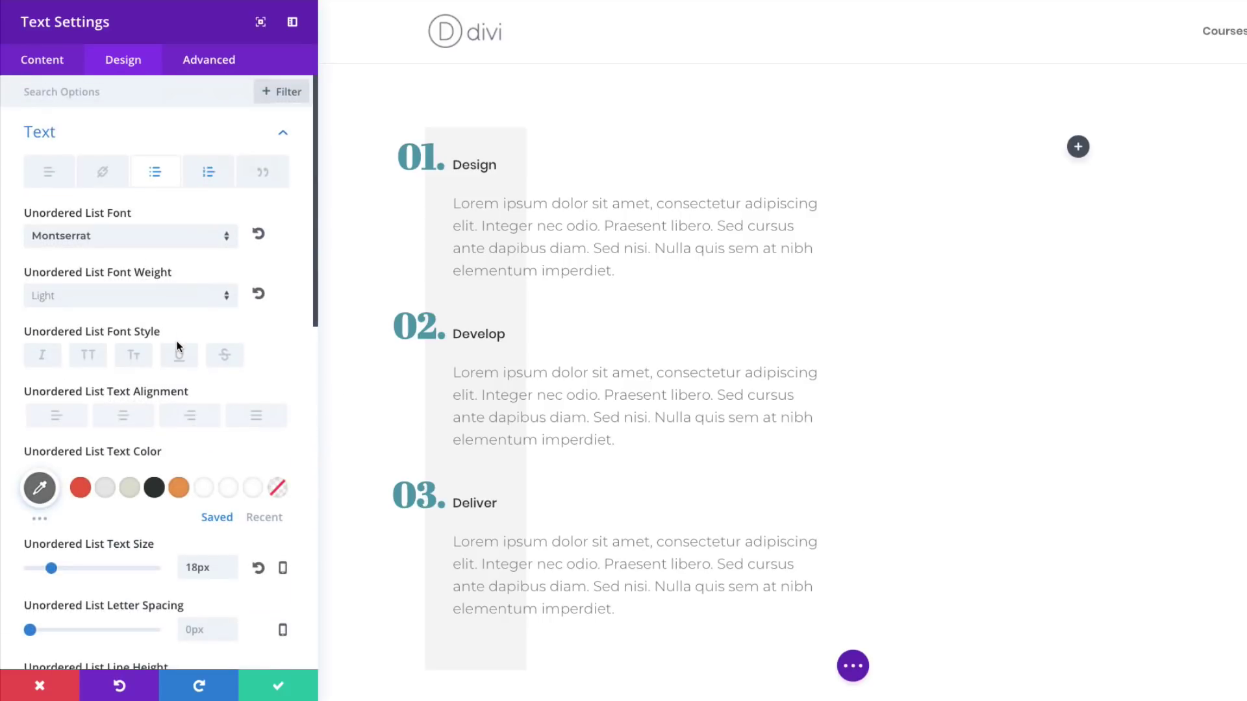
pyautogui.click(284, 133)
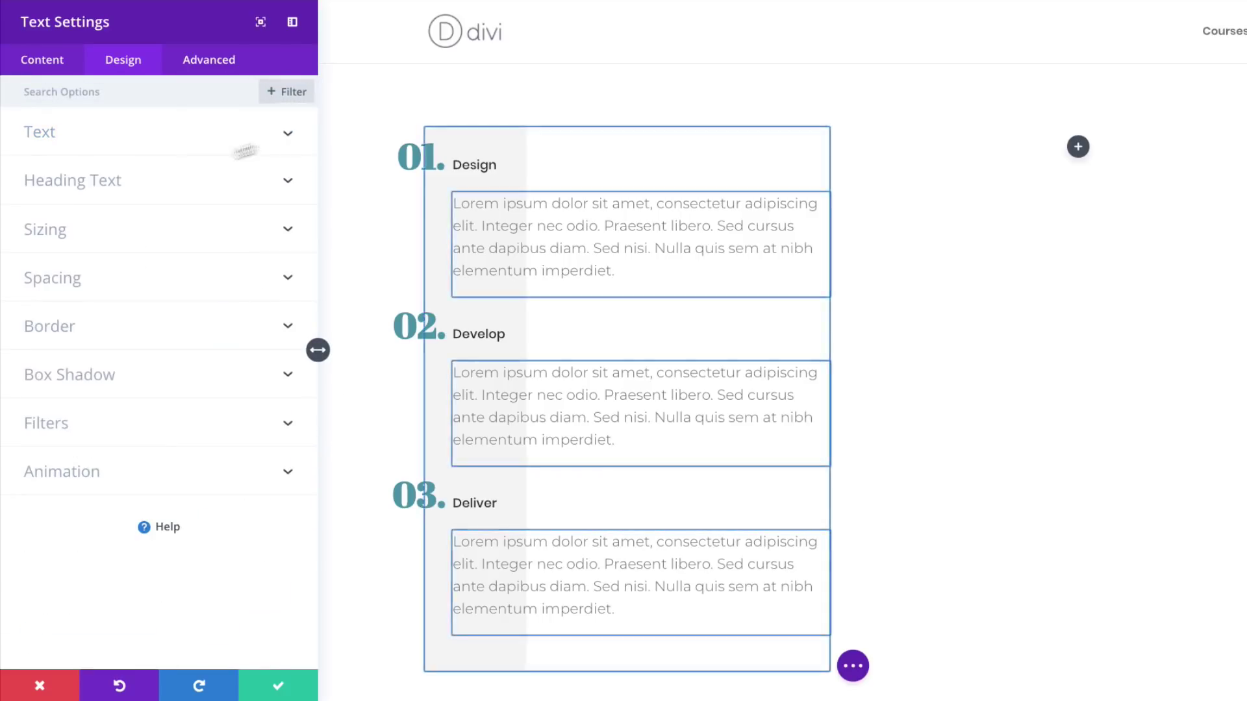
pyautogui.click(103, 185)
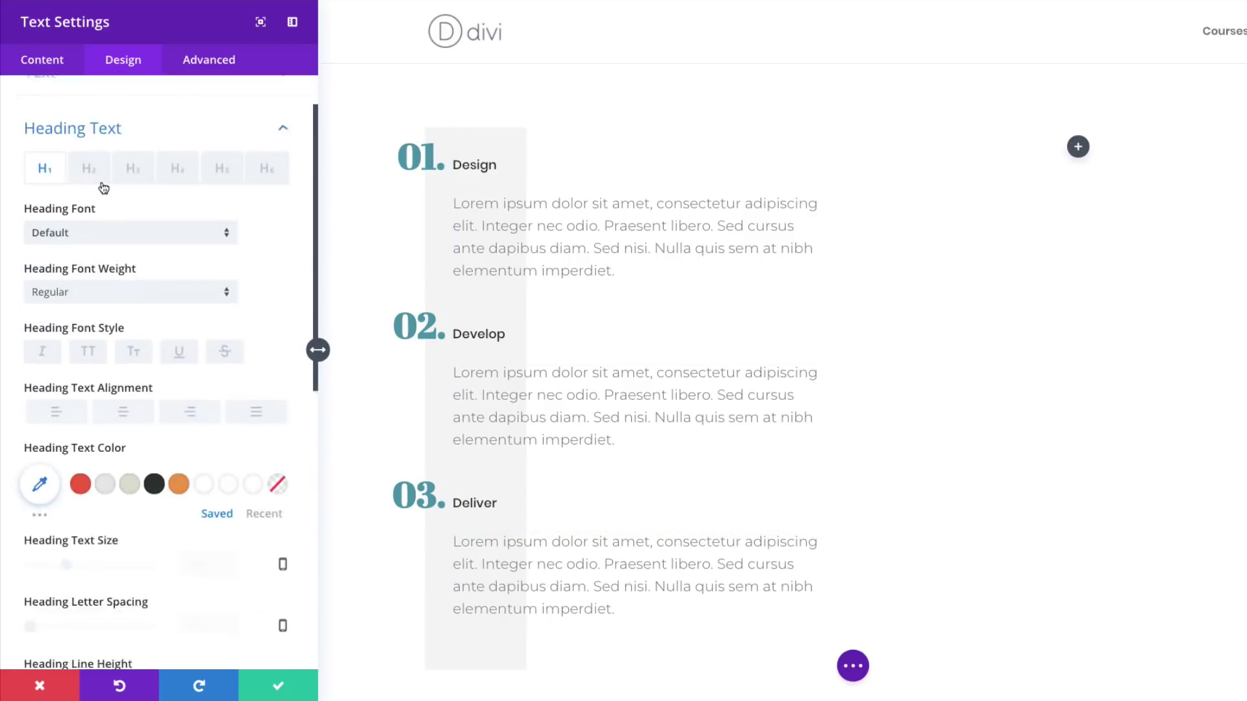
pyautogui.click(221, 141)
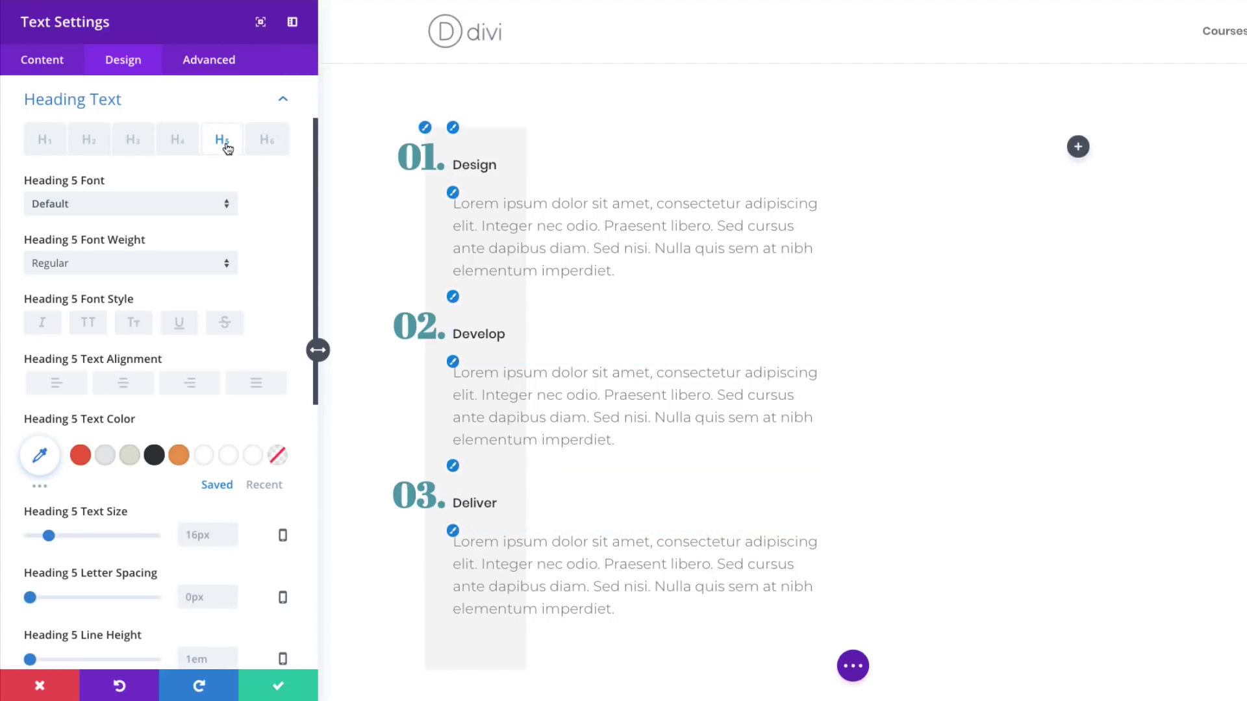
pyautogui.click(167, 217)
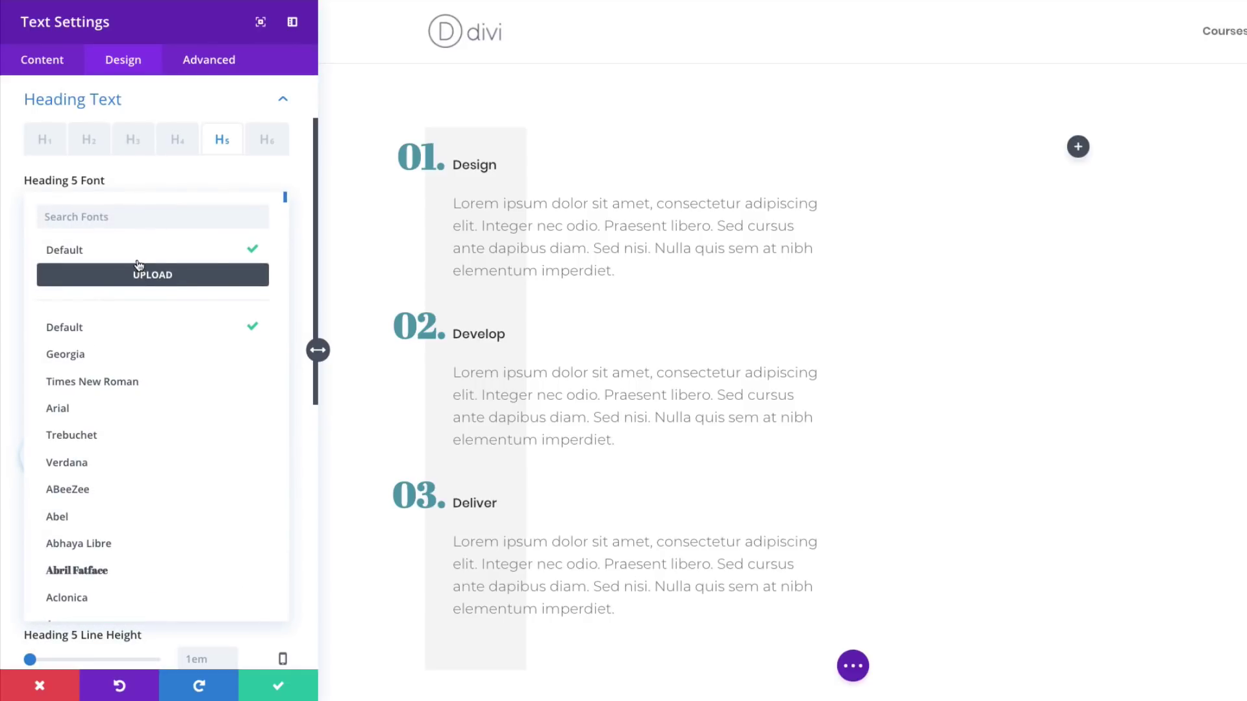
pyautogui.write('Montserrat')
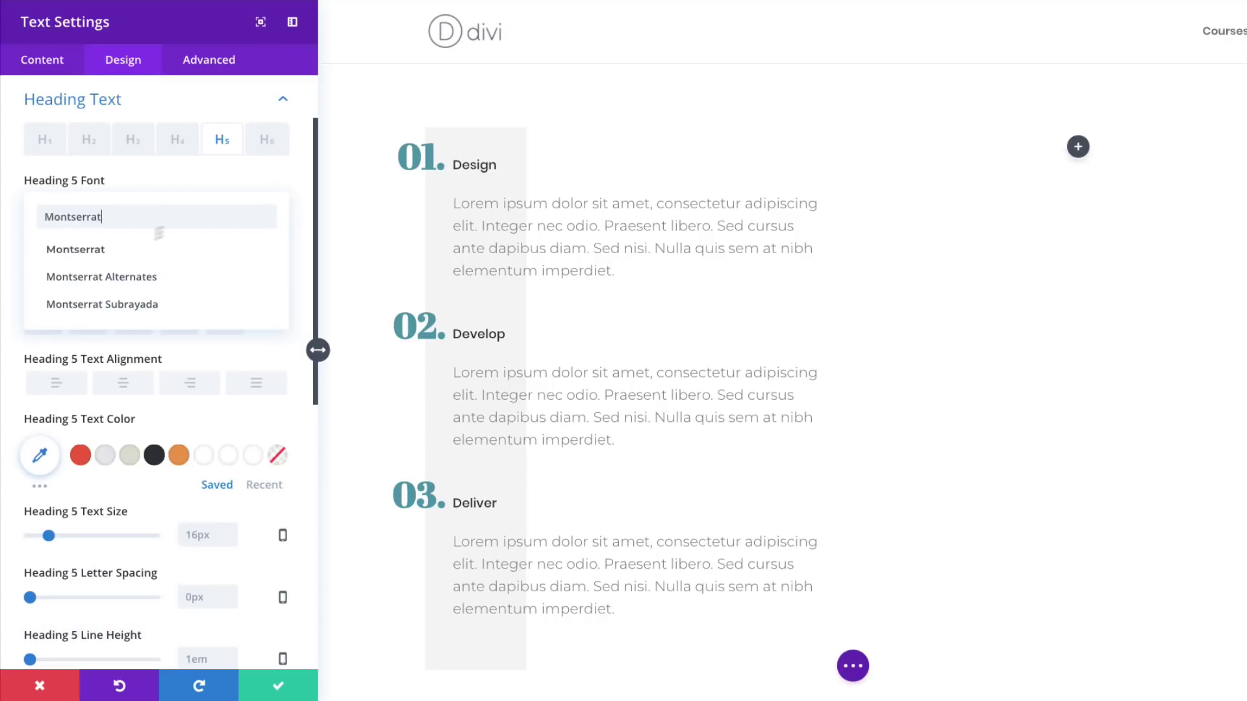
pyautogui.click(103, 251)
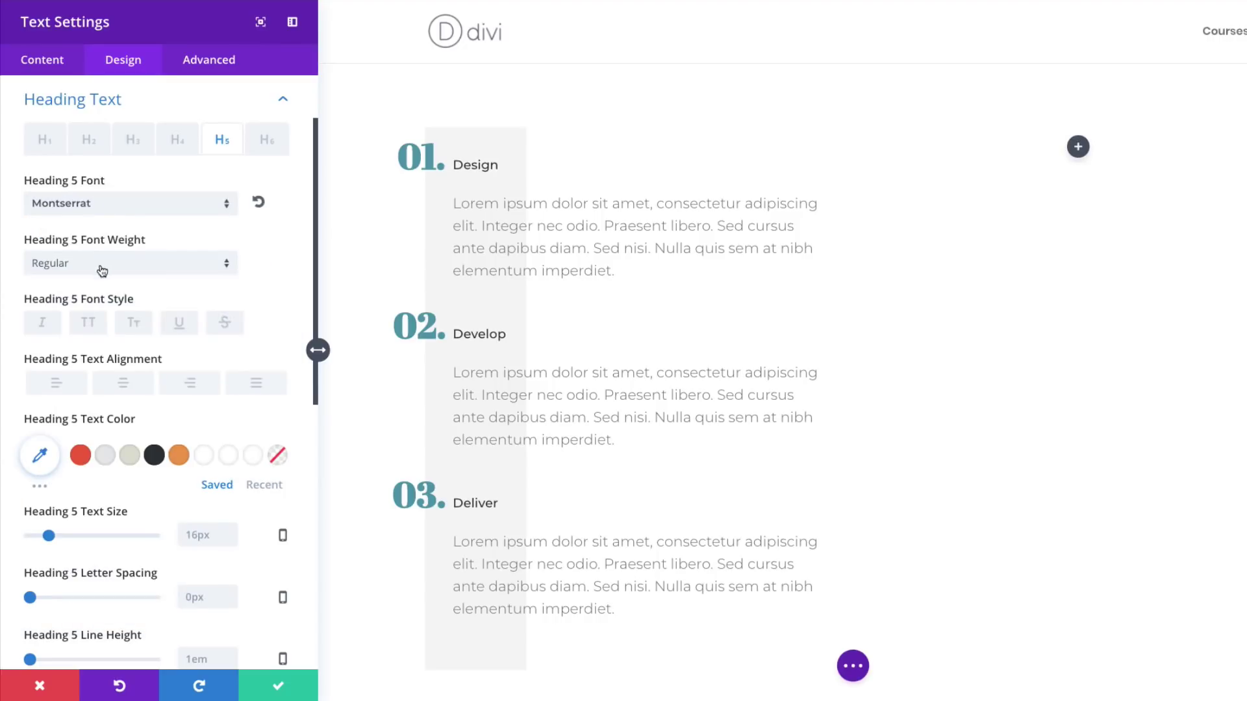
pyautogui.click(105, 265)
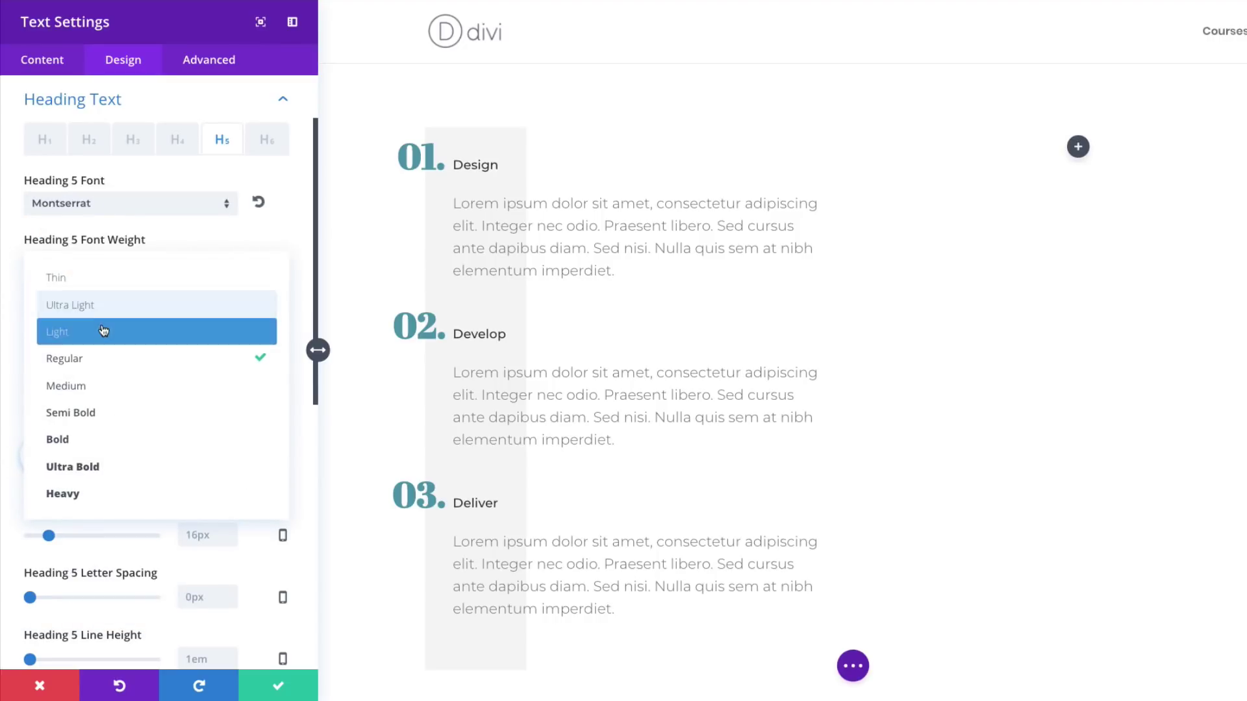
pyautogui.click(104, 332)
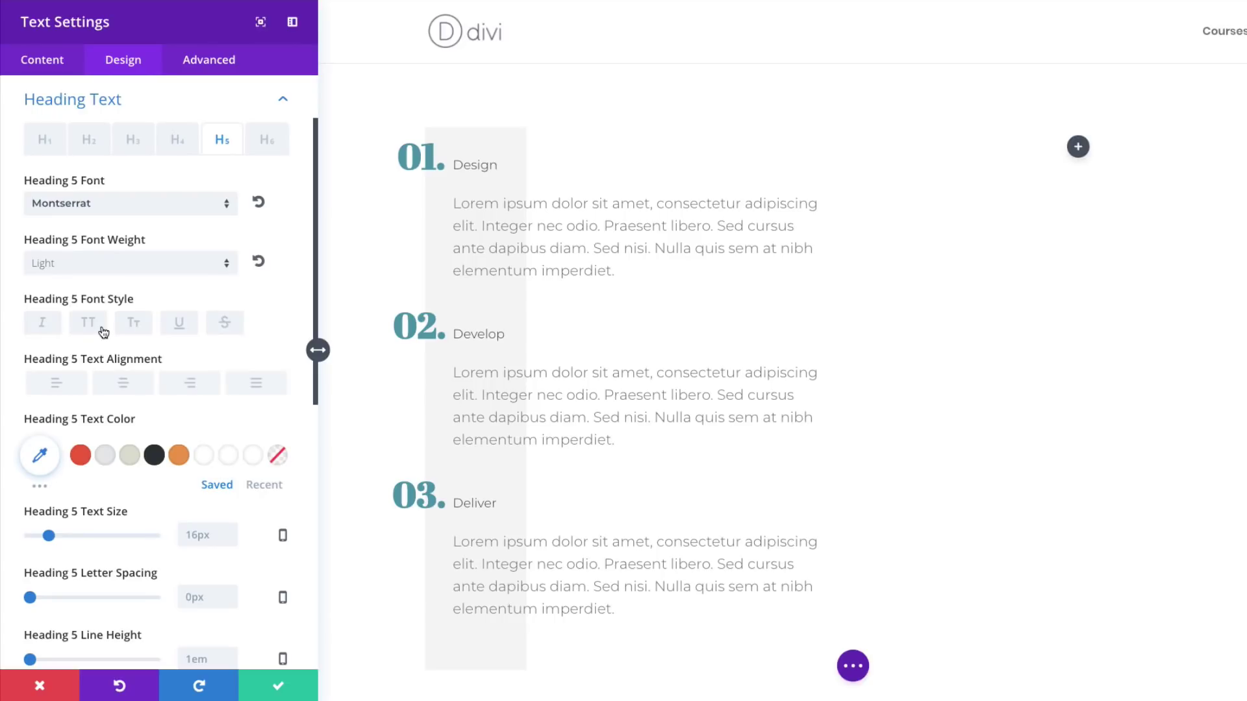
# Make the Heading 5 text all uppercase and set its text color to #4f6d7a.
pyautogui.click(95, 333)
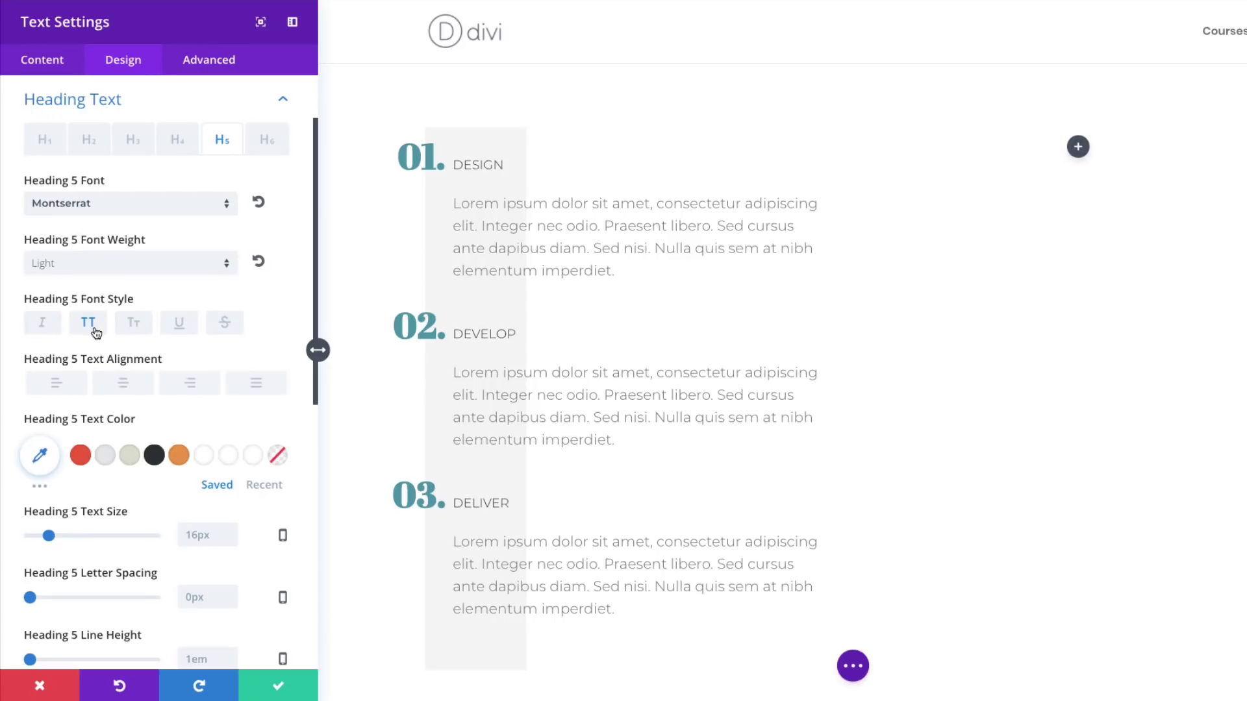
pyautogui.click(41, 458)
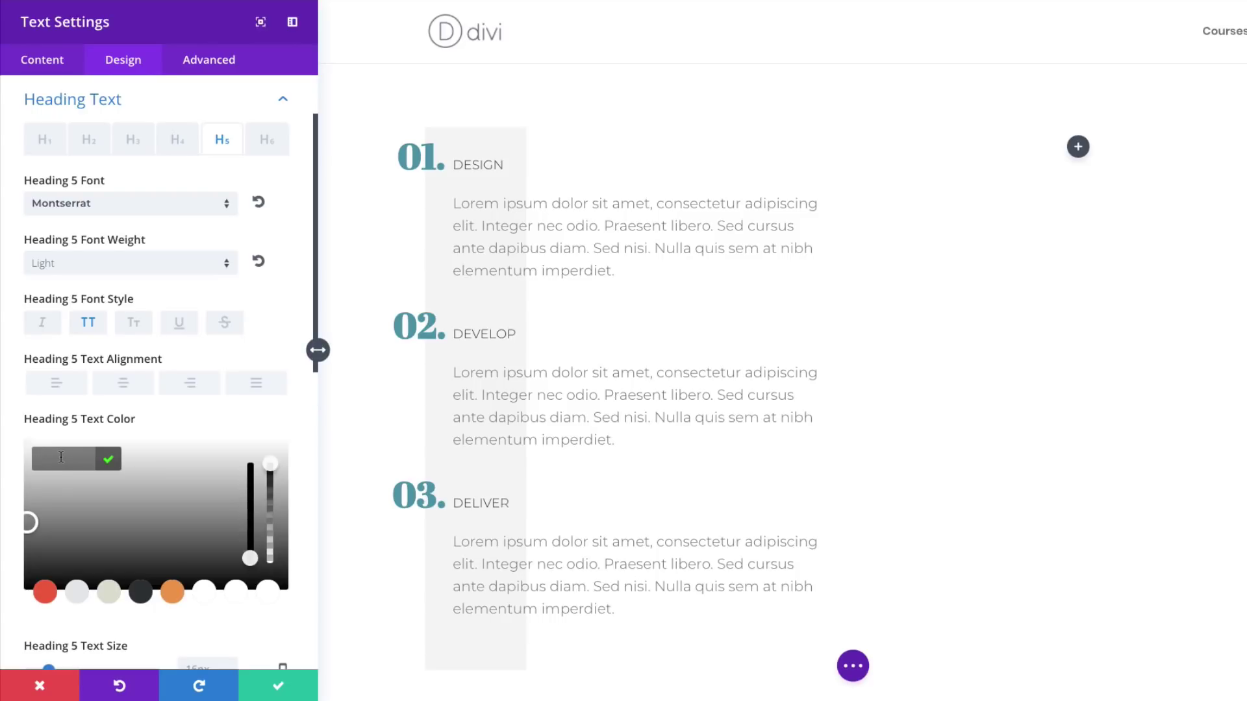
pyautogui.write('#4f6d7a')
# Set the Heading 5 text size to 5vw.
pyautogui.scroll(-3, 214, 423)
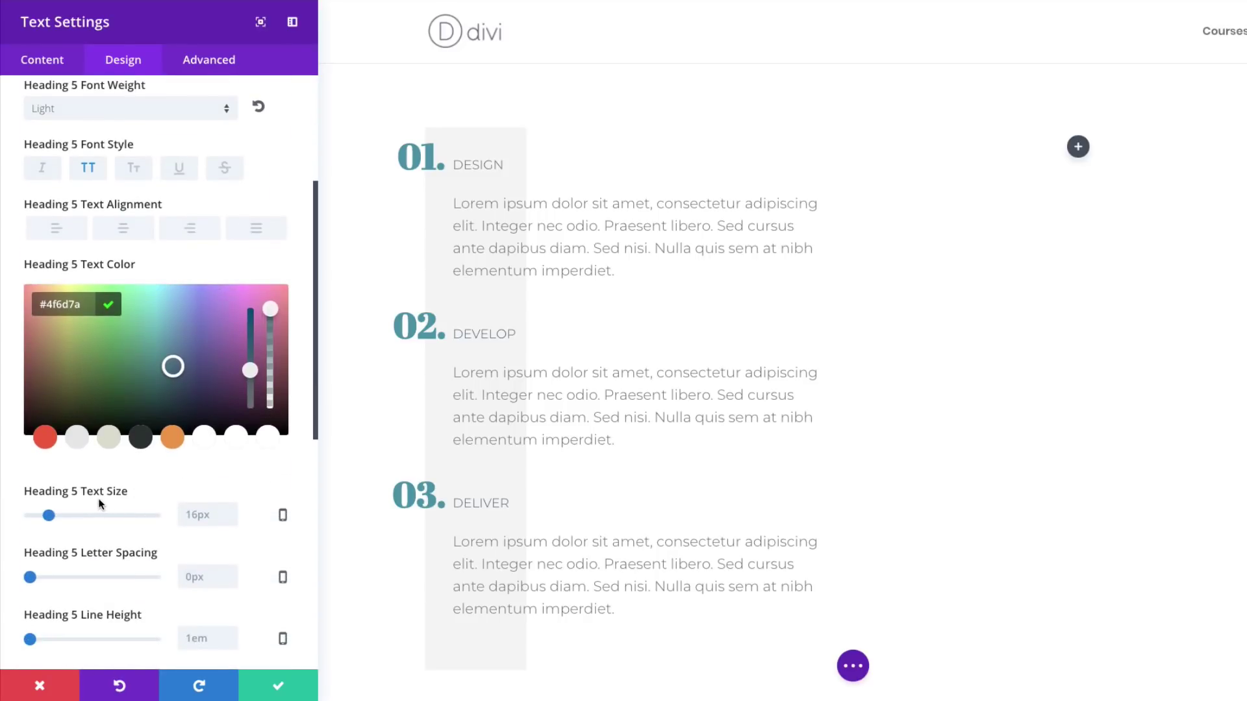
pyautogui.click(194, 516)
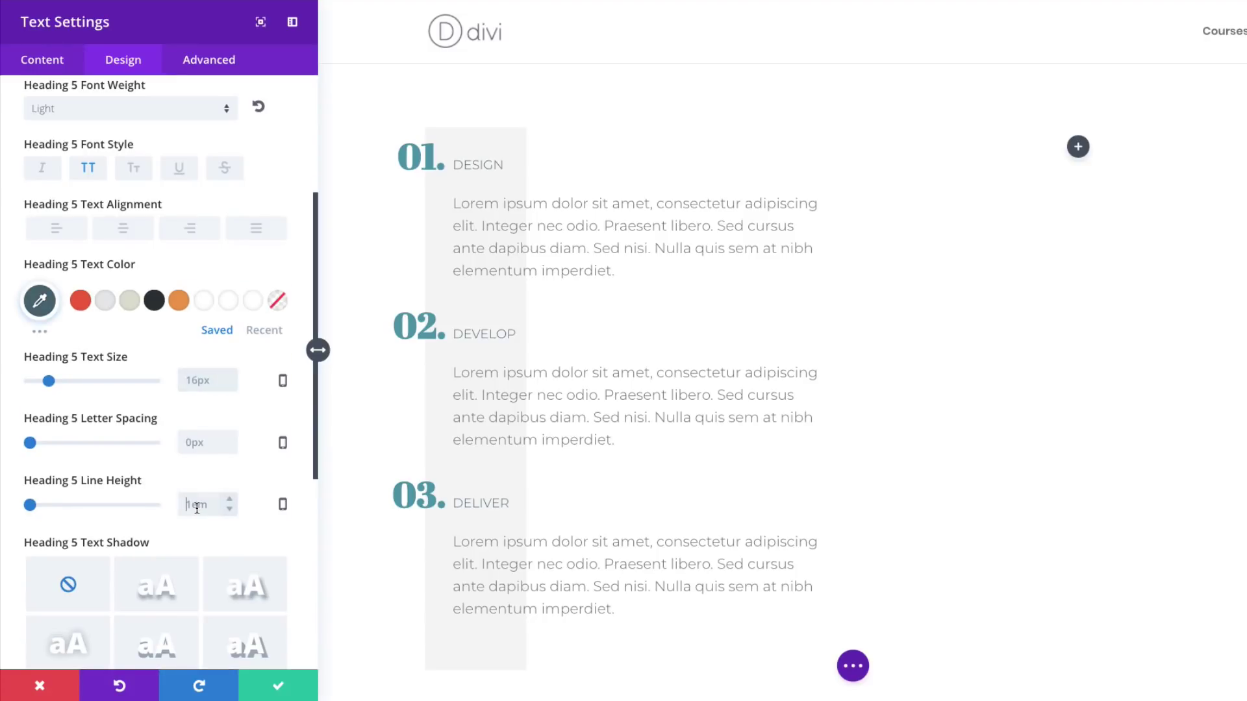
pyautogui.write('5vw')
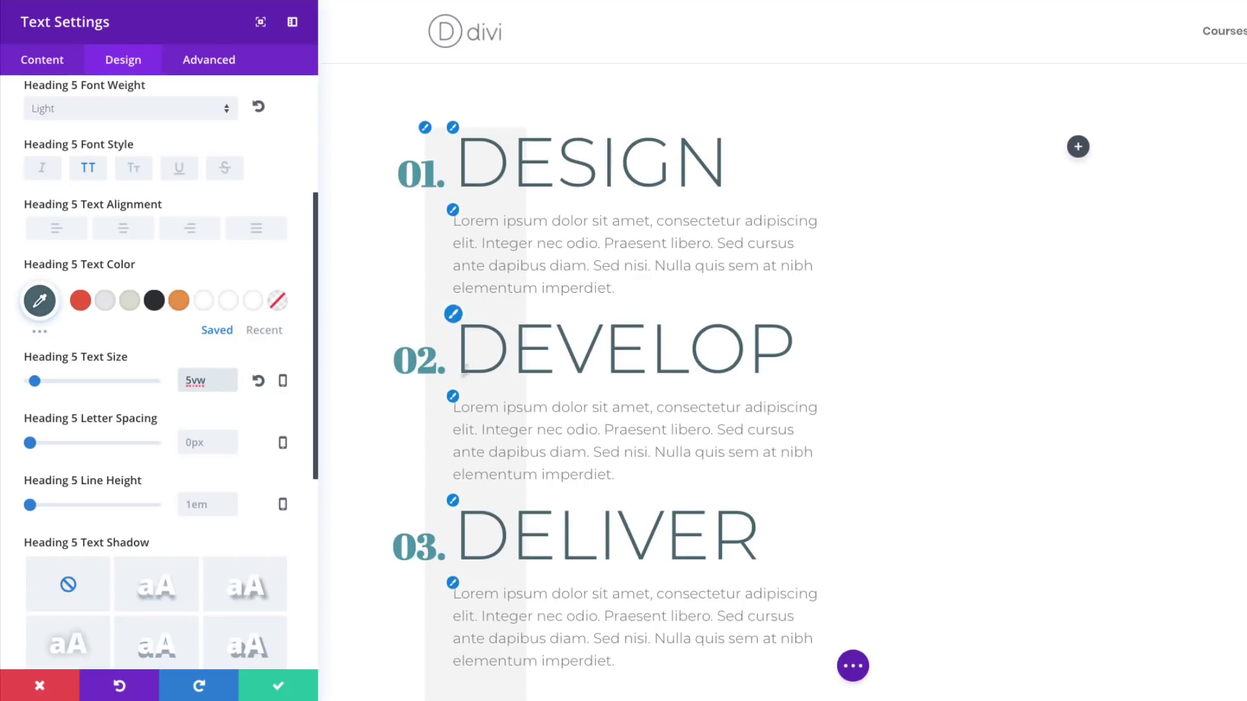
# Add responsive Heading 5 text sizes of 70px for tablet and 40px for smartphone, and return to the desktop view.
pyautogui.click(284, 381)
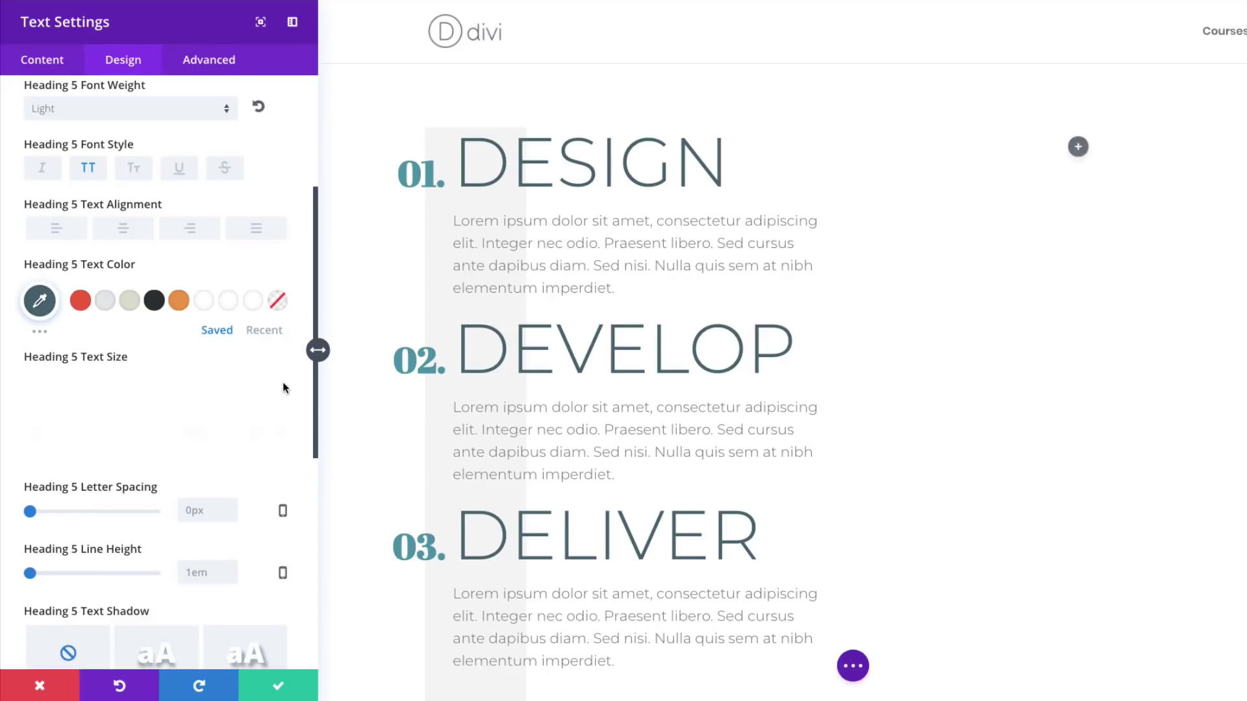
pyautogui.click(130, 392)
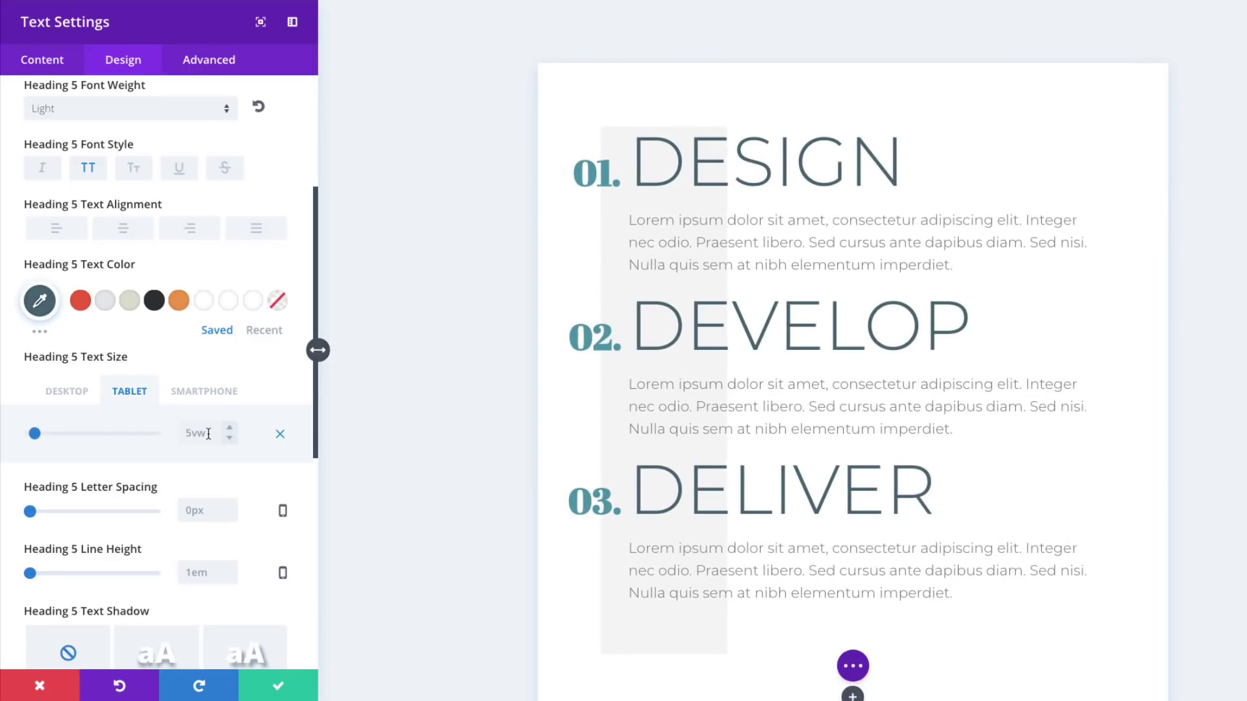
pyautogui.write('70px')
pyautogui.click(204, 391)
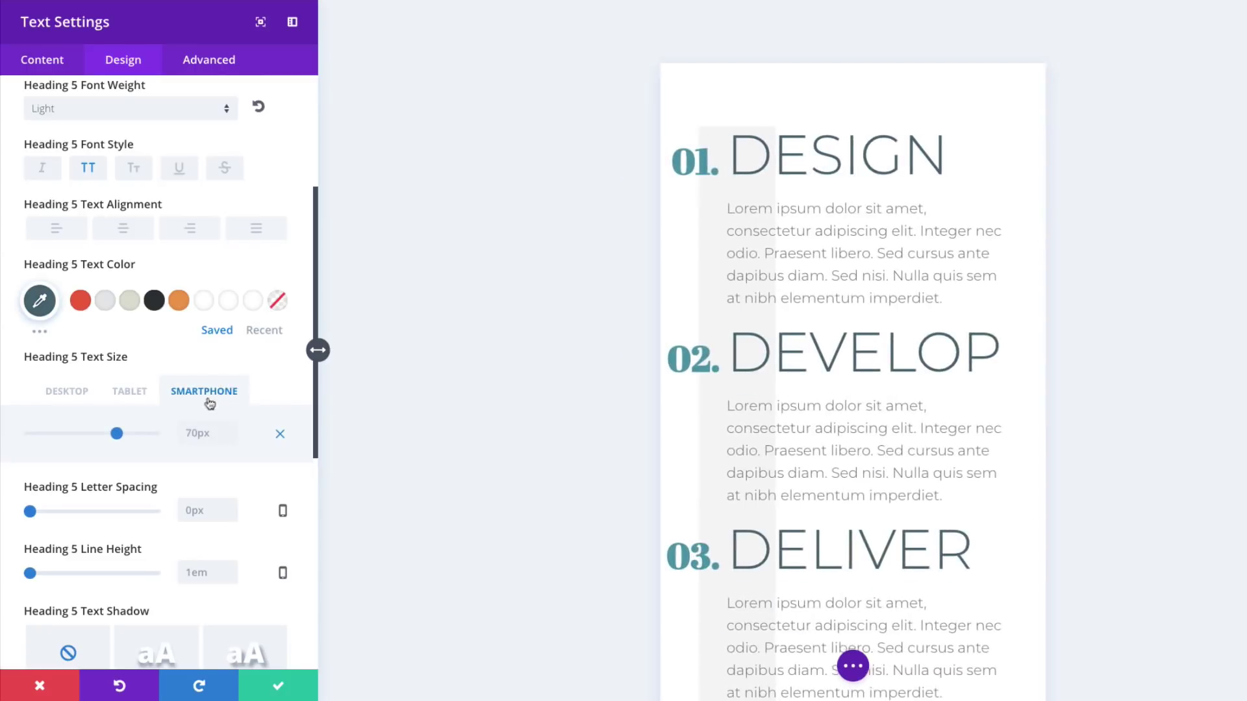
pyautogui.click(190, 440)
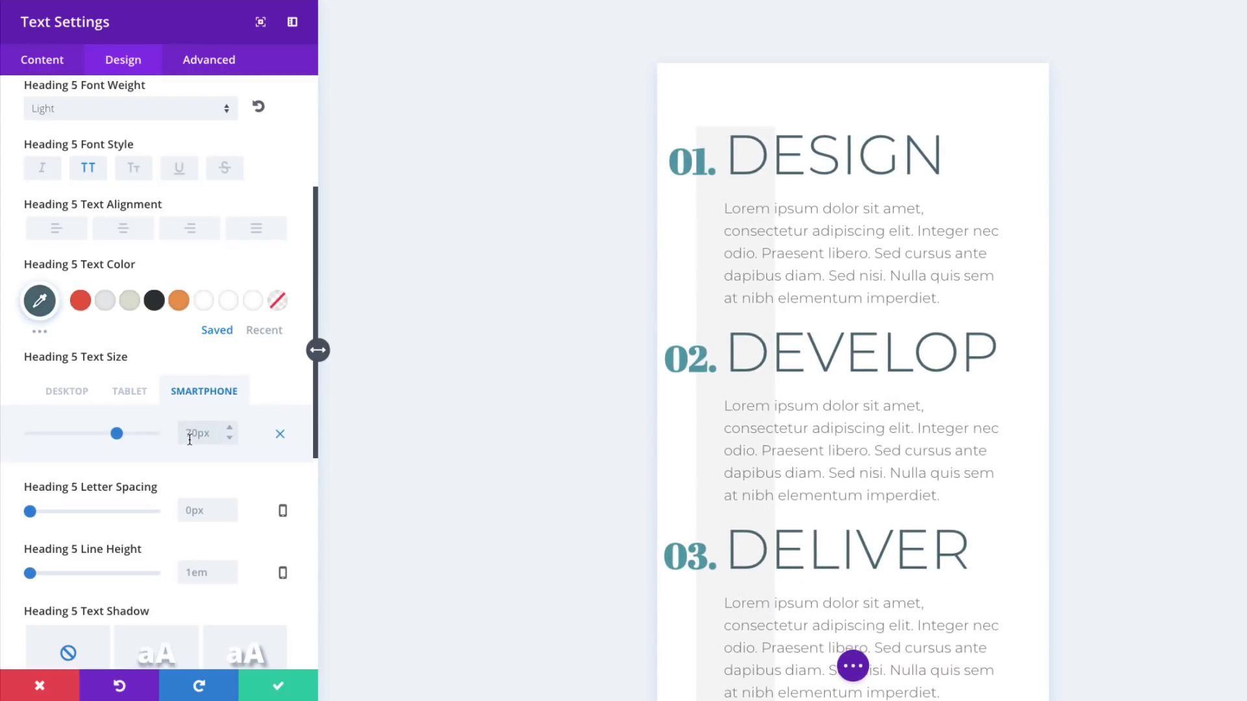
pyautogui.write('40px')
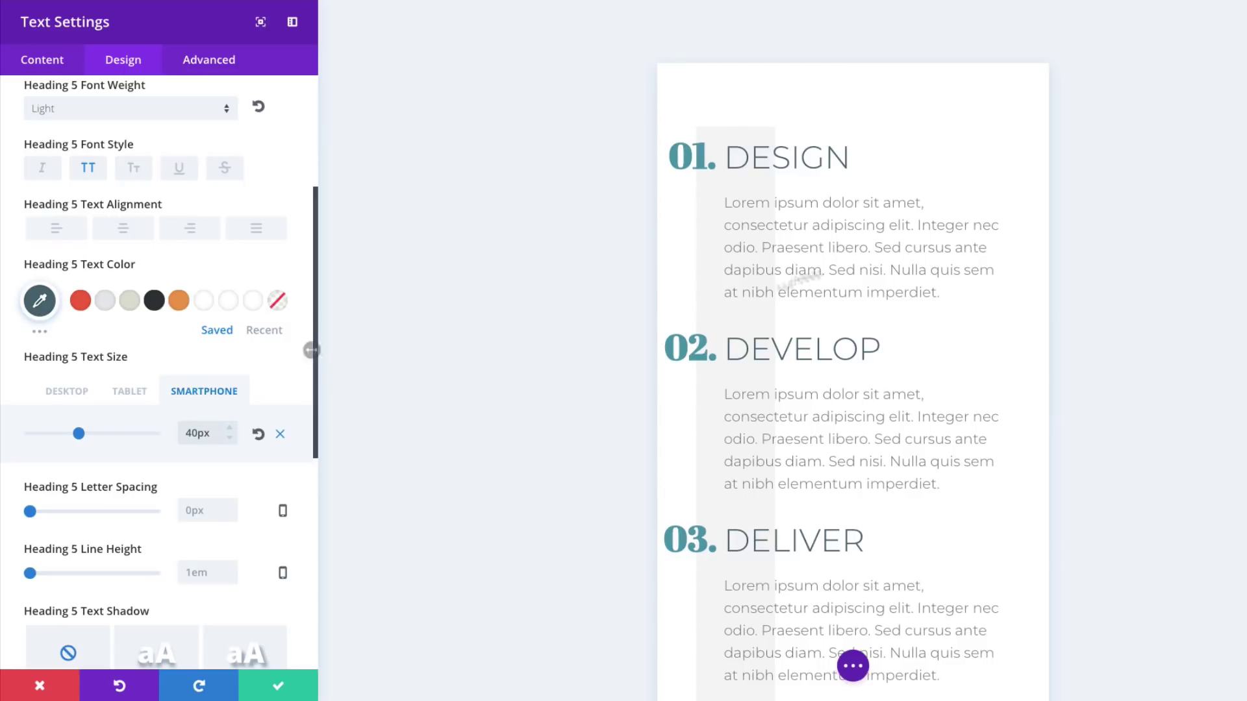
pyautogui.click(72, 397)
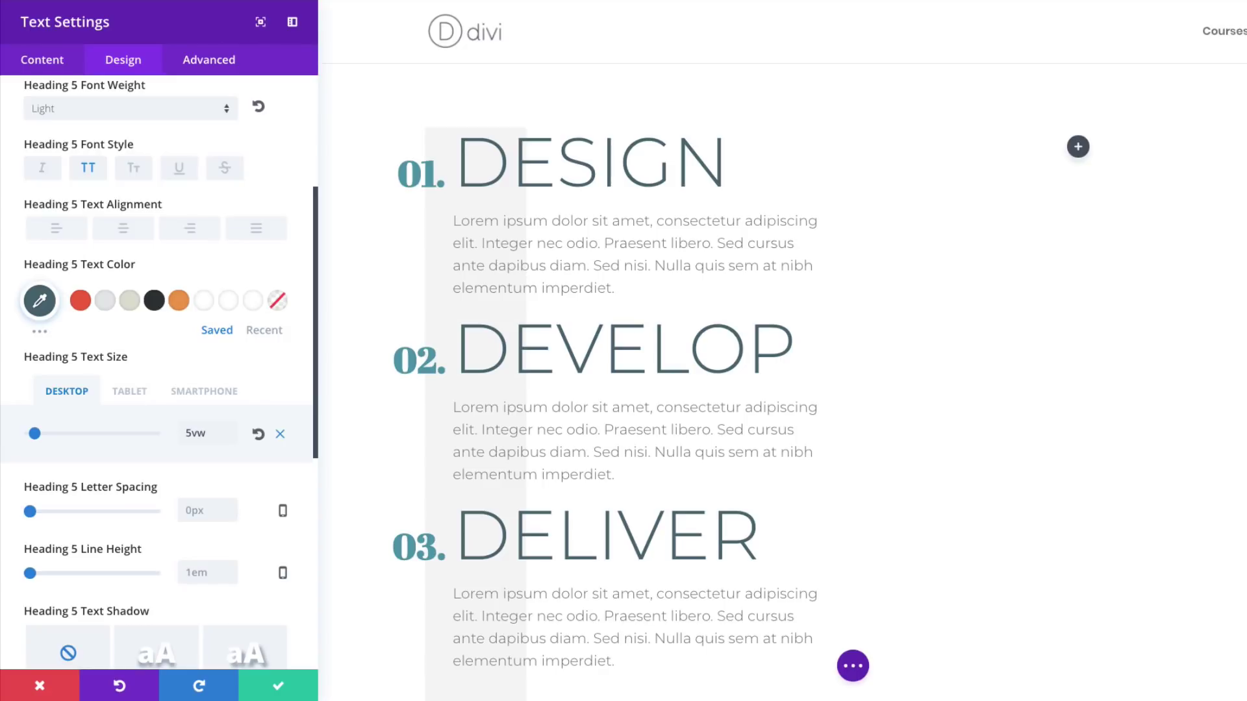
# Find the custom padding setting and set linked top and bottom padding of 3vw for the text module.
pyautogui.scroll(4, 181, 172)
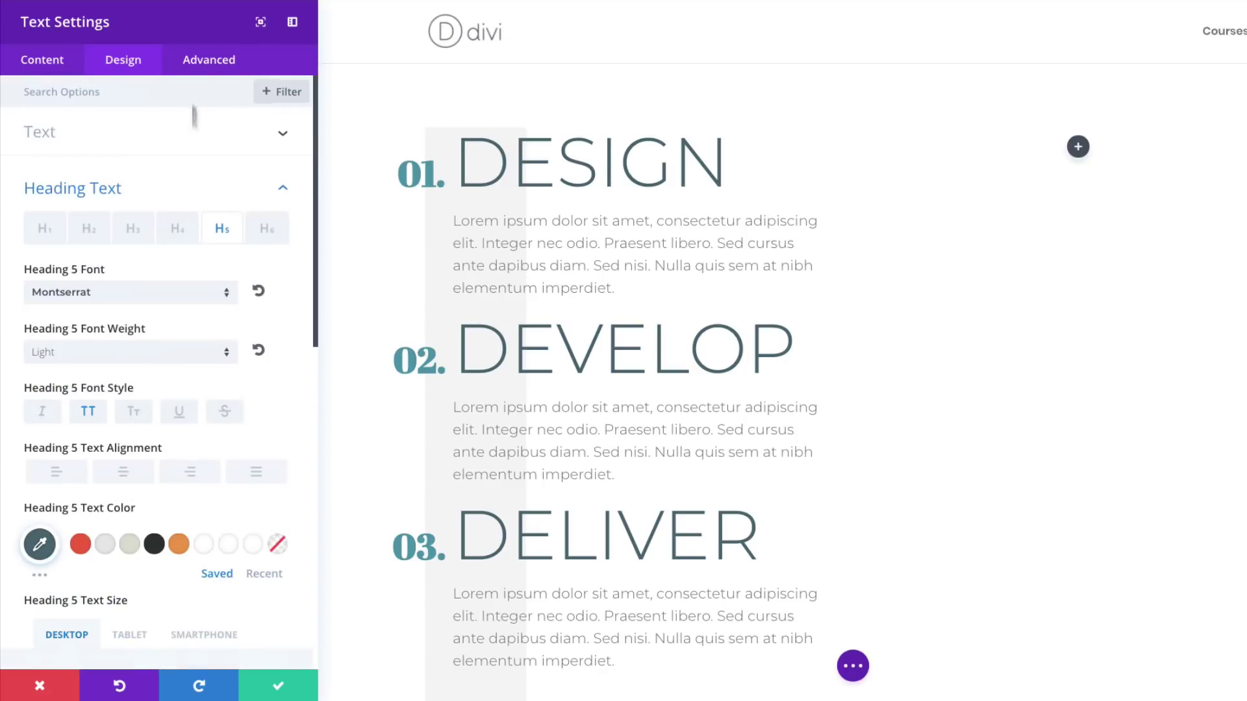
pyautogui.click(139, 93)
pyautogui.write('Padd')
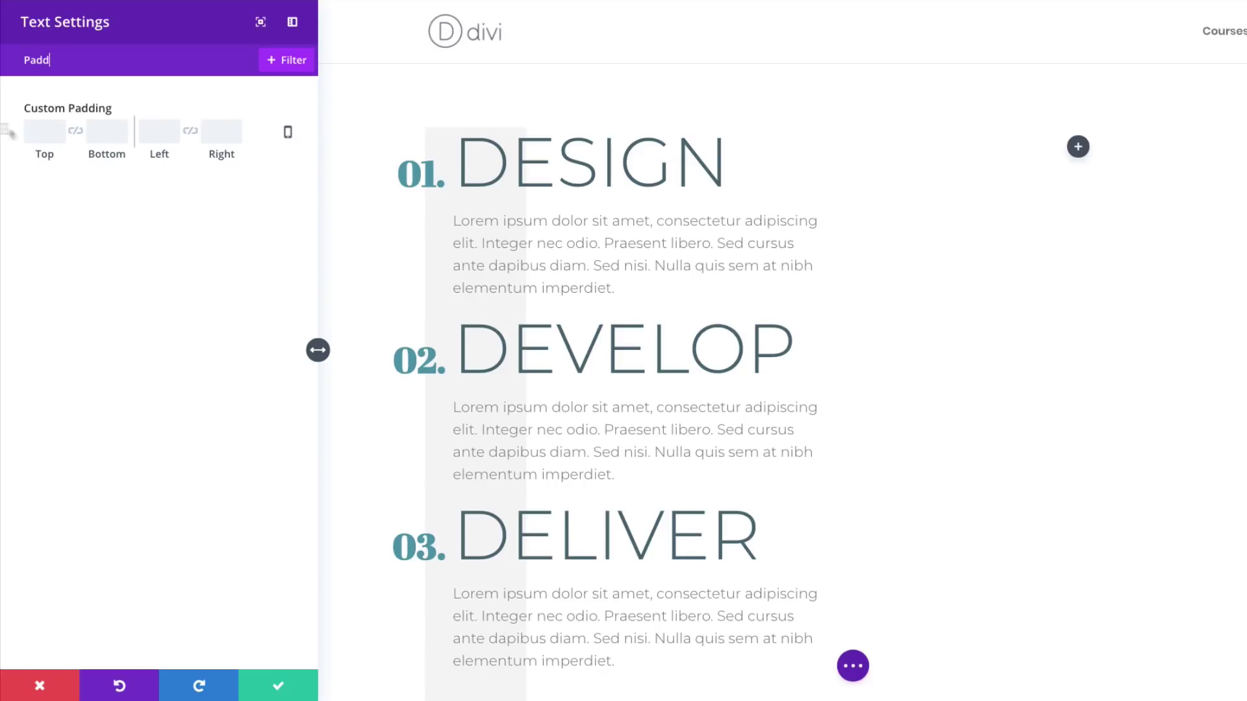
pyautogui.click(76, 132)
pyautogui.click(38, 130)
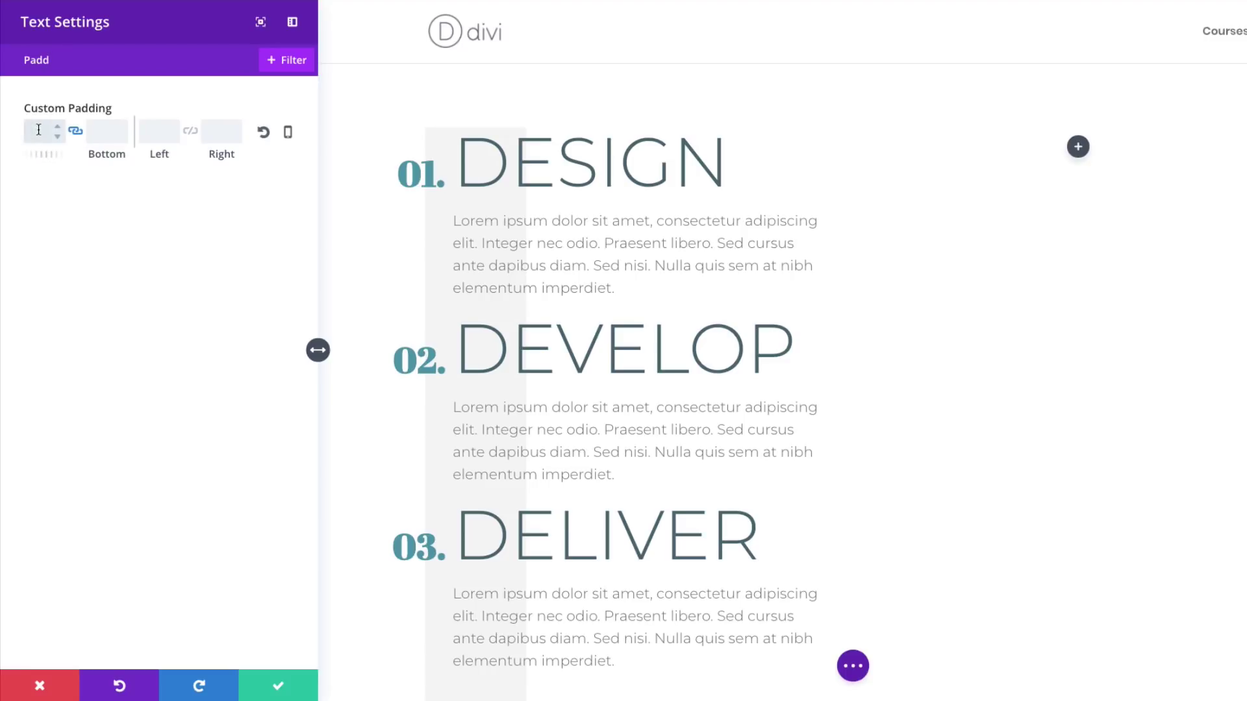
pyautogui.write('3vw')
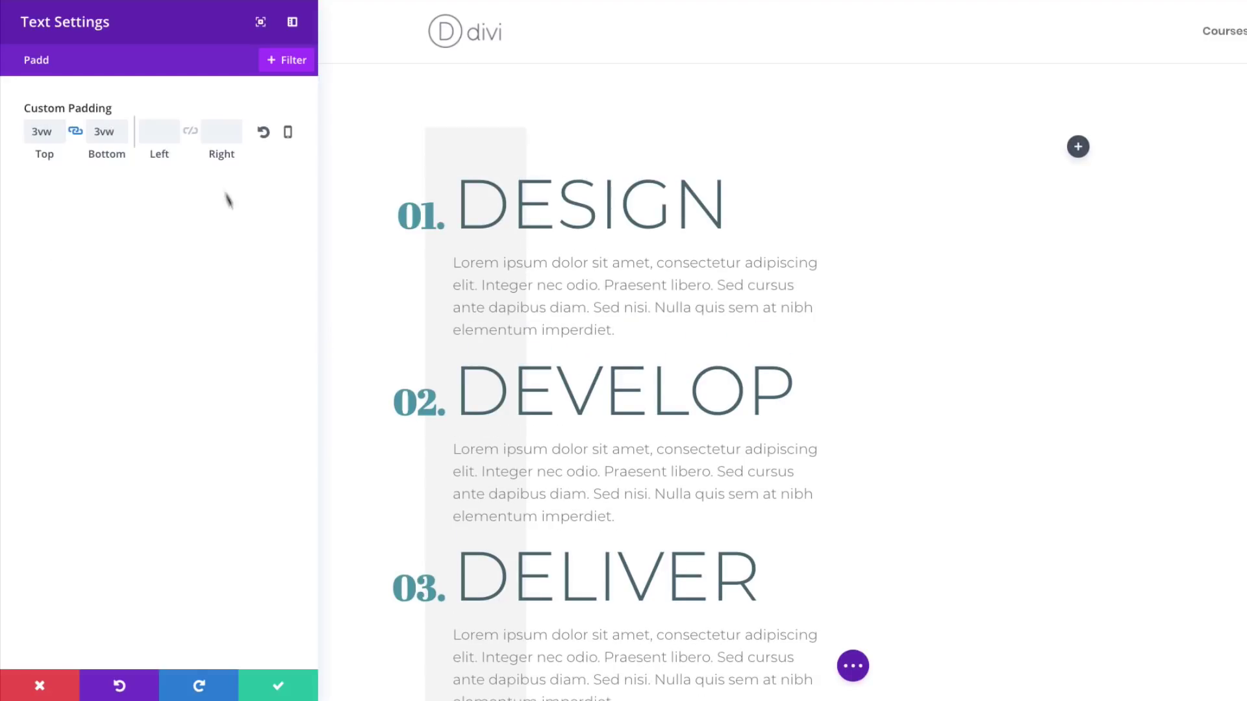
# Enable responsive custom padding and set the tablet left padding to 2vw.
pyautogui.click(287, 133)
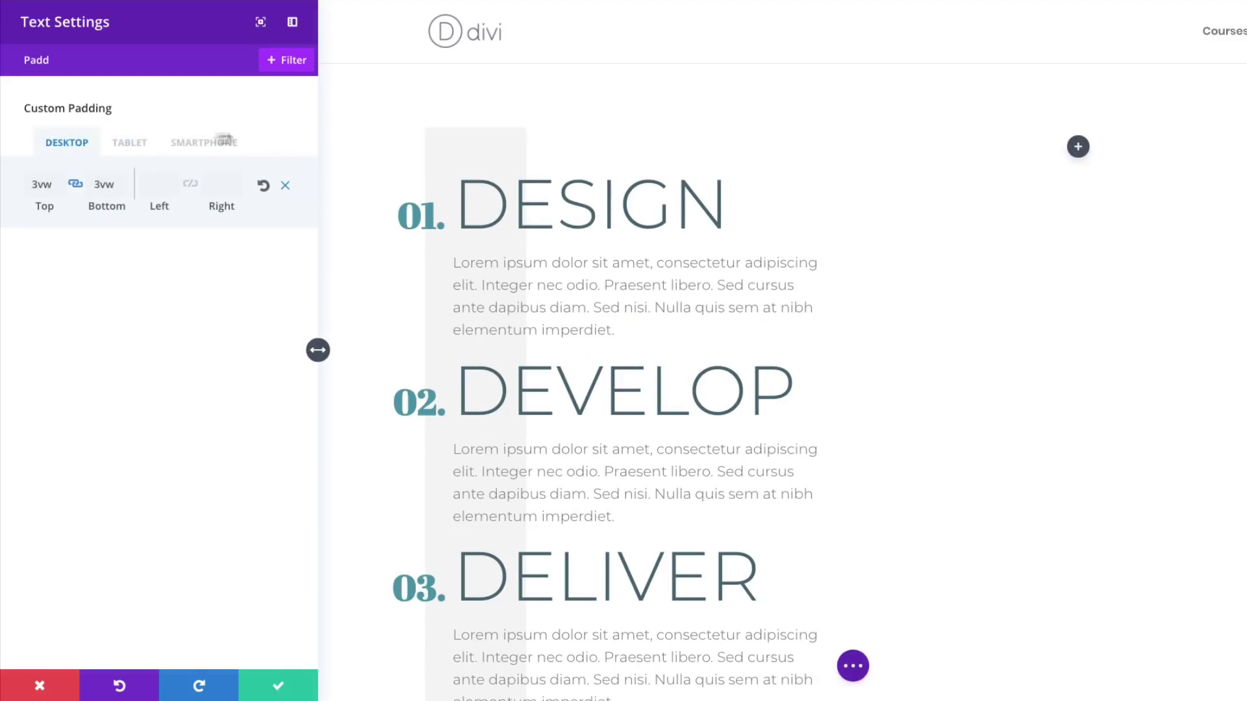
pyautogui.click(124, 143)
pyautogui.click(156, 186)
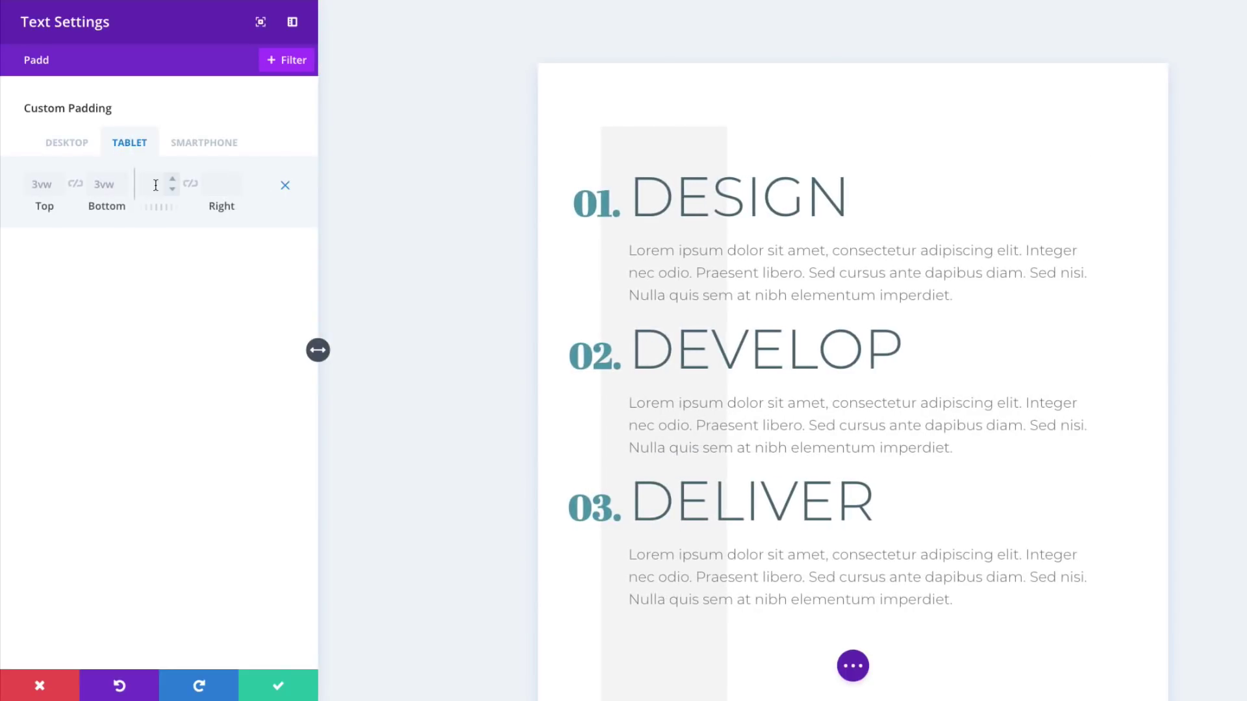
pyautogui.write('2vw')
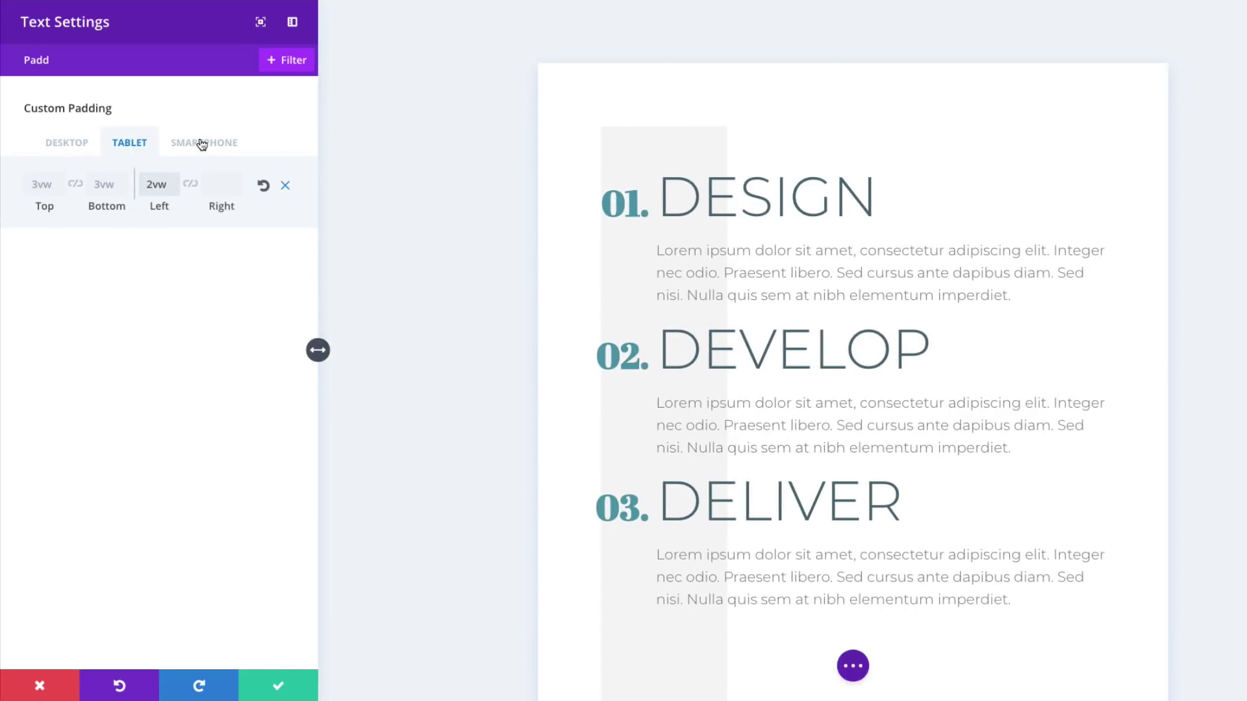
# Set the smartphone left padding to 50px, return to the desktop view and save the text module settings.
pyautogui.click(197, 142)
pyautogui.click(221, 186)
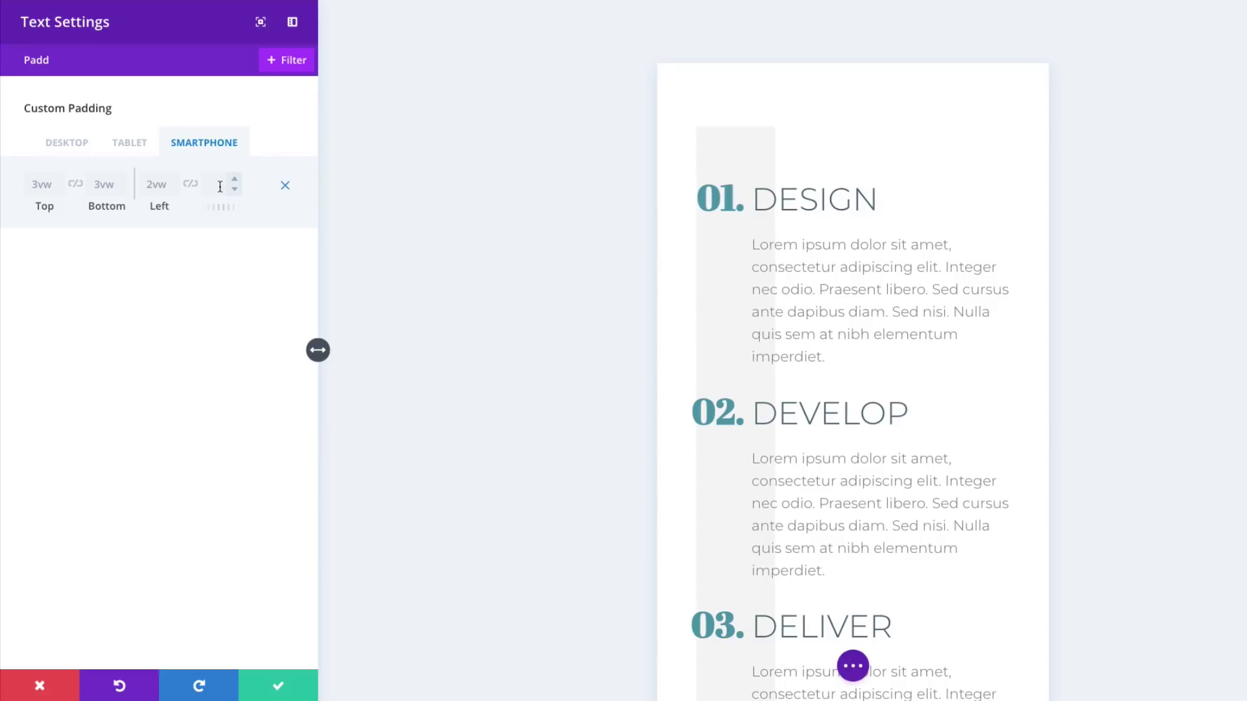
pyautogui.click(152, 184)
pyautogui.write('50p')
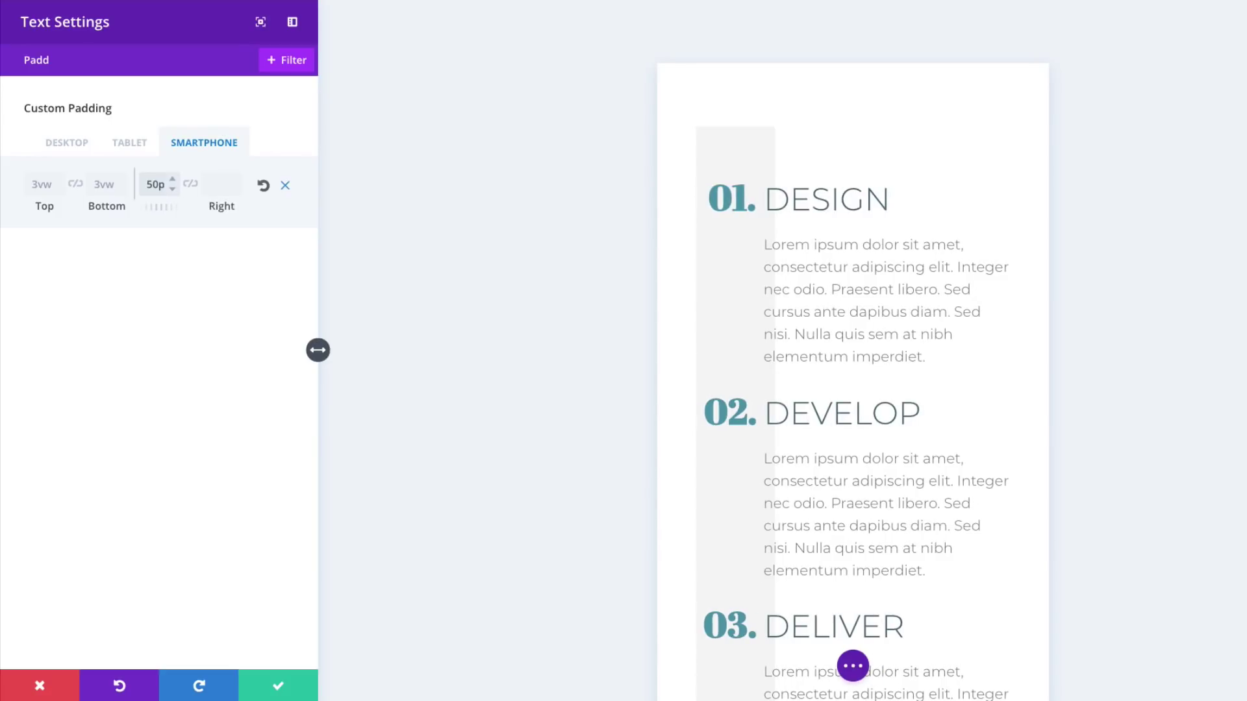
pyautogui.write('x')
pyautogui.click(130, 145)
pyautogui.click(68, 144)
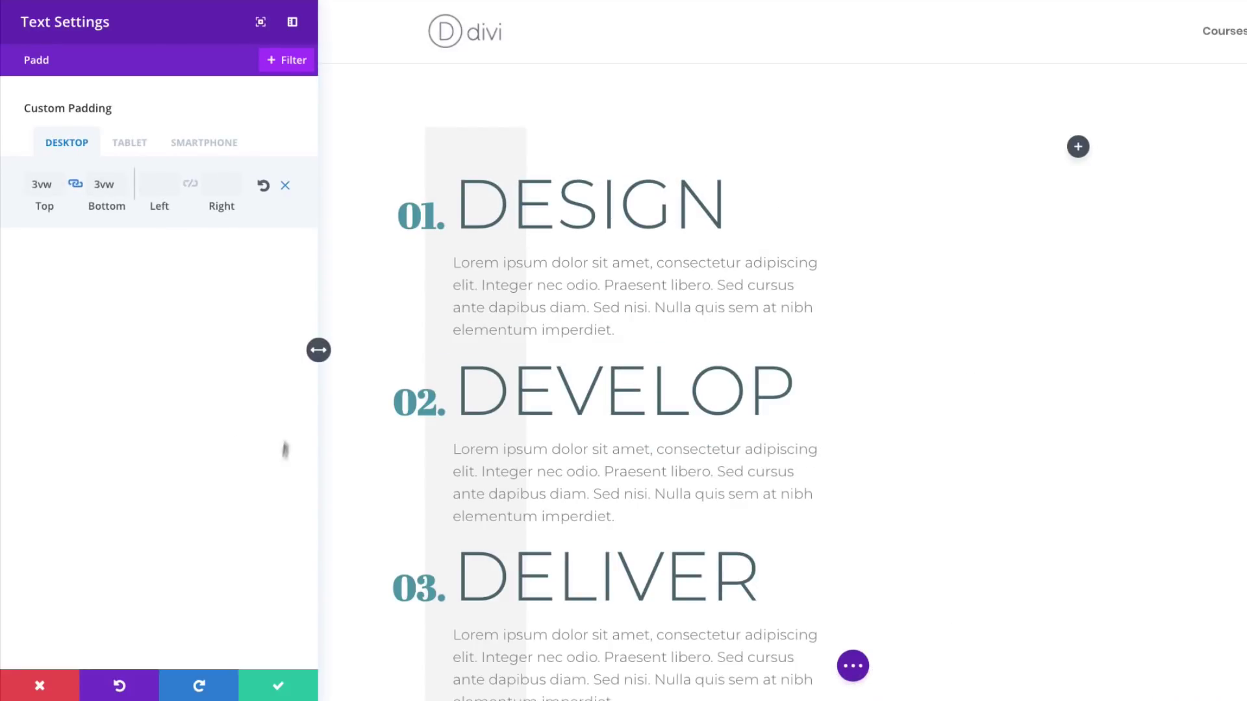
pyautogui.click(283, 690)
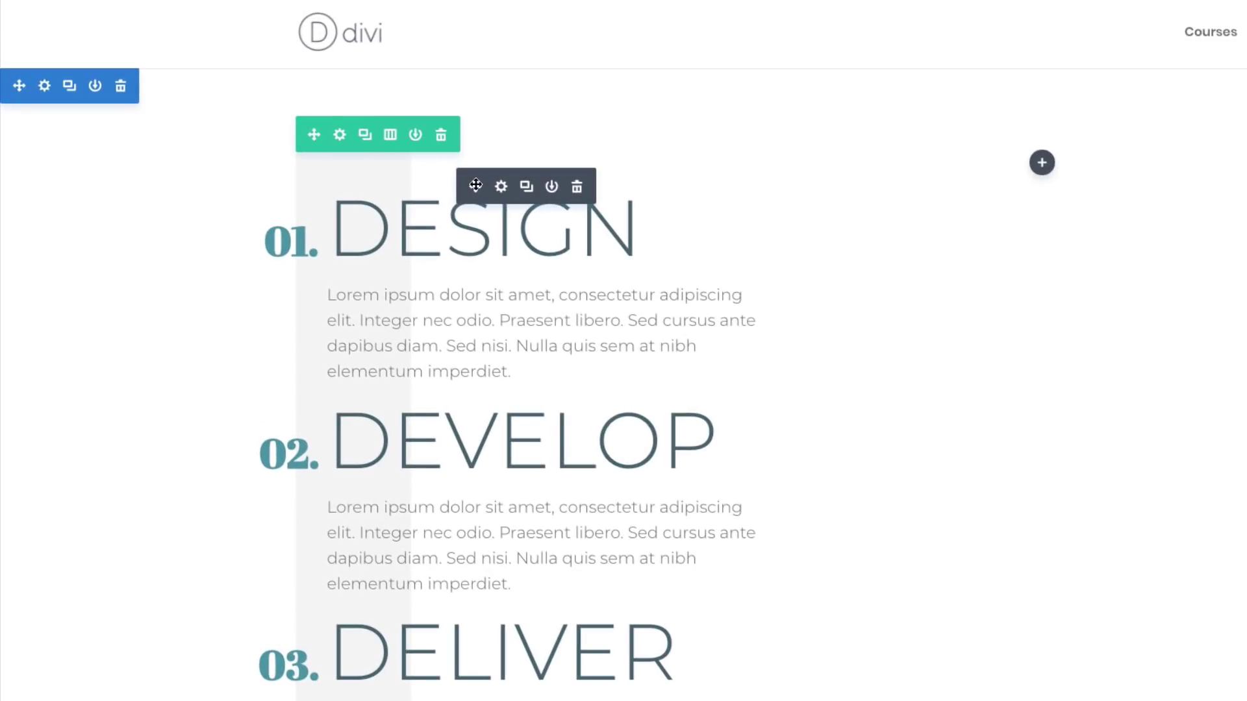
# Duplicate the text module and place the copy in the row's second column.
pyautogui.click(527, 188)
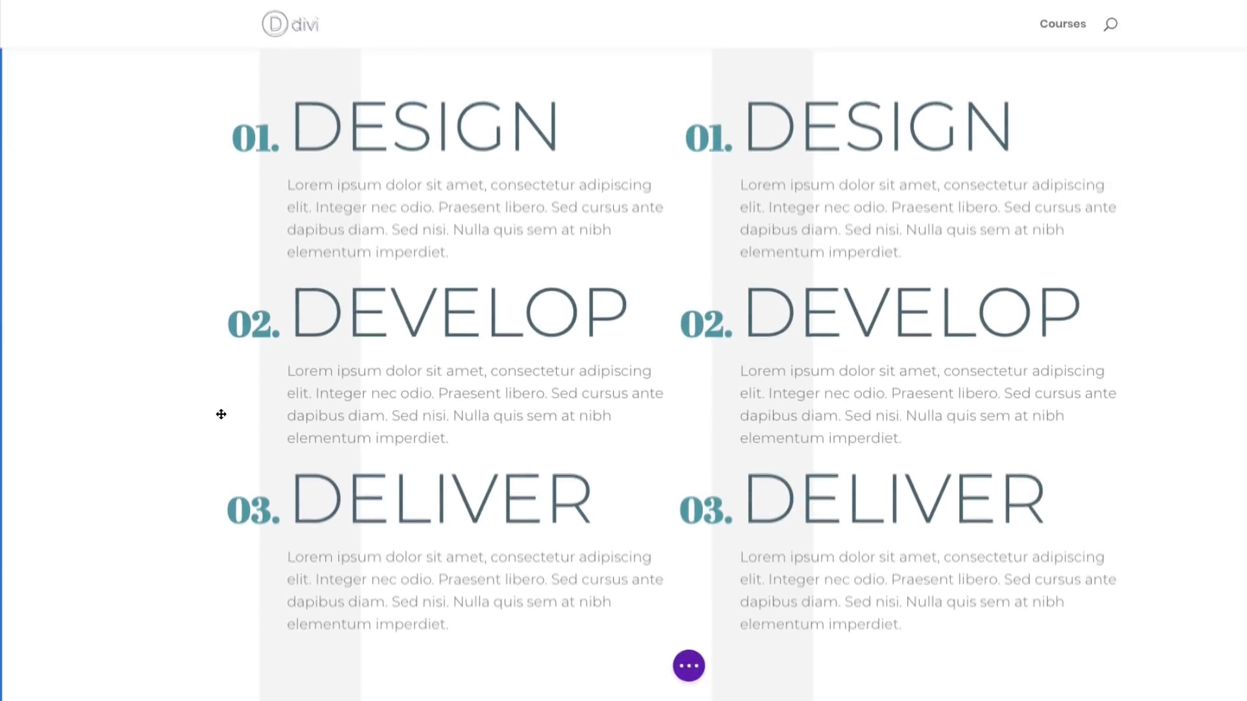
pyautogui.scroll(-1, 221, 414)
pyautogui.scroll(3, 221, 414)
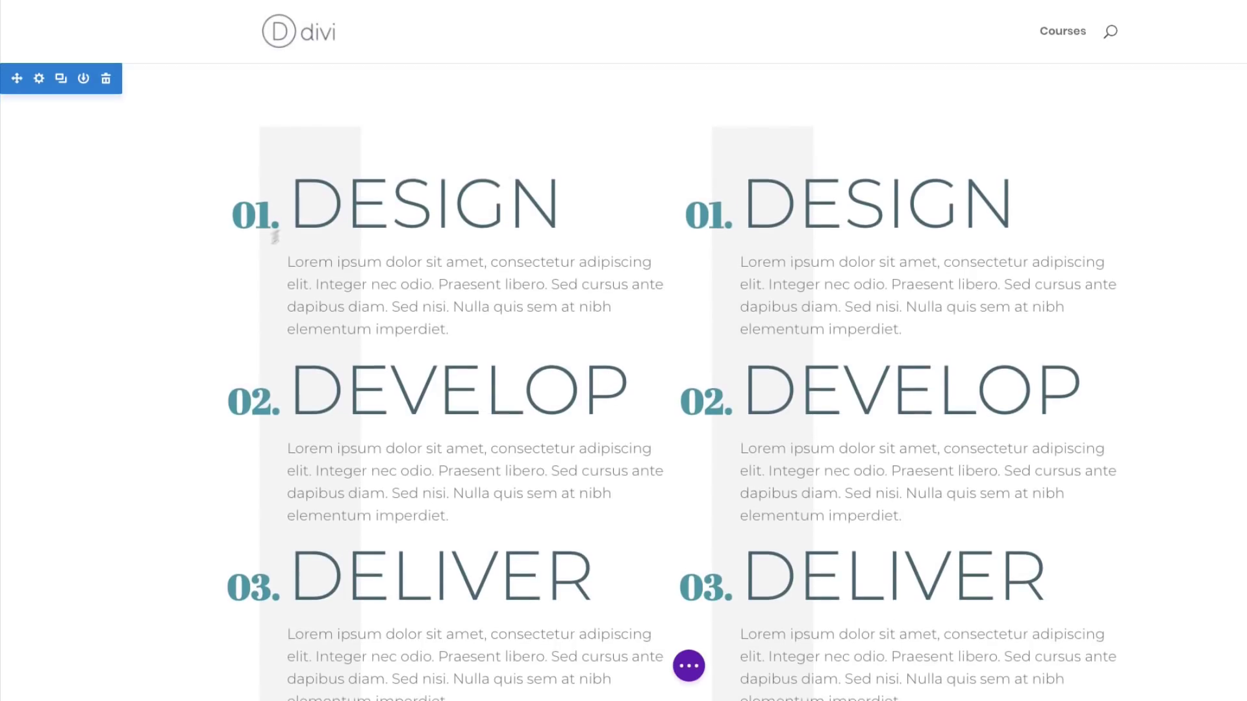
# Add start="4" to the opening ol tag in the second column's text module and save the module.
pyautogui.click(722, 216)
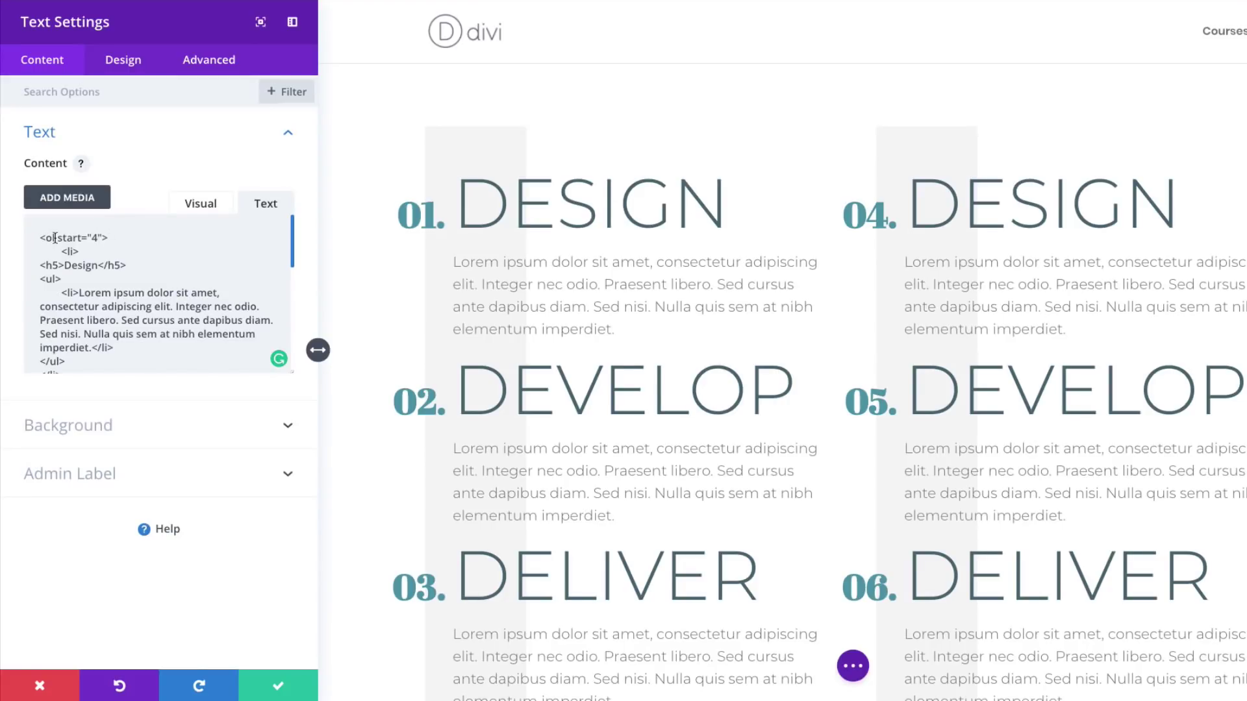
pyautogui.moveTo(87, 237); pyautogui.dragTo(100, 236)
pyautogui.click(107, 239)
pyautogui.scroll(-1, 868, 245)
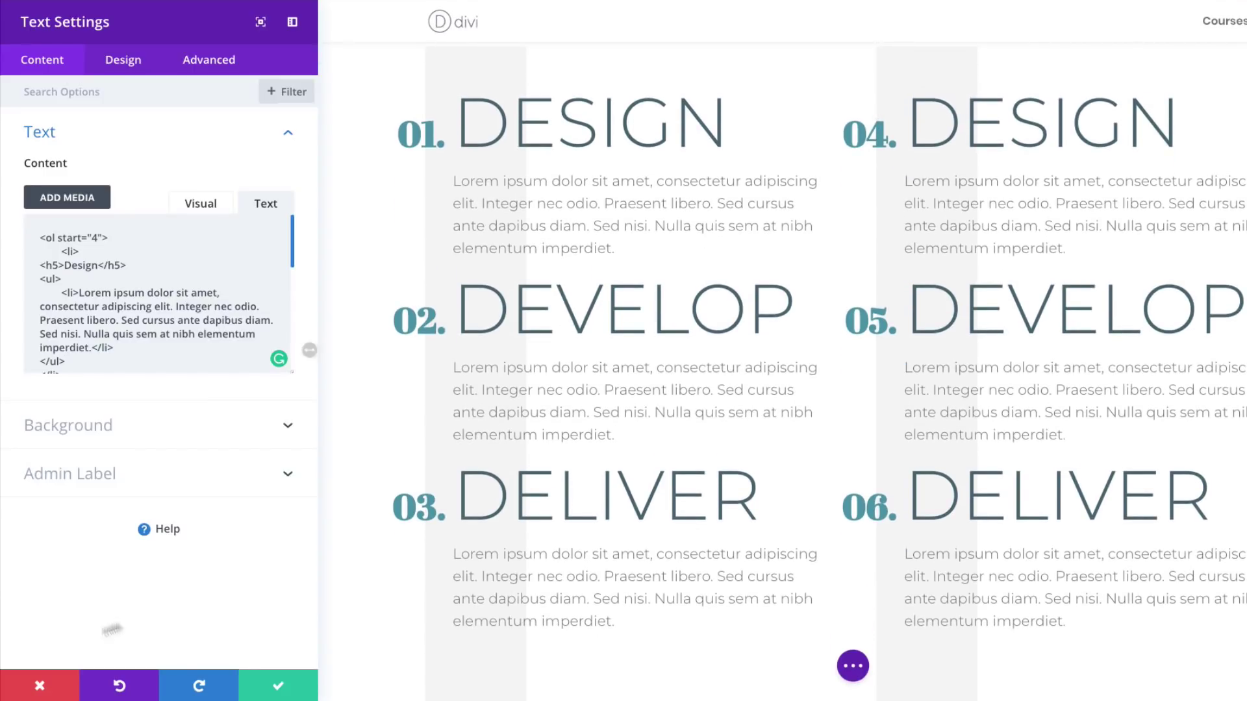
pyautogui.click(280, 688)
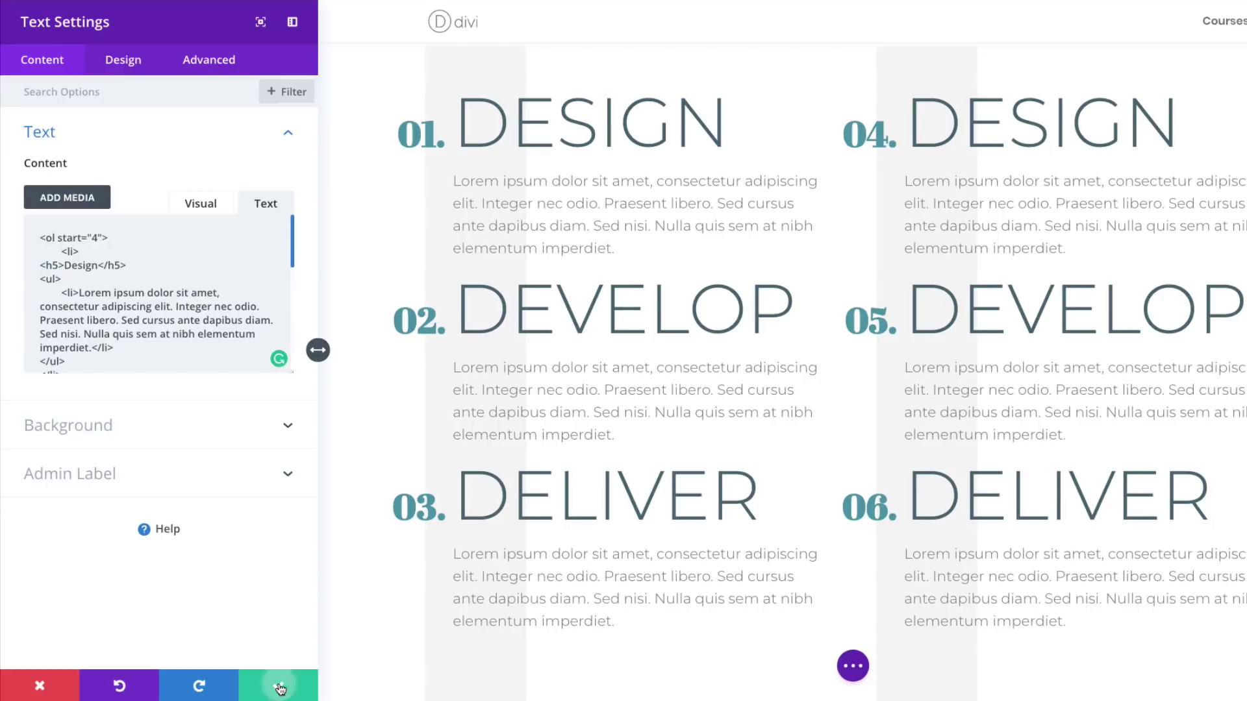
# Duplicate the whole section containing the two numbered lists.
pyautogui.scroll(-3, 173, 571)
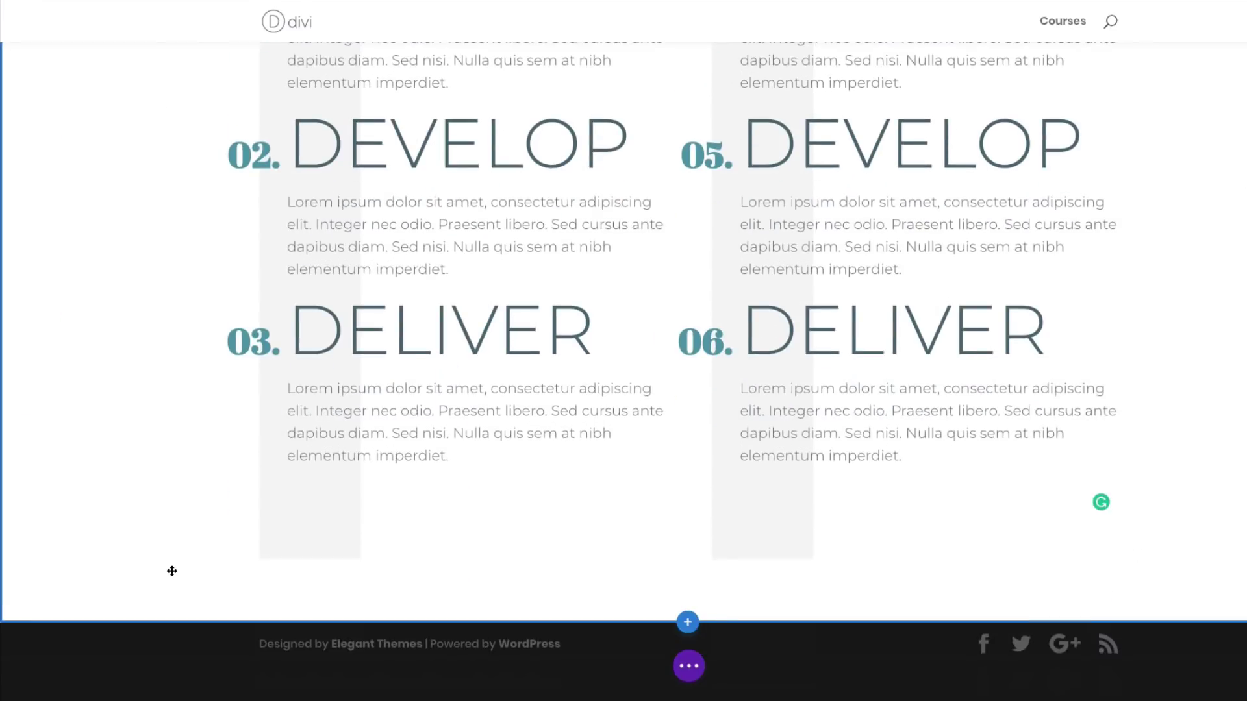
pyautogui.scroll(4, 172, 571)
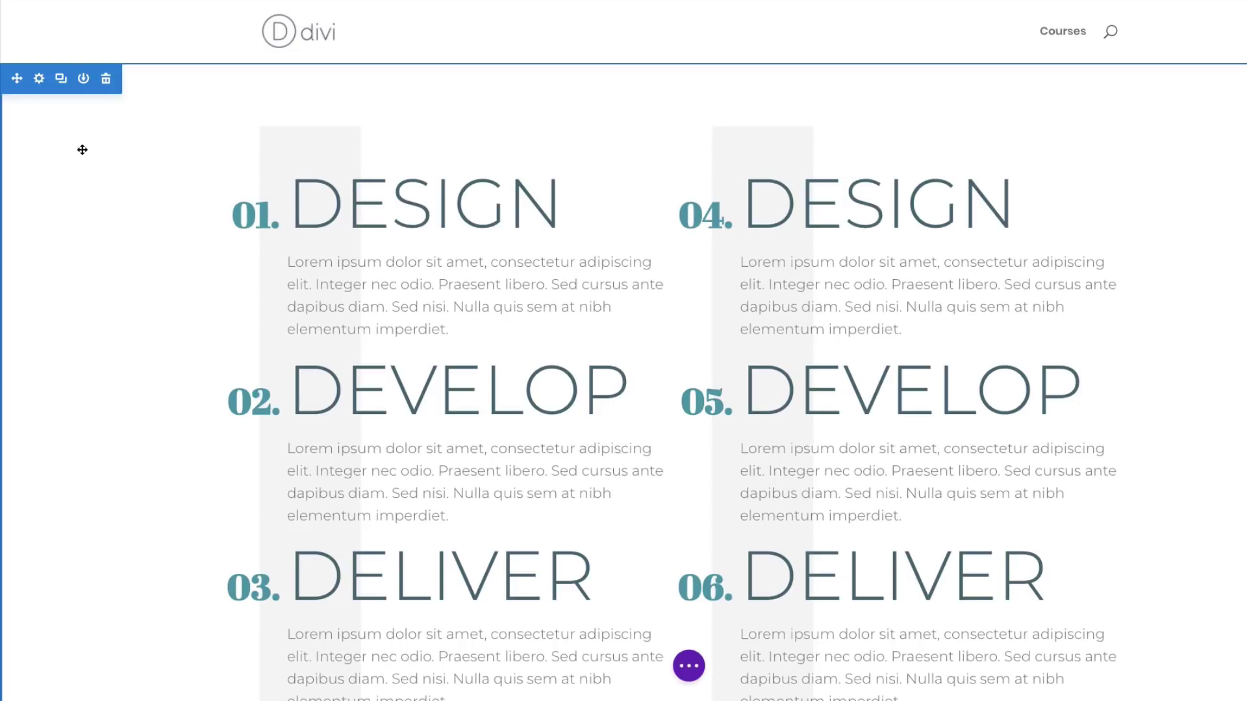
pyautogui.click(62, 80)
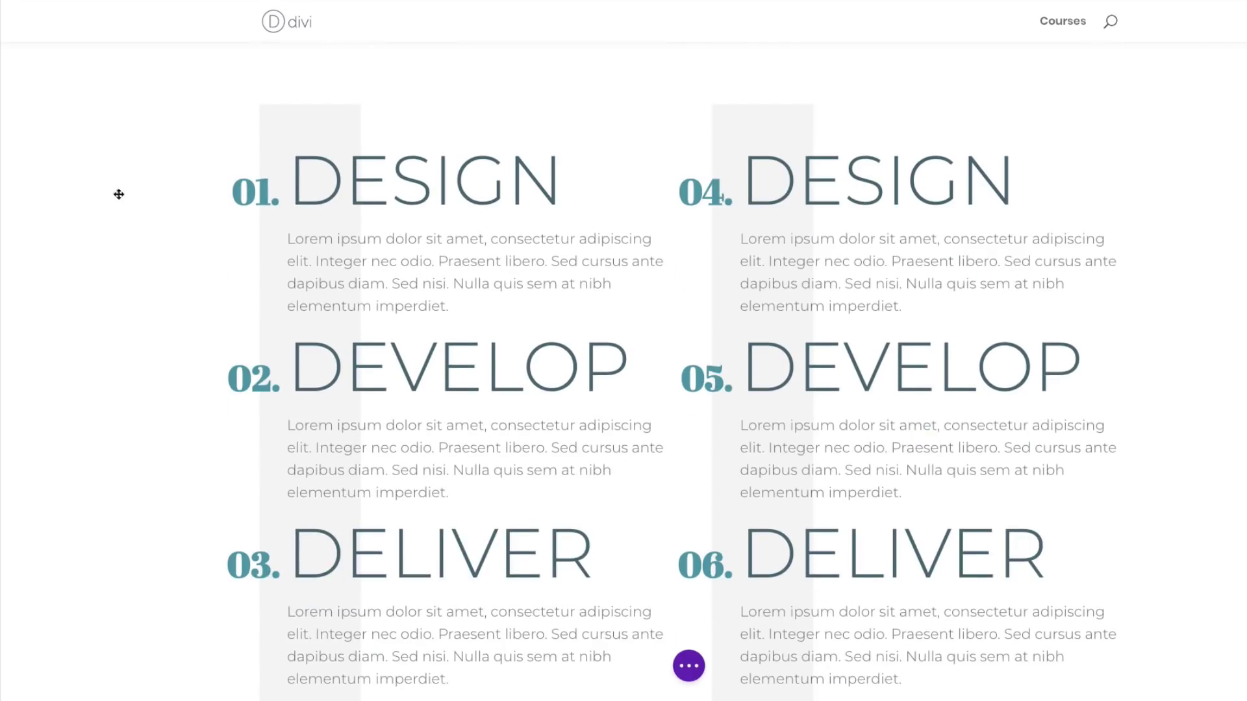
# Add a background gradient to the duplicated section and set its first color to #ffffff.
pyautogui.click(48, 161)
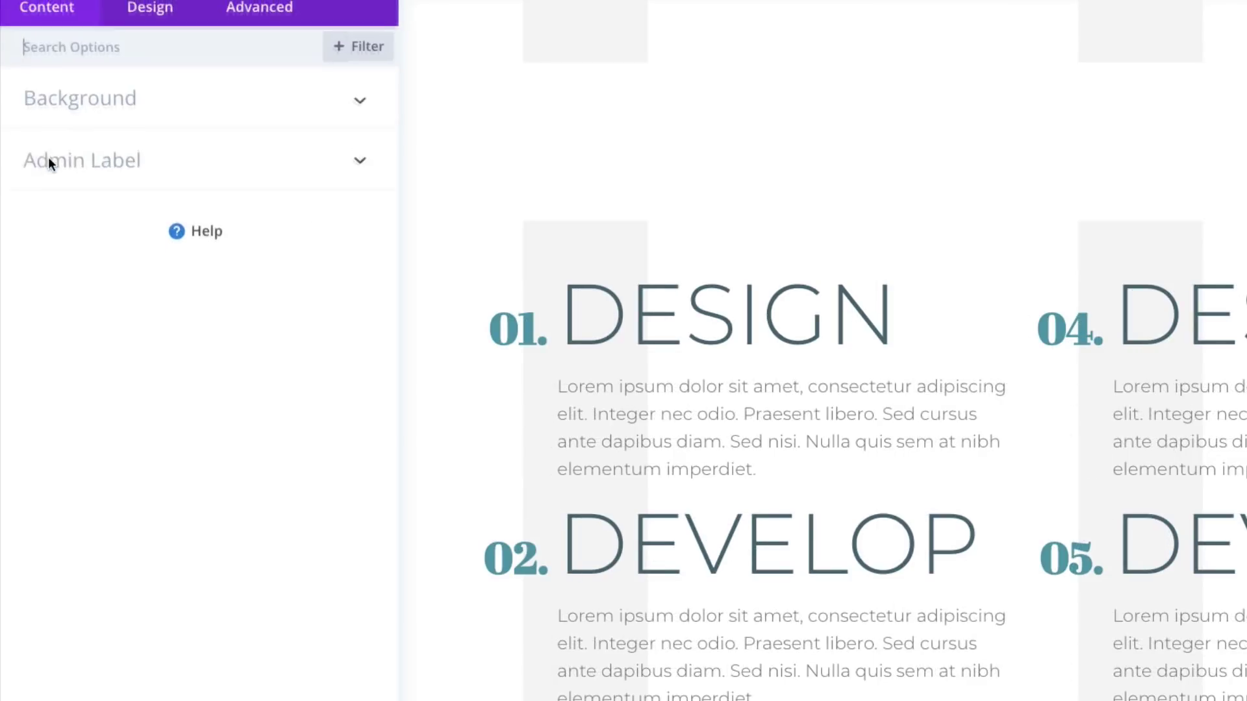
pyautogui.click(81, 102)
pyautogui.click(157, 149)
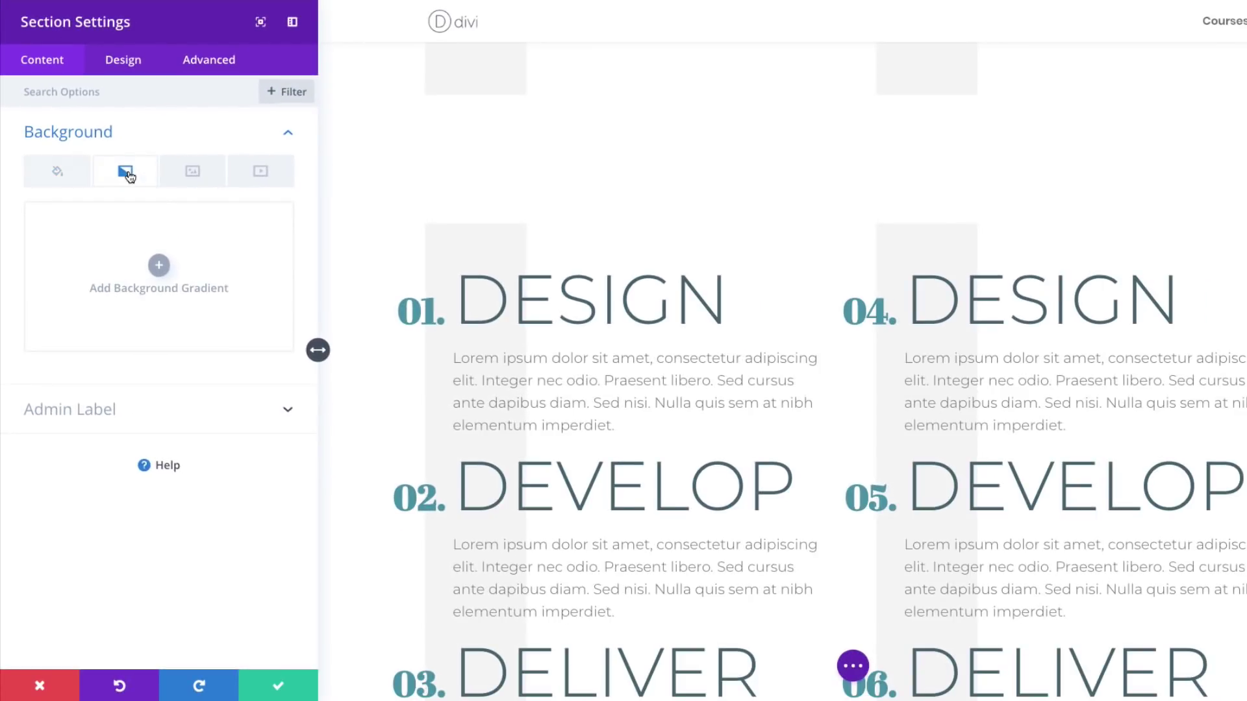
pyautogui.click(158, 267)
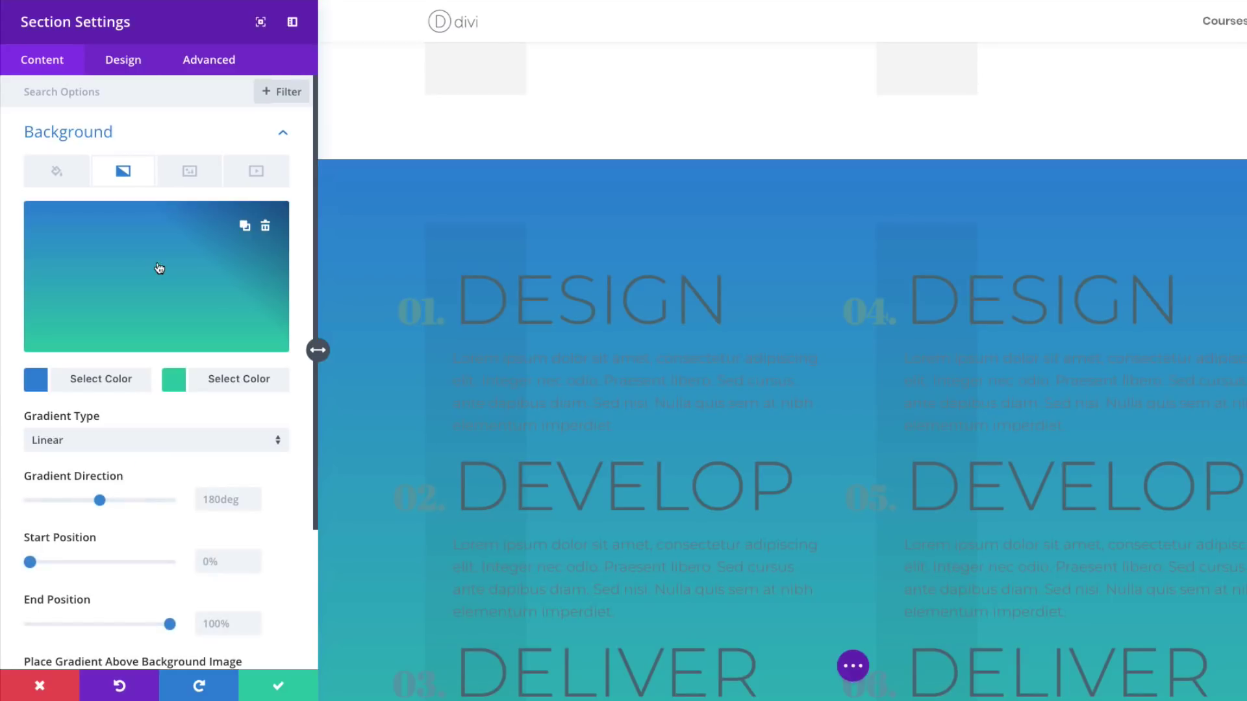
pyautogui.click(37, 383)
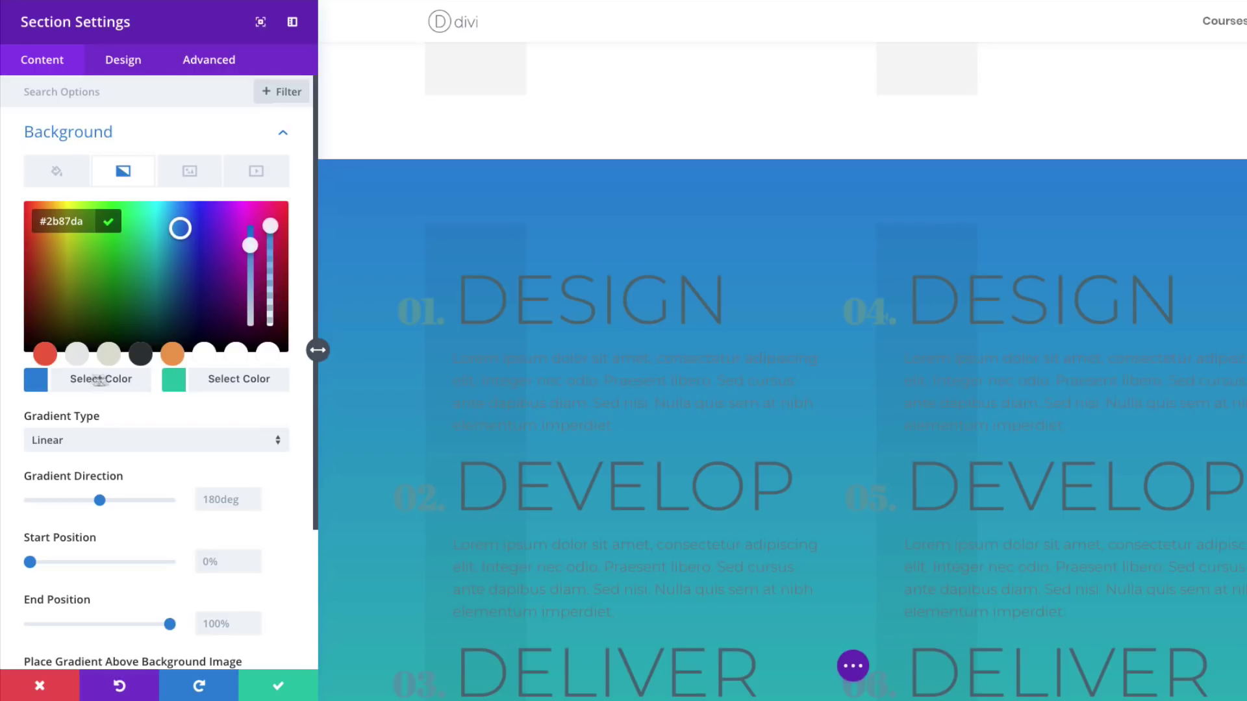
pyautogui.click(267, 354)
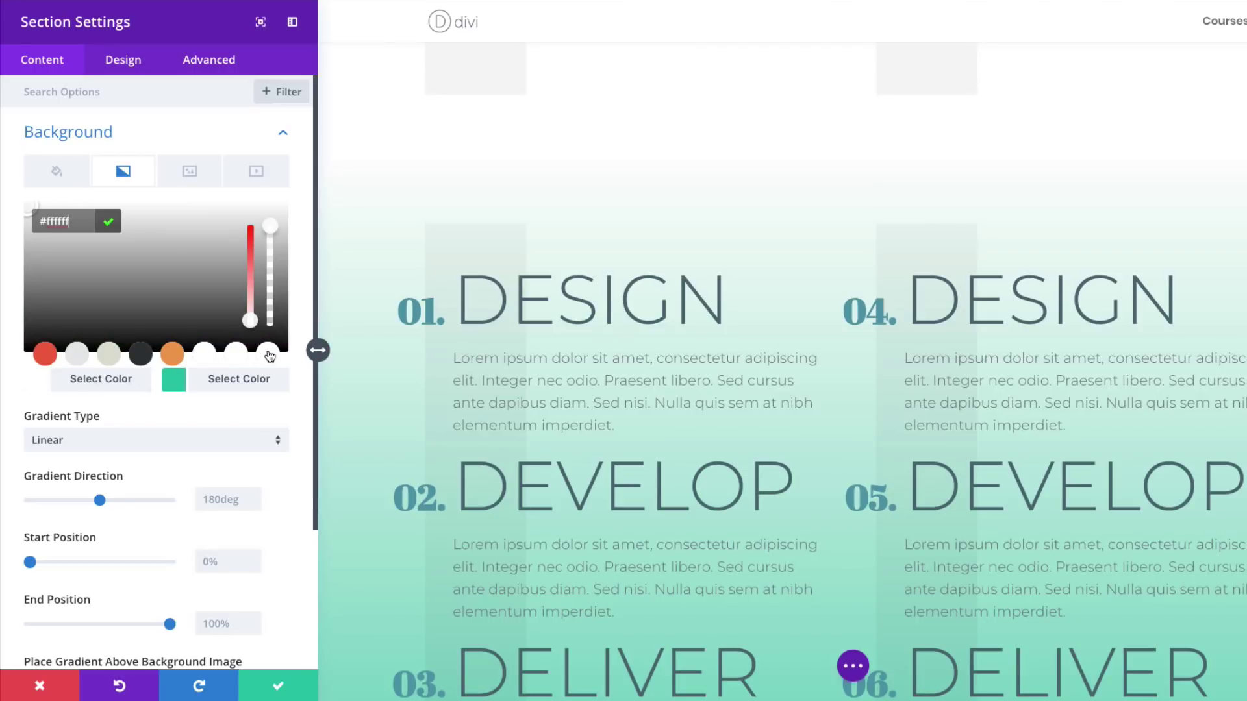
# Set the second color of the section's background gradient to rgba(155,29,32,0.08).
pyautogui.click(174, 381)
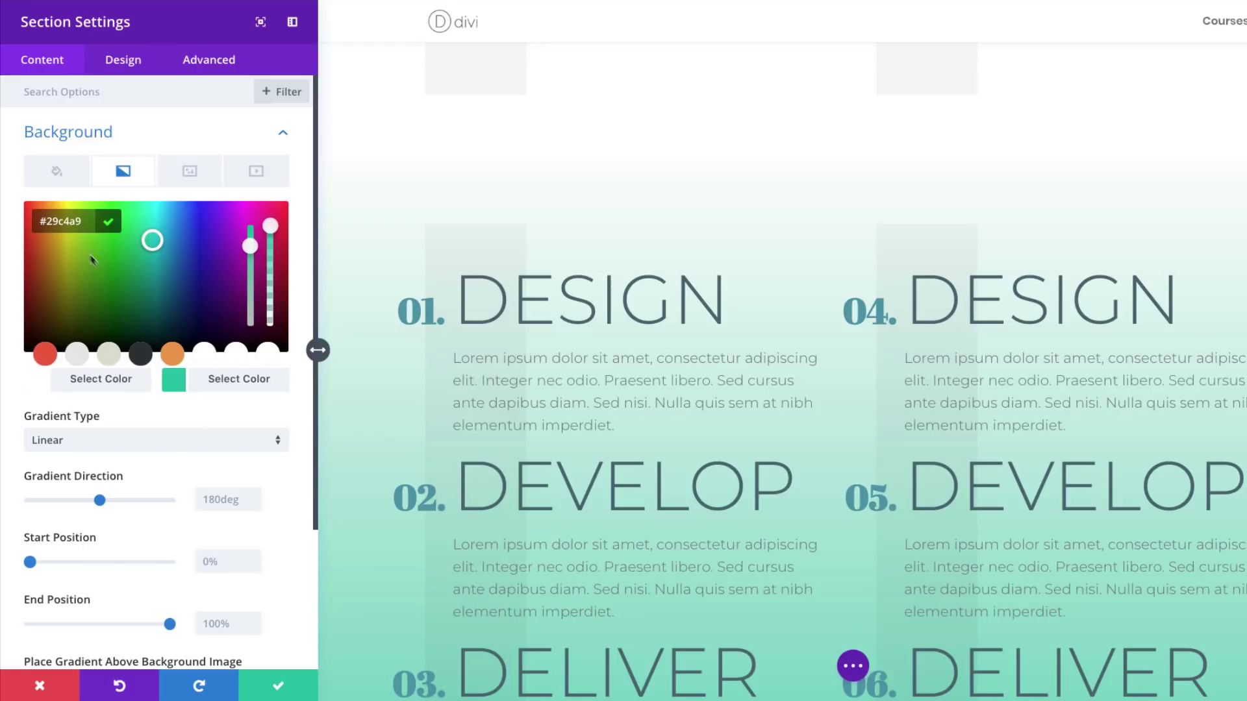
pyautogui.moveTo(270, 230); pyautogui.dragTo(270, 238)
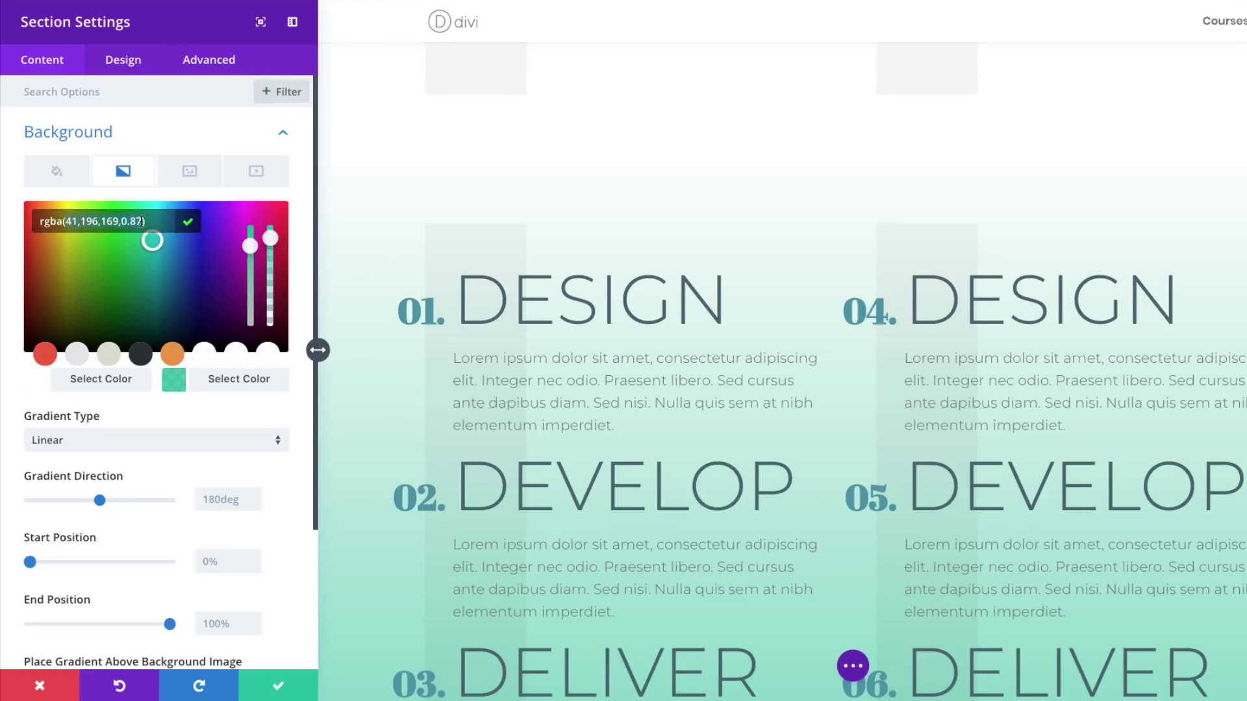
pyautogui.hotkey('ctrl', 'a')
pyautogui.write('rgba(155,29,32,0.08)')
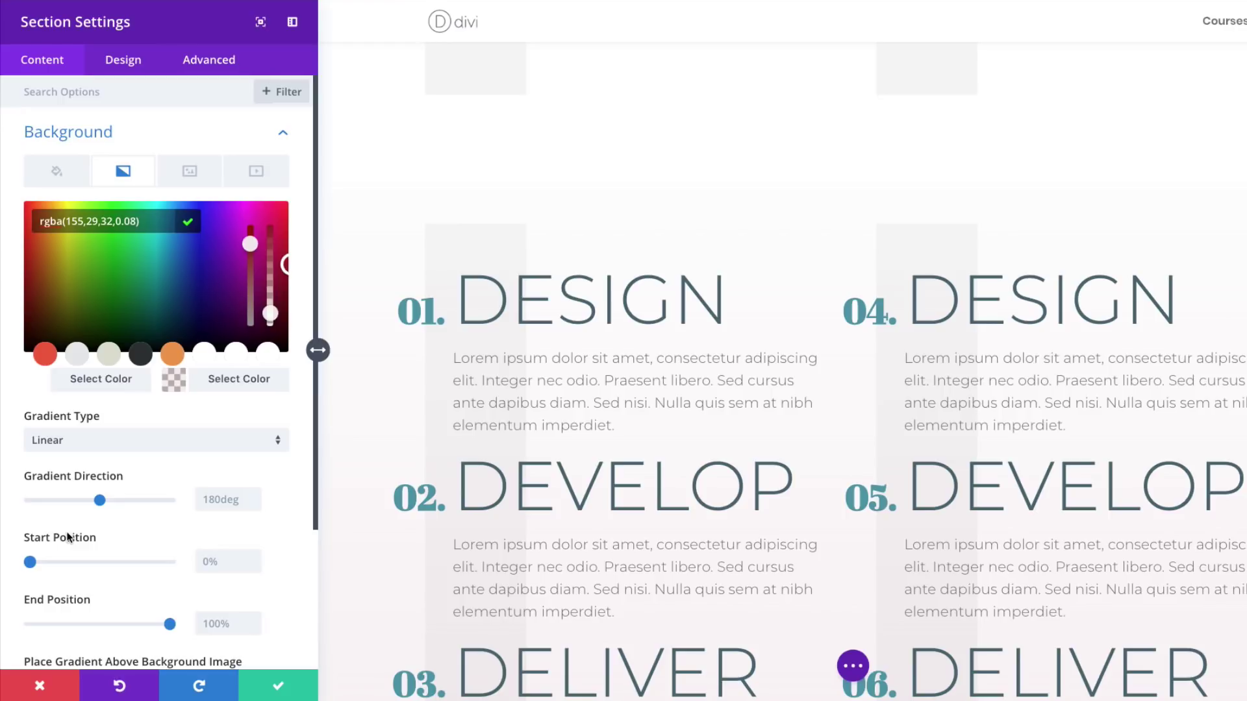
# Set the direction of the section's background gradient to 45deg.
pyautogui.doubleClick(234, 500)
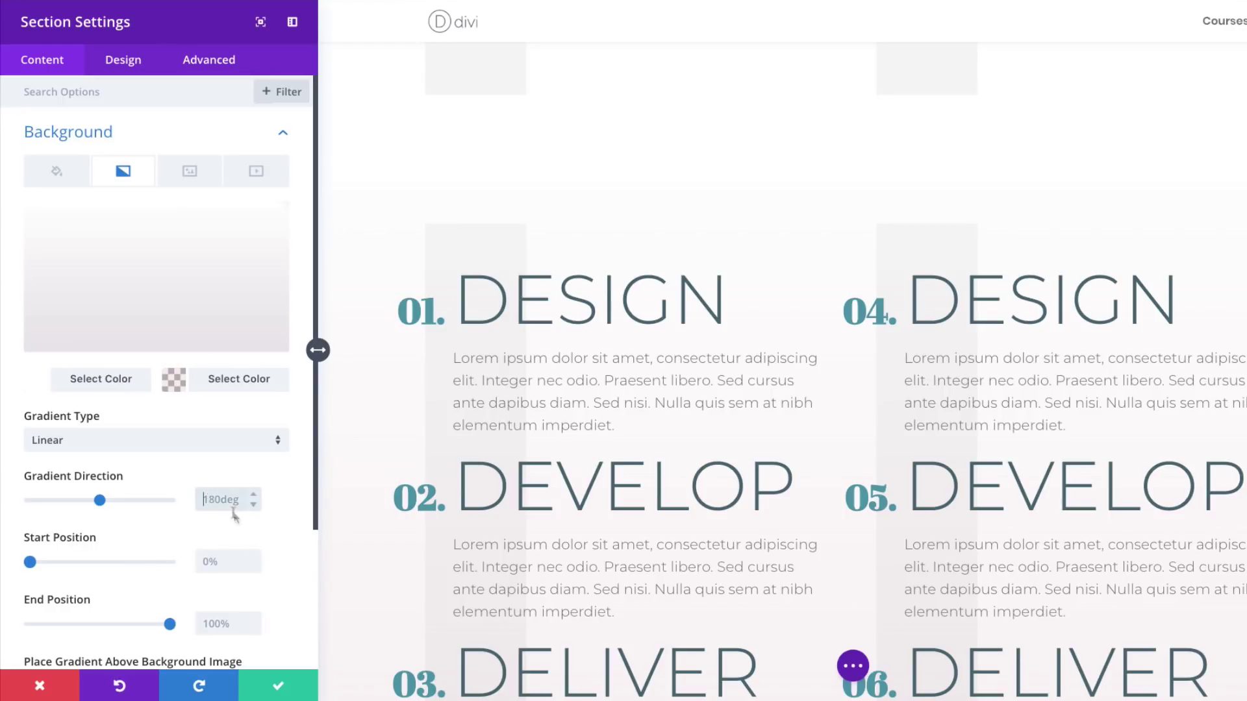
pyautogui.write('4')
pyautogui.press('Return')
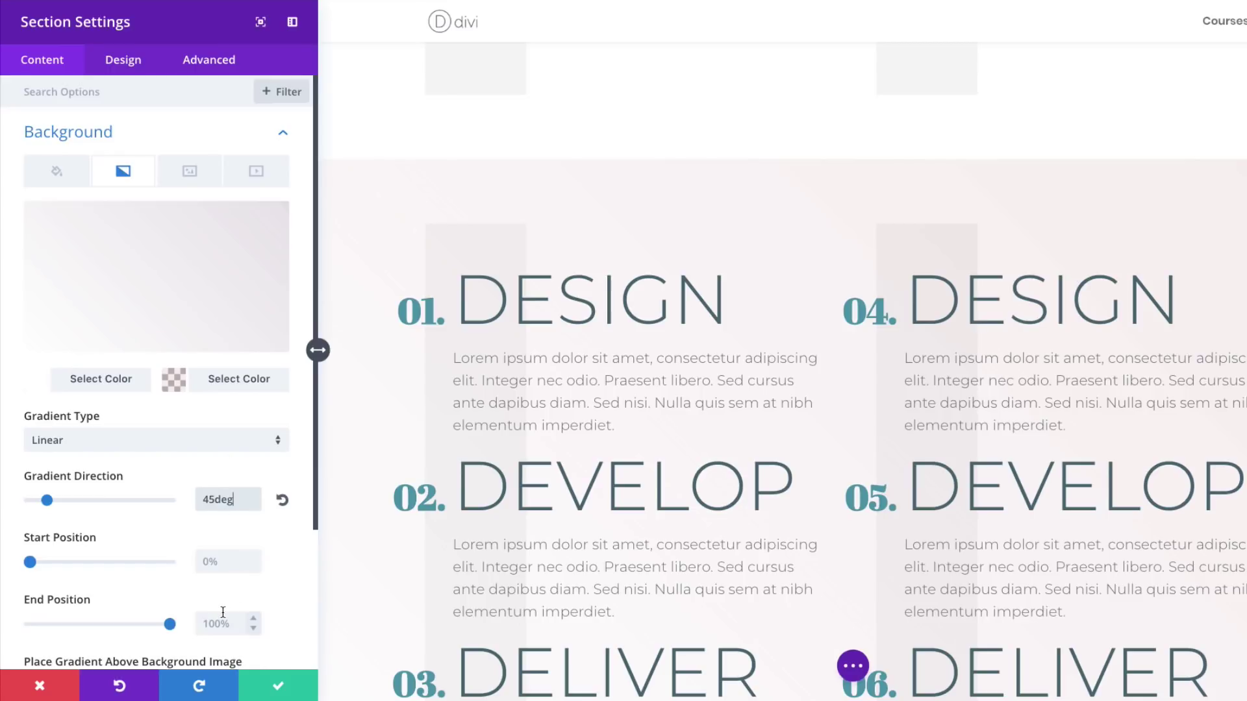
# Set the gradient start position to 50% and end position to 0%, and save the section settings.
pyautogui.scroll(-1, 224, 608)
pyautogui.click(209, 530)
pyautogui.write('5')
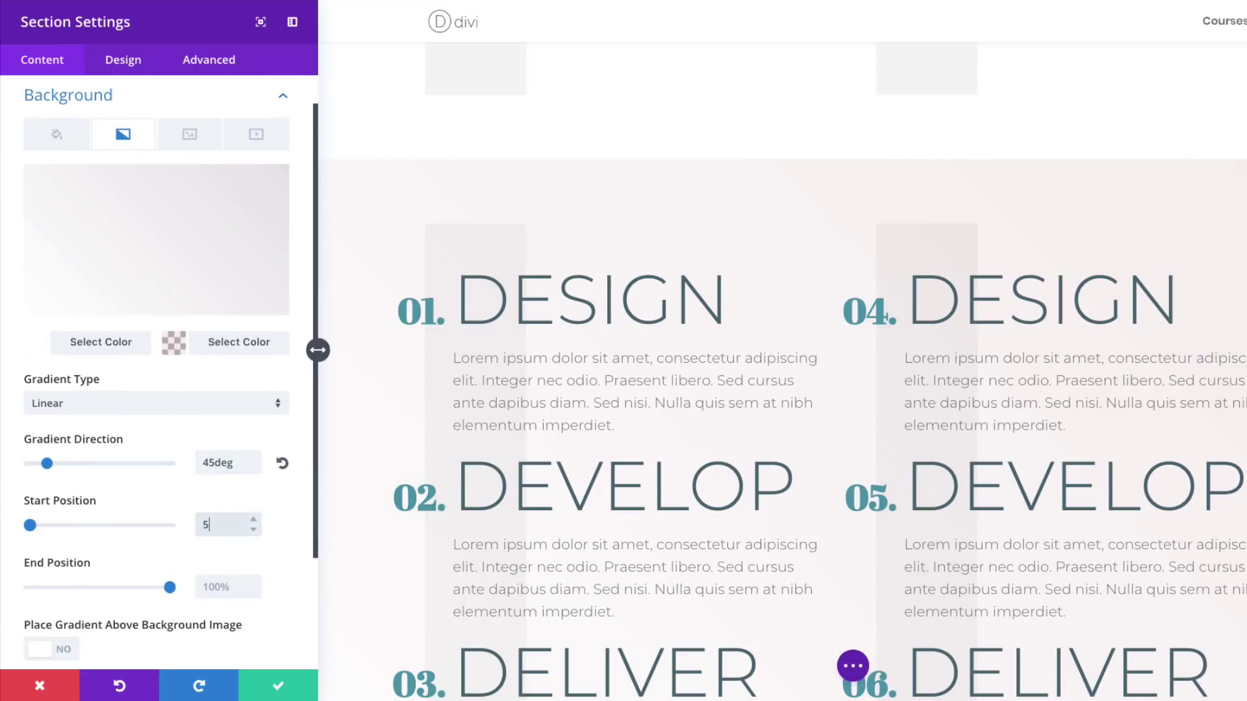
pyautogui.write('0')
pyautogui.press('Return')
pyautogui.click(214, 588)
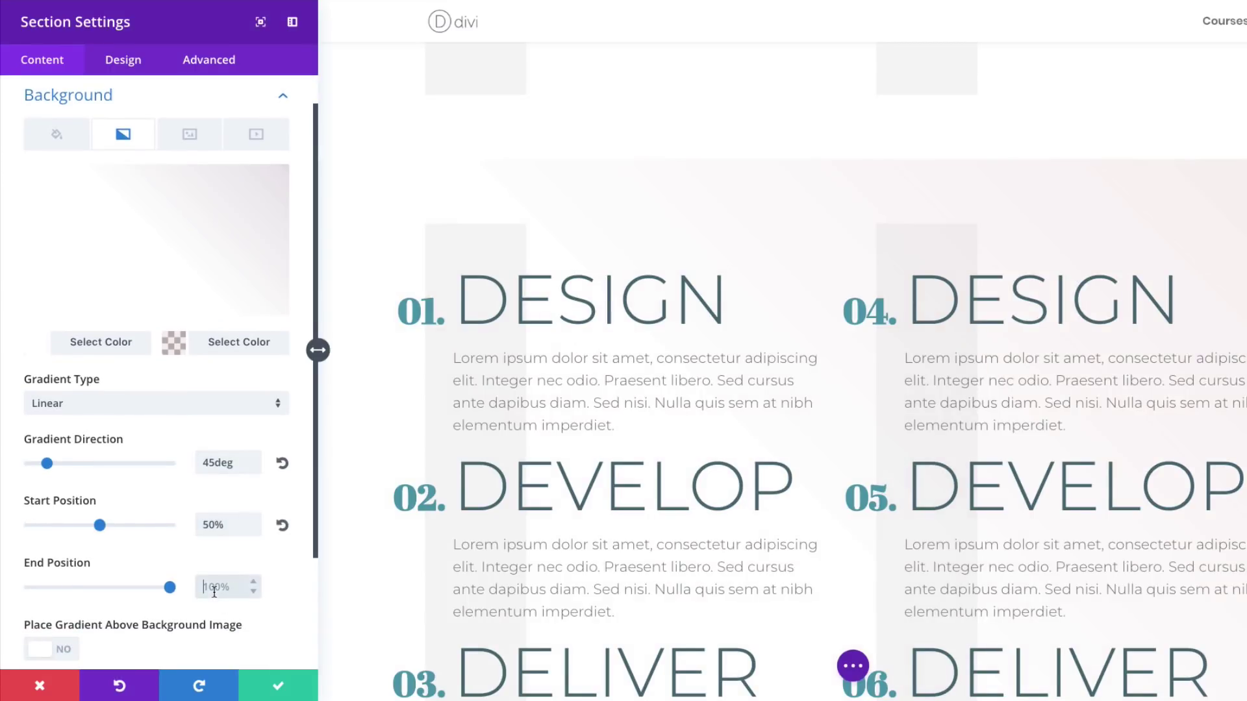
pyautogui.write('0')
pyautogui.press('Return')
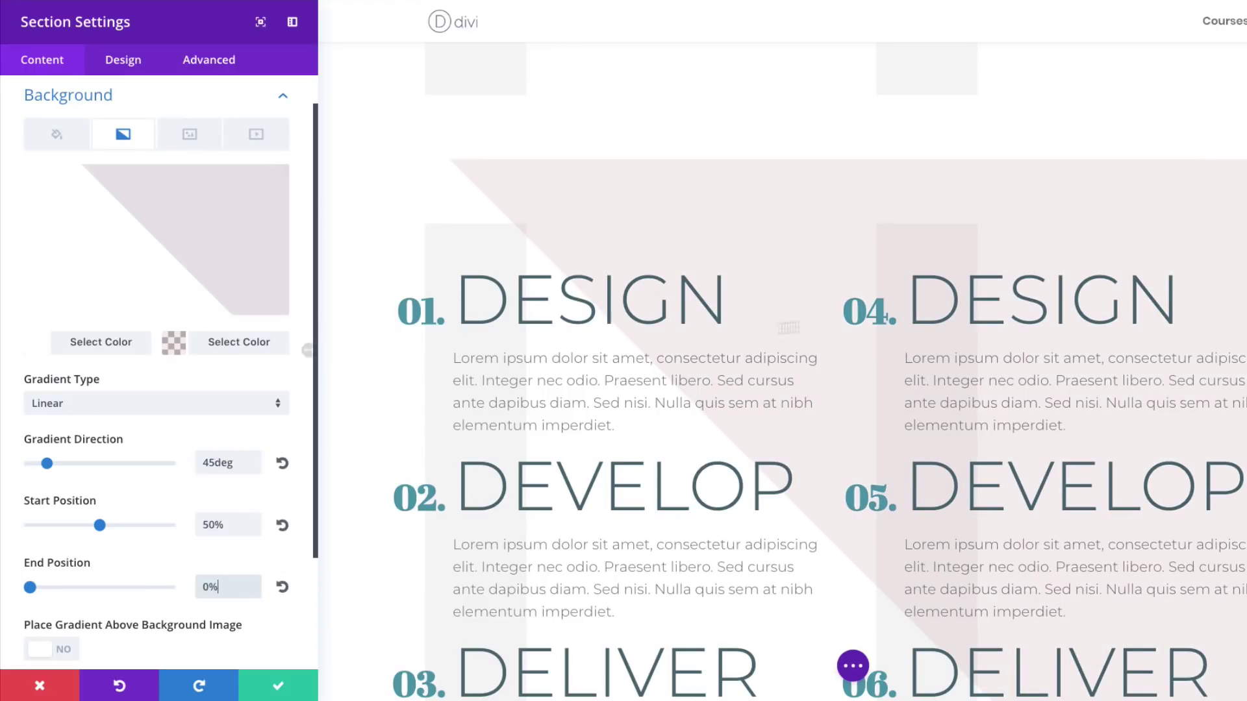
pyautogui.scroll(-2, 821, 368)
pyautogui.scroll(-1, 822, 368)
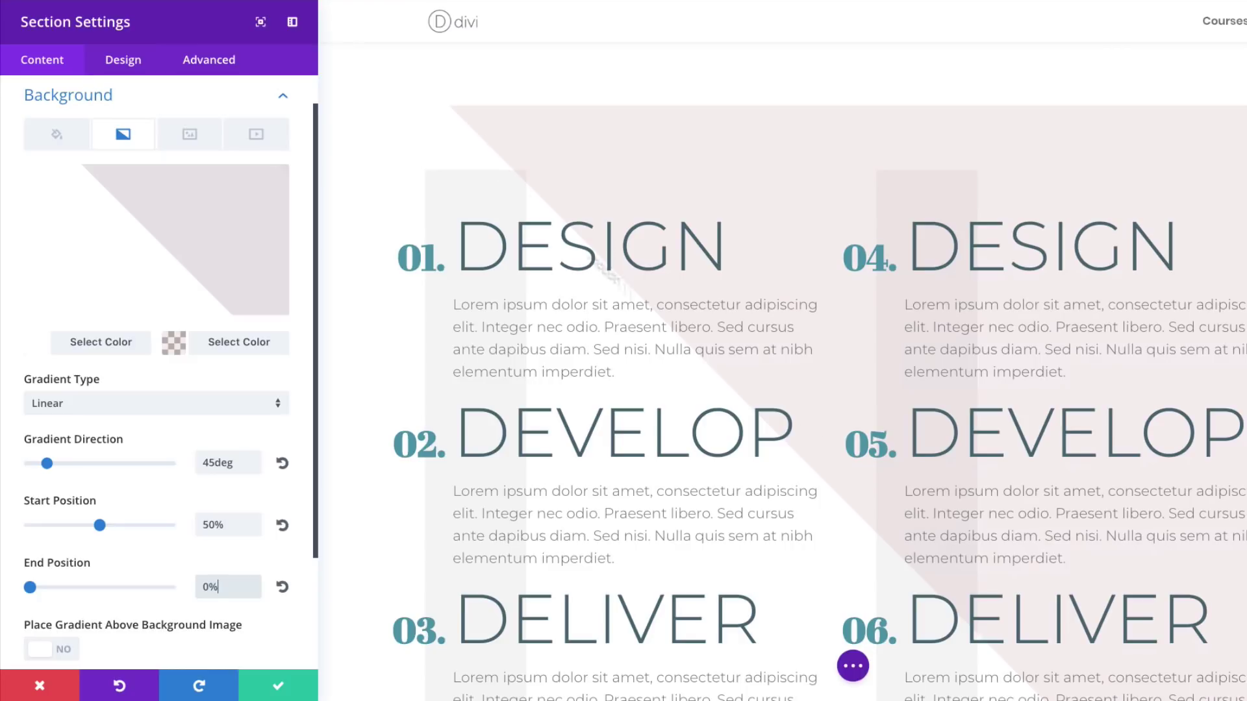
pyautogui.scroll(-2, 994, 576)
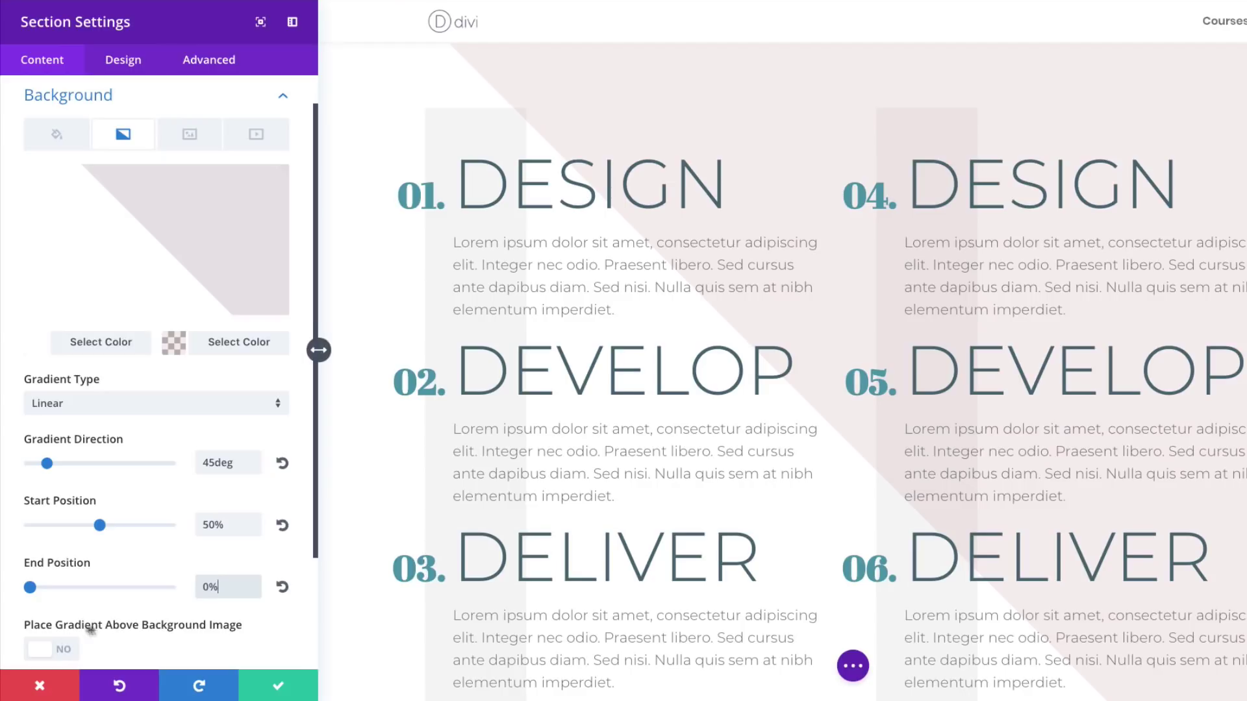
pyautogui.click(275, 686)
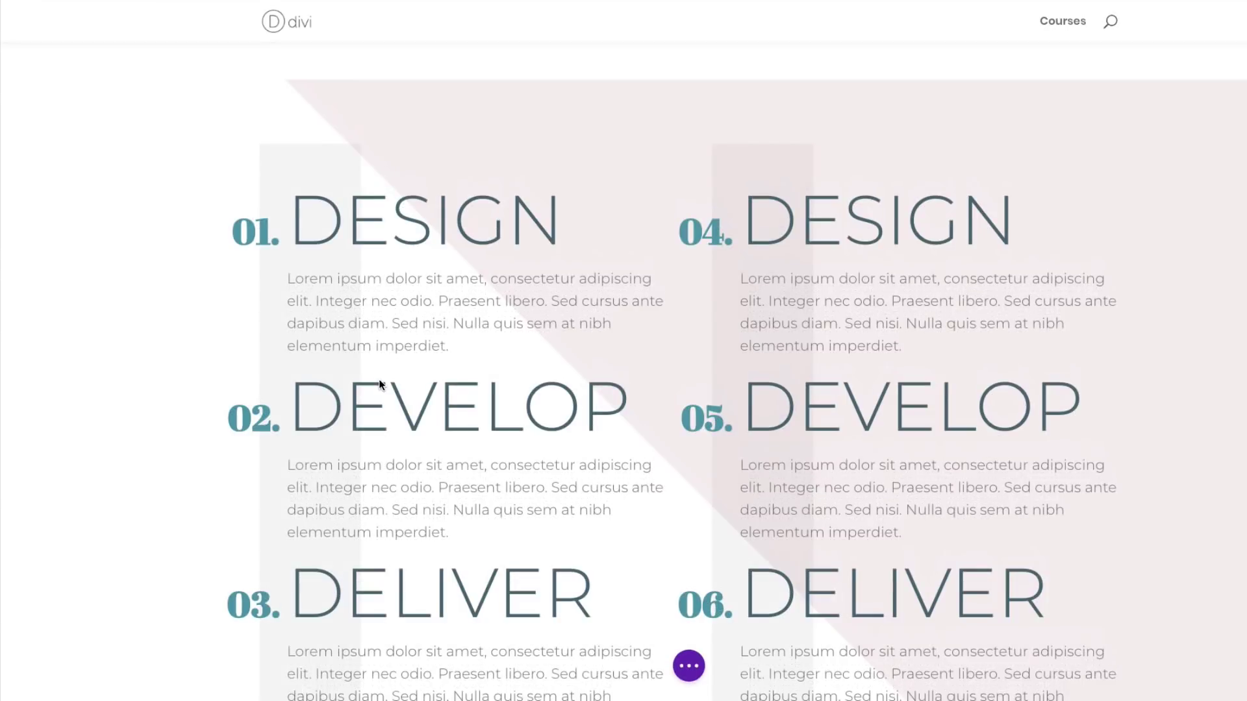
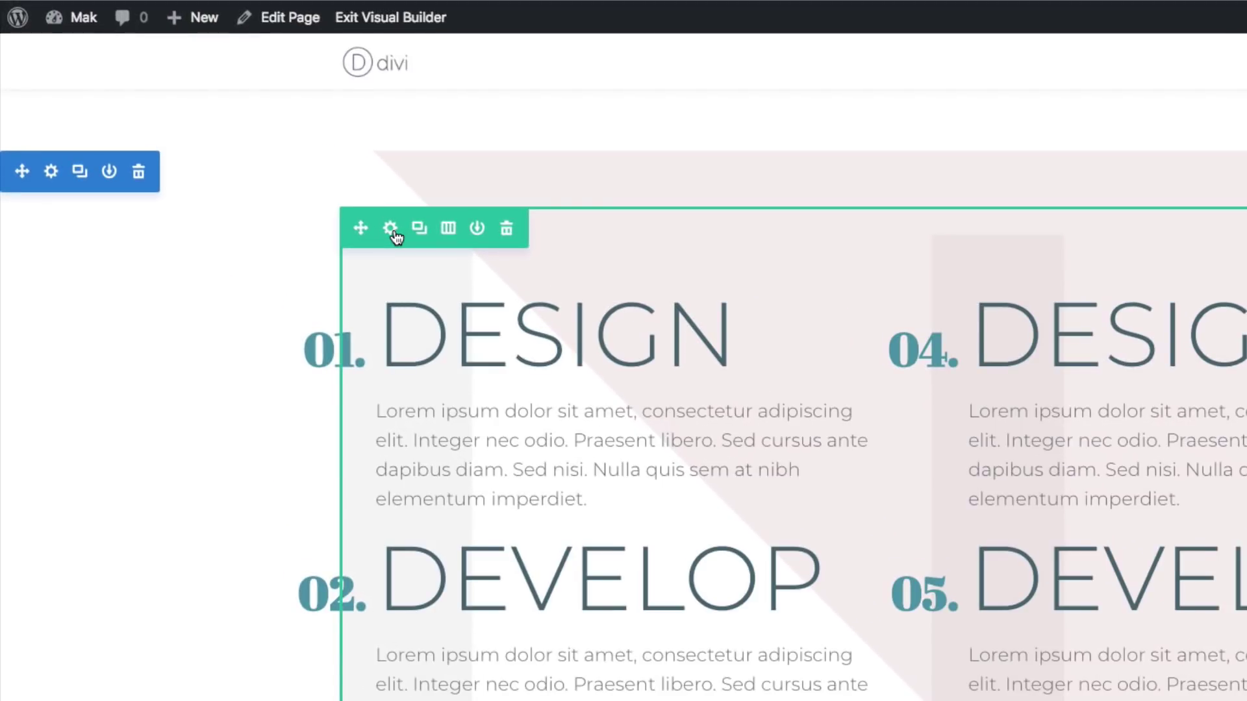
# Add a background gradient to the duplicated section's row and set its first color to rgba(155,29,32,0.08).
pyautogui.click(390, 228)
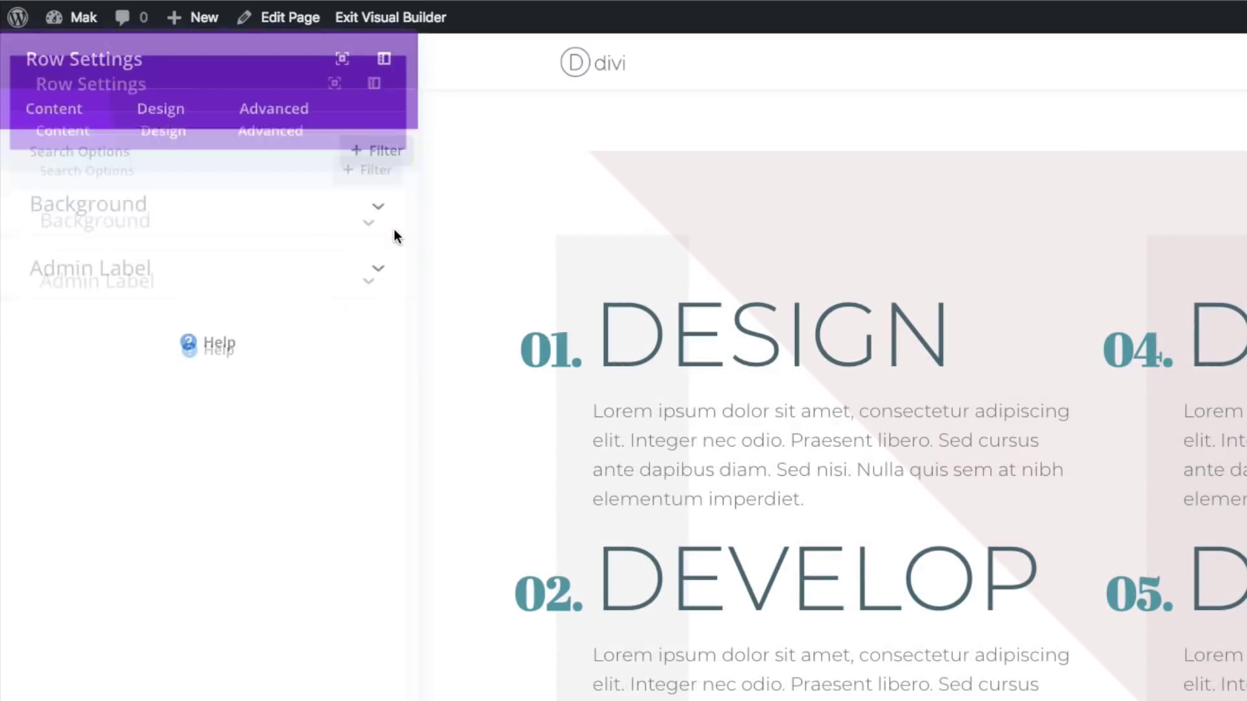
pyautogui.click(125, 205)
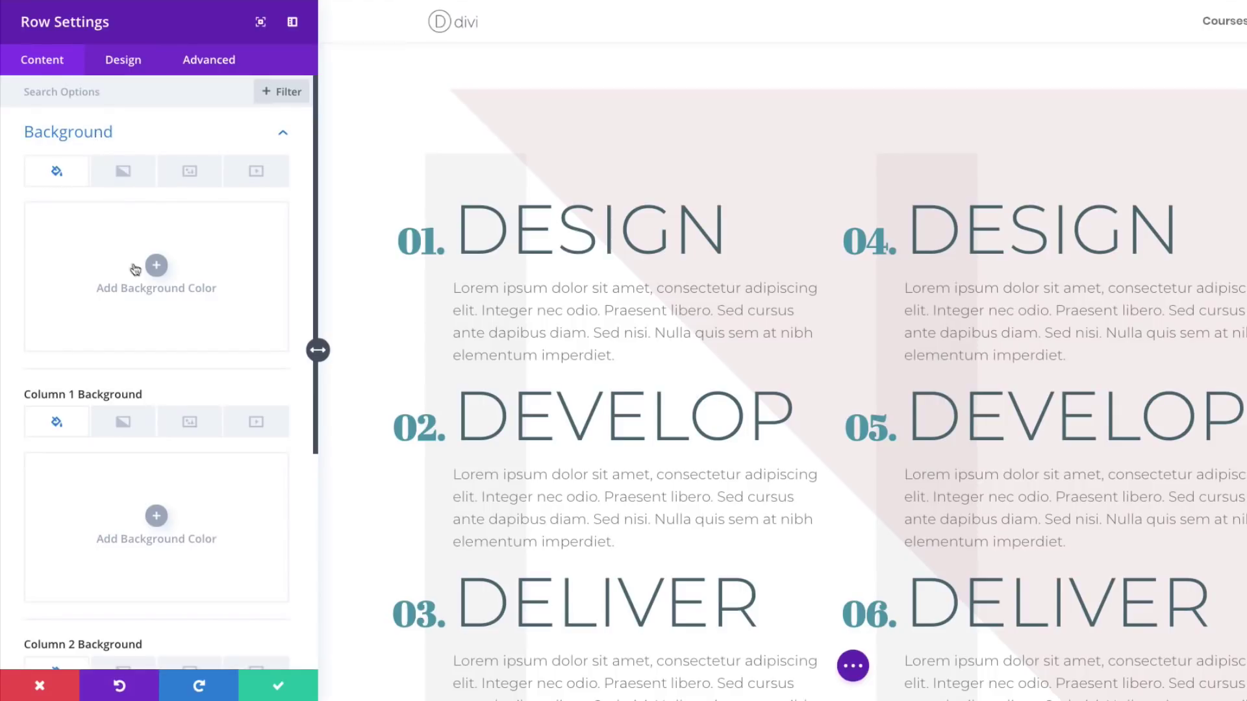
pyautogui.click(125, 177)
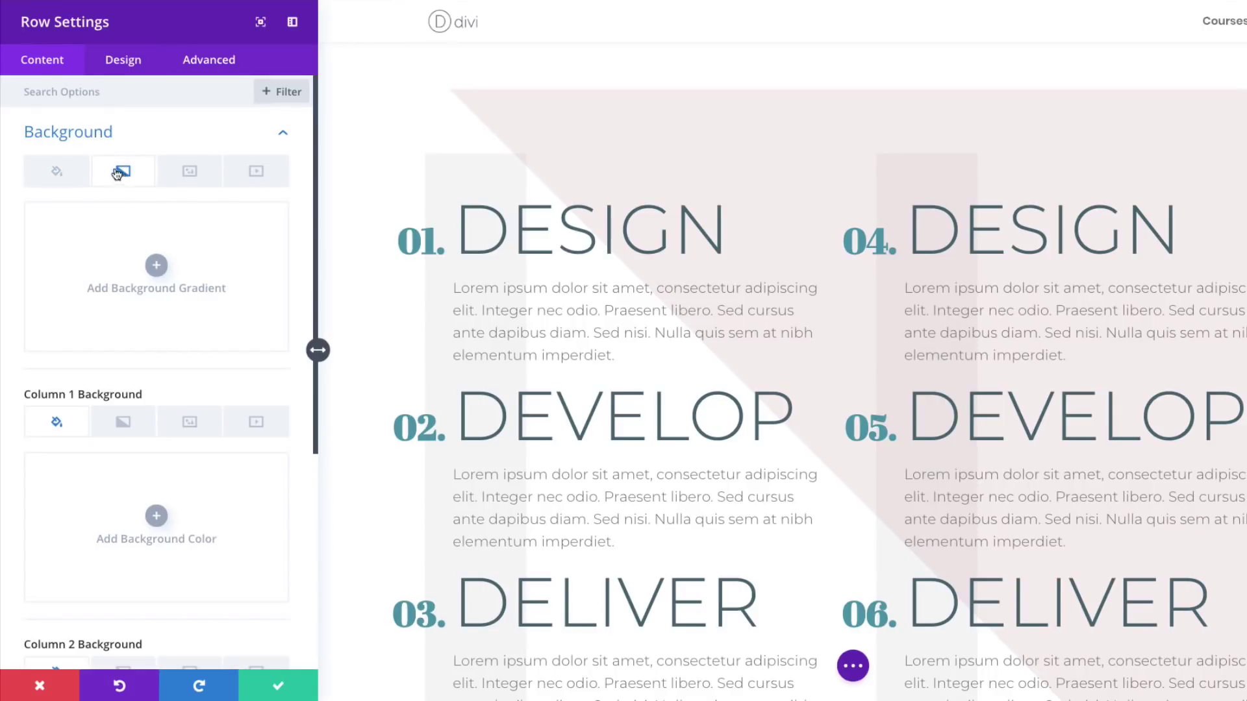
pyautogui.click(156, 264)
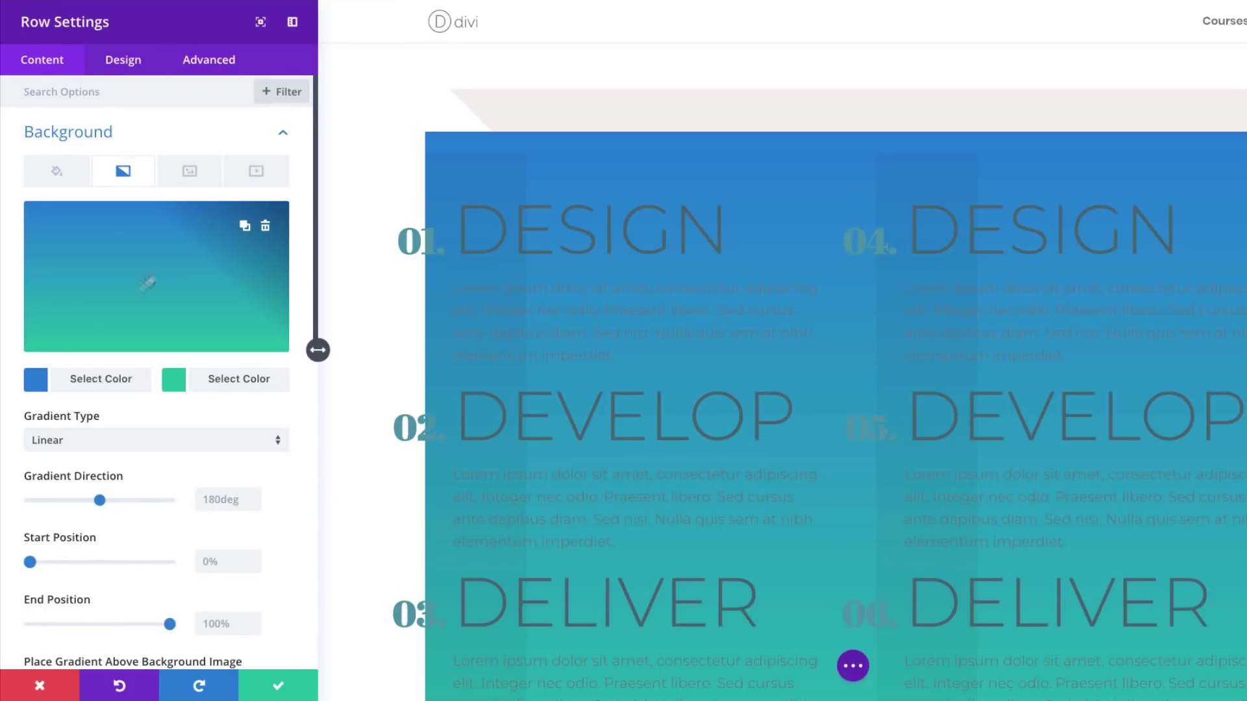
pyautogui.click(41, 382)
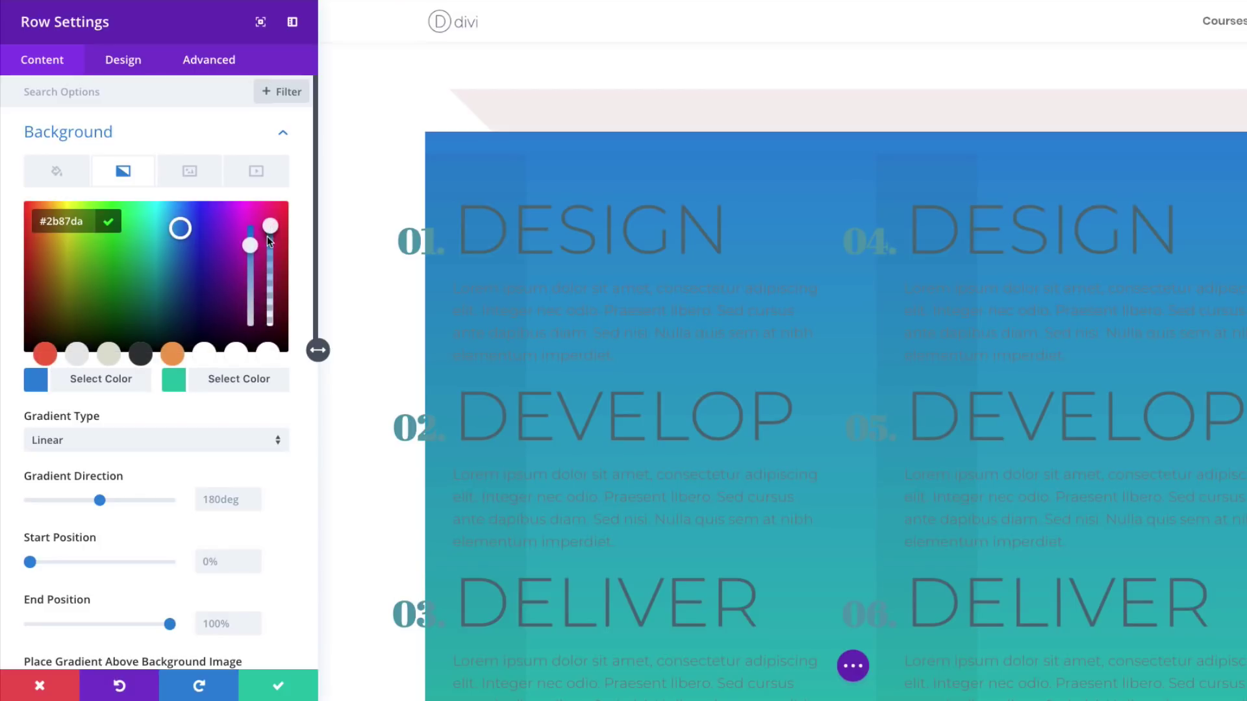
pyautogui.moveTo(267, 239); pyautogui.dragTo(268, 249)
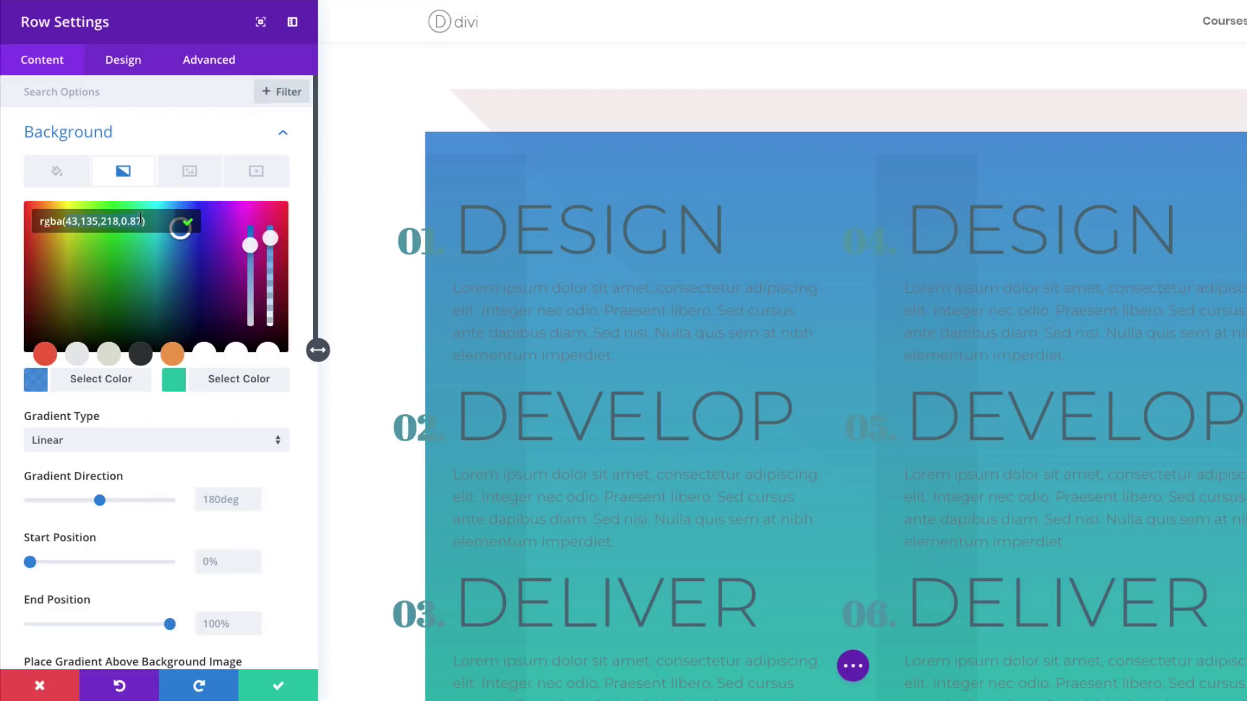
pyautogui.hotkey('ctrl', 'a')
pyautogui.write('rgba(155,29,32,0.08)')
# Set the second color of the row's background gradient to rgba(255,255,255,0).
pyautogui.click(173, 382)
pyautogui.click(271, 246)
pyautogui.moveTo(273, 259); pyautogui.dragTo(271, 252)
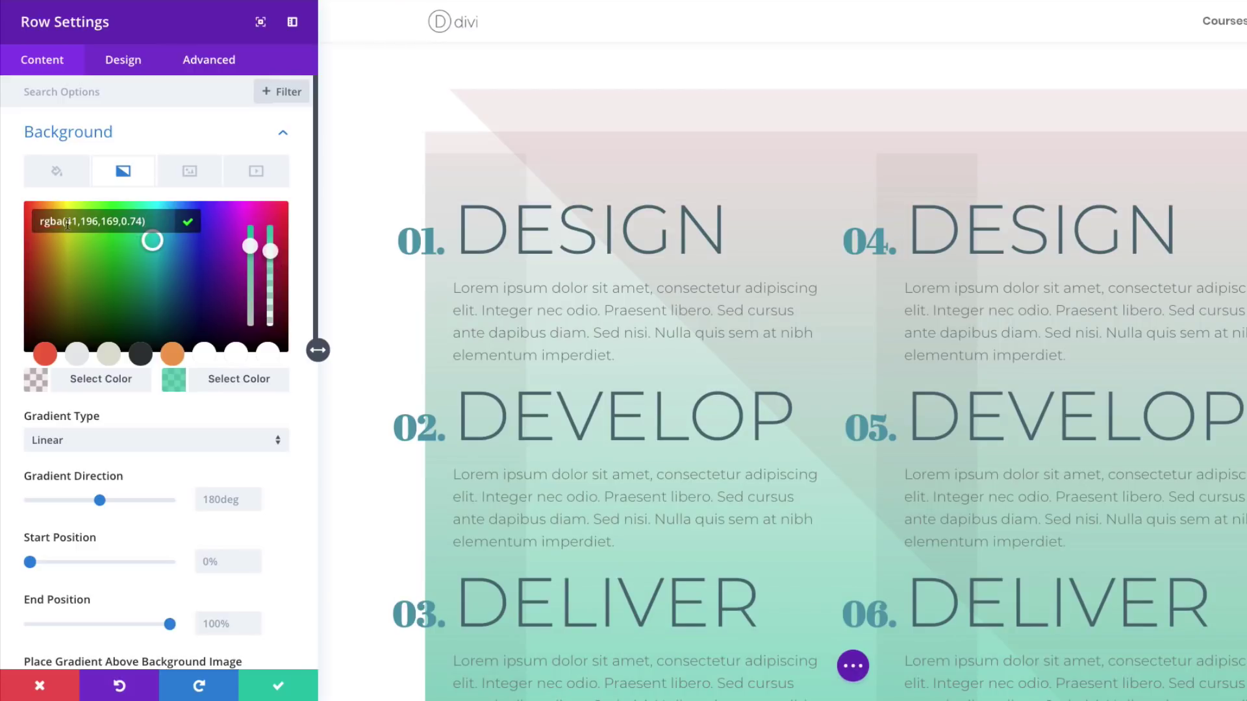
pyautogui.click(140, 220)
pyautogui.hotkey('ctrl', 'a')
pyautogui.write('rgba(255,255,255,0)')
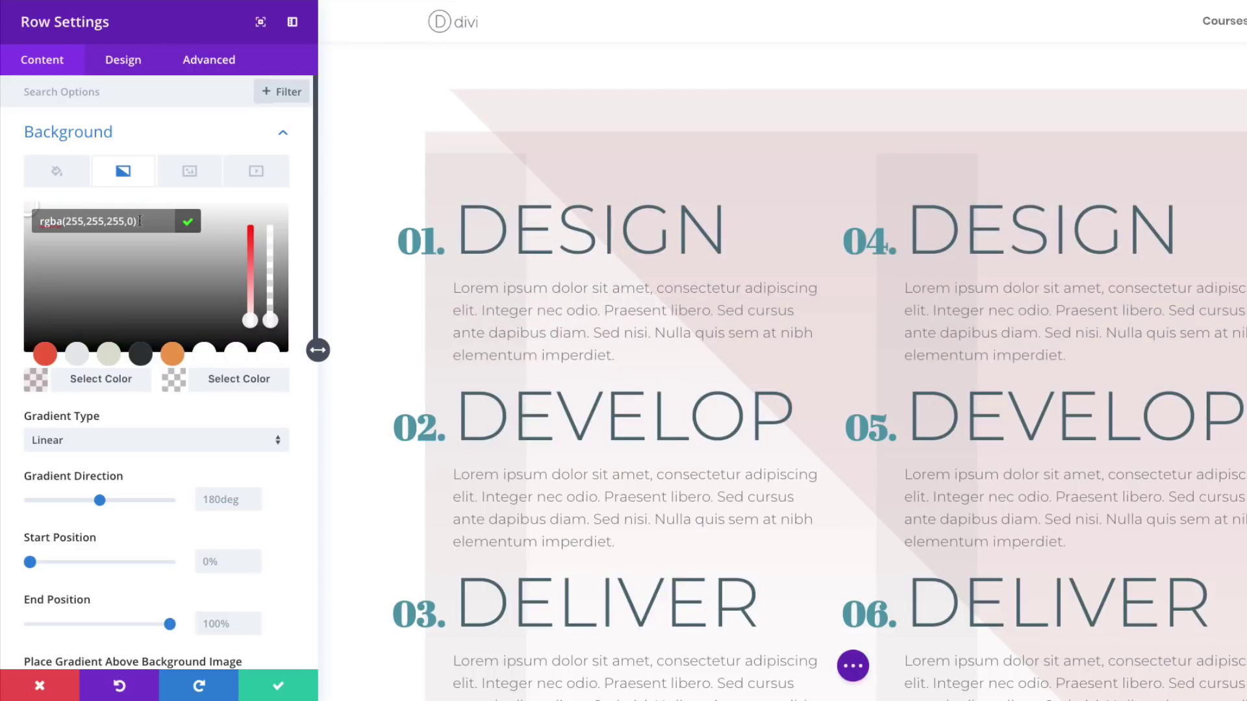
# Set the direction of the row's background gradient to 45deg.
pyautogui.click(213, 502)
pyautogui.hotkey('ctrl', 'a')
pyautogui.write('45')
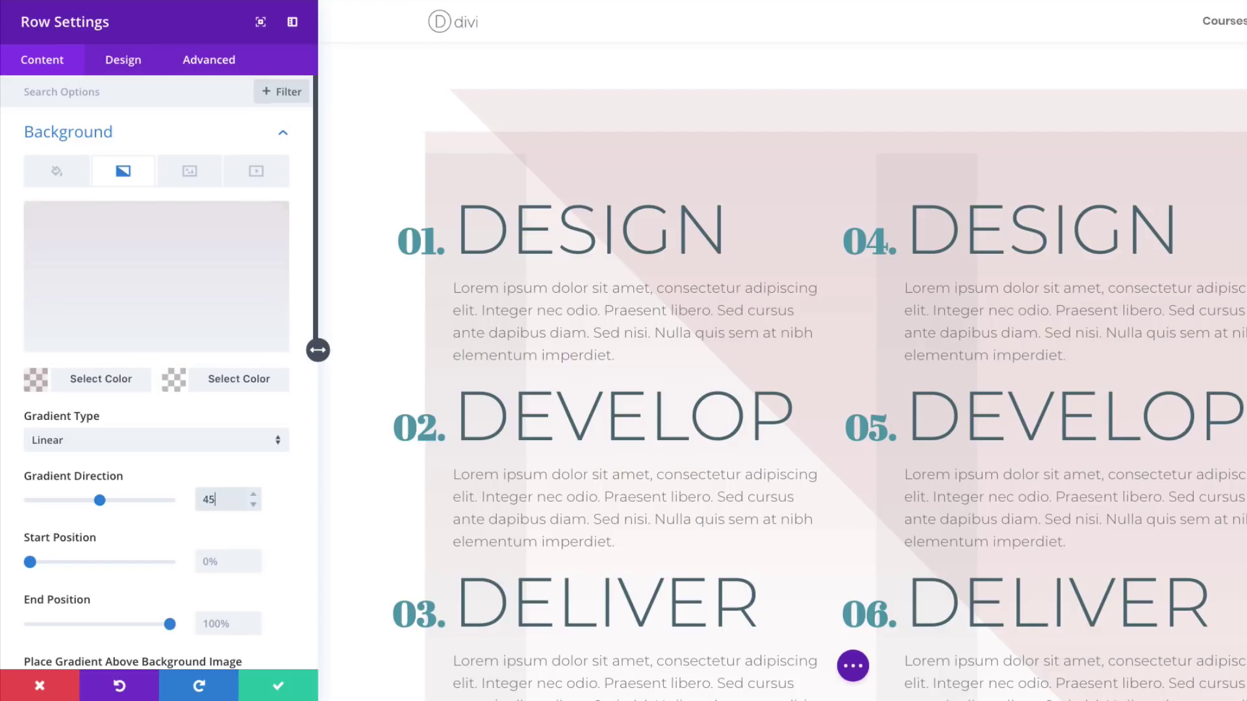
pyautogui.write('deg')
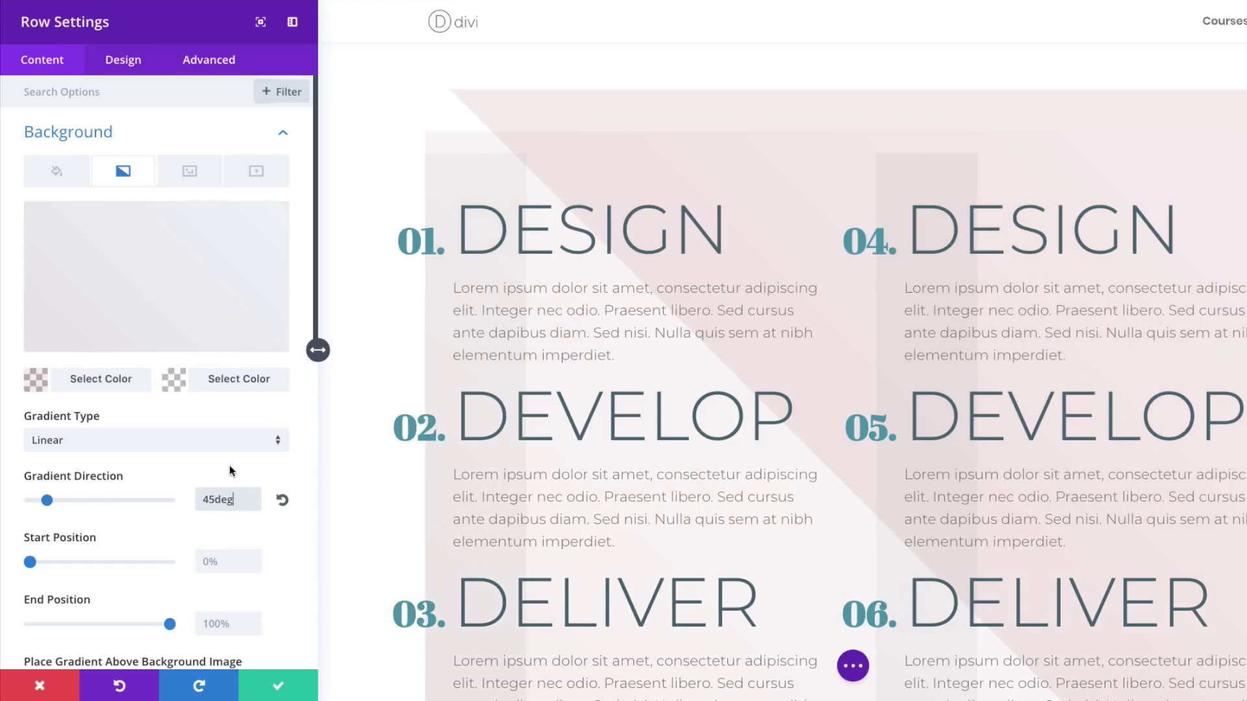
# Set the row gradient's start position to 25% and its end position to 0%.
pyautogui.click(217, 563)
pyautogui.hotkey('ctrl', 'a')
pyautogui.write('25%')
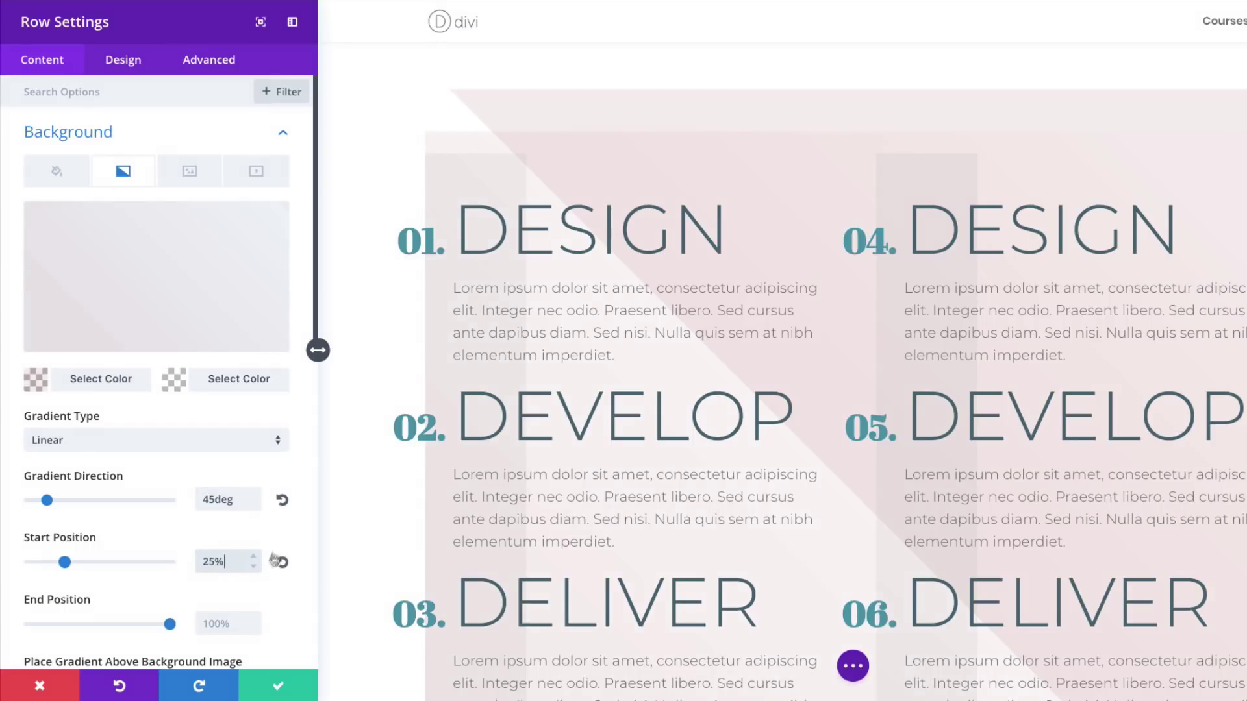
pyautogui.click(217, 626)
pyautogui.write('0%')
pyautogui.scroll(-3, 601, 538)
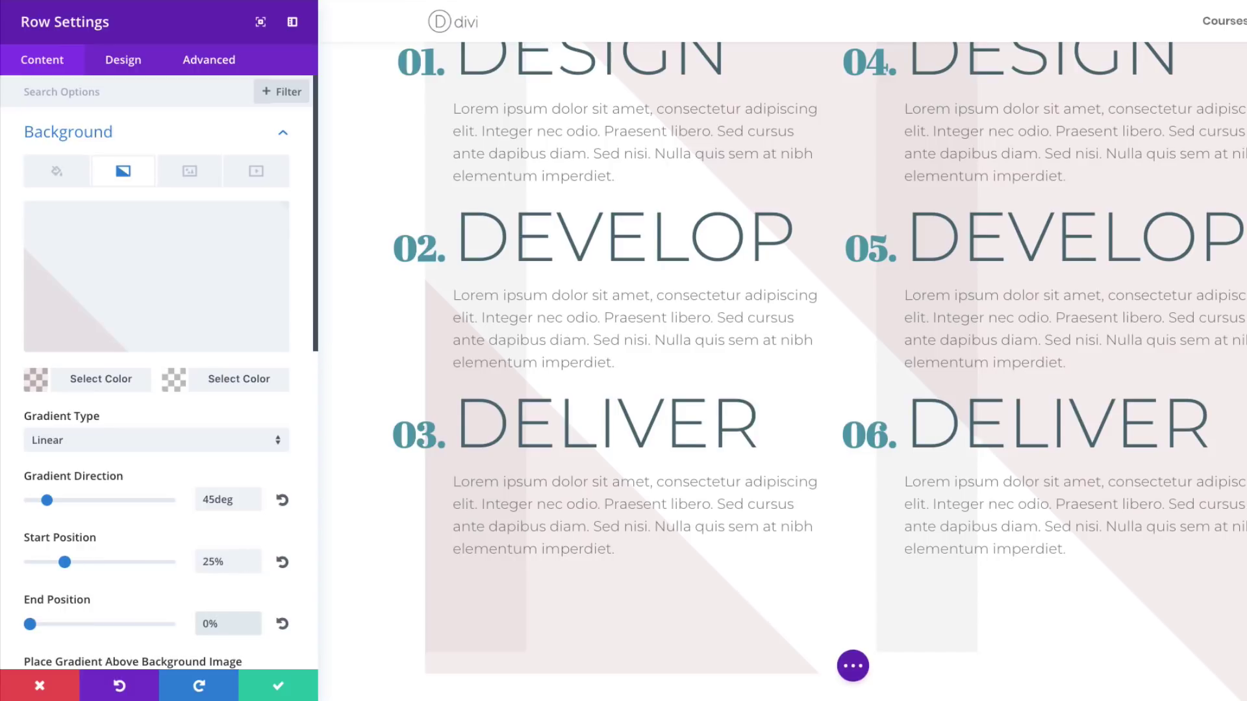
# Add a background gradient to column 2 of the row and set its first color to rgba(255,255,255,0).
pyautogui.scroll(-5, 140, 549)
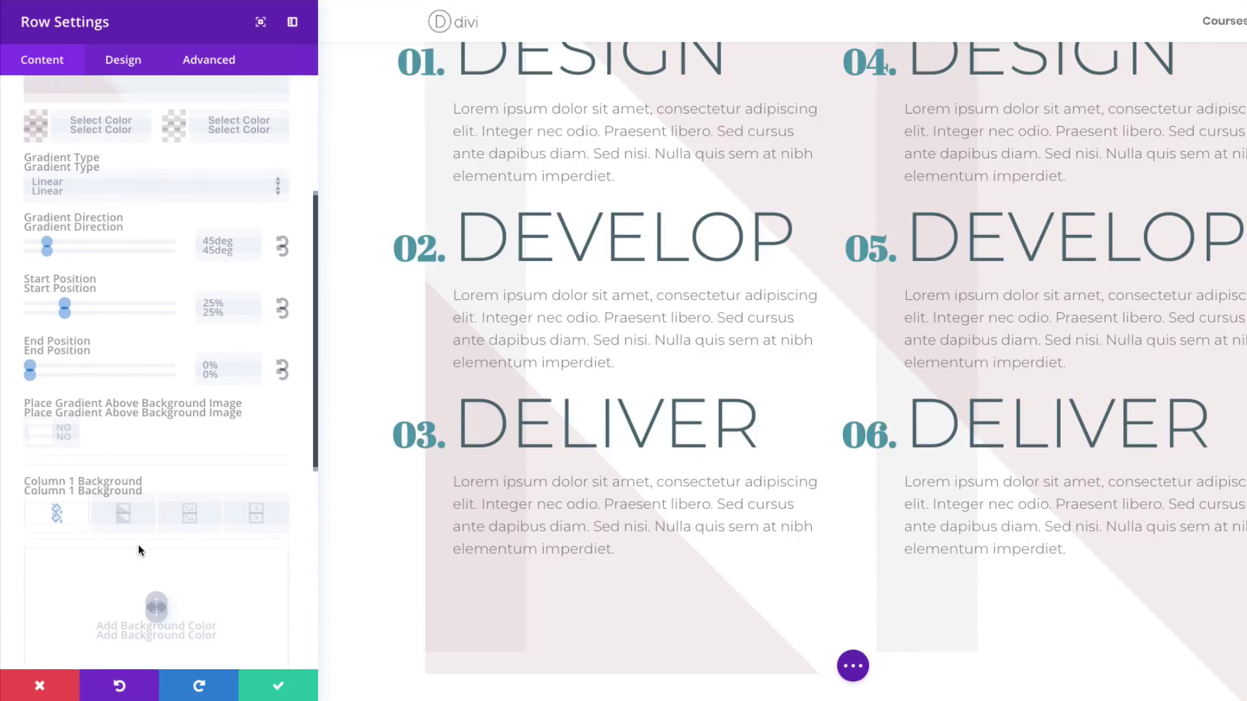
pyautogui.scroll(-4, 140, 549)
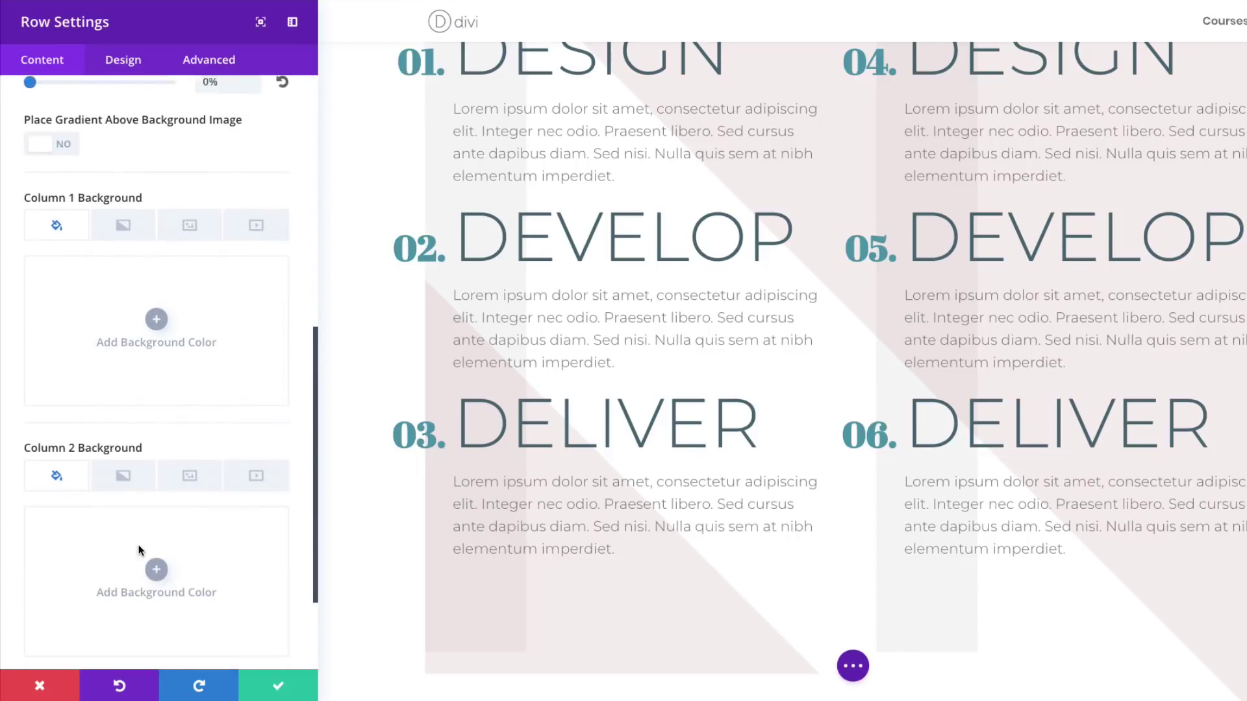
pyautogui.scroll(-1, 139, 548)
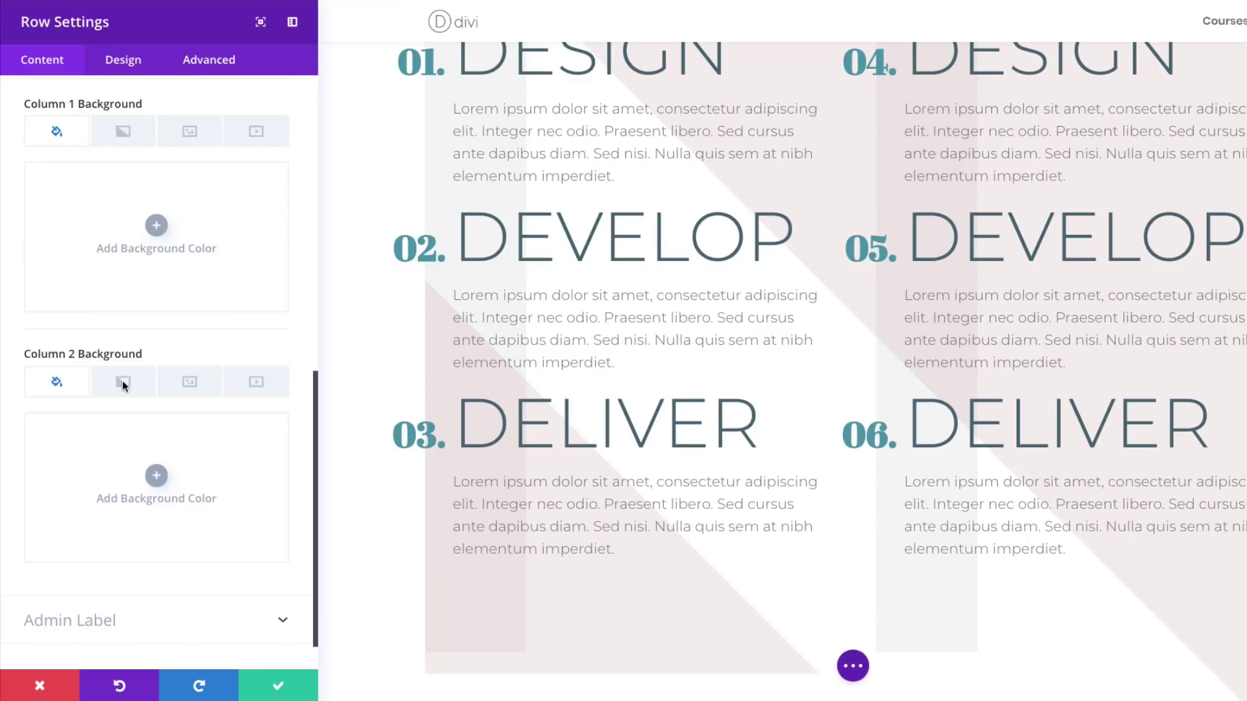
pyautogui.click(122, 380)
pyautogui.click(157, 478)
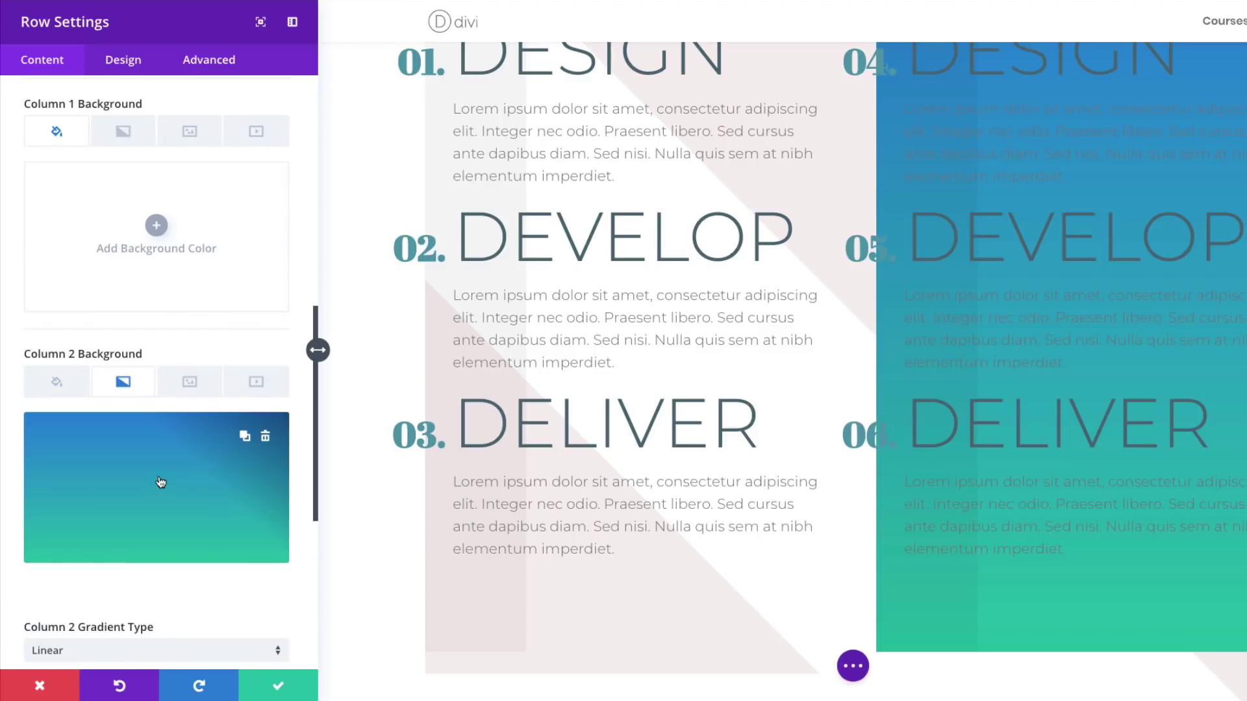
pyautogui.click(37, 594)
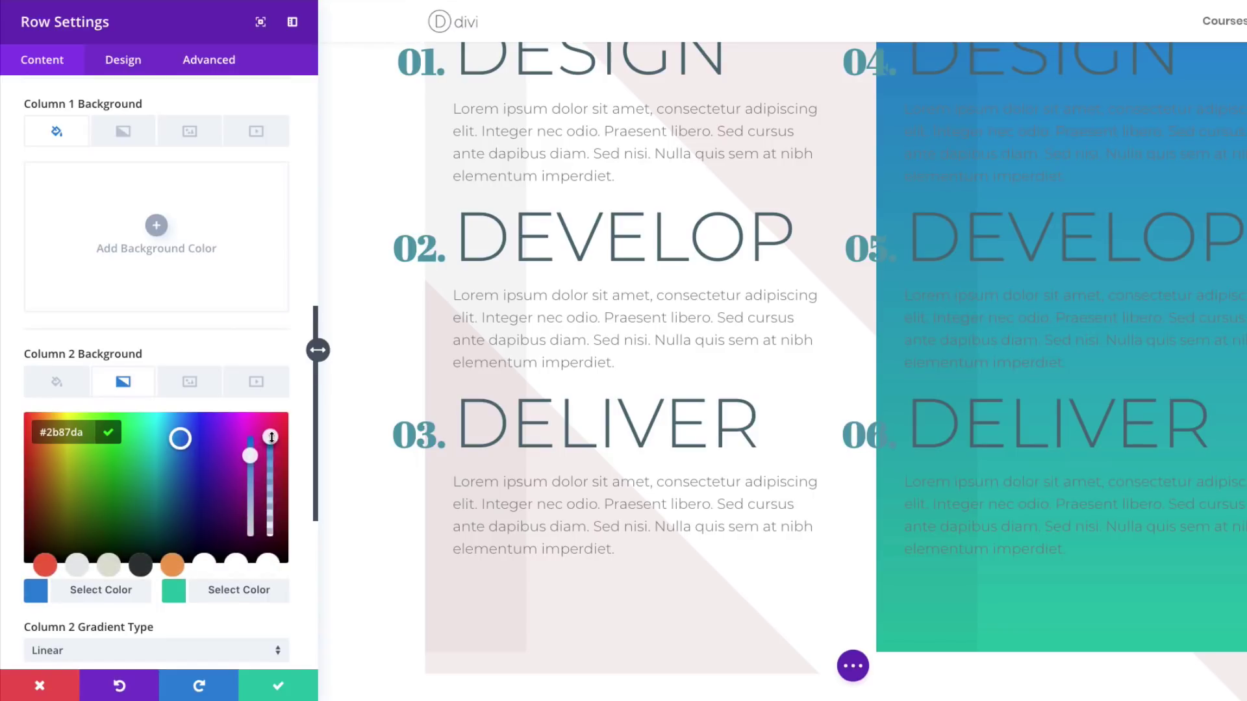
pyautogui.moveTo(271, 437); pyautogui.dragTo(272, 453)
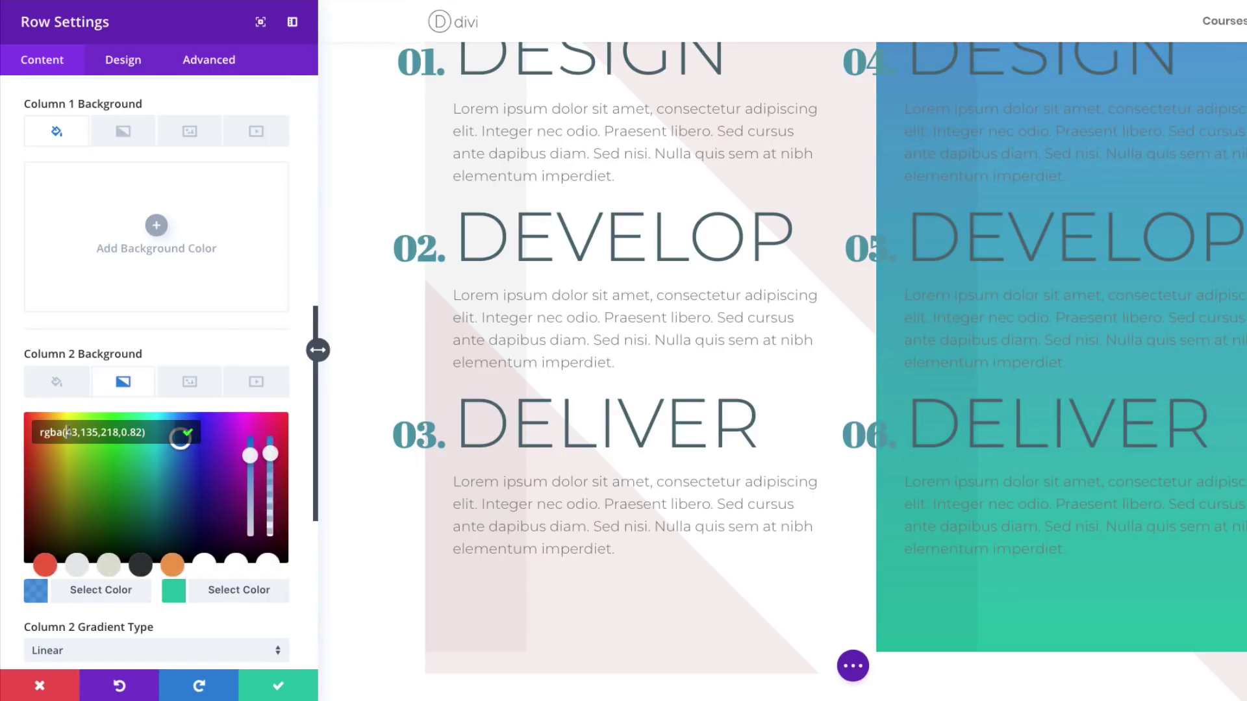
pyautogui.hotkey('ctrl', 'a')
pyautogui.write('rgba(255,255,255,0)')
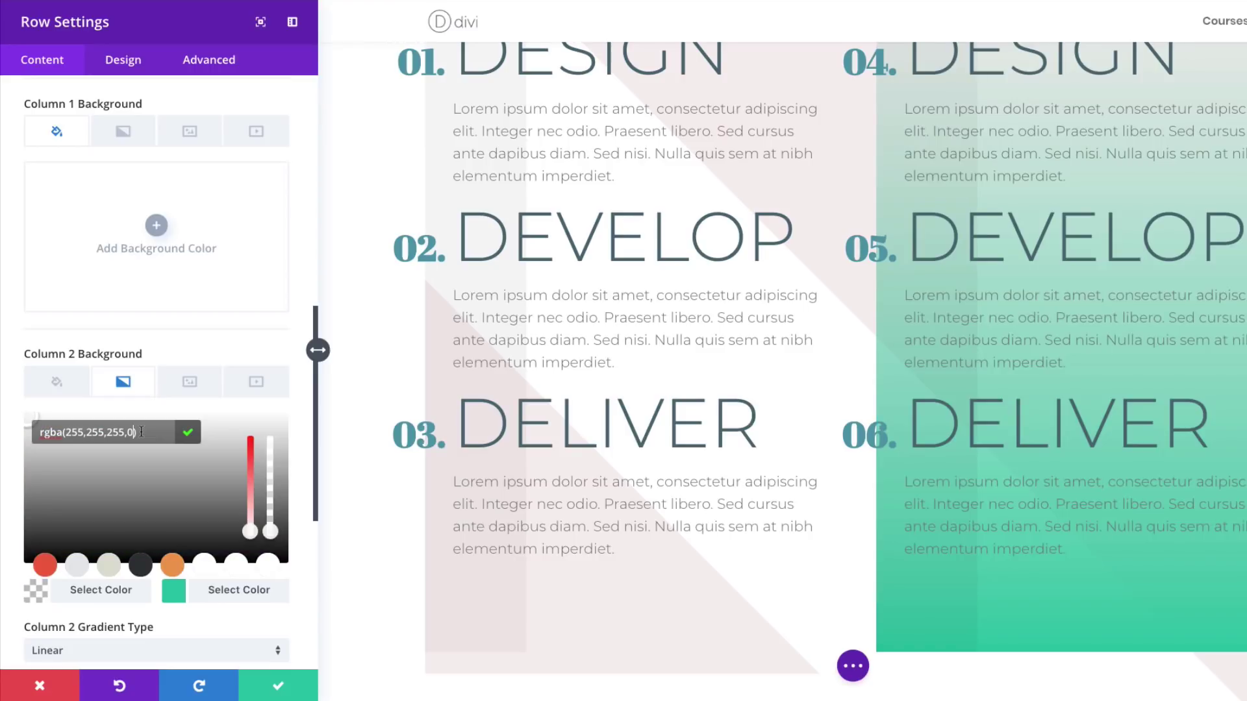
# Set the column 2 gradient's second color to #ffffff and its direction to 45deg.
pyautogui.click(174, 593)
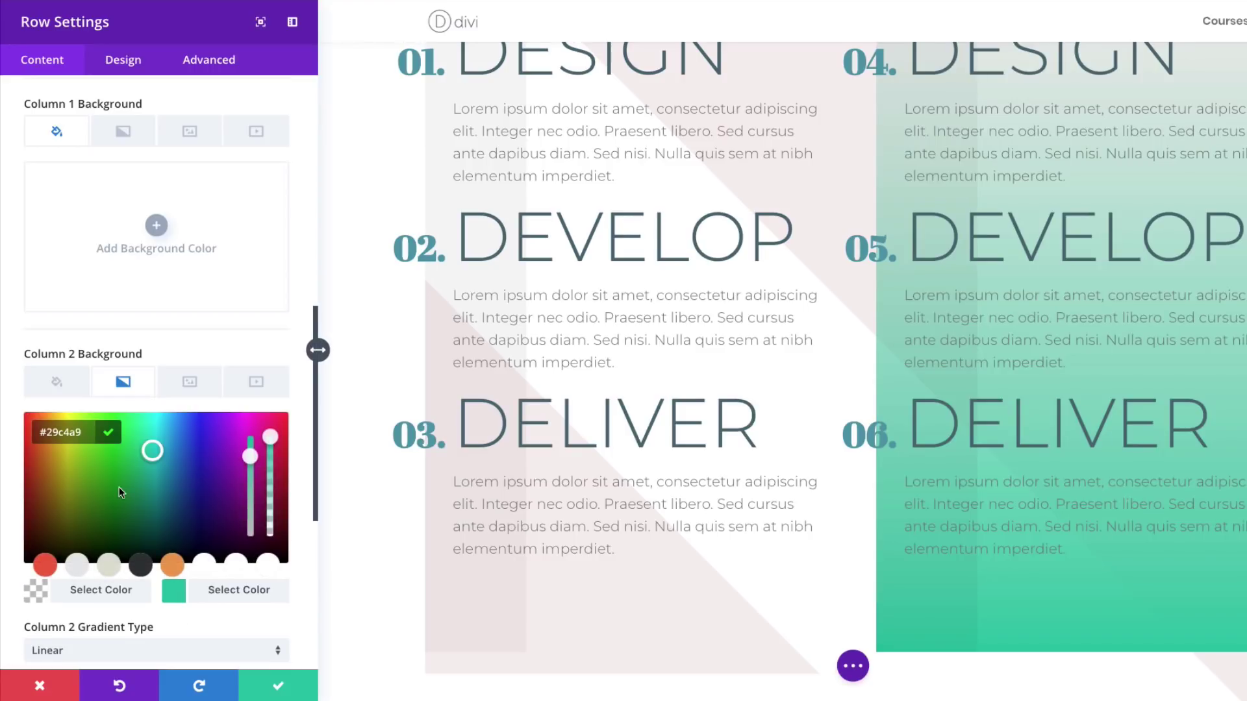
pyautogui.click(271, 569)
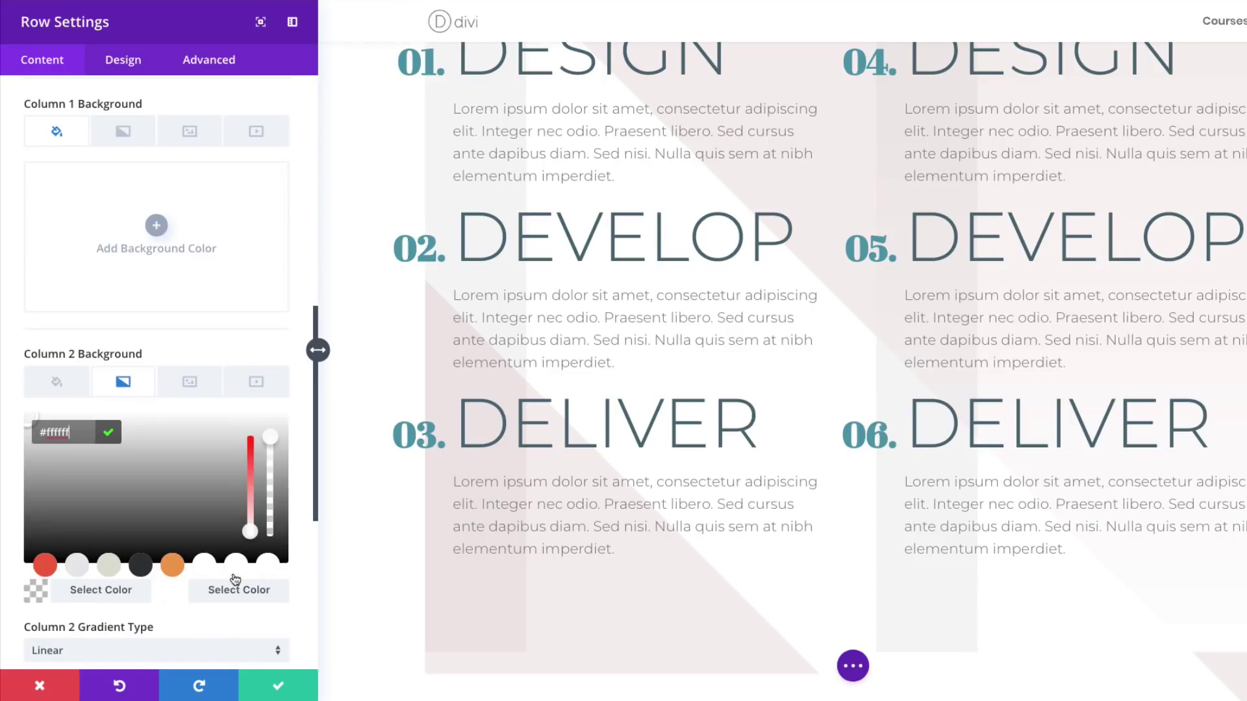
pyautogui.scroll(-3, 212, 522)
pyautogui.click(212, 524)
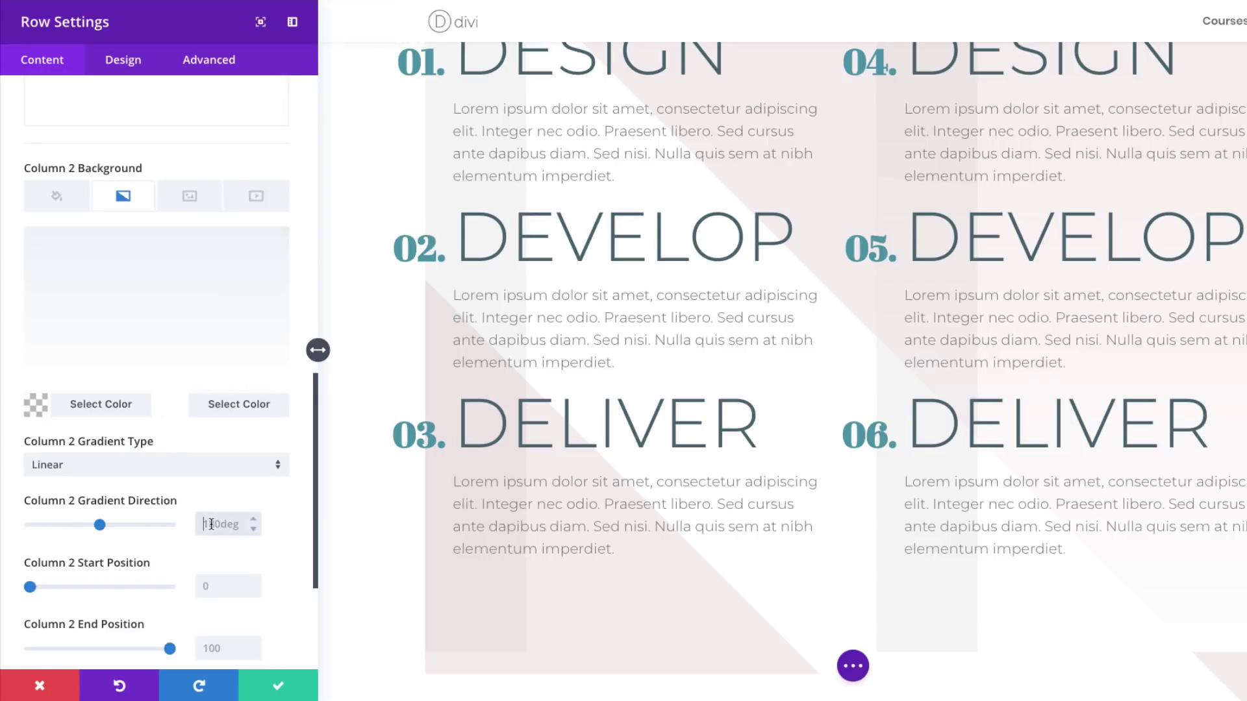
pyautogui.write('45deg')
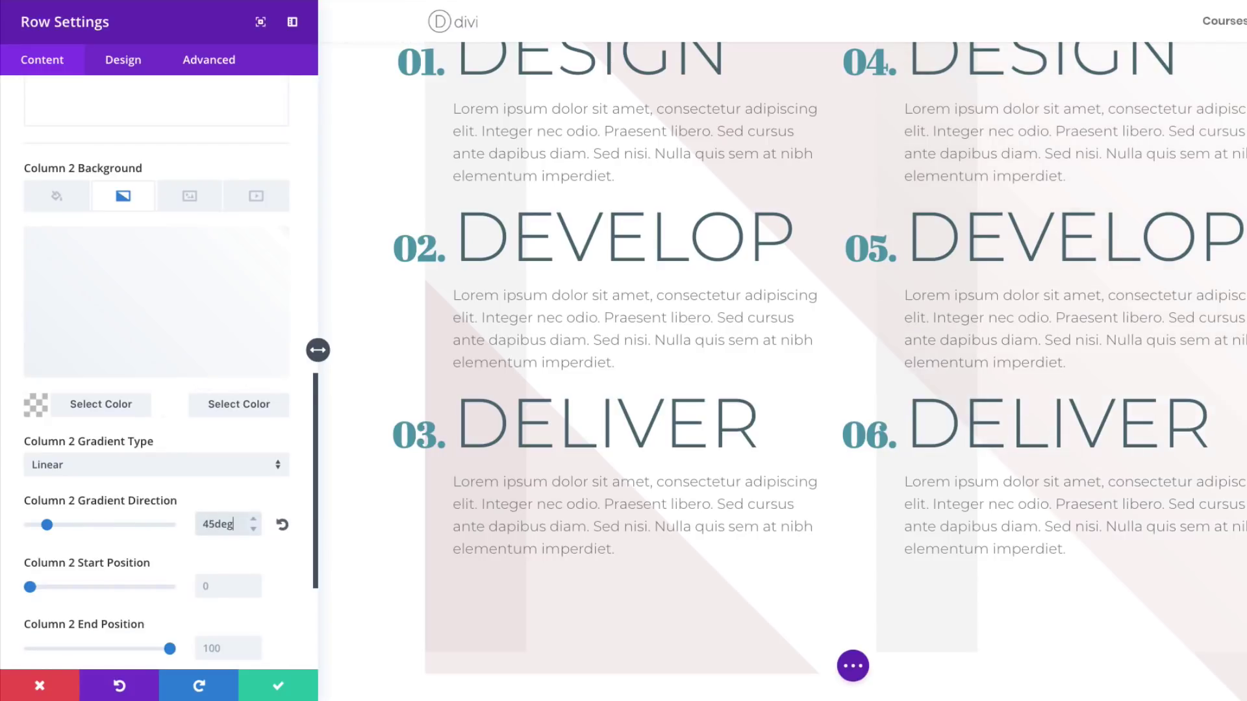
# Set the column 2 gradient's start position to 65% and end position to 0%, and save the row settings.
pyautogui.click(213, 588)
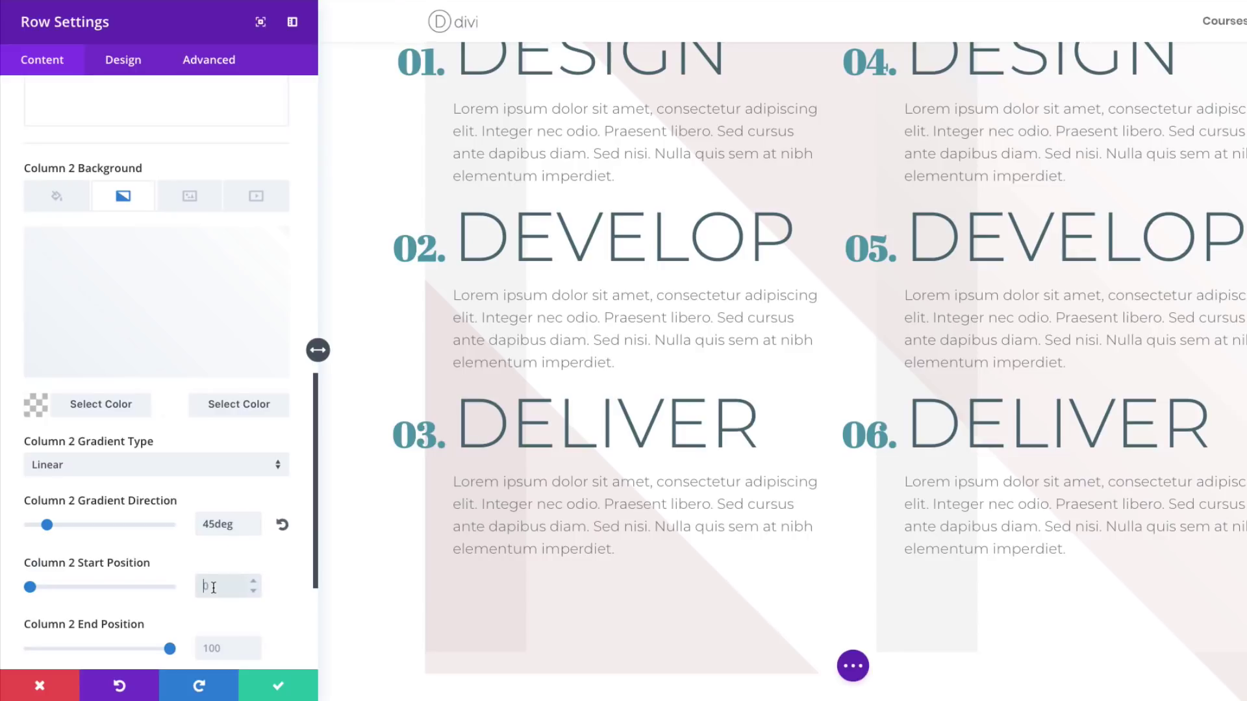
pyautogui.write('65%')
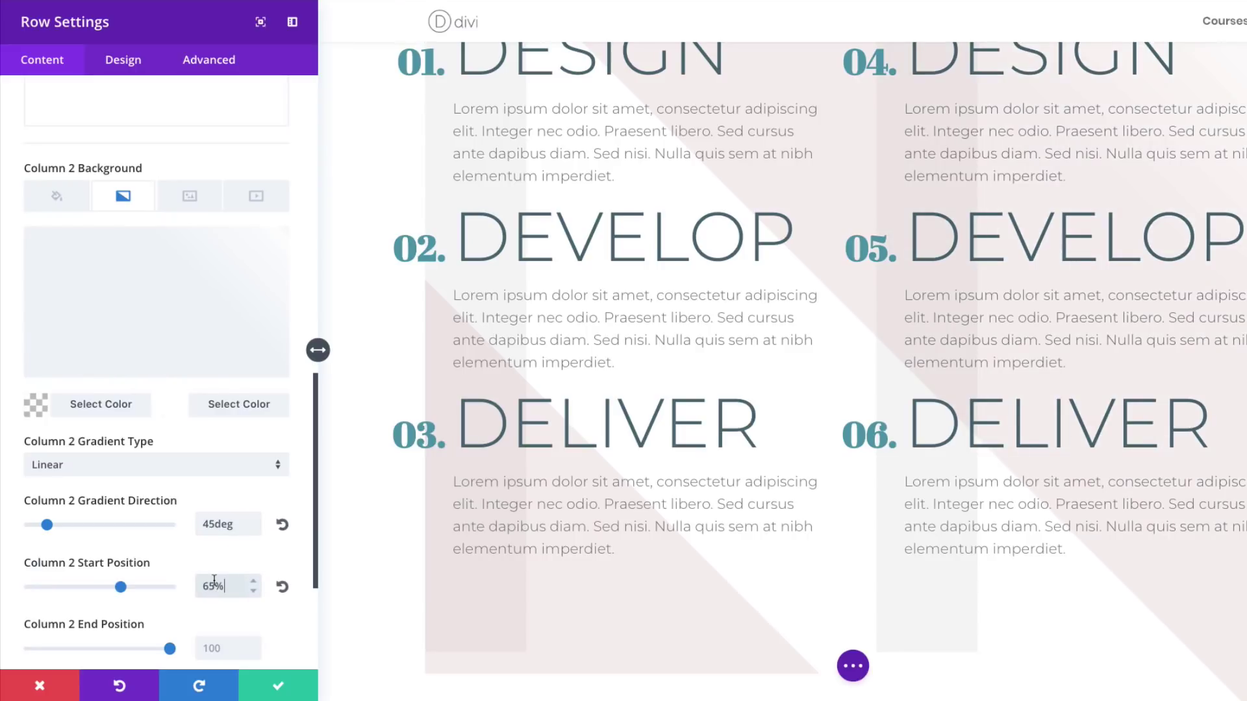
pyautogui.scroll(-1, 210, 647)
pyautogui.click(209, 604)
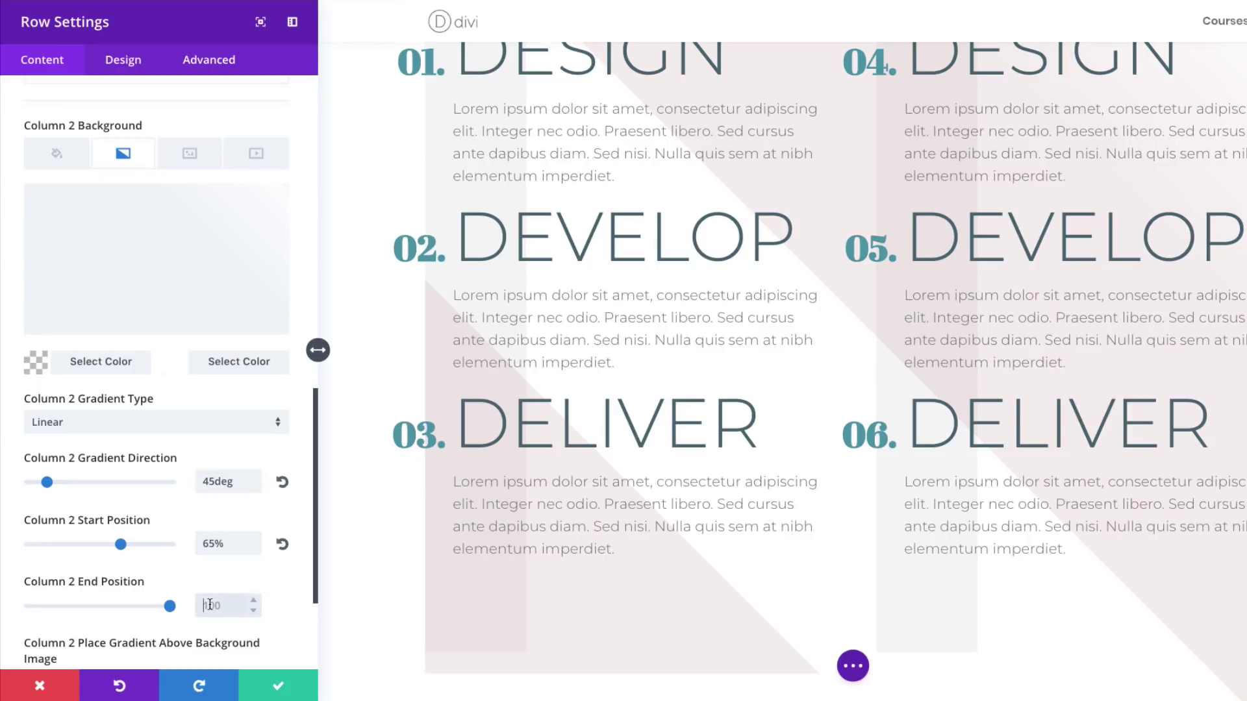
pyautogui.write('0%')
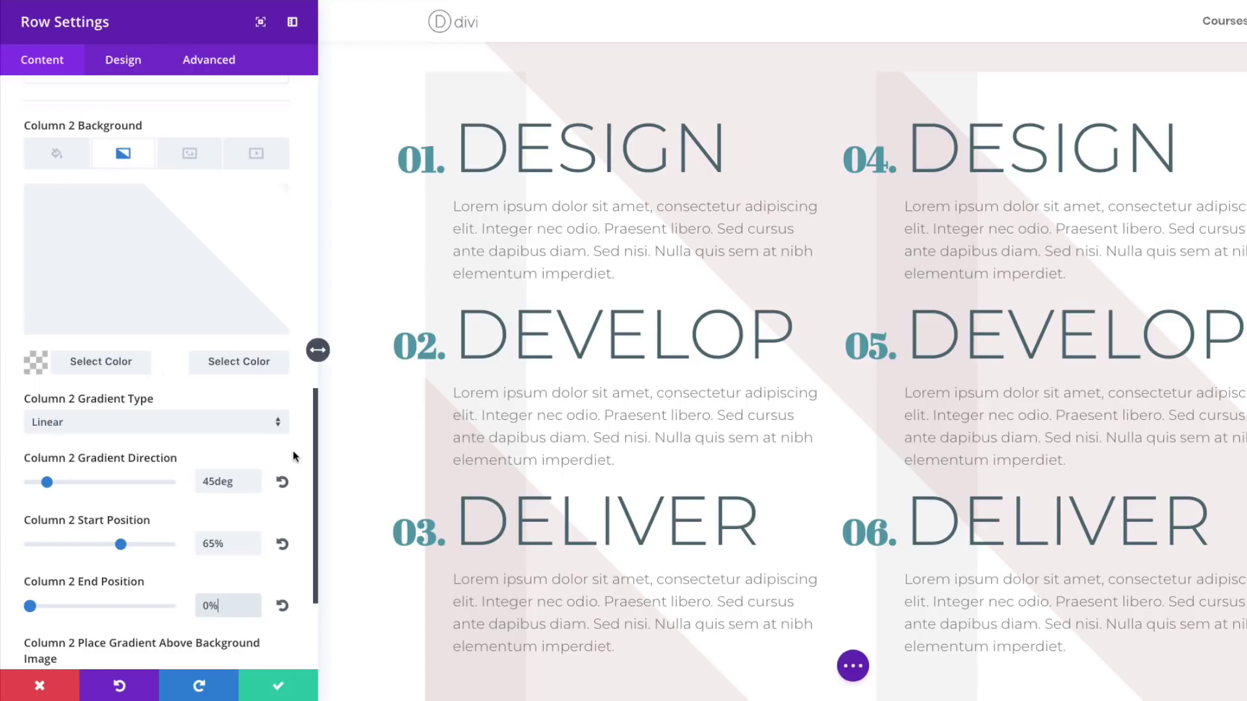
pyautogui.click(281, 690)
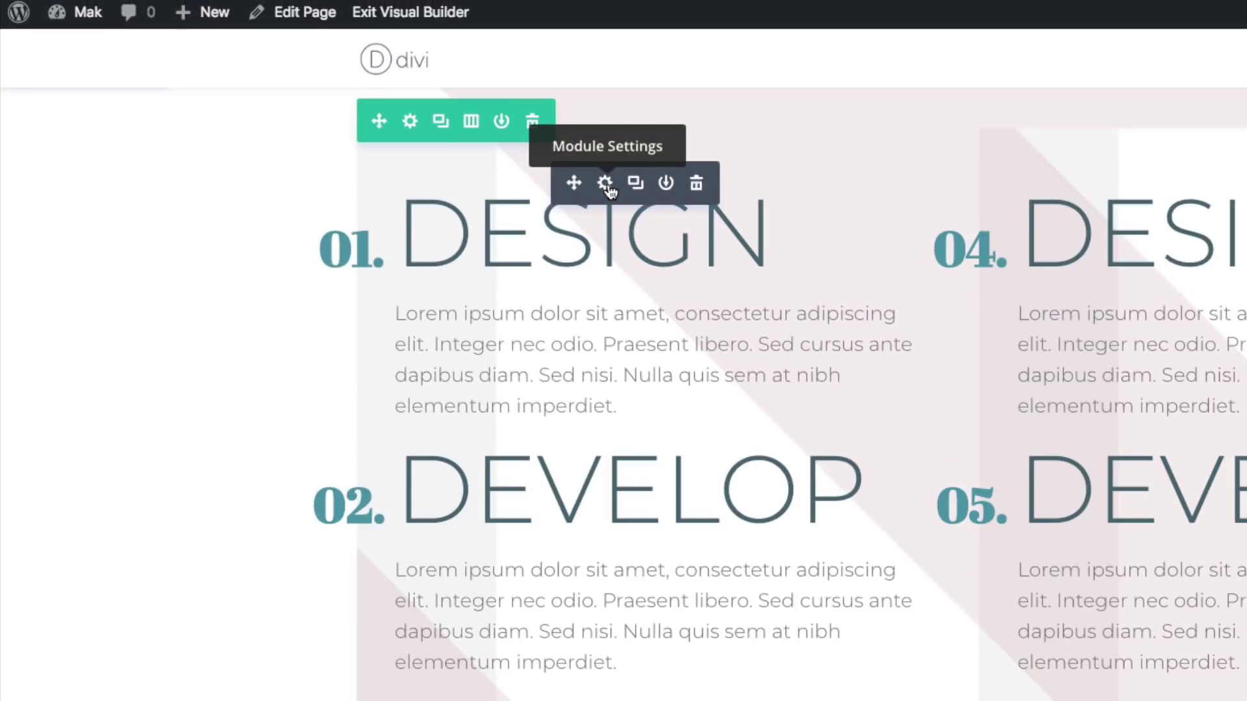
# Remove the background gradient from the text module in the first column.
pyautogui.click(606, 184)
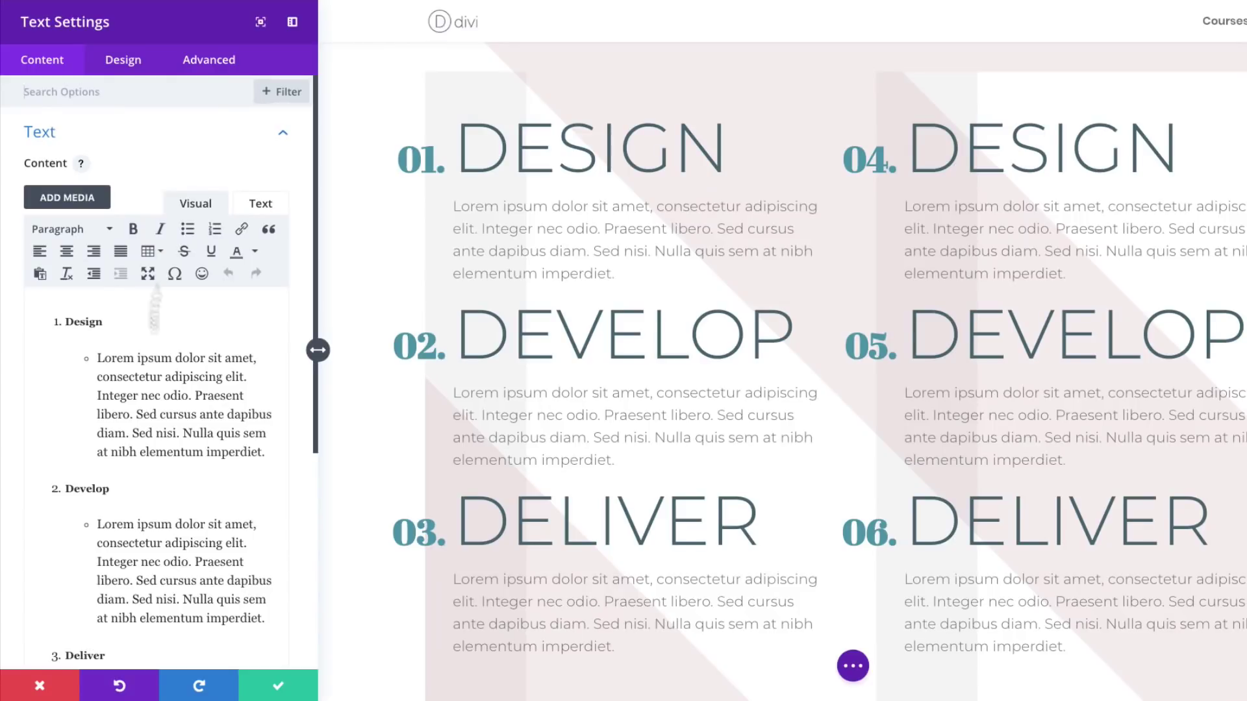
pyautogui.scroll(-5, 190, 405)
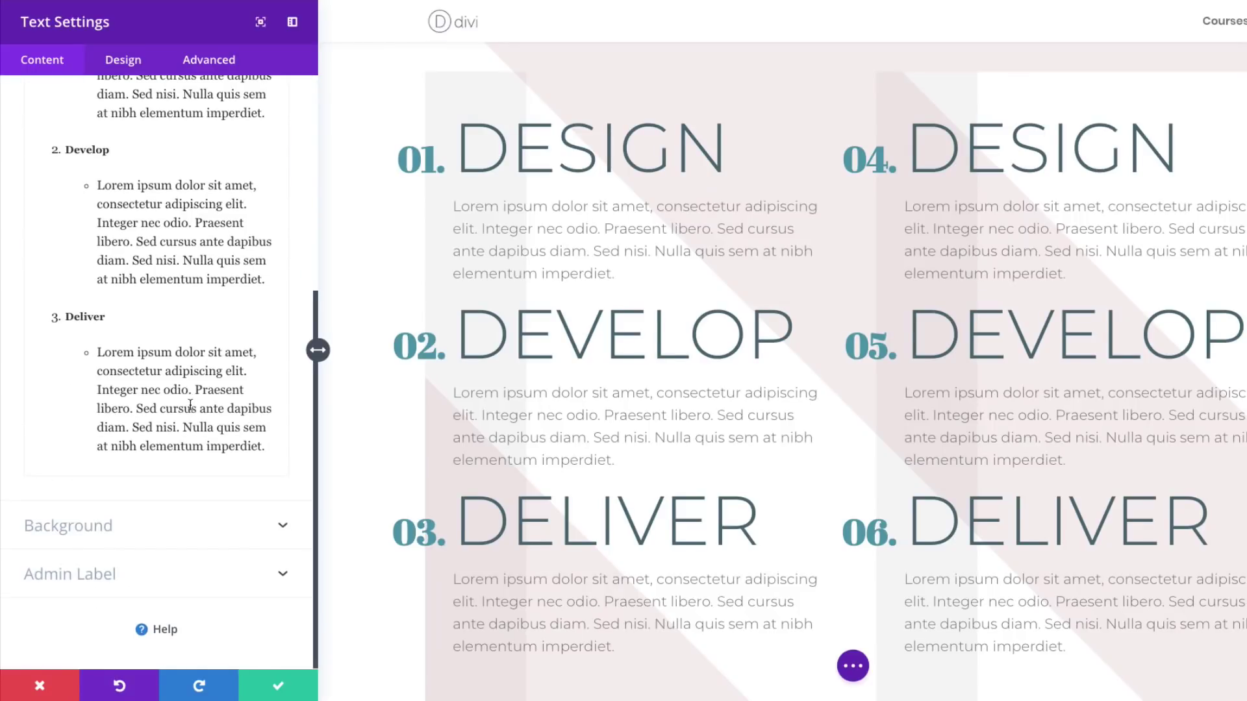
pyautogui.click(104, 535)
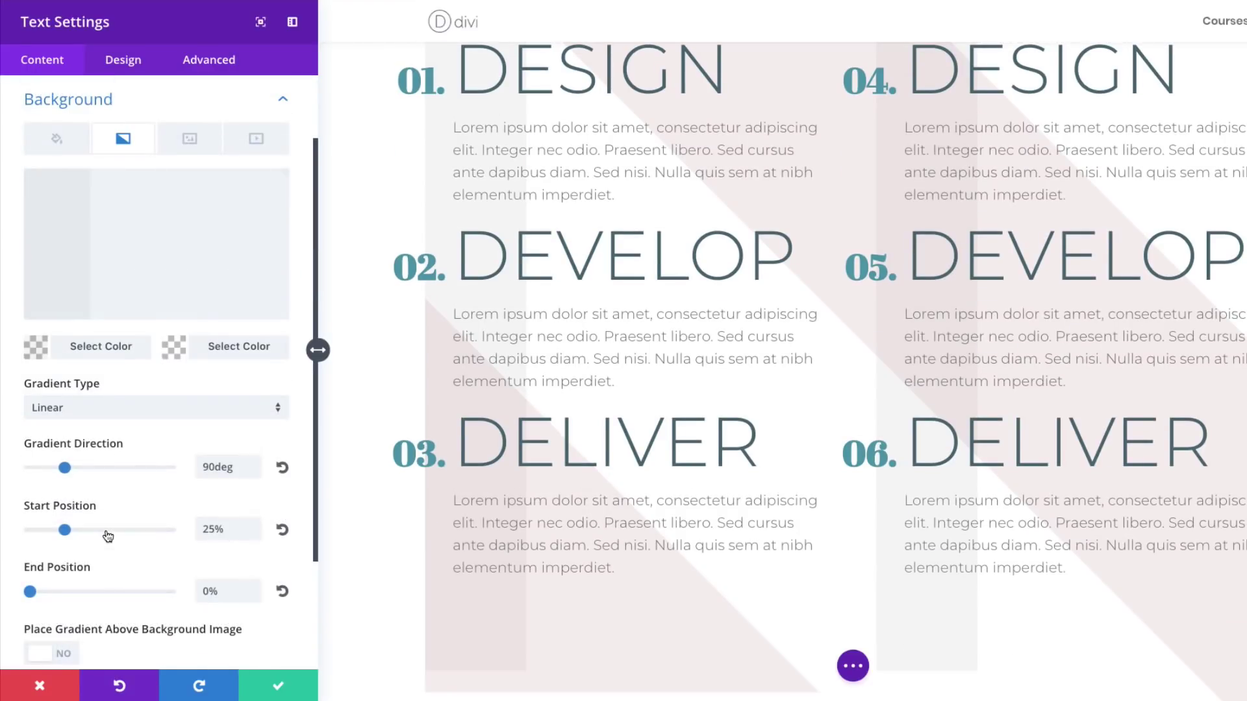
pyautogui.click(265, 195)
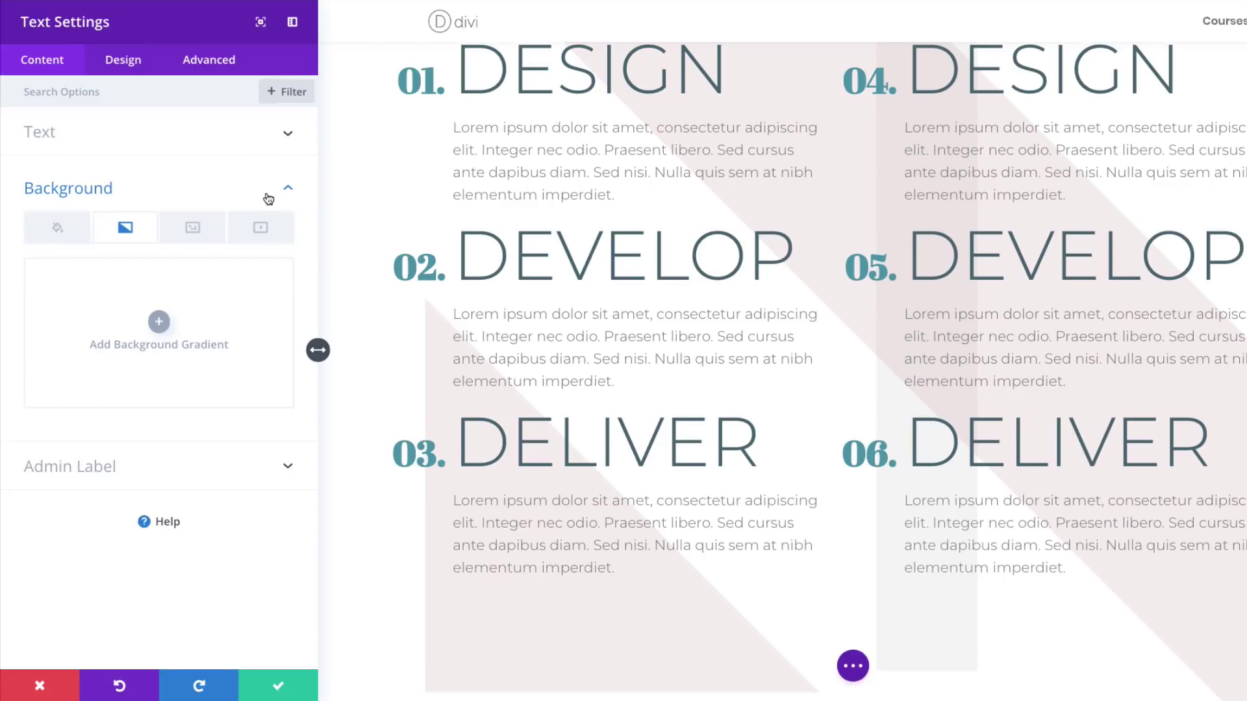
# Set the unordered list font weight to Medium in the first column's text module.
pyautogui.click(124, 65)
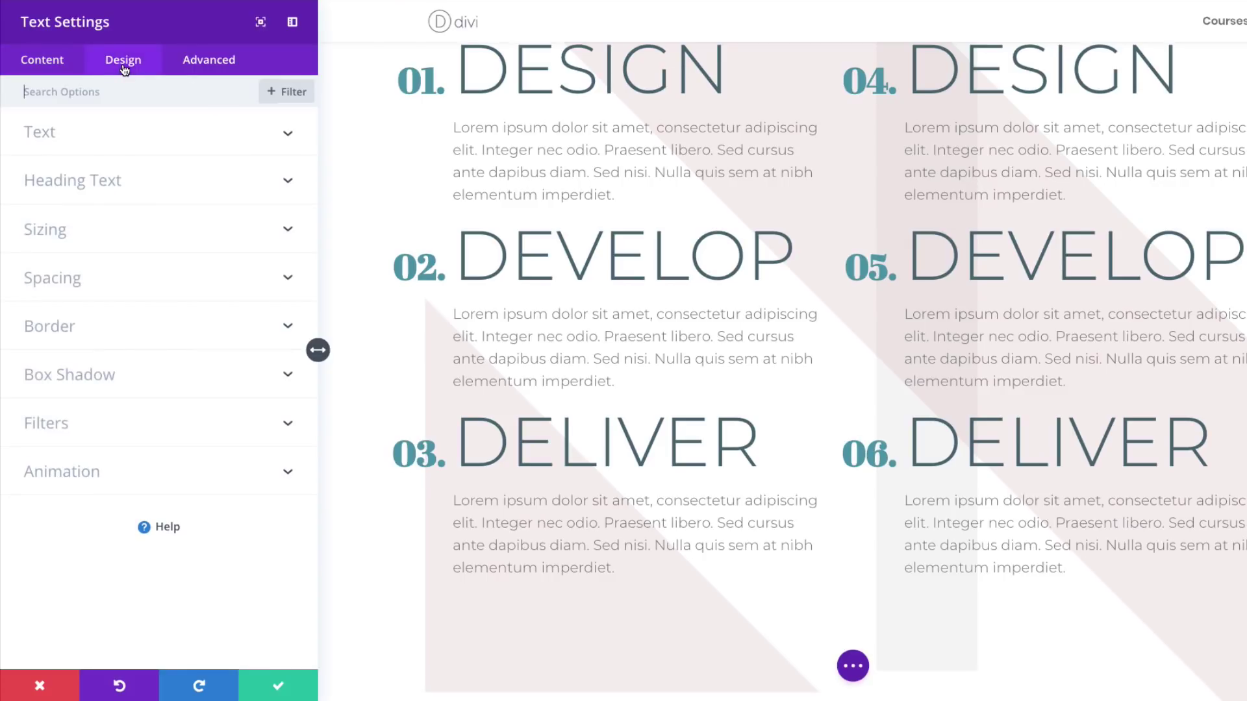
pyautogui.click(52, 136)
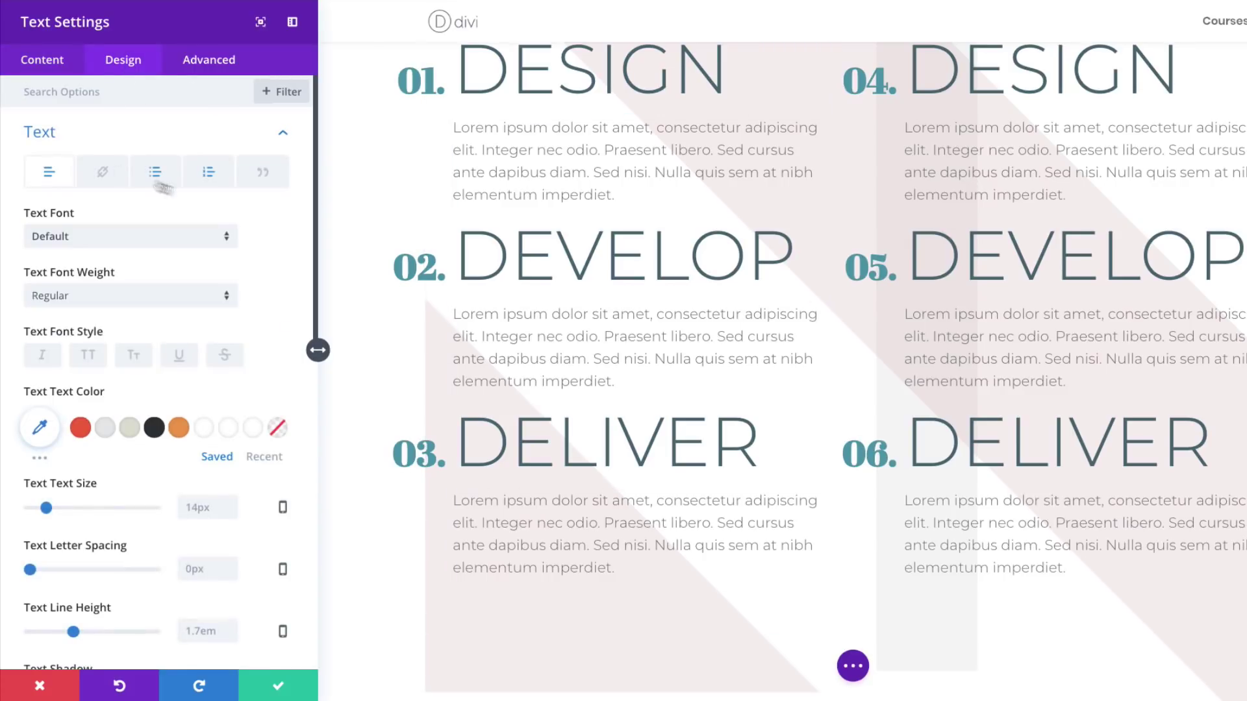
pyautogui.click(213, 176)
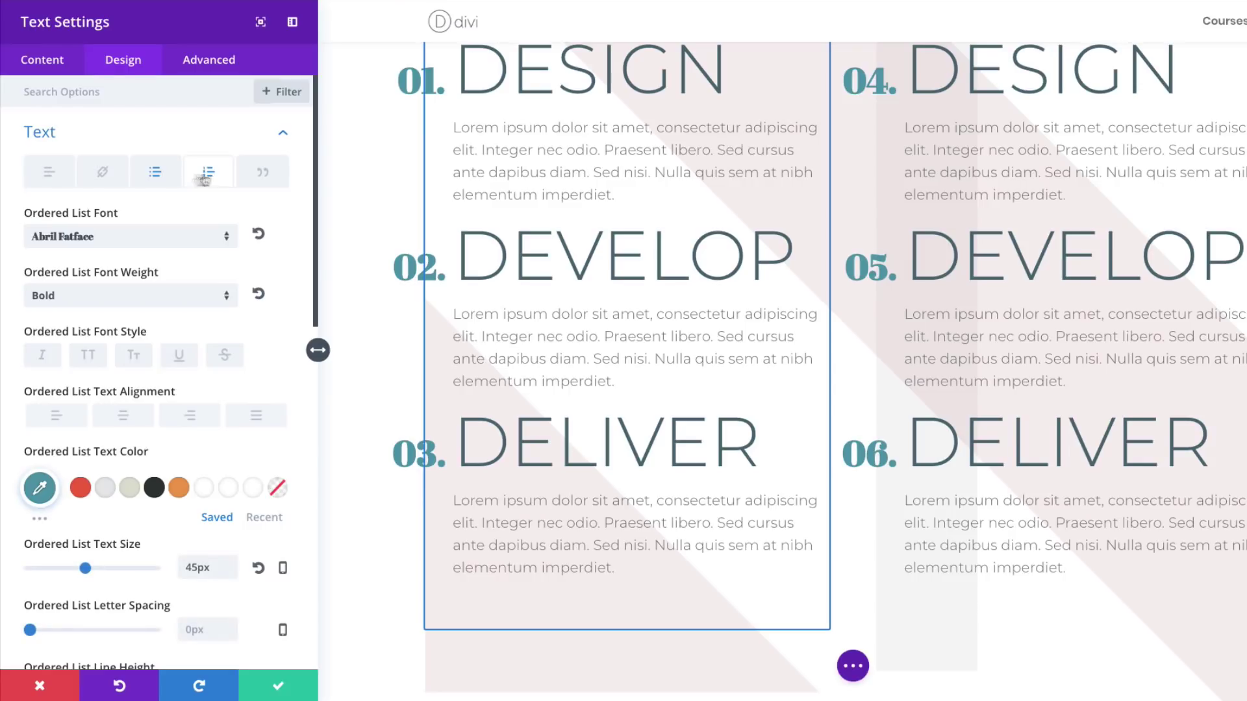
pyautogui.click(156, 174)
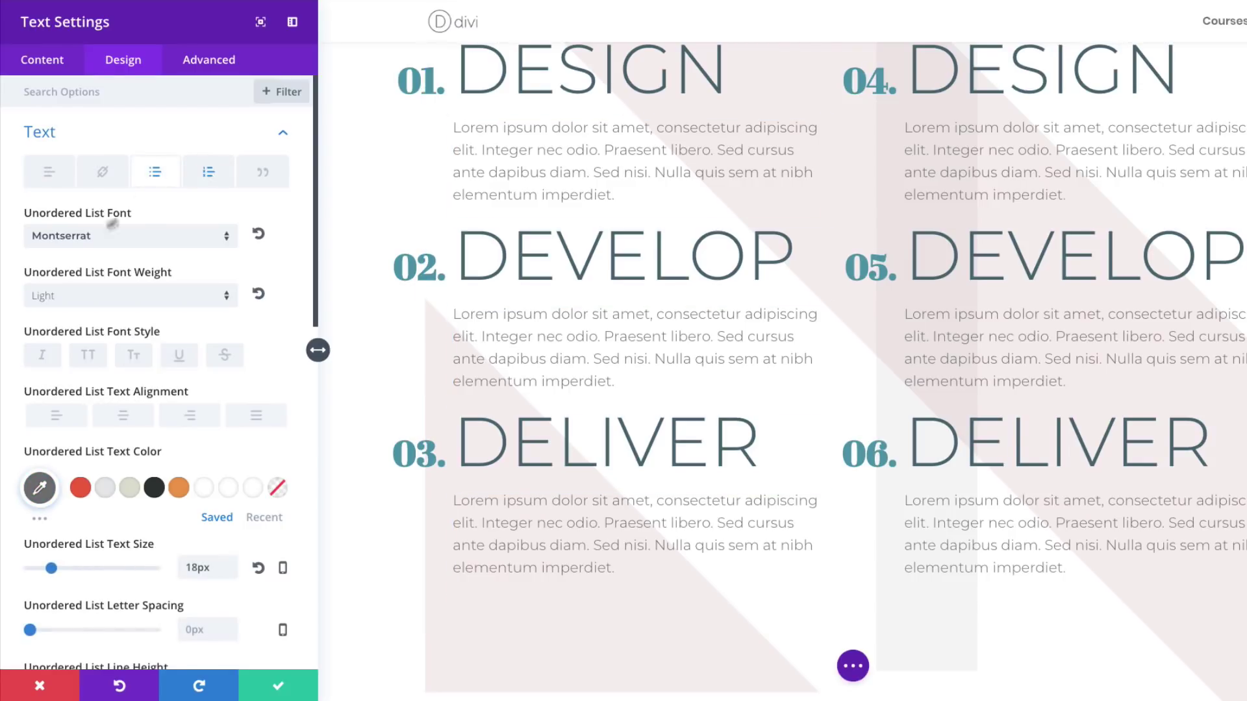
pyautogui.click(103, 301)
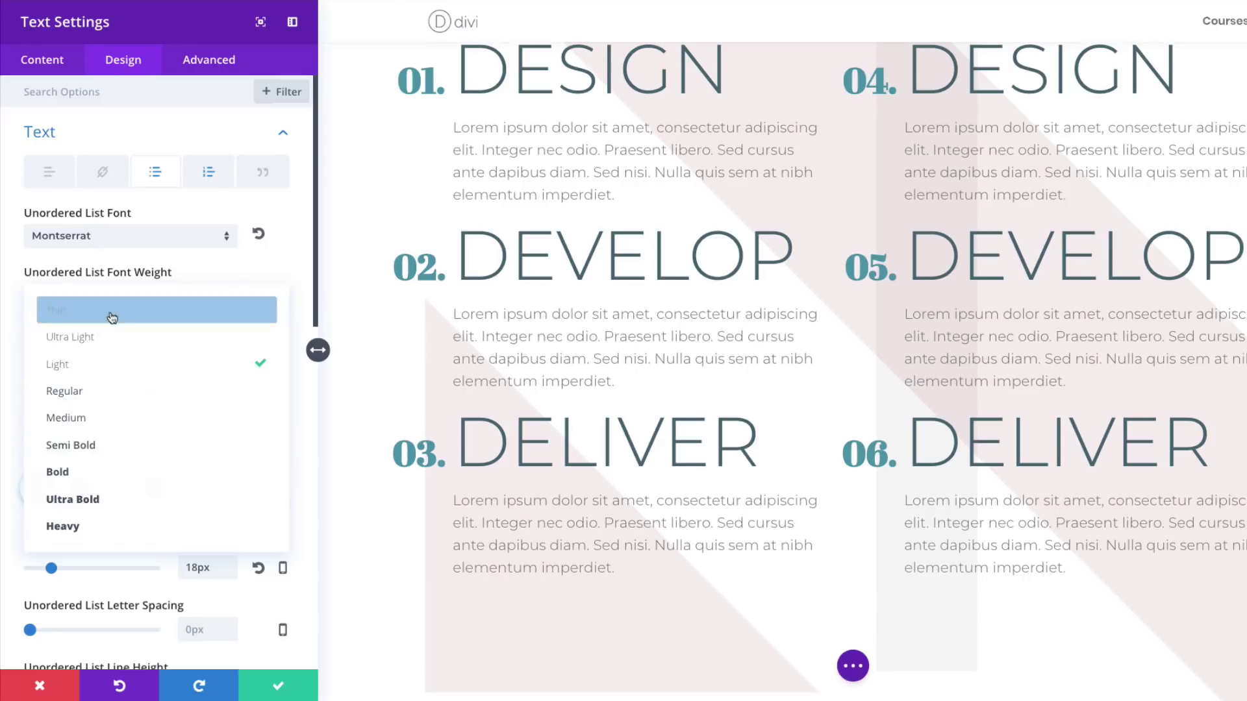
pyautogui.click(75, 417)
# Lower the opacity of the unordered list text color so it becomes rgba(119,119,119,0.87).
pyautogui.scroll(-1, 284, 390)
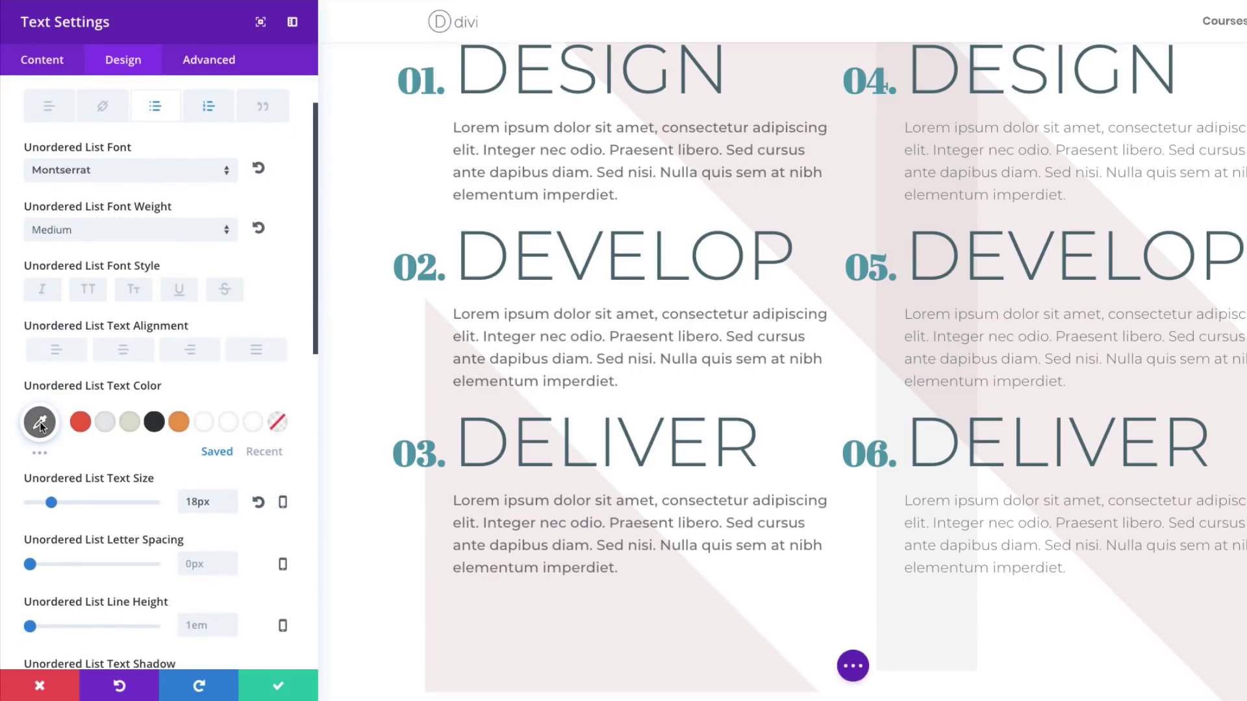
pyautogui.click(37, 426)
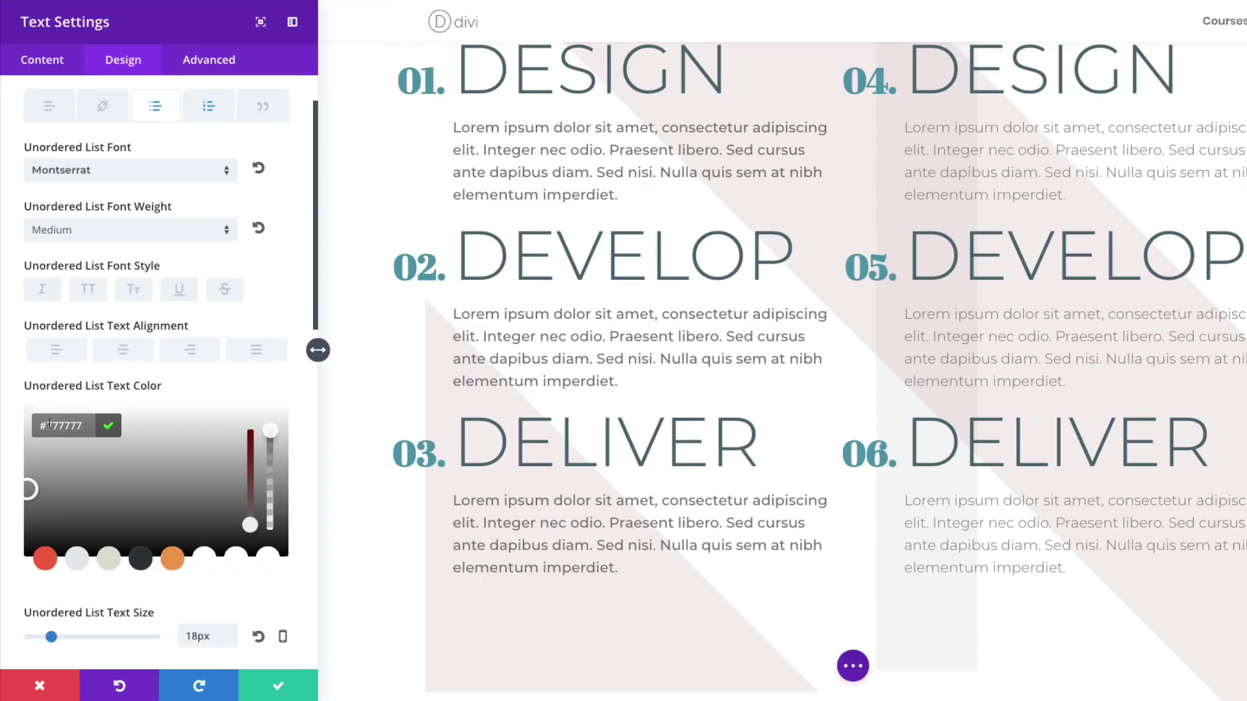
pyautogui.moveTo(270, 431); pyautogui.dragTo(270, 442)
pyautogui.click(80, 424)
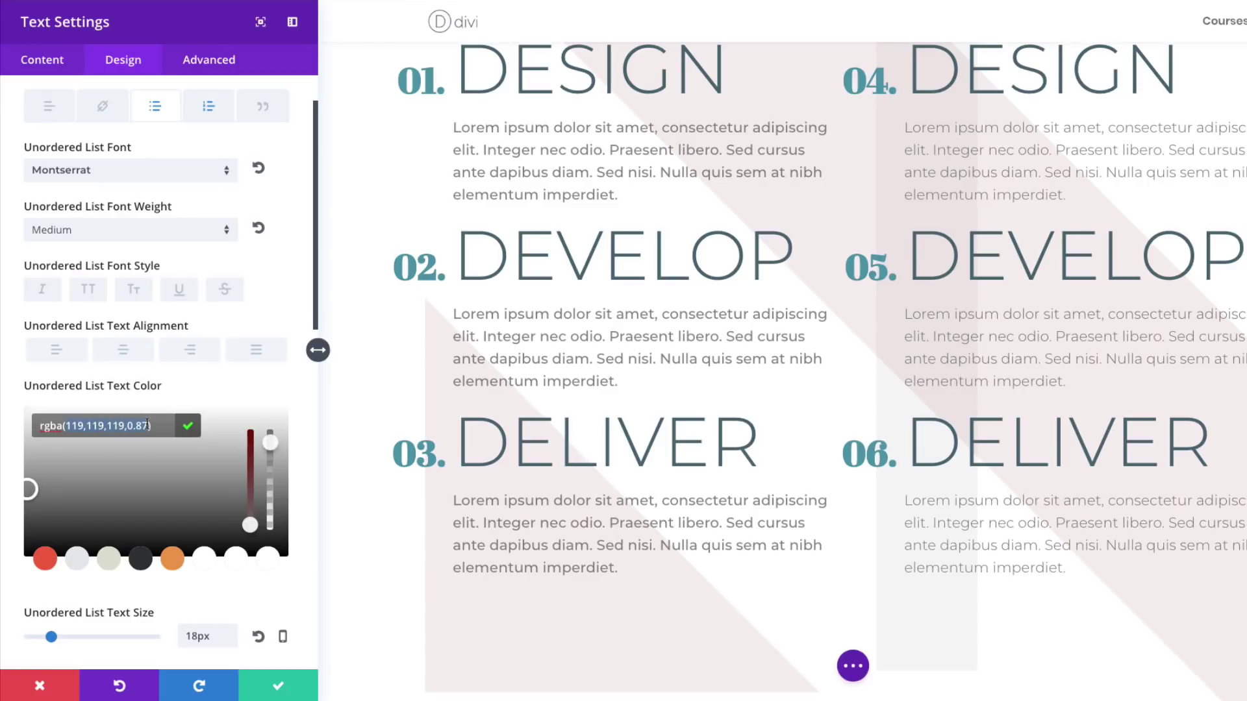
pyautogui.click(303, 392)
# Set the ordered list font weight to Regular and its text color to #9b1d20.
pyautogui.click(215, 111)
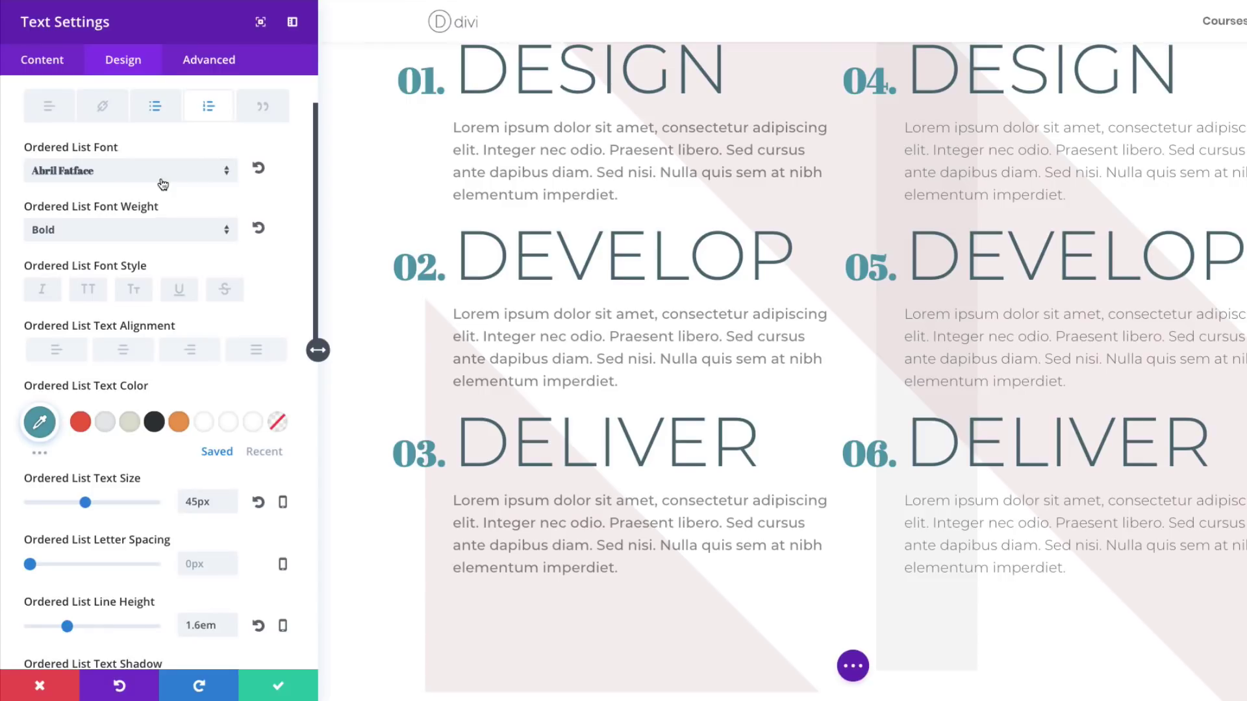
pyautogui.click(136, 228)
pyautogui.click(84, 278)
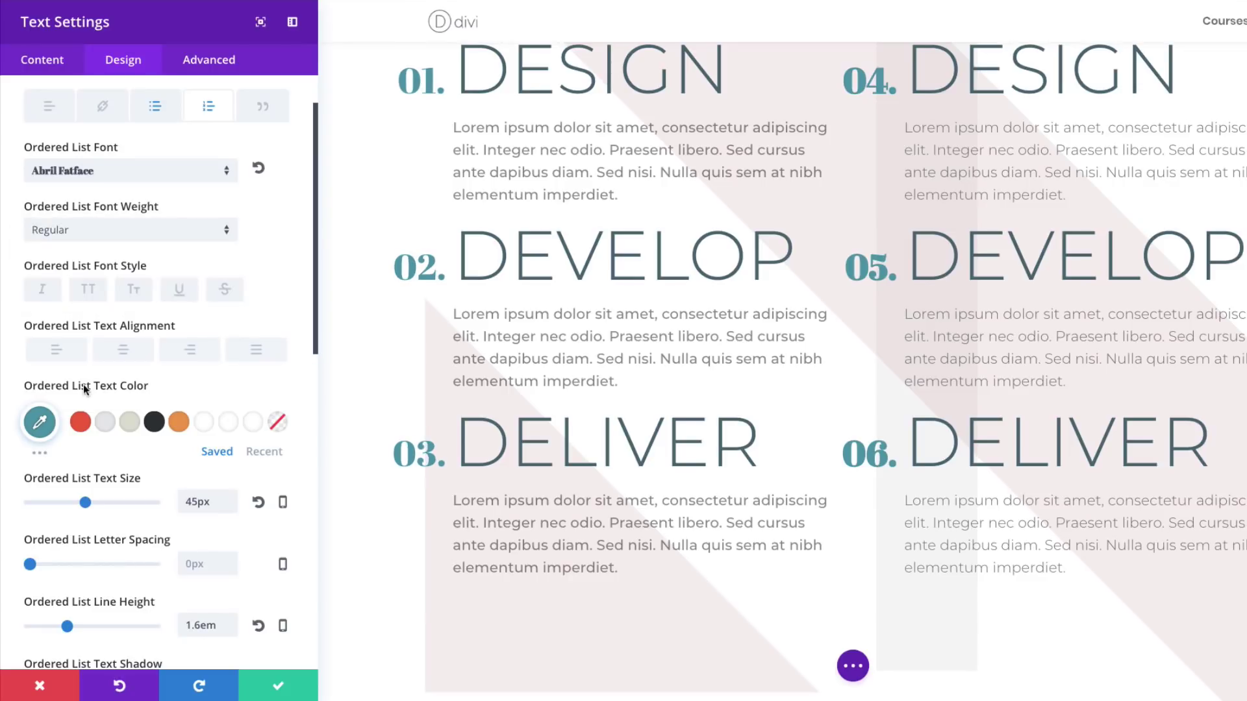
pyautogui.click(39, 423)
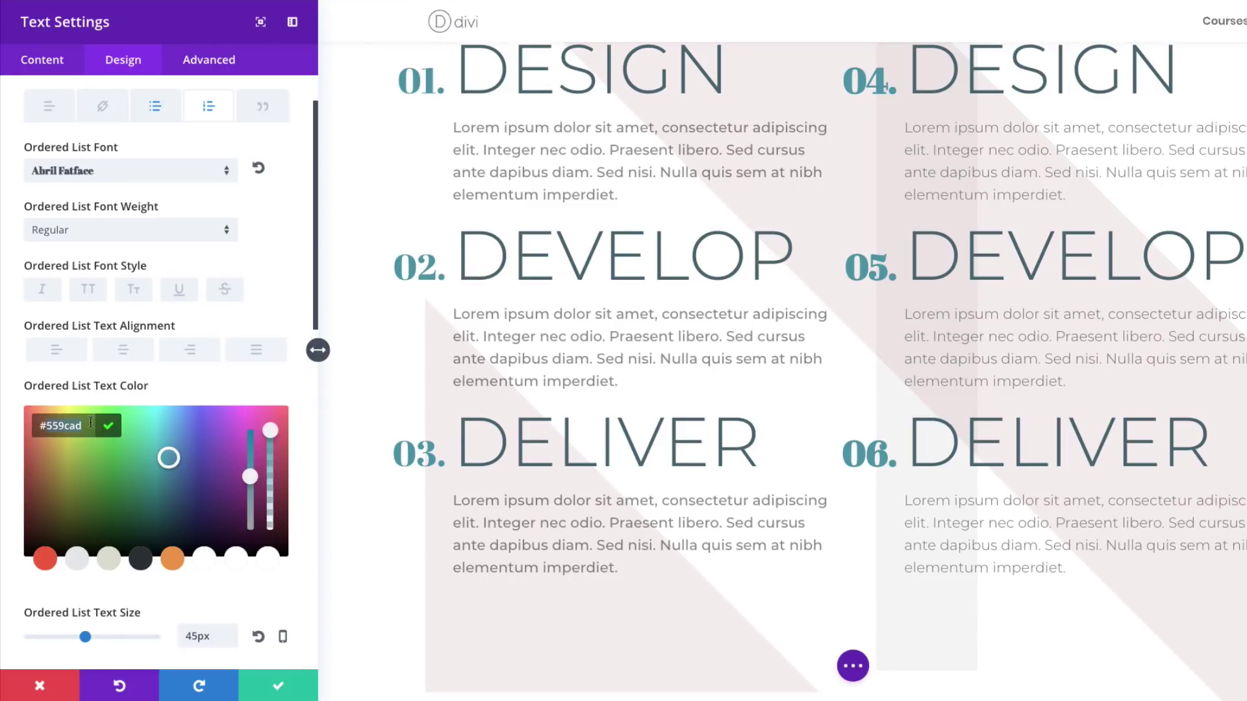
pyautogui.hotkey('ctrl', 'a')
pyautogui.write('#9b1d20')
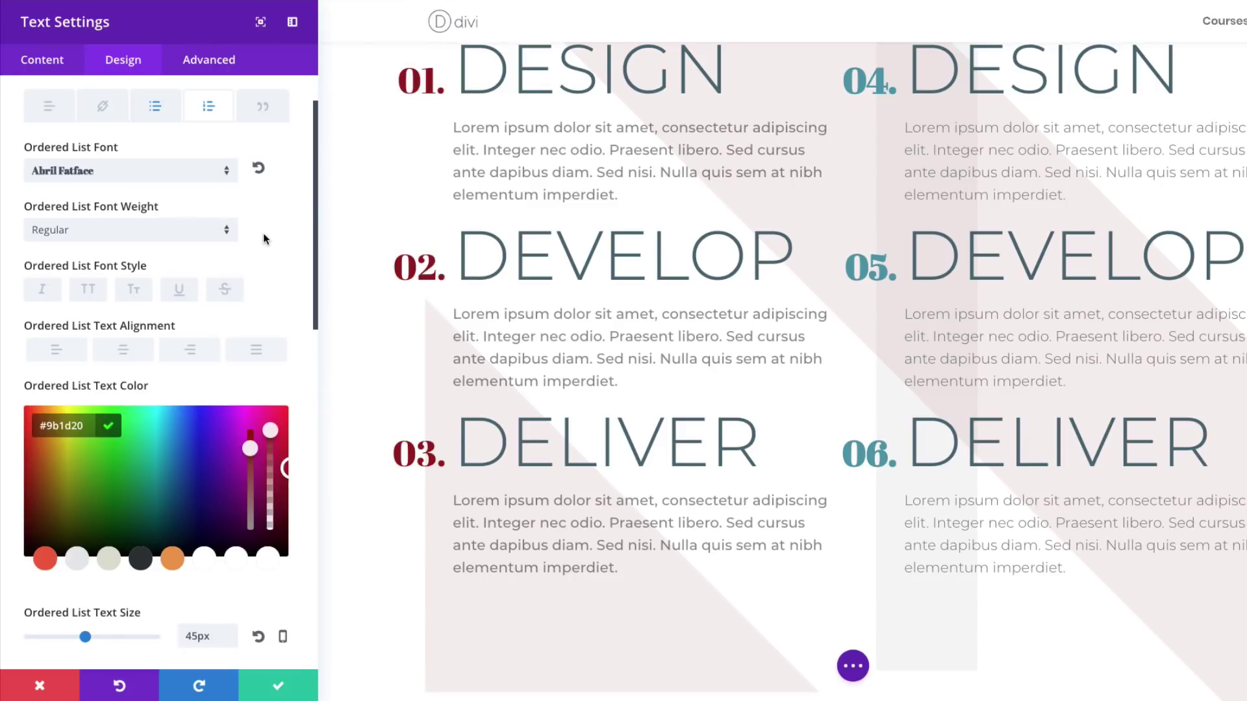
# Set the Heading 5 font weight to Thin in the first column's text module.
pyautogui.scroll(-6, 274, 277)
pyautogui.scroll(-7, 274, 277)
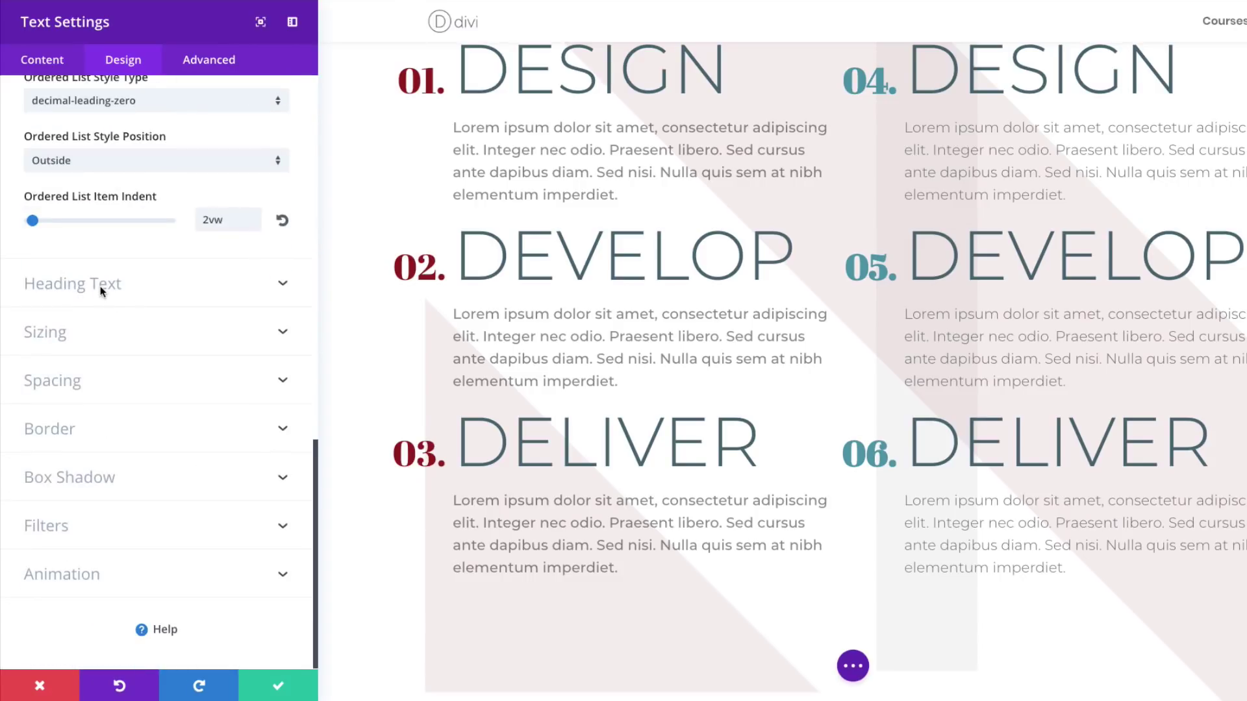
pyautogui.click(100, 286)
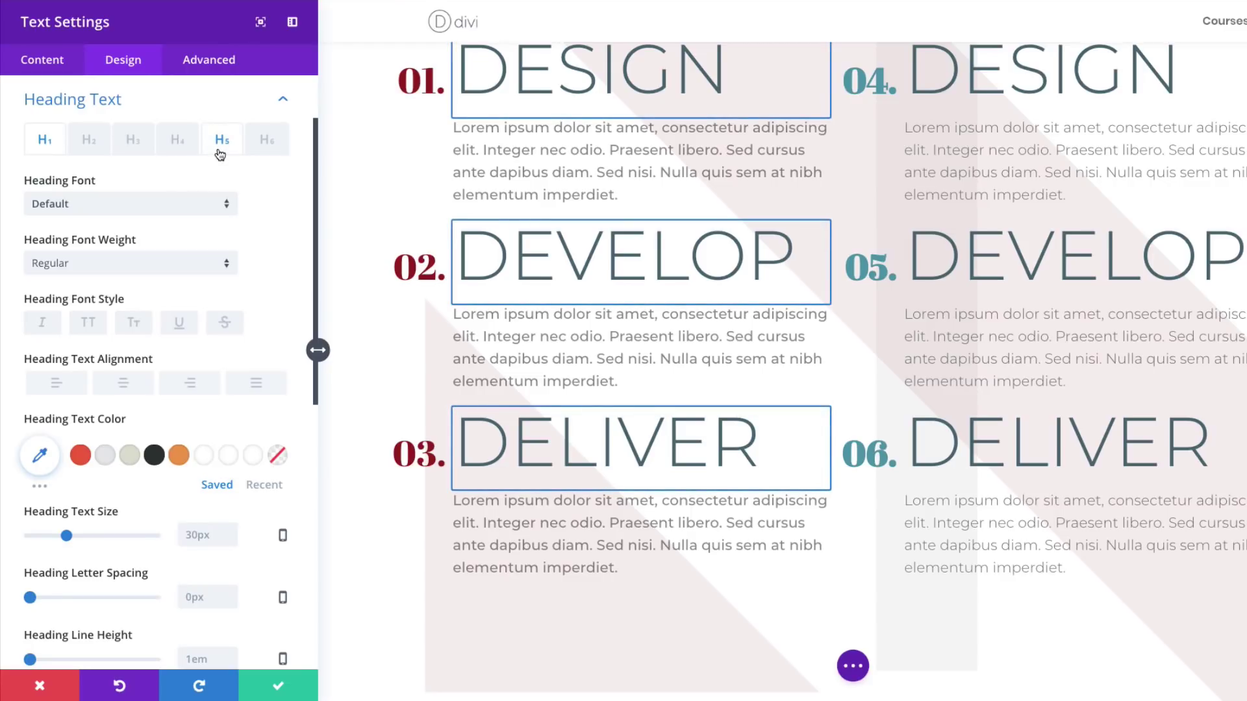
pyautogui.click(127, 266)
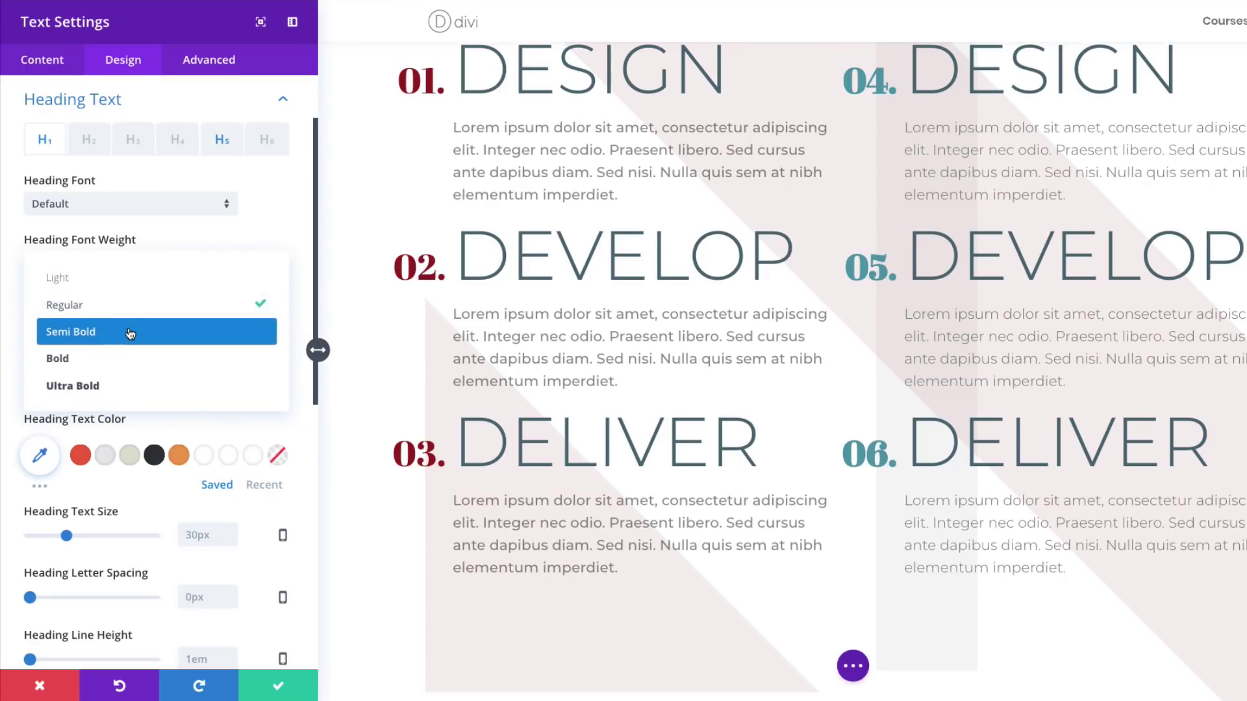
pyautogui.click(184, 277)
pyautogui.click(184, 267)
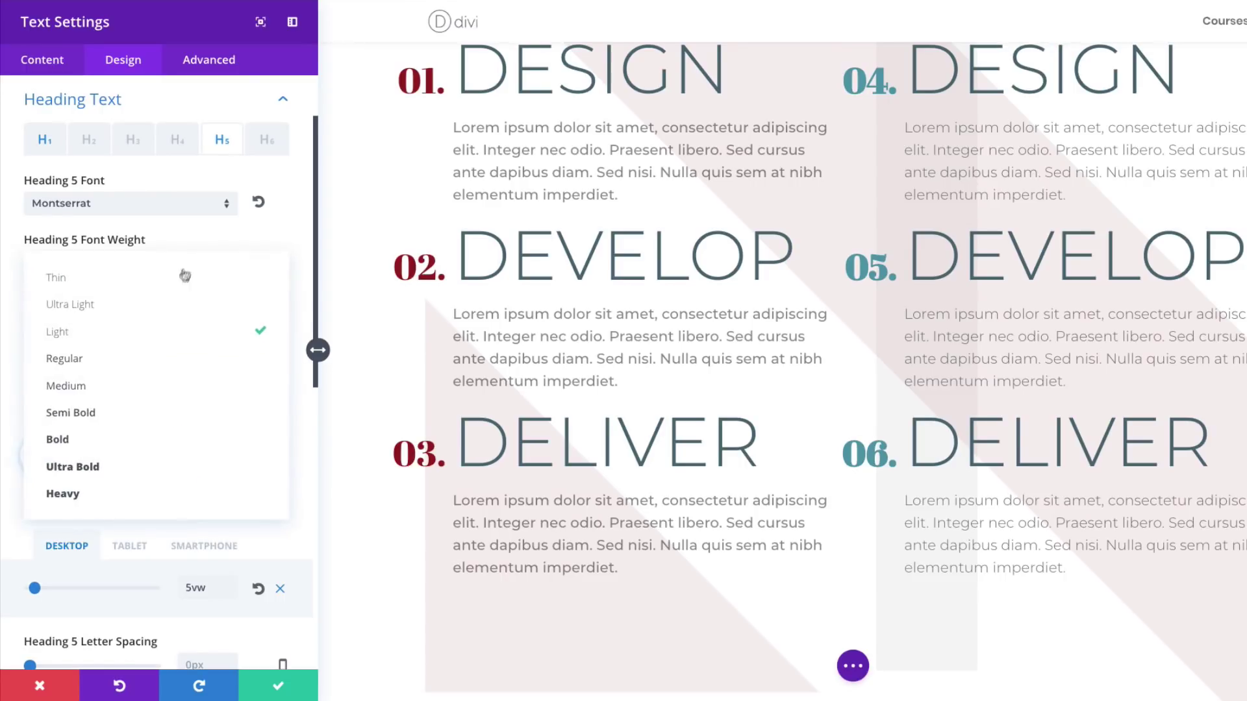
pyautogui.click(180, 292)
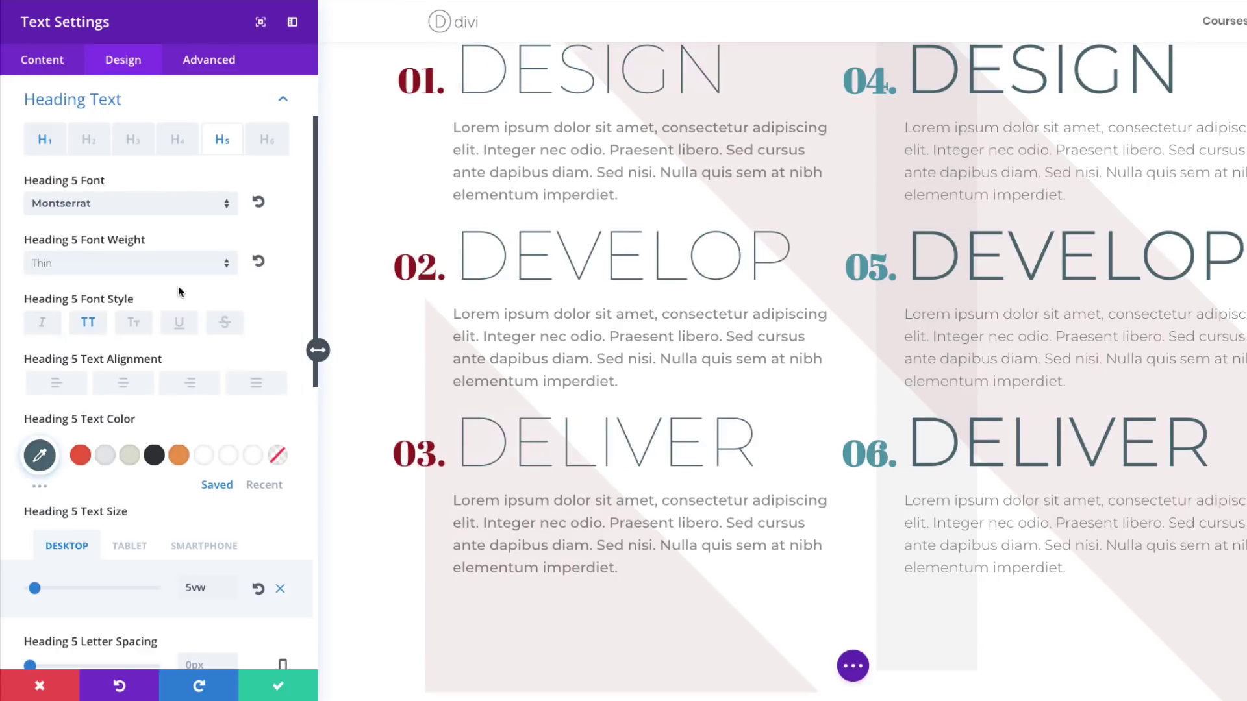
# Set the Heading 5 text color to rgba(0,0,0,0.8).
pyautogui.click(43, 460)
pyautogui.moveTo(276, 465); pyautogui.dragTo(270, 481)
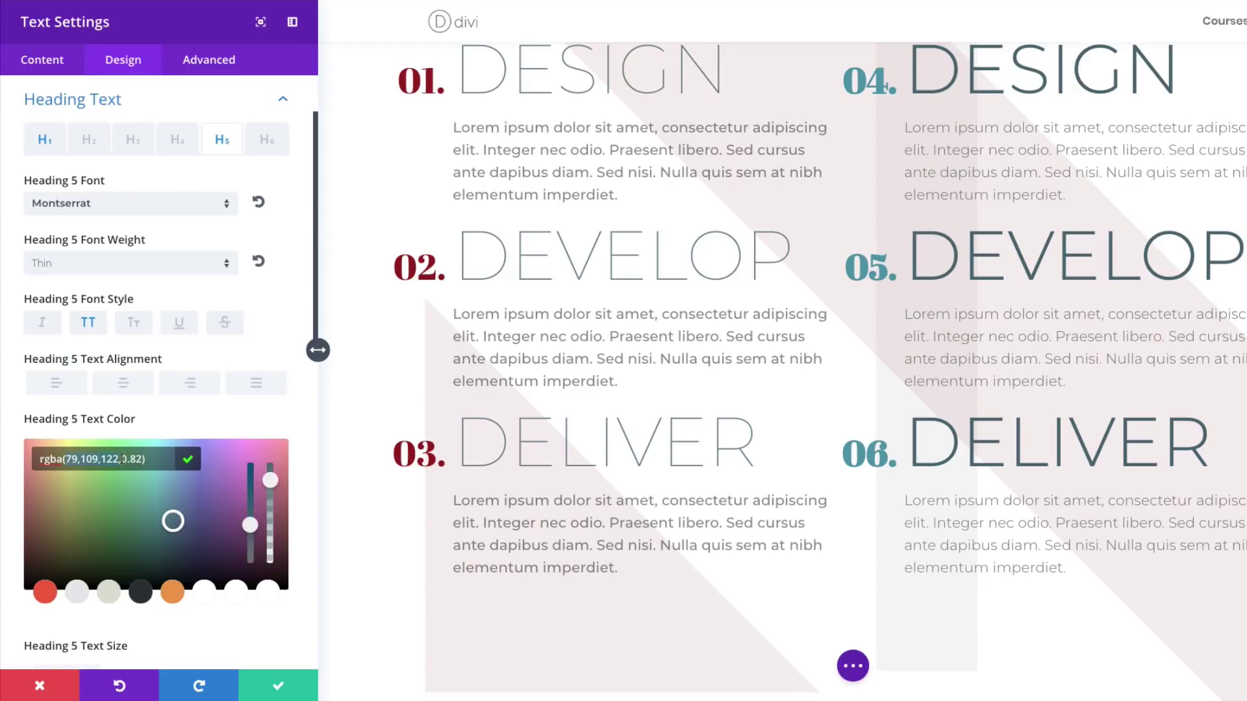
pyautogui.hotkey('ctrl', 'a')
pyautogui.write('rgba(0,0,0,0.8)')
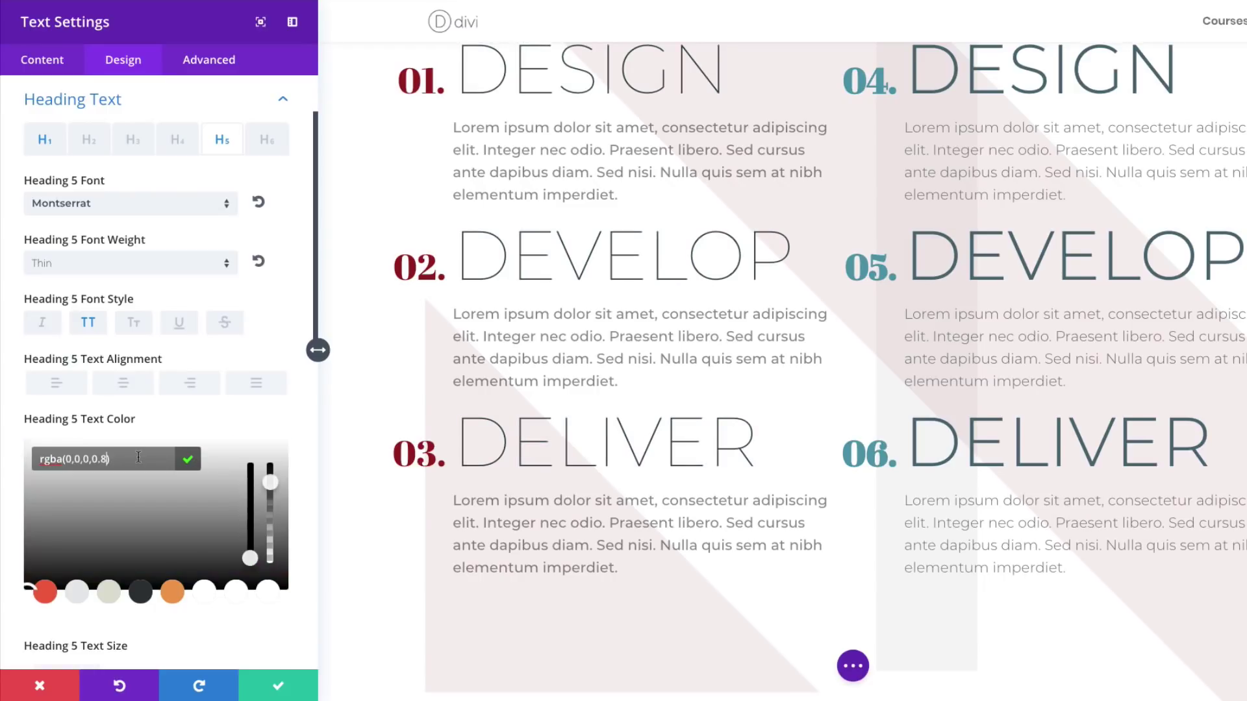
pyautogui.scroll(-3, 165, 444)
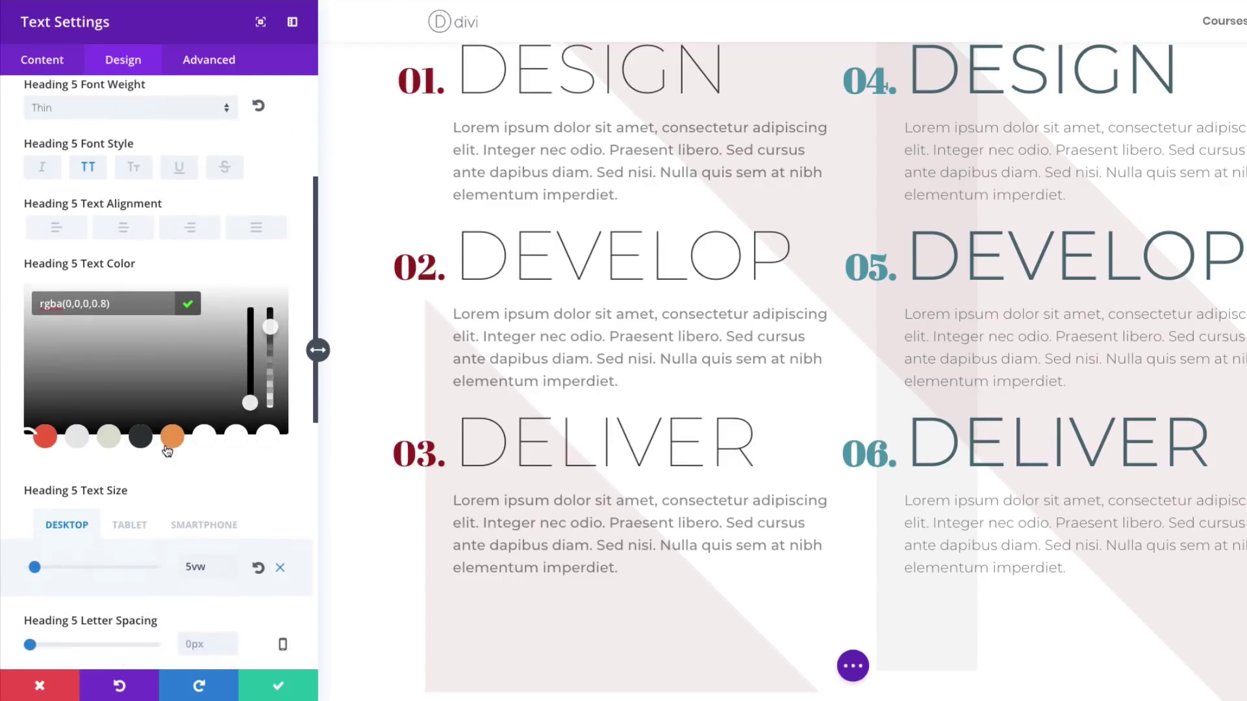
pyautogui.click(165, 444)
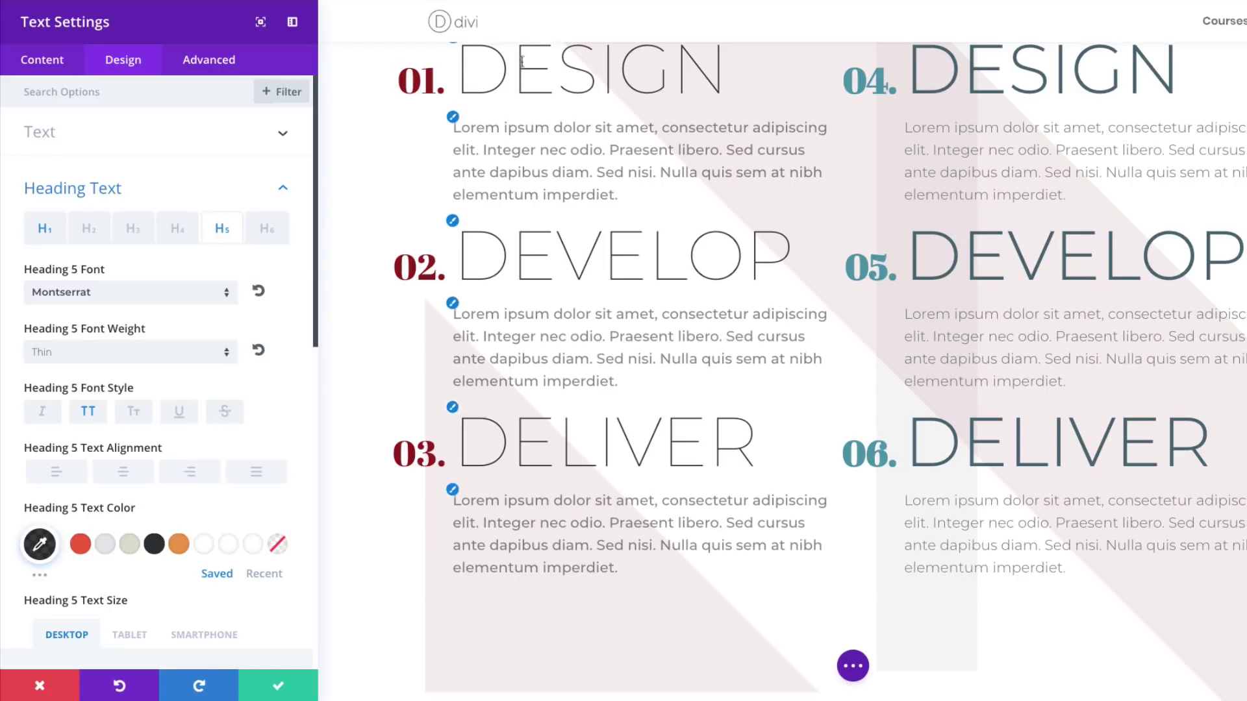
# Copy the first text module's styles, save its settings, and paste the styles onto the second column's text module.
pyautogui.scroll(2, 578, 427)
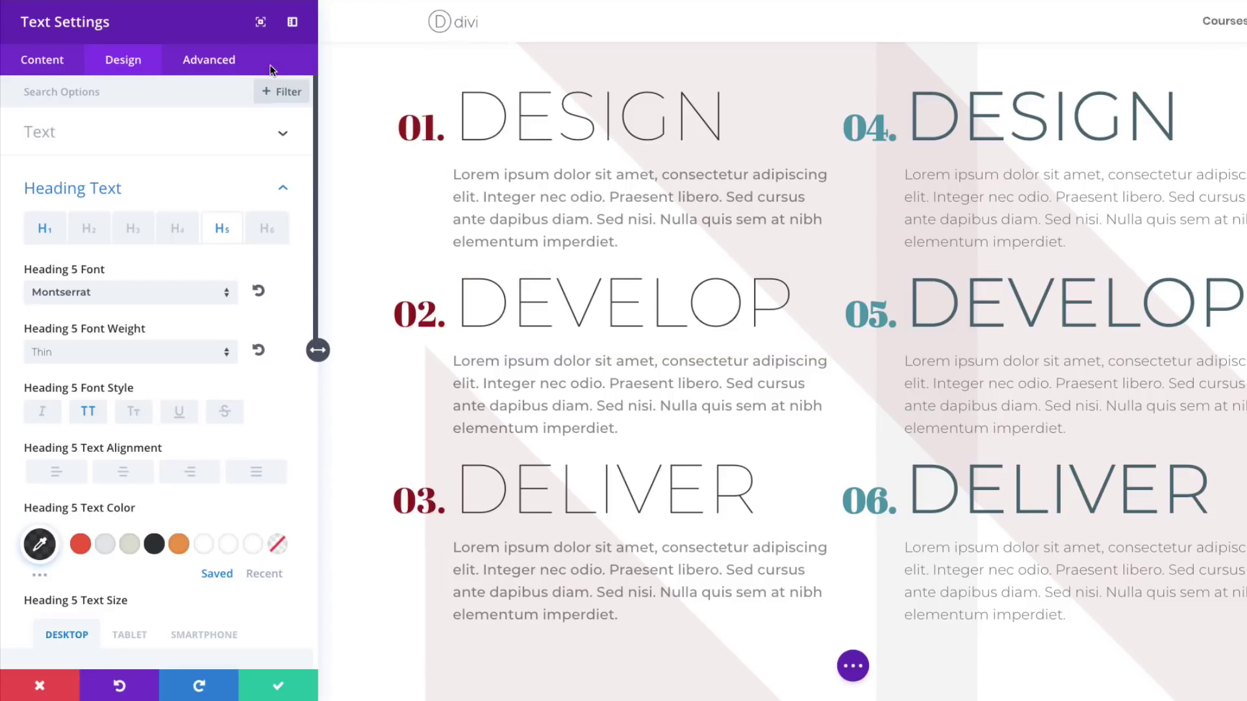
pyautogui.rightClick(143, 23)
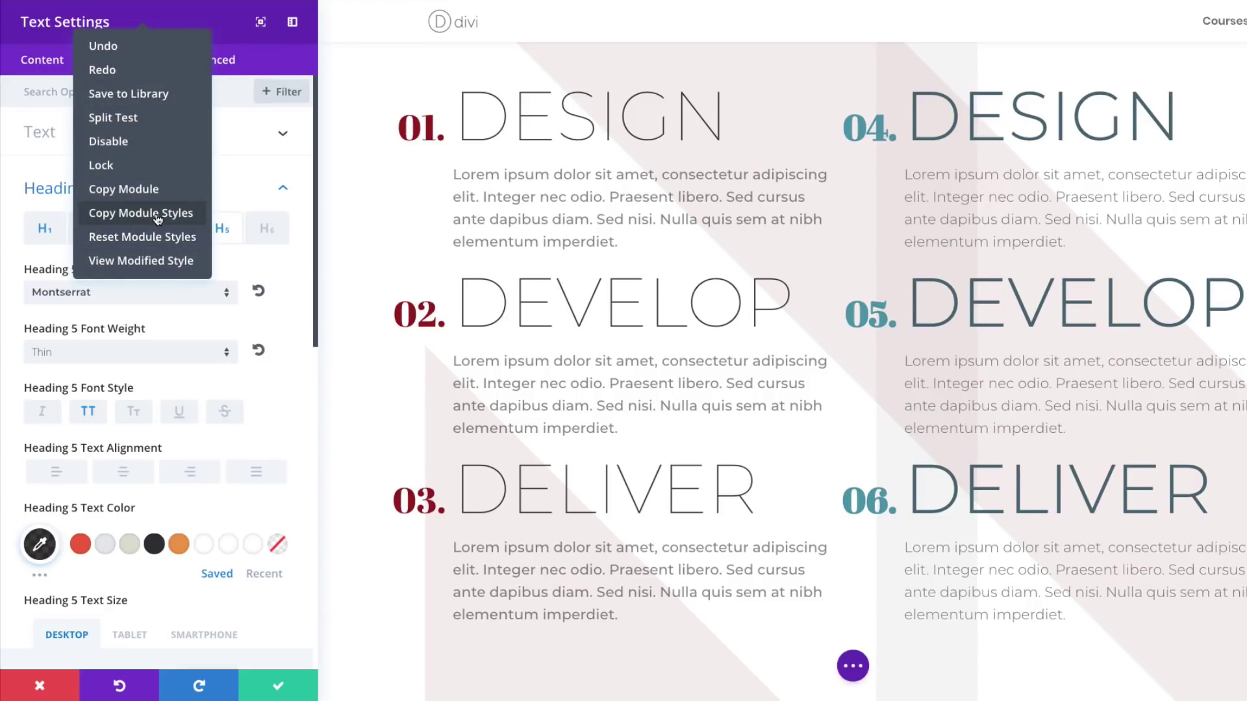
pyautogui.click(157, 215)
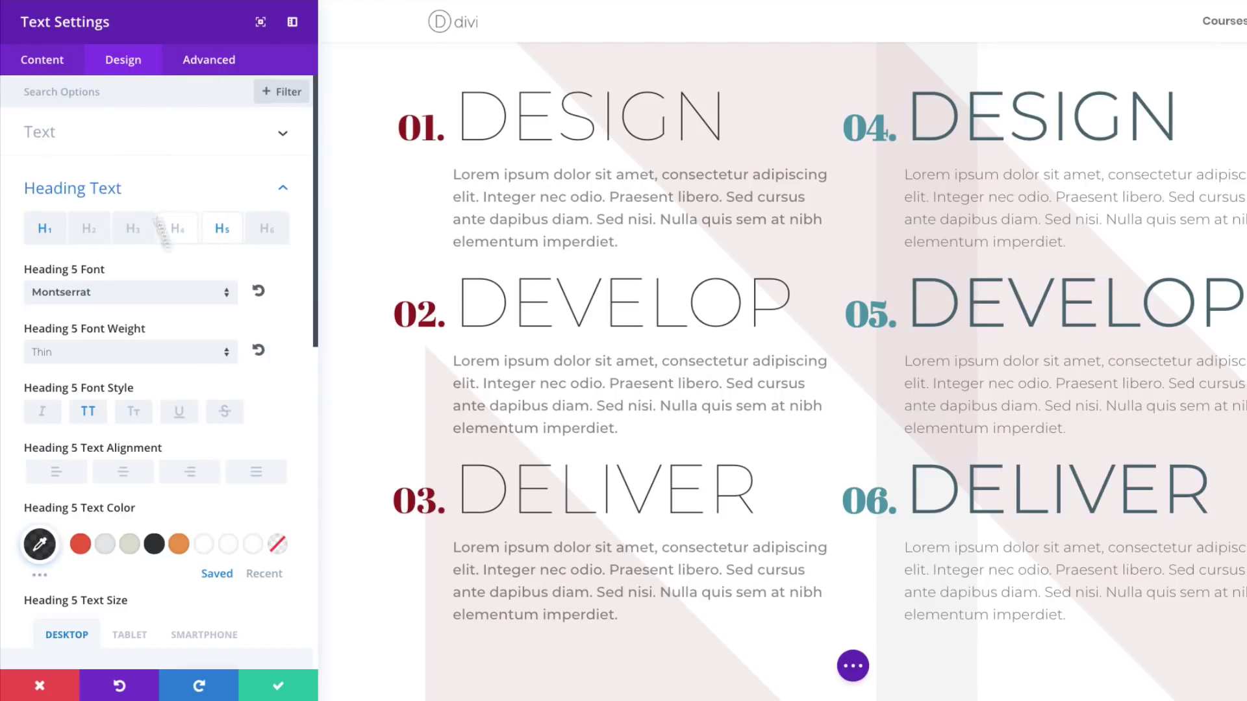
pyautogui.click(278, 686)
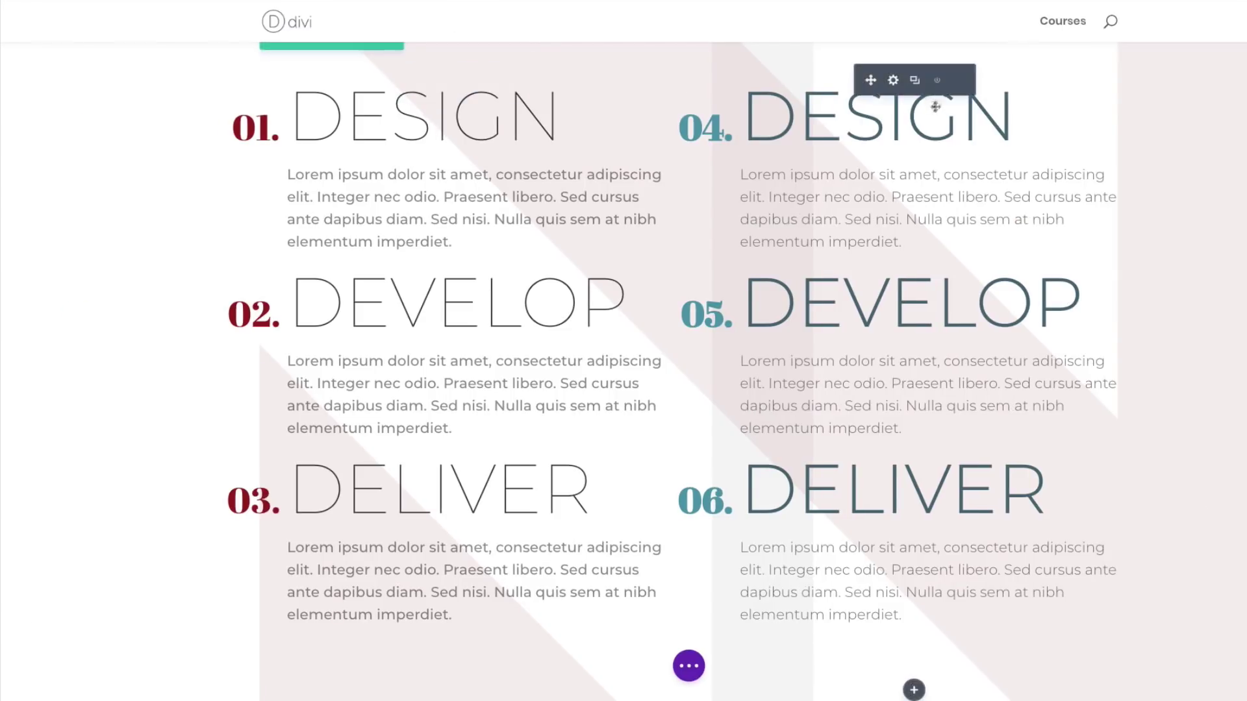
pyautogui.rightClick(906, 88)
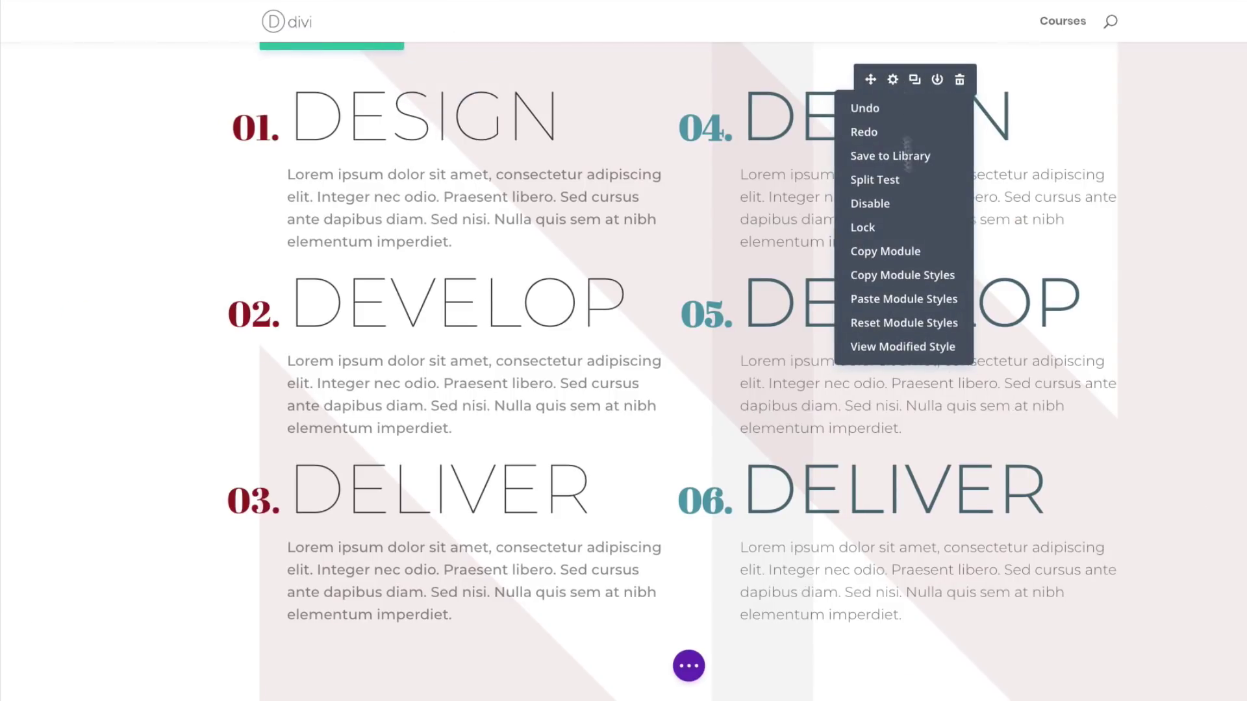
pyautogui.click(924, 302)
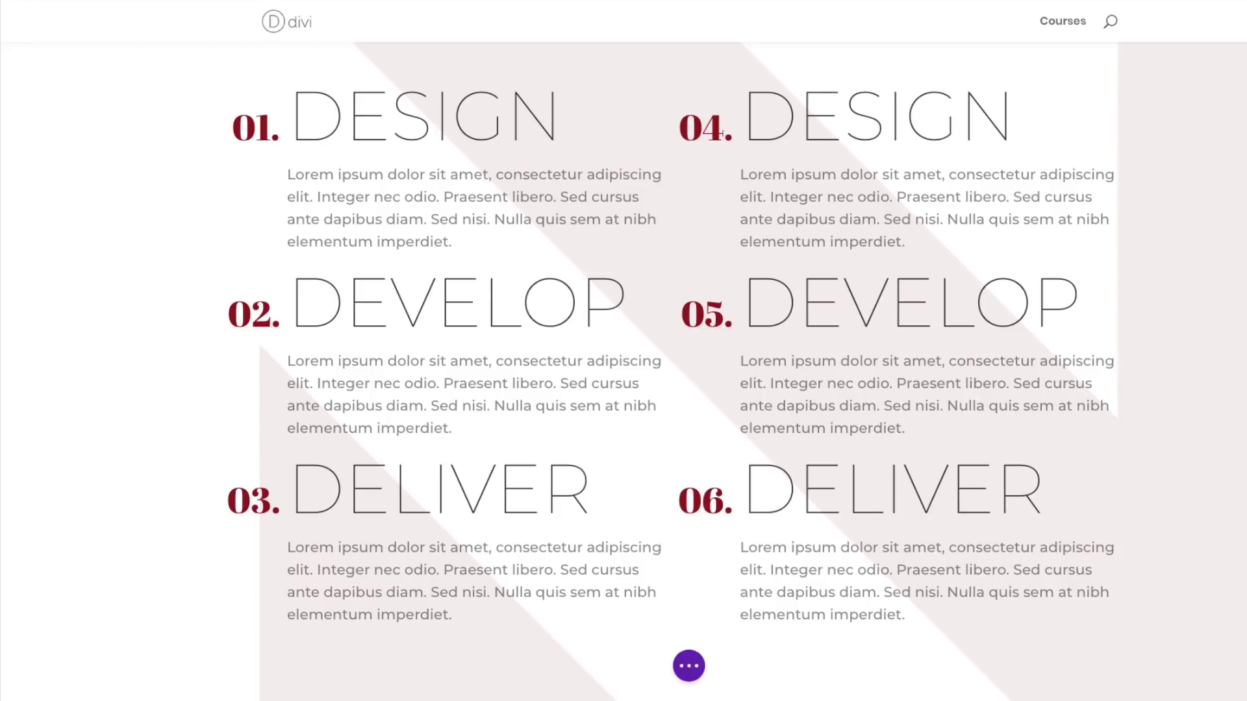
# Duplicate the section with the diagonal gradients and red numbered lists.
pyautogui.scroll(5, 409, 464)
pyautogui.moveTo(64, 287)
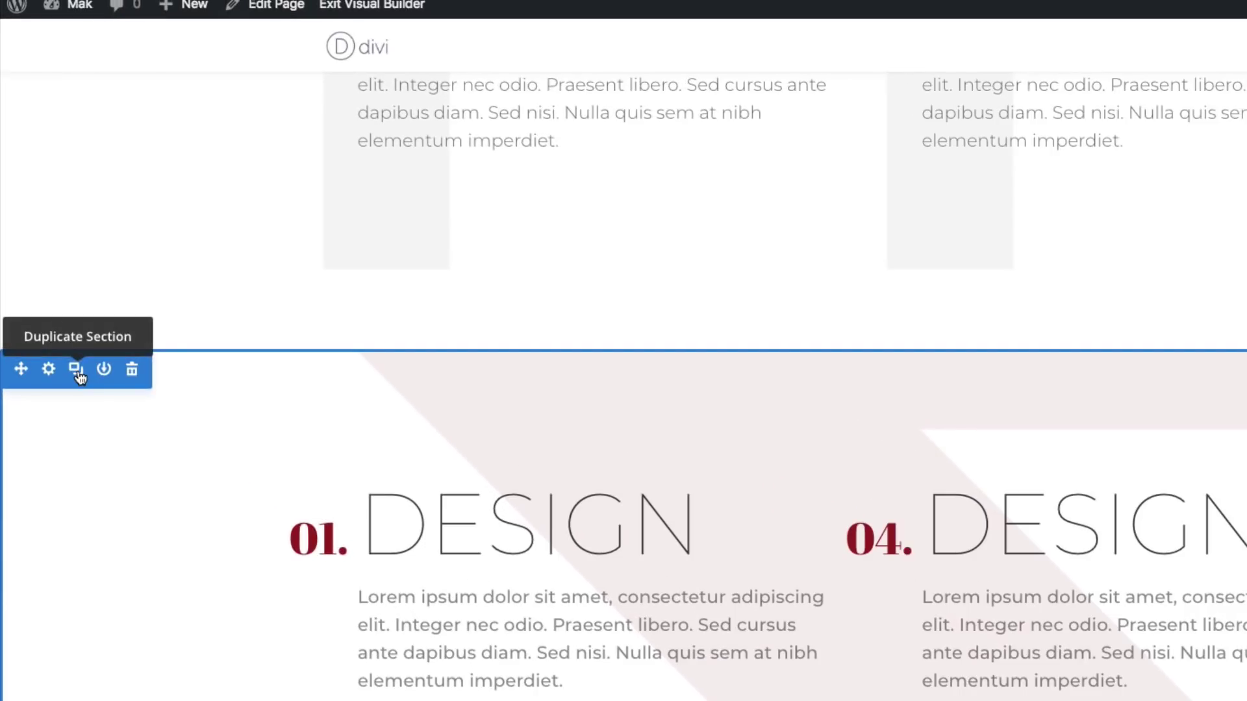
pyautogui.click(77, 372)
# Change the row layout of the lower duplicated section from two columns to a single full-width column.
pyautogui.scroll(-10, 432, 582)
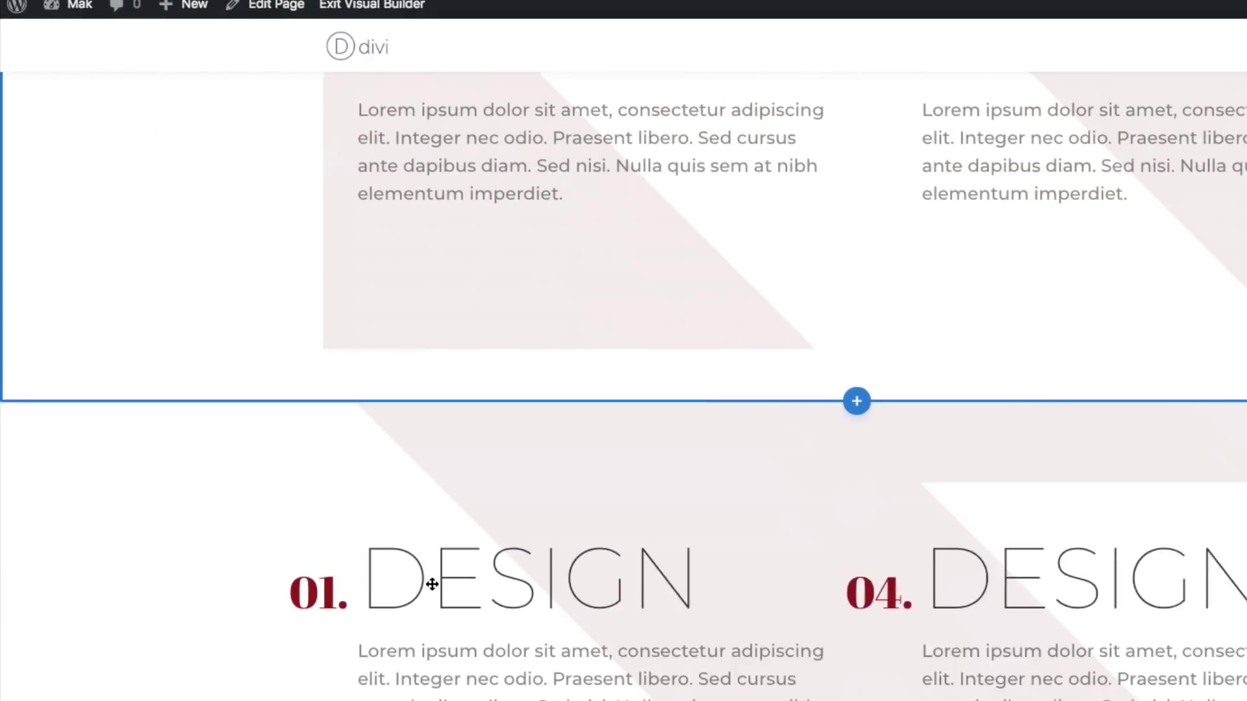
pyautogui.scroll(-2, 432, 584)
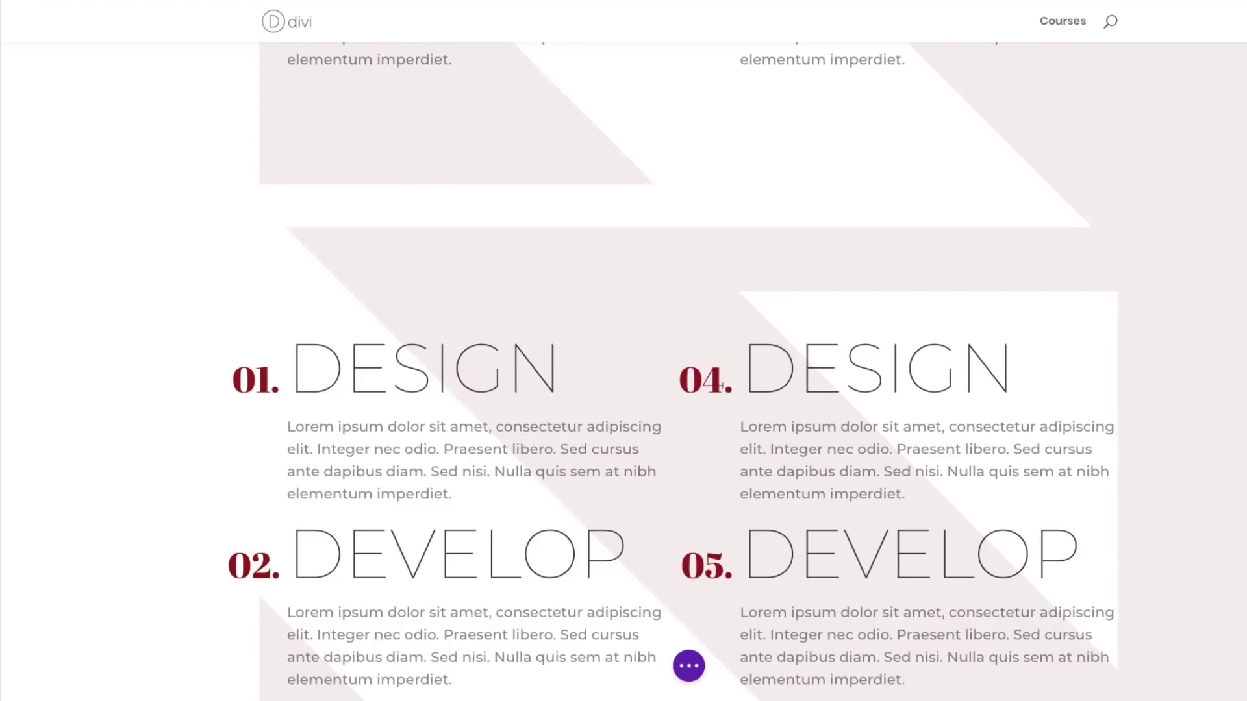
pyautogui.moveTo(556, 311)
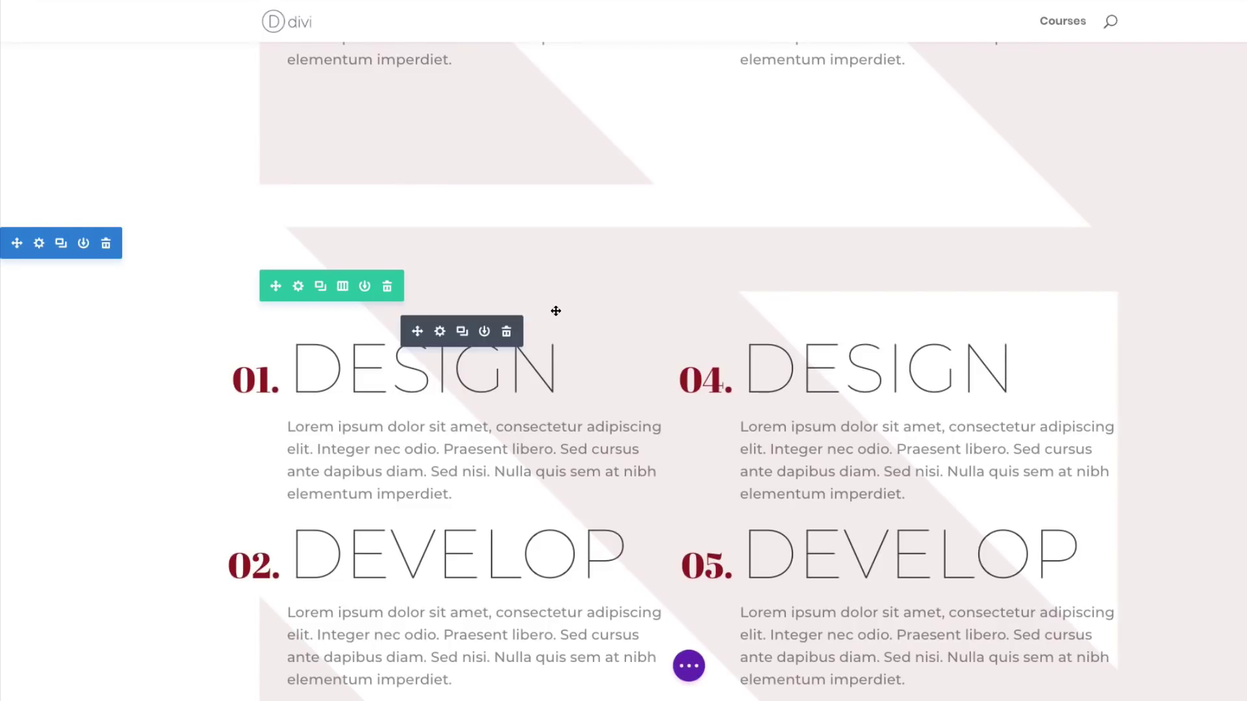
pyautogui.click(343, 289)
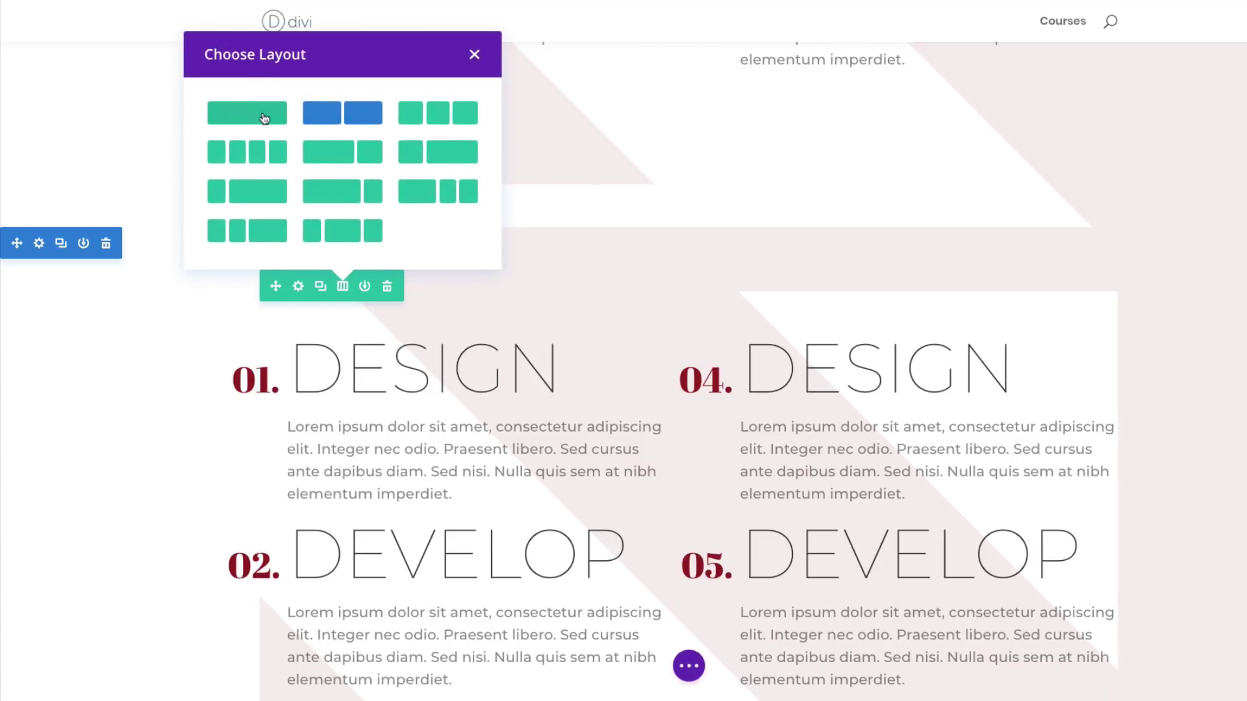
pyautogui.click(258, 120)
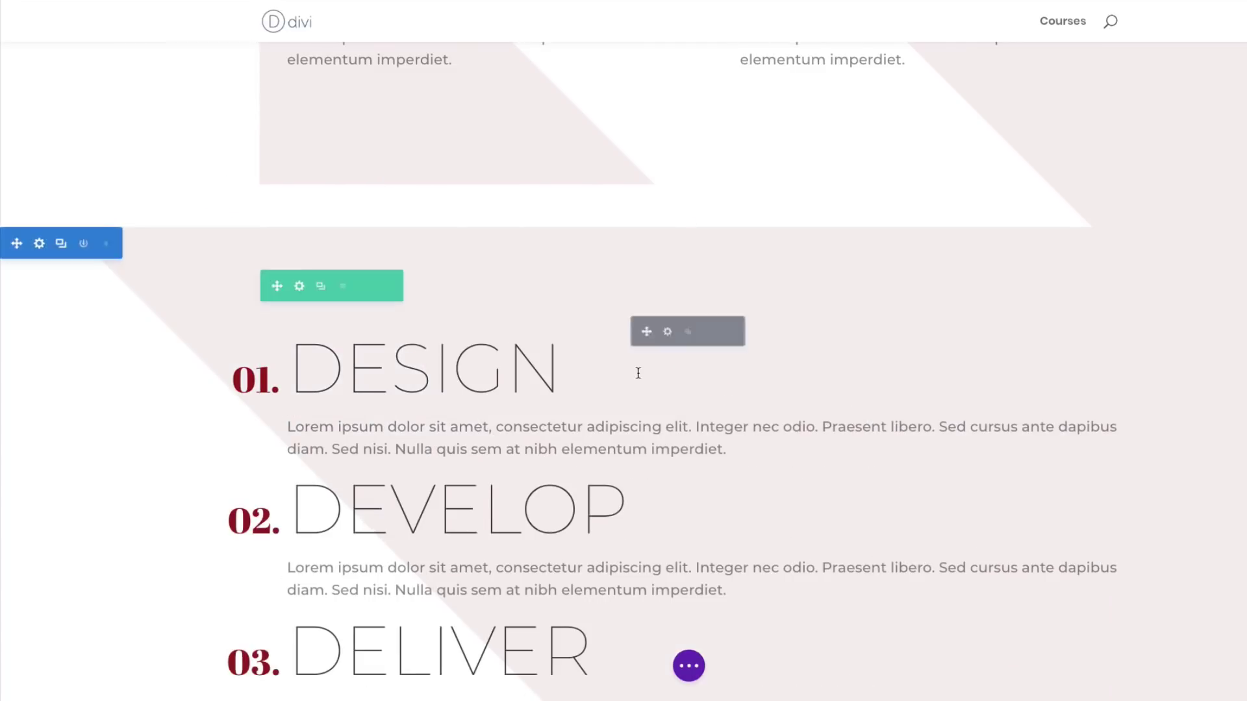
pyautogui.scroll(-8, 641, 375)
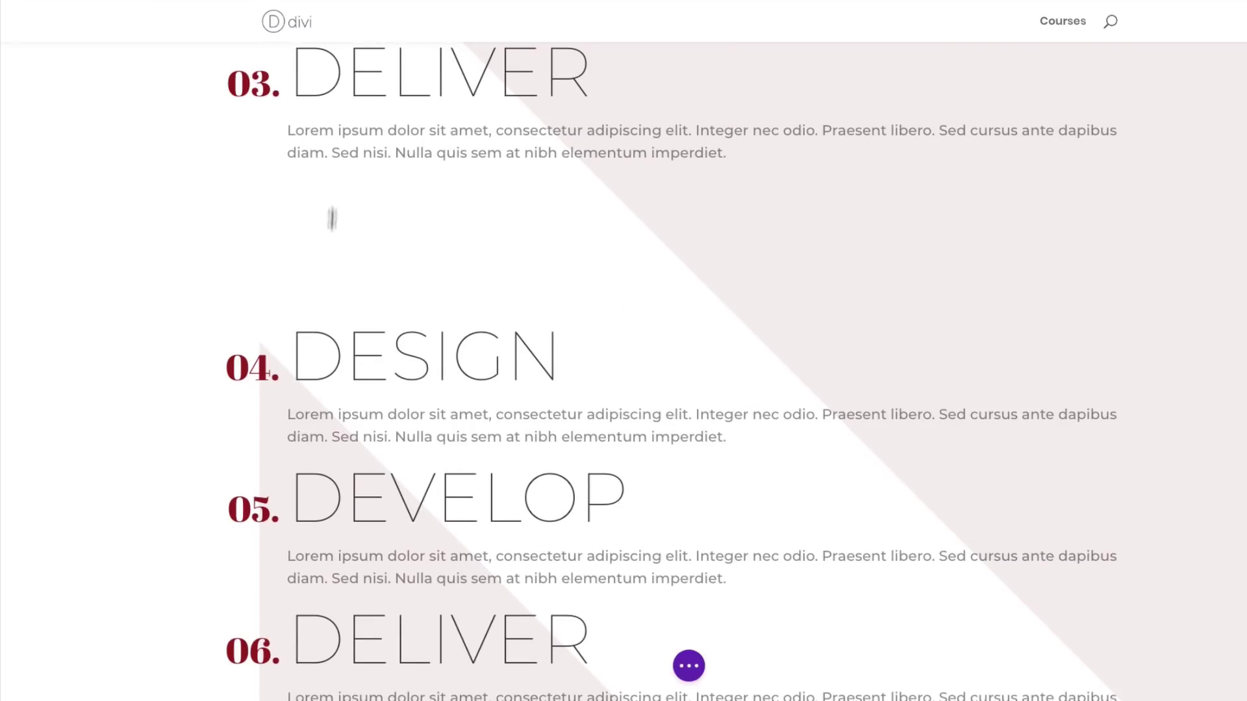
pyautogui.scroll(4, 329, 217)
pyautogui.scroll(-1, 474, 455)
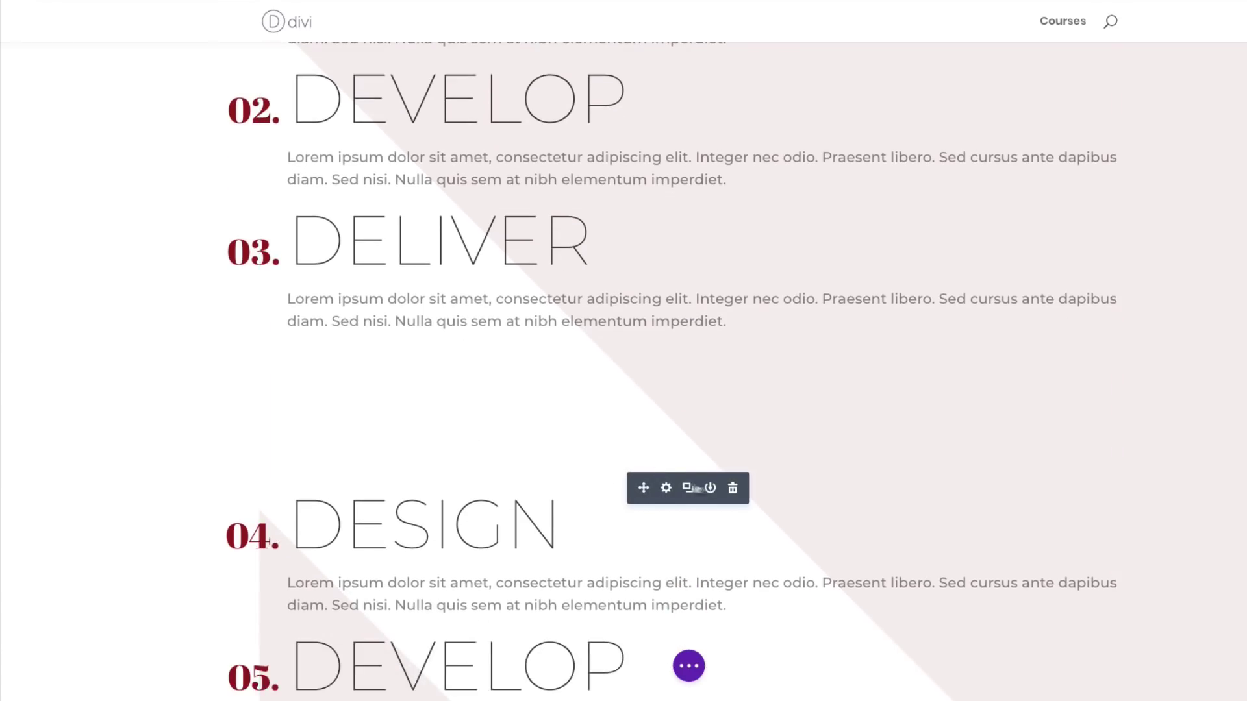
# Delete the second text module, holding items 04 to 06, from the single-column row.
pyautogui.click(731, 491)
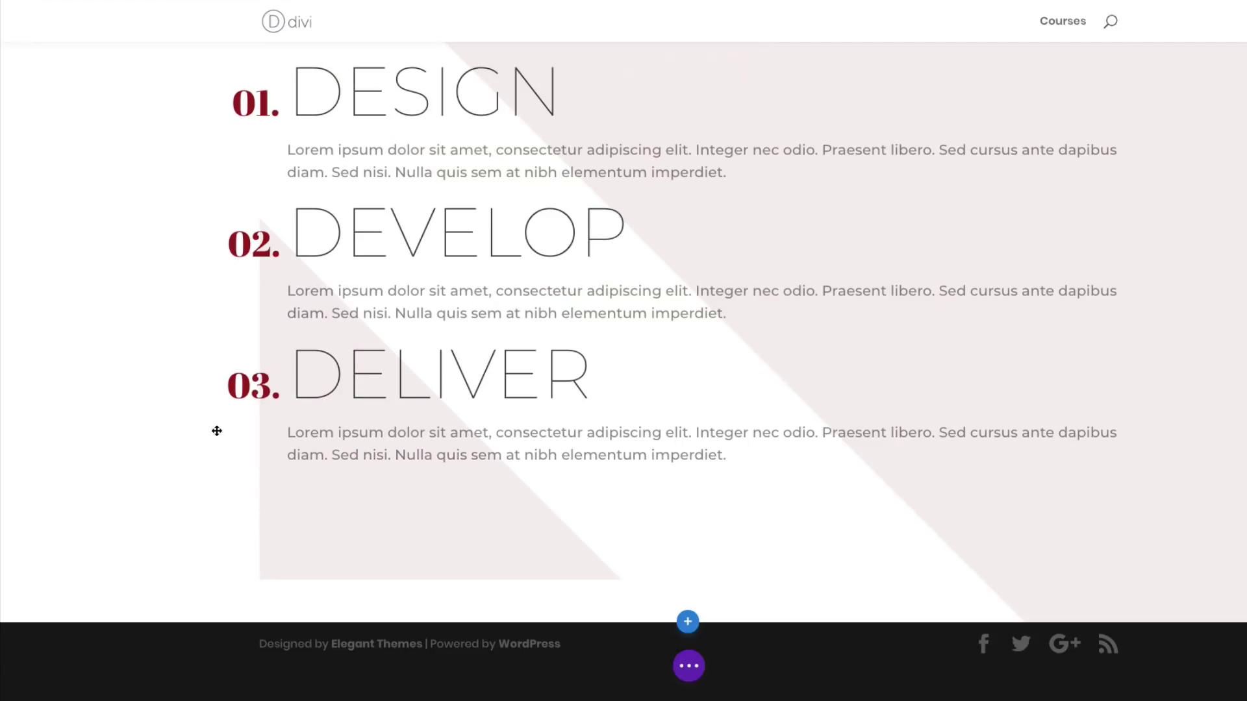
pyautogui.scroll(7, 358, 409)
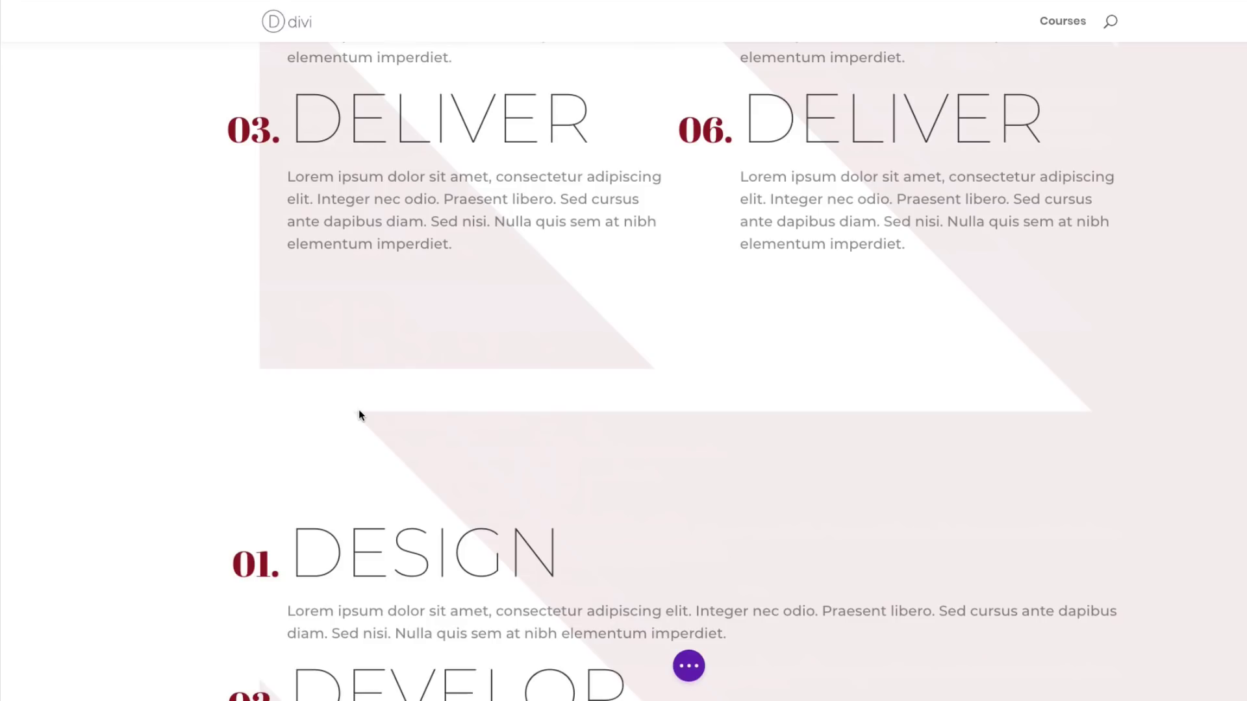
pyautogui.scroll(-3, 358, 409)
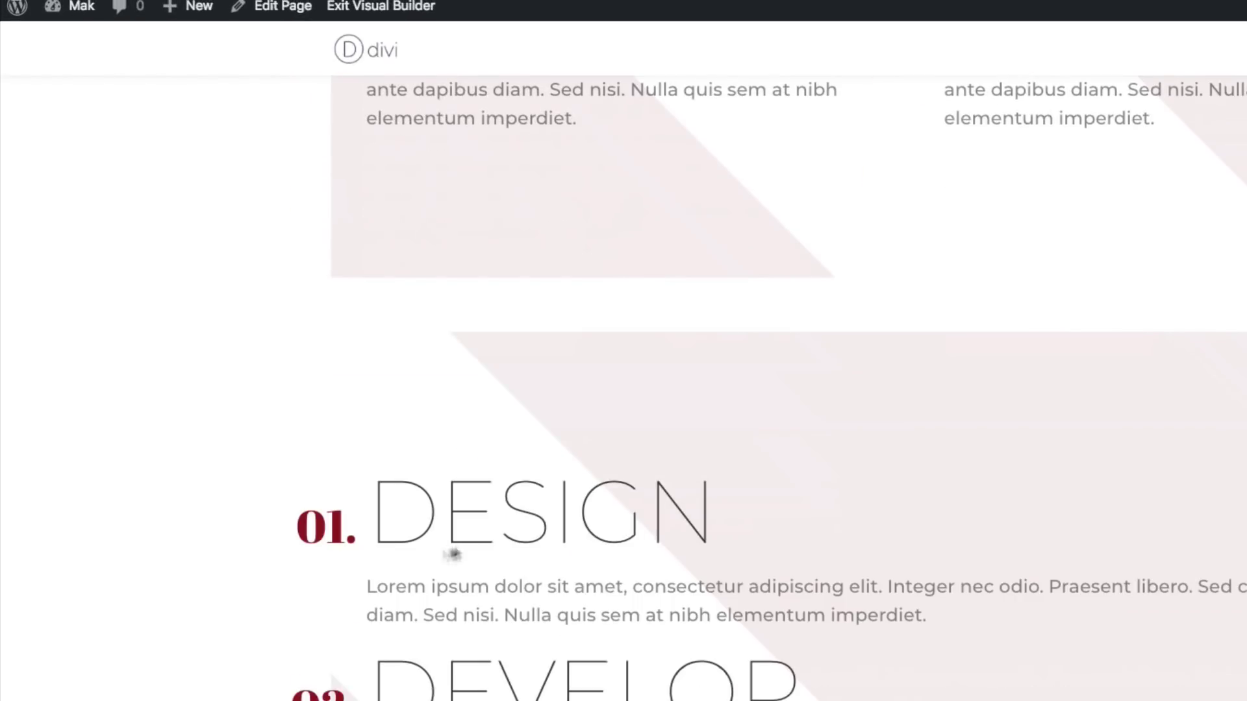
# Set the first background gradient color of the lower single-column section to #559cad.
pyautogui.moveTo(29, 282)
pyautogui.click(50, 354)
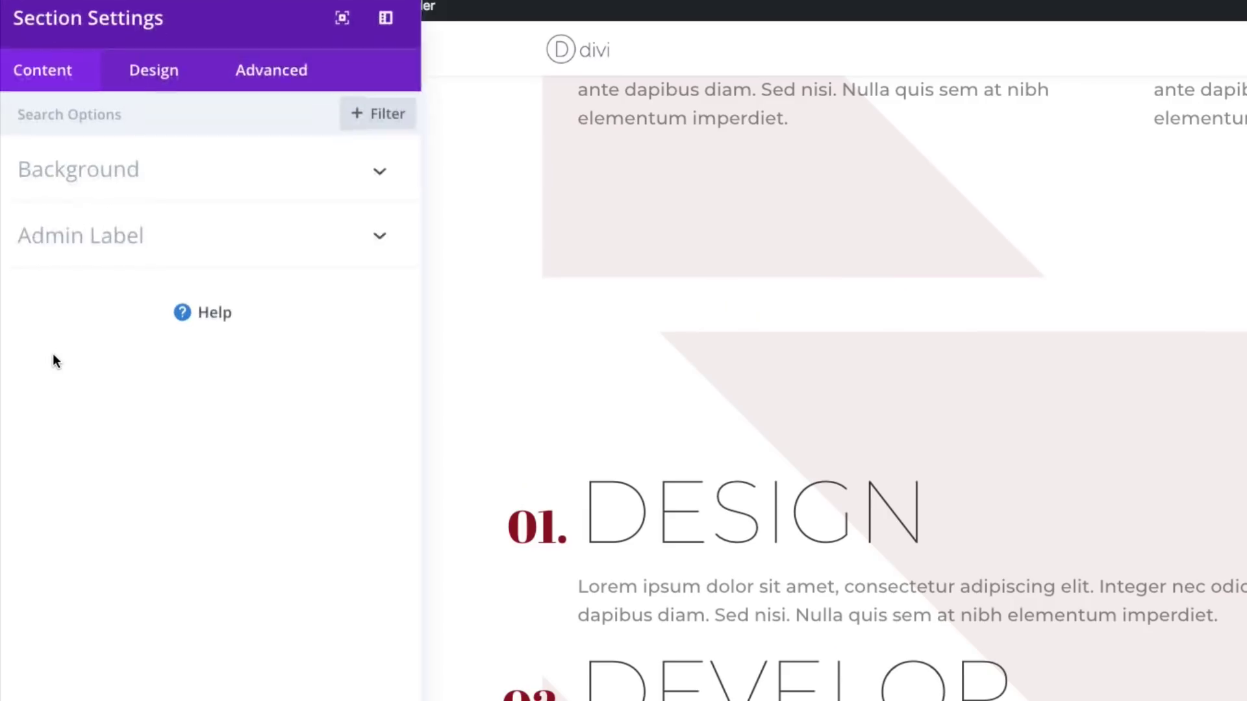
pyautogui.click(124, 195)
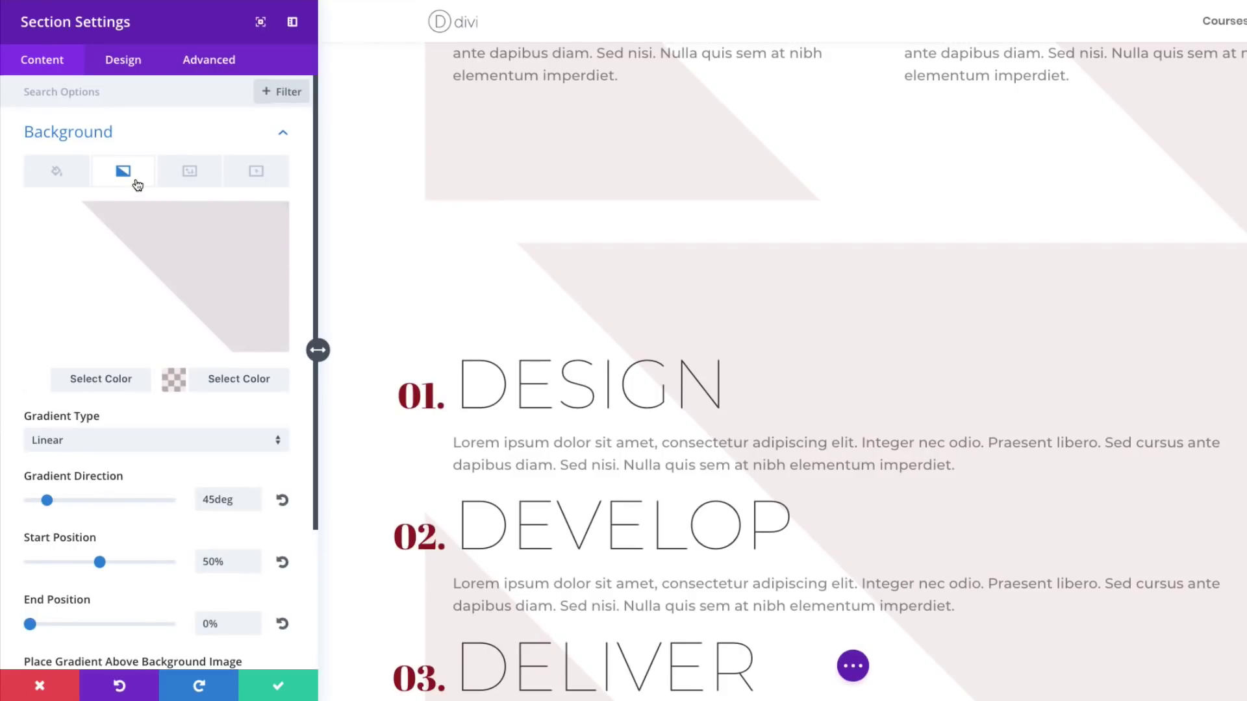
pyautogui.click(79, 232)
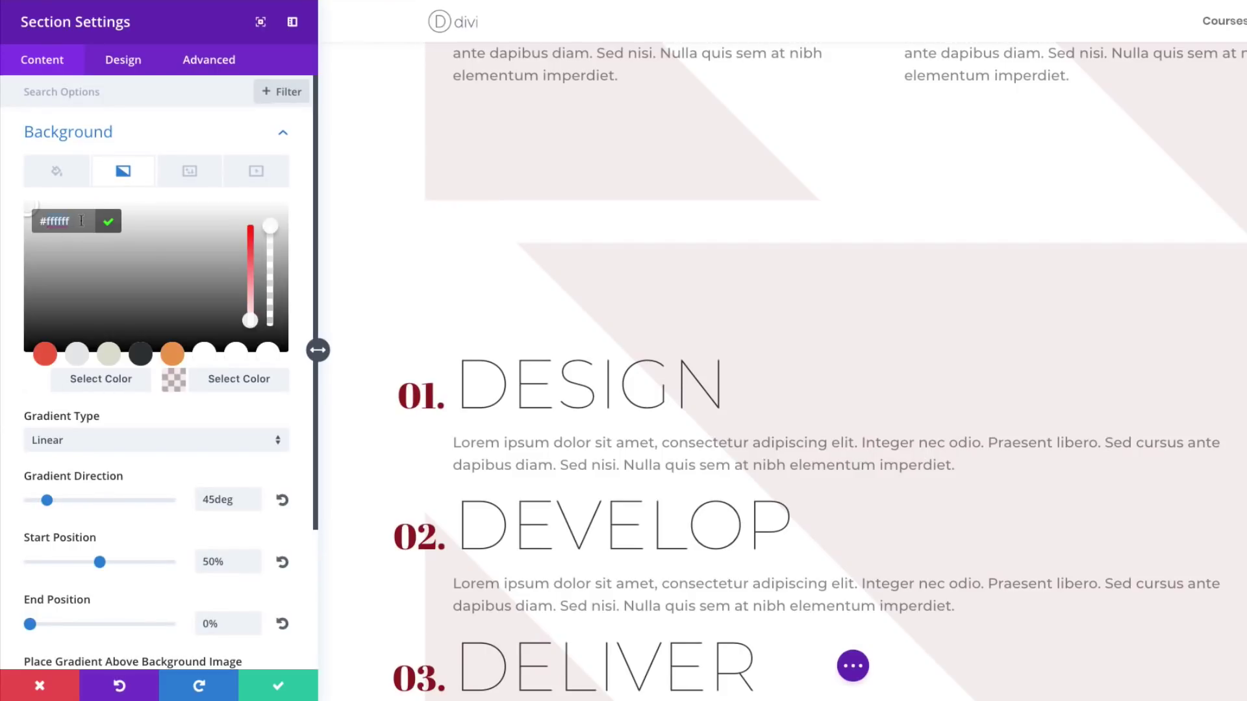
pyautogui.write('#5b9cad')
# Set the section's second gradient color to #4f6d7a at full opacity and save the section settings.
pyautogui.click(173, 380)
pyautogui.write('#9b1d20')
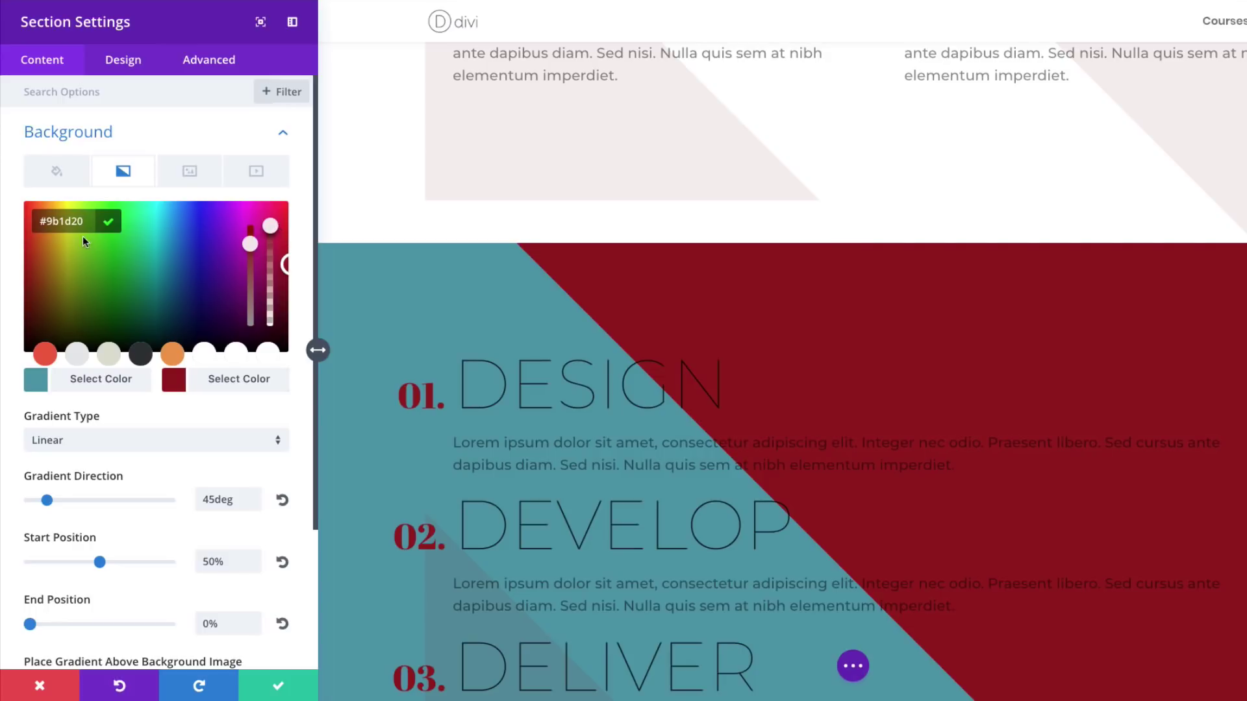
pyautogui.hotkey('ctrl', 'a')
pyautogui.write('#4f6d7a')
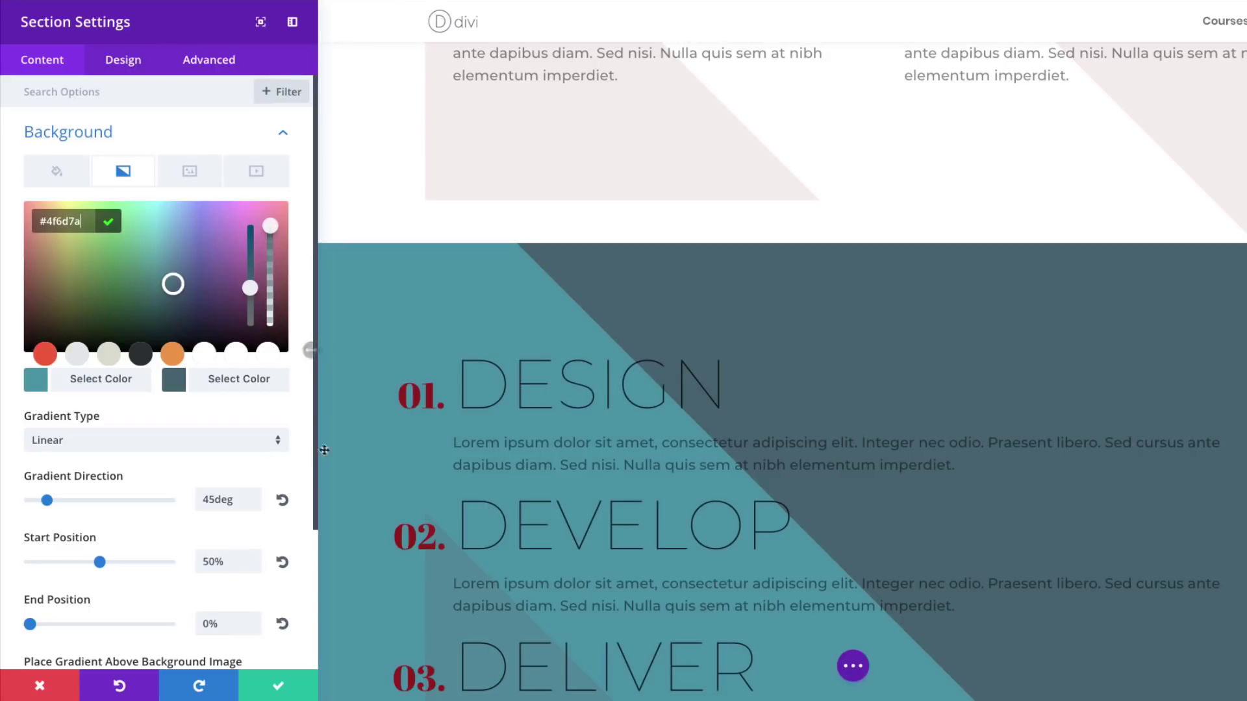
pyautogui.click(276, 688)
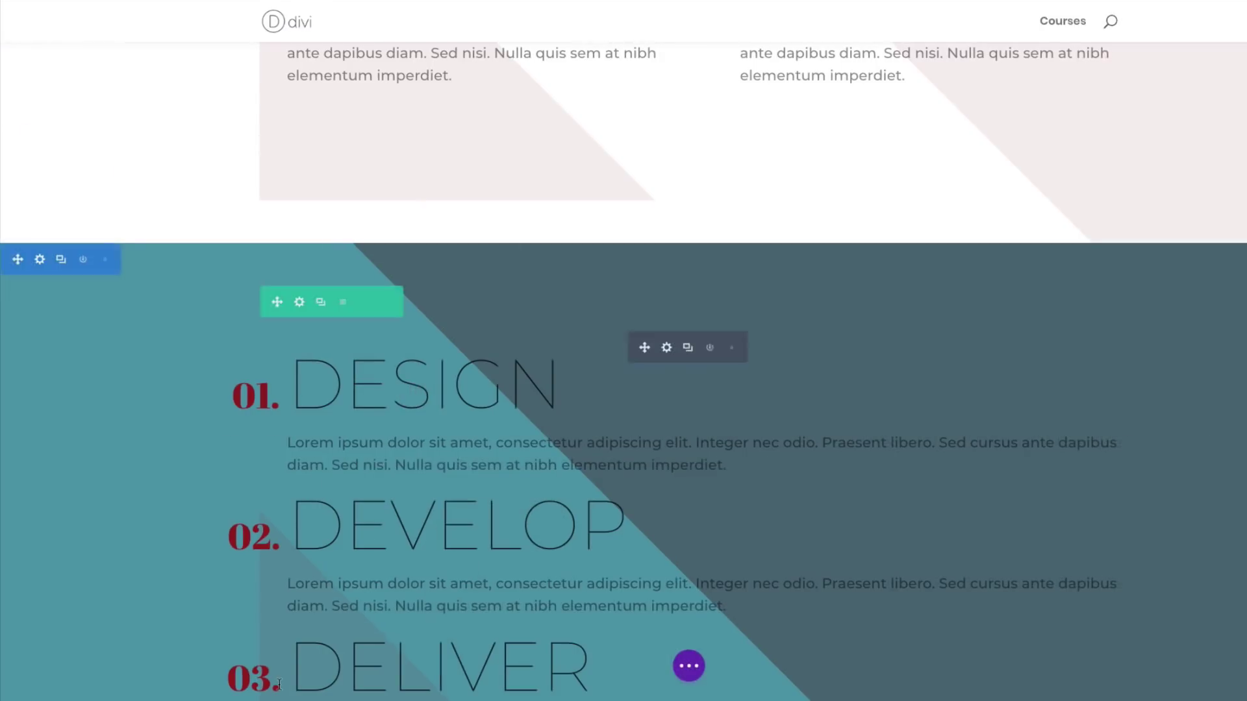
# Set the first background gradient color of the row in the teal section to #4f6d7a and save the row settings.
pyautogui.click(298, 303)
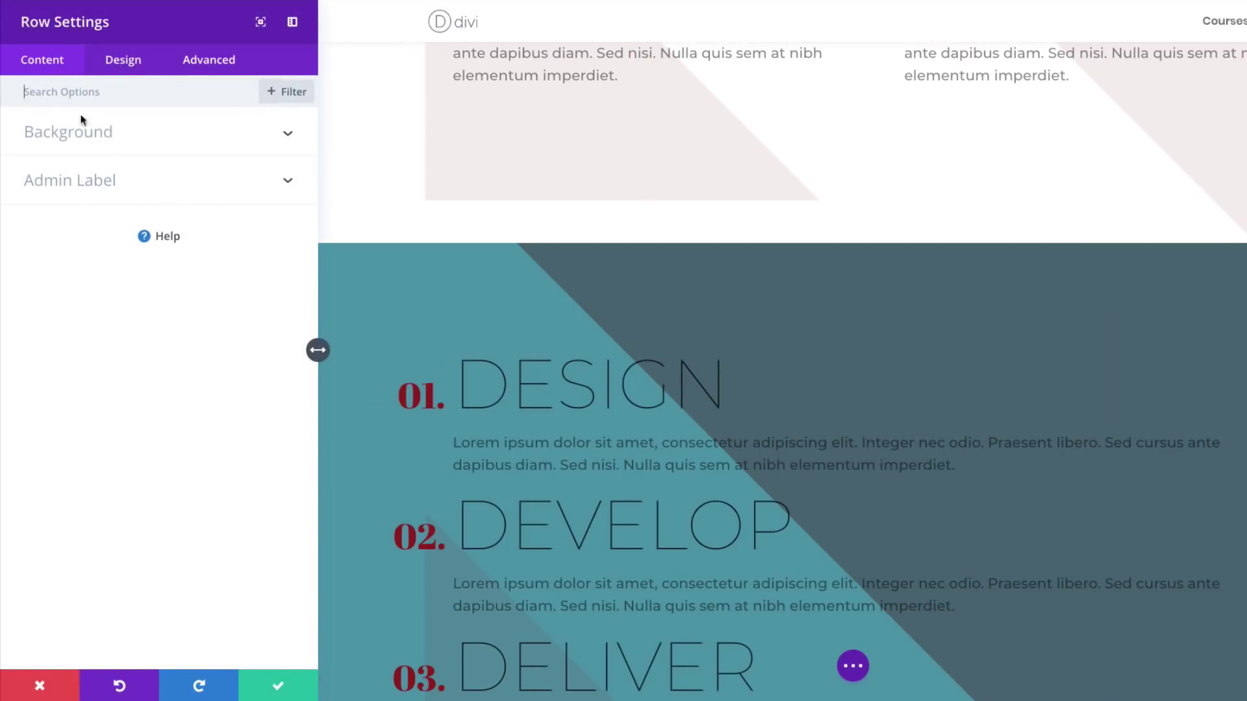
pyautogui.click(90, 132)
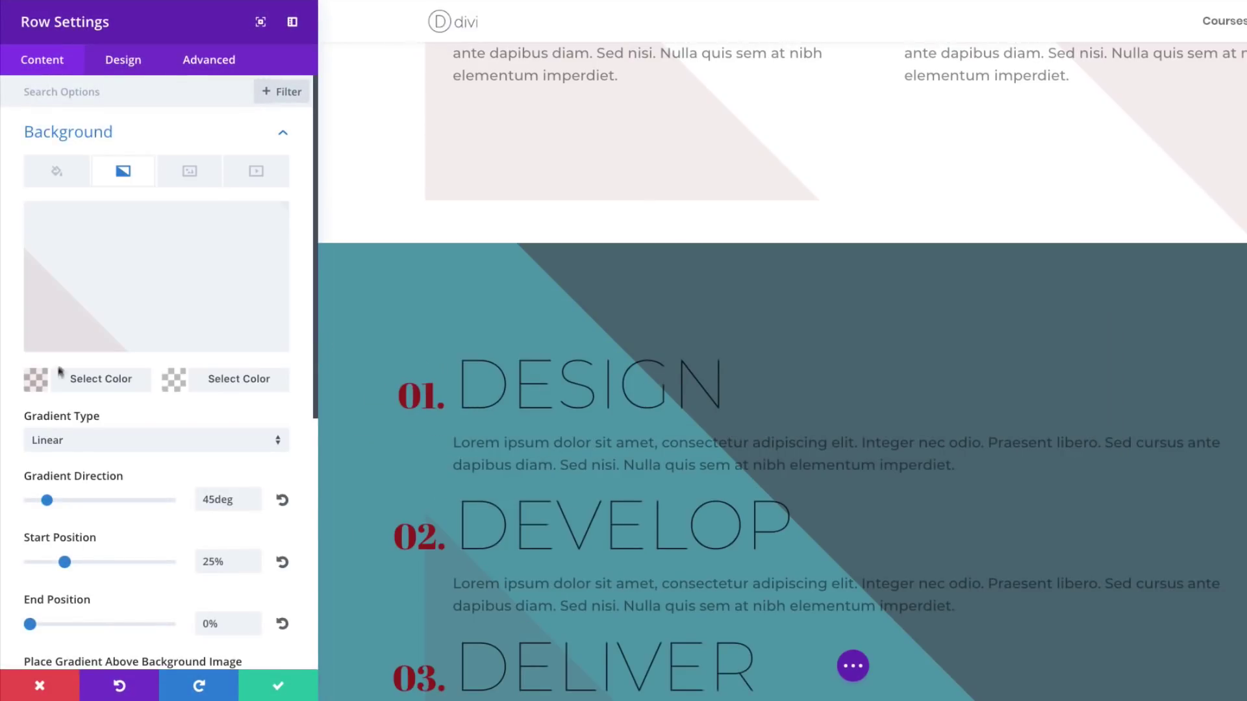
pyautogui.click(32, 380)
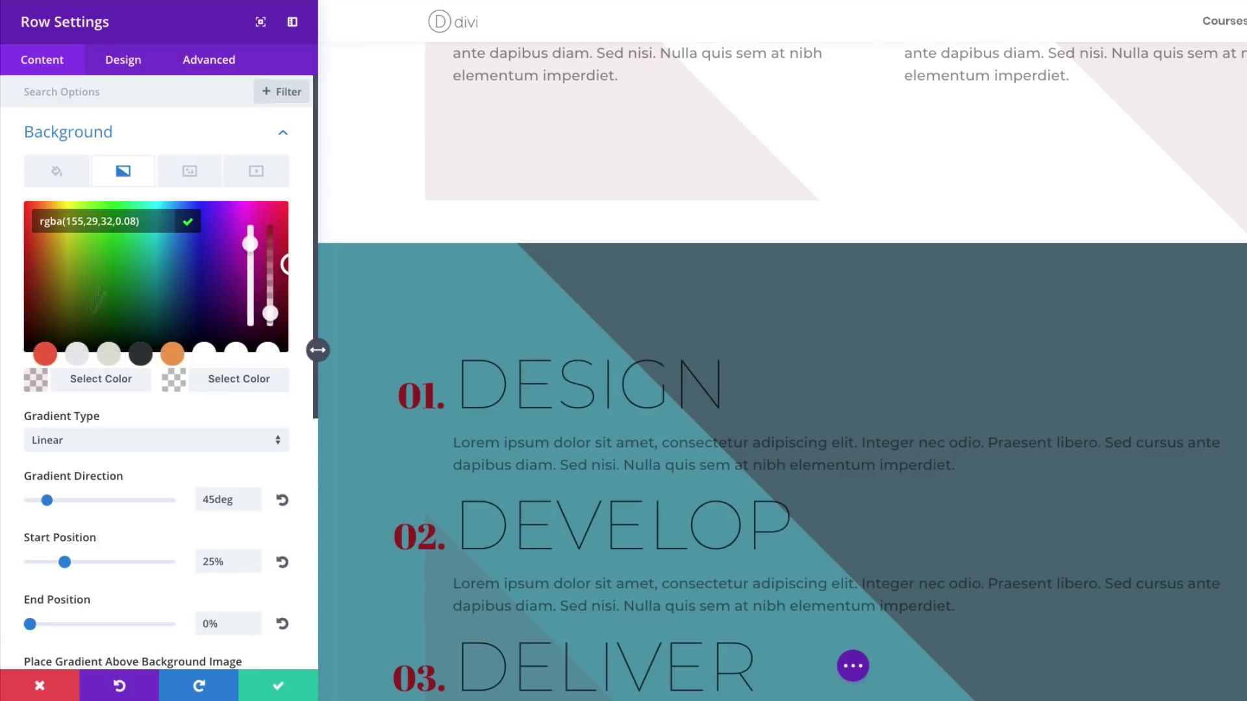
pyautogui.moveTo(271, 313); pyautogui.dragTo(282, 229)
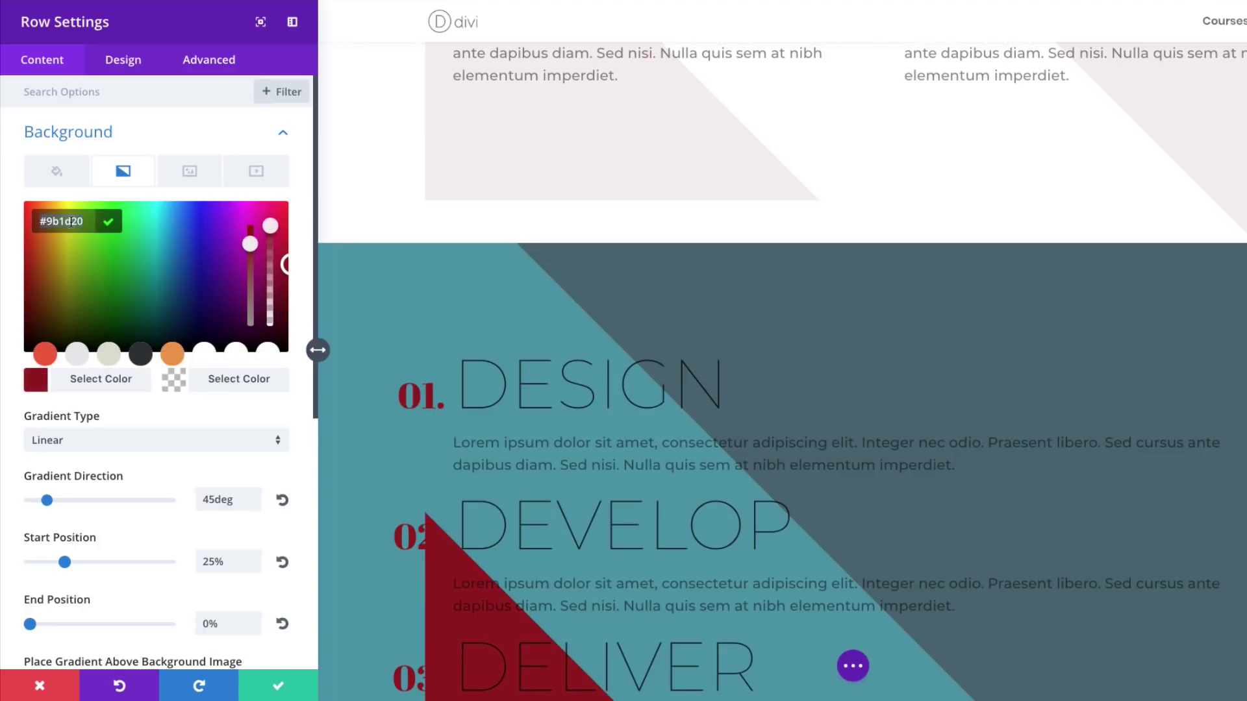
pyautogui.hotkey('ctrl', 'a')
pyautogui.write('#4f6d7a')
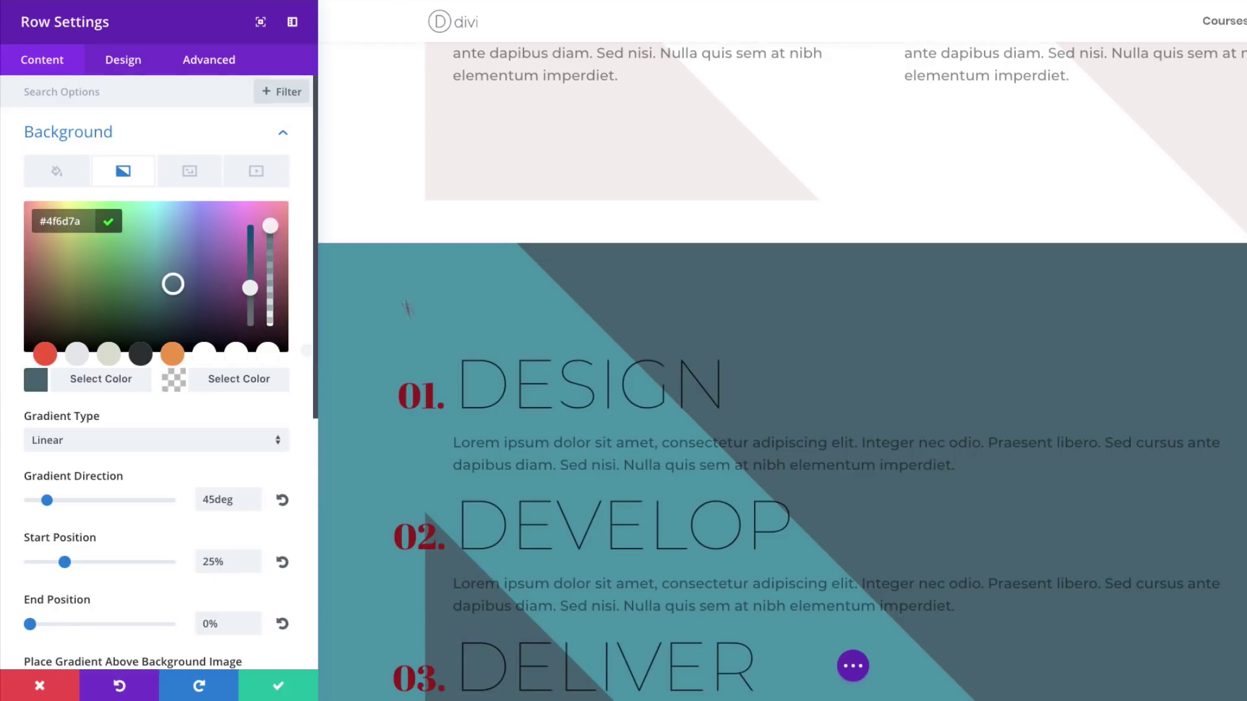
pyautogui.scroll(-1, 490, 568)
pyautogui.scroll(-5, 490, 568)
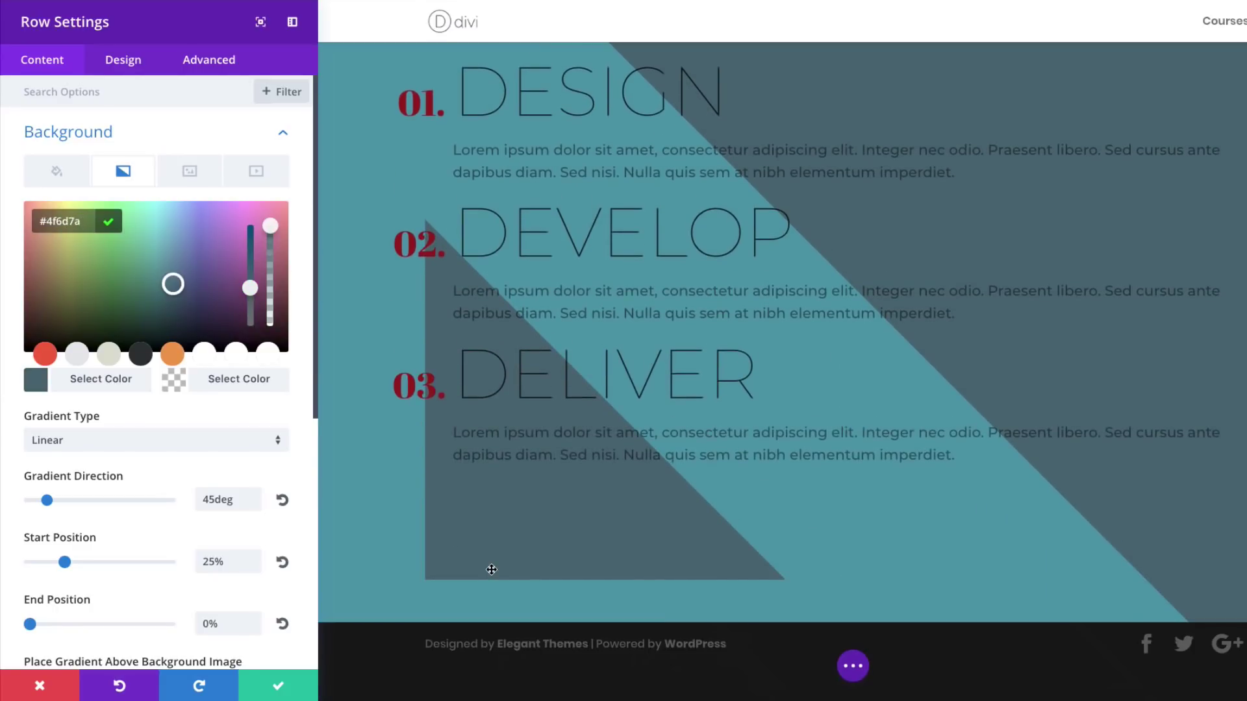
pyautogui.scroll(5, 492, 569)
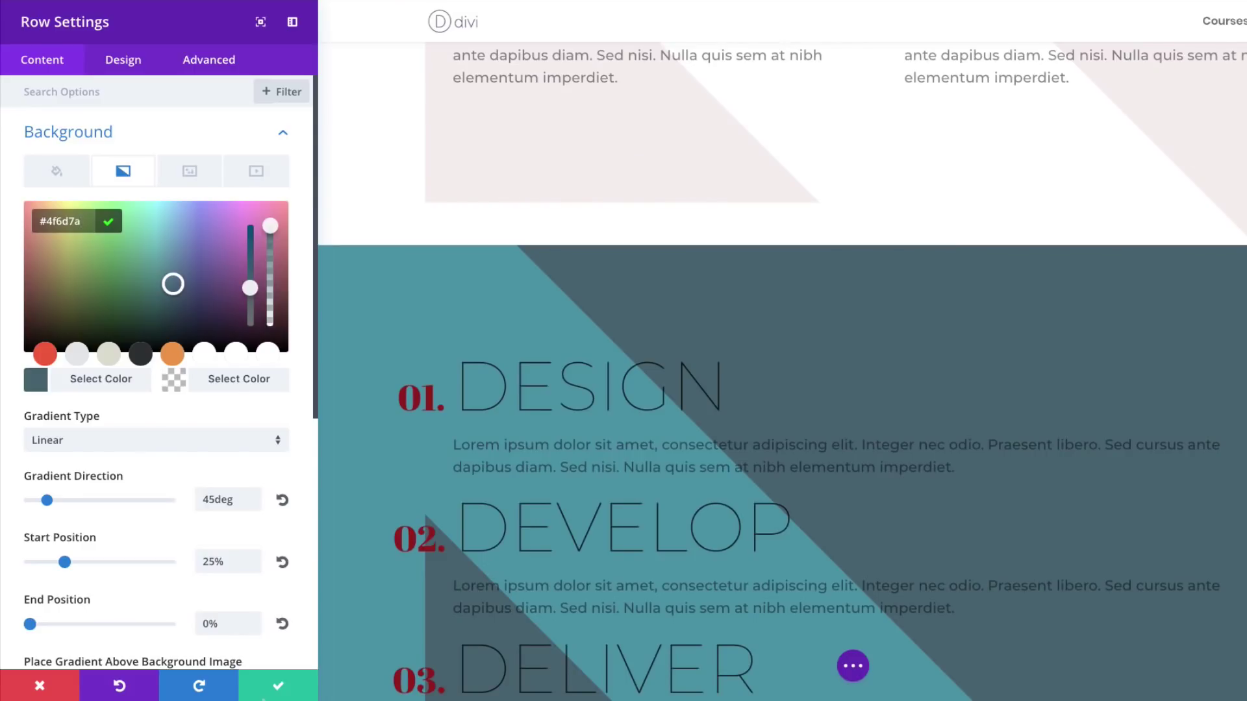
pyautogui.moveTo(315, 675)
pyautogui.click(274, 687)
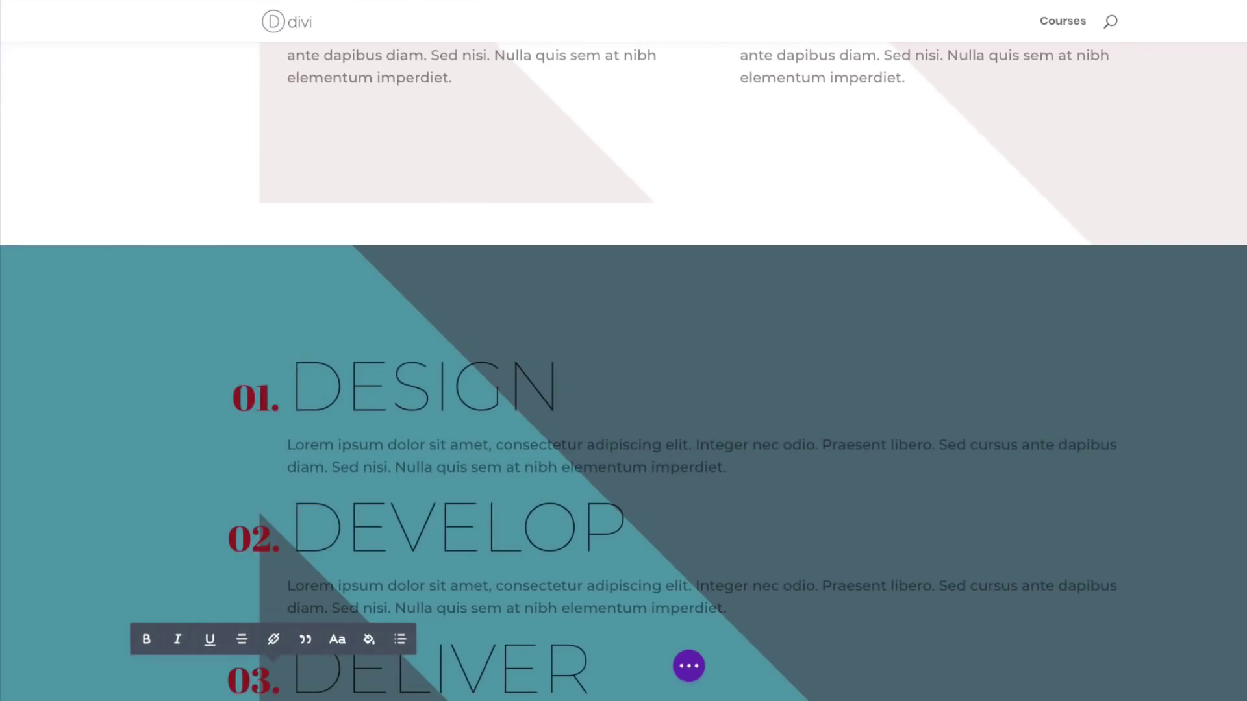
# Set the background gradient colors of the teal section's text module to rgba(255,255,255,0) and #559cad.
pyautogui.click(242, 393)
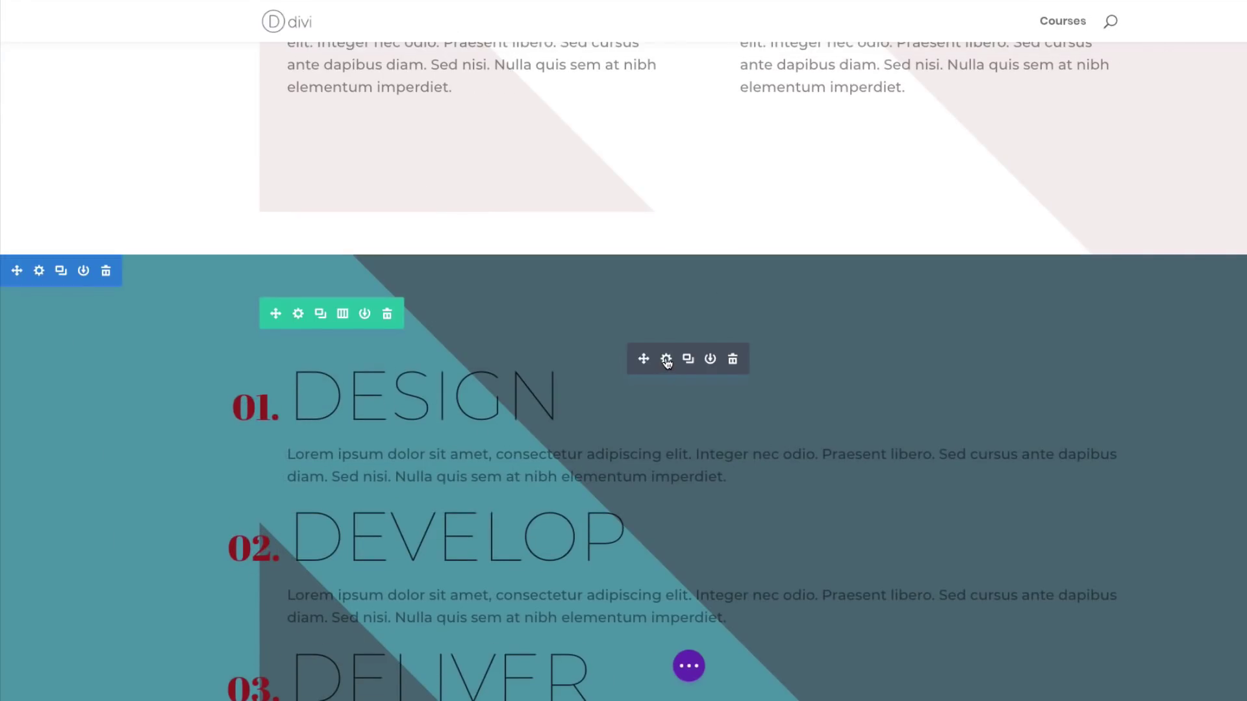
pyautogui.click(667, 366)
pyautogui.scroll(-5, 218, 389)
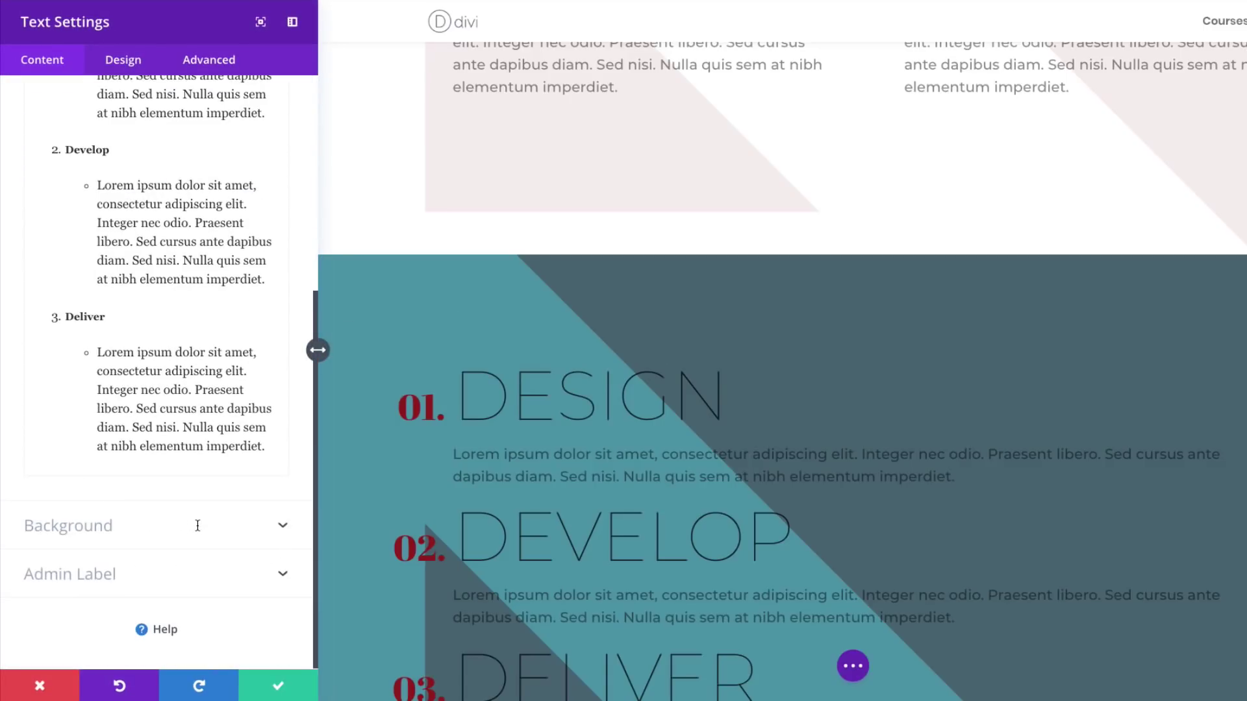
pyautogui.click(104, 447)
pyautogui.click(126, 236)
pyautogui.click(159, 323)
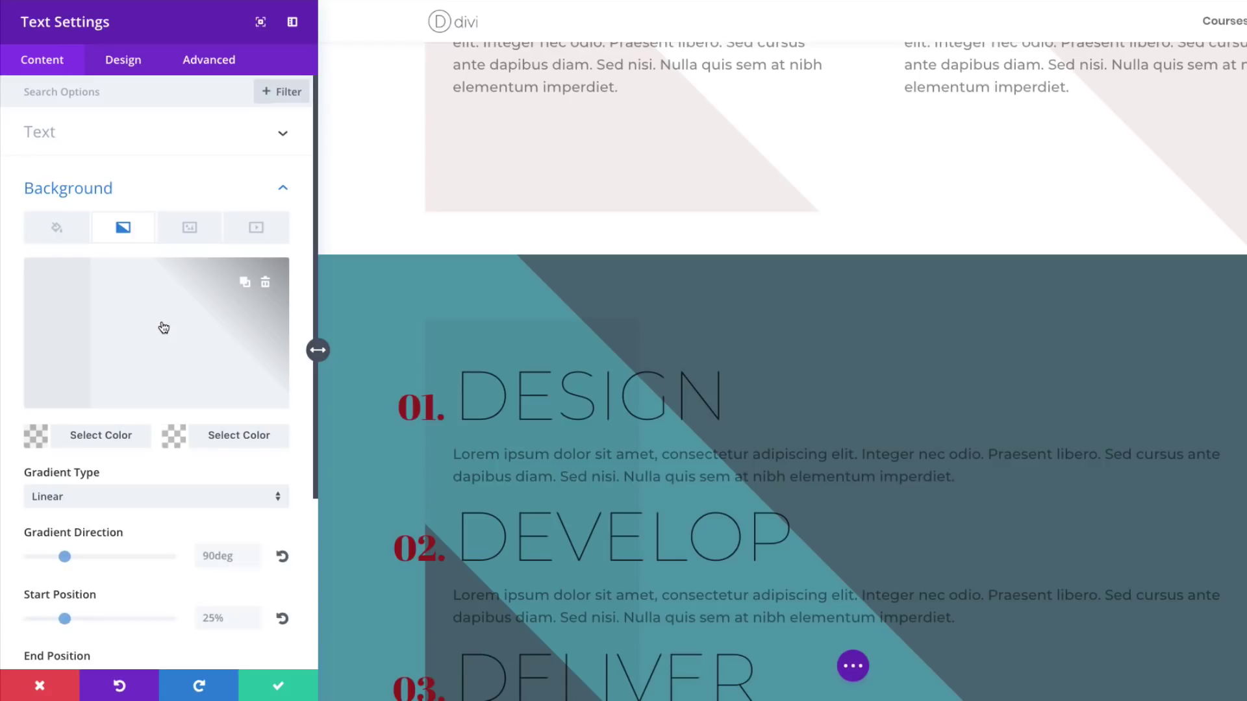
pyautogui.click(34, 440)
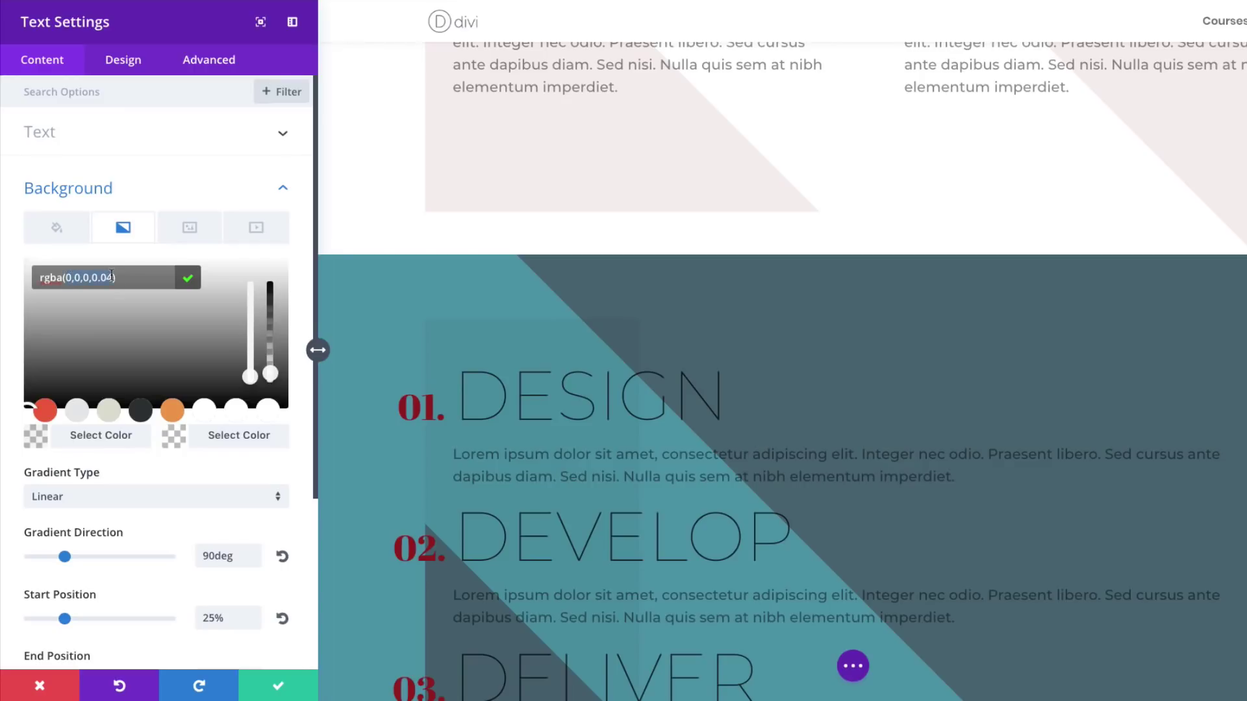
pyautogui.write('255,255,255,0')
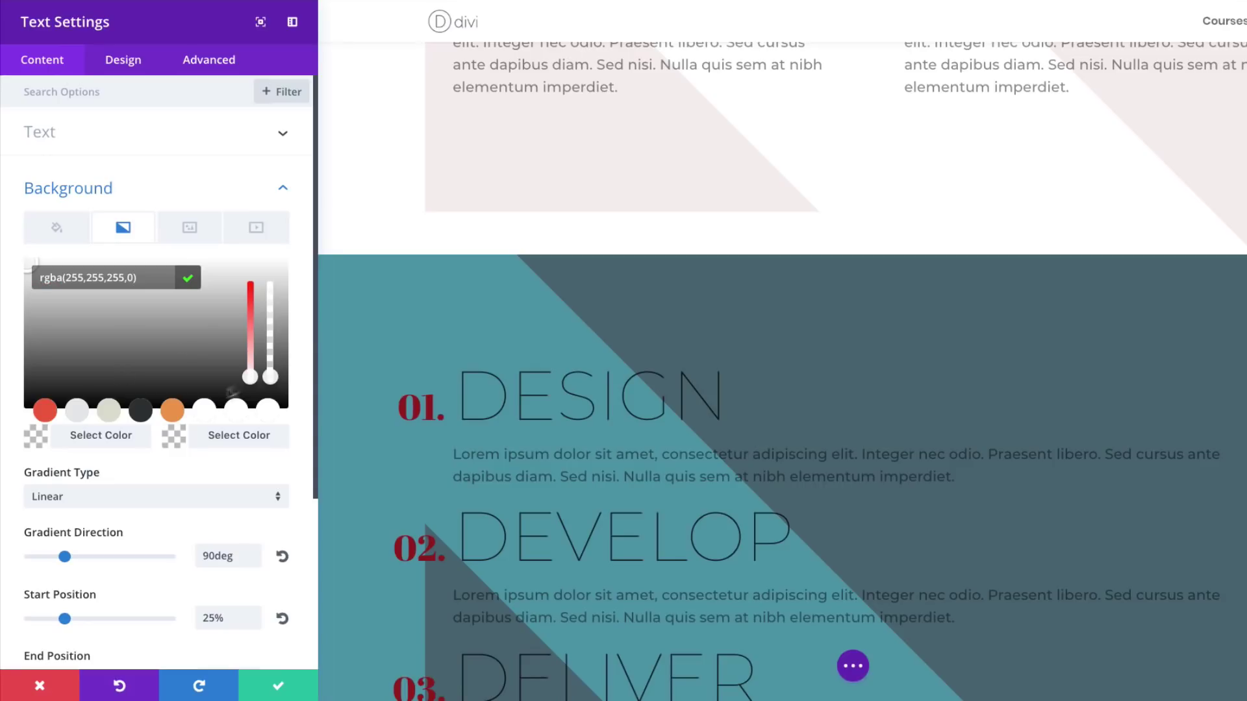
pyautogui.click(173, 437)
pyautogui.write('#559cad')
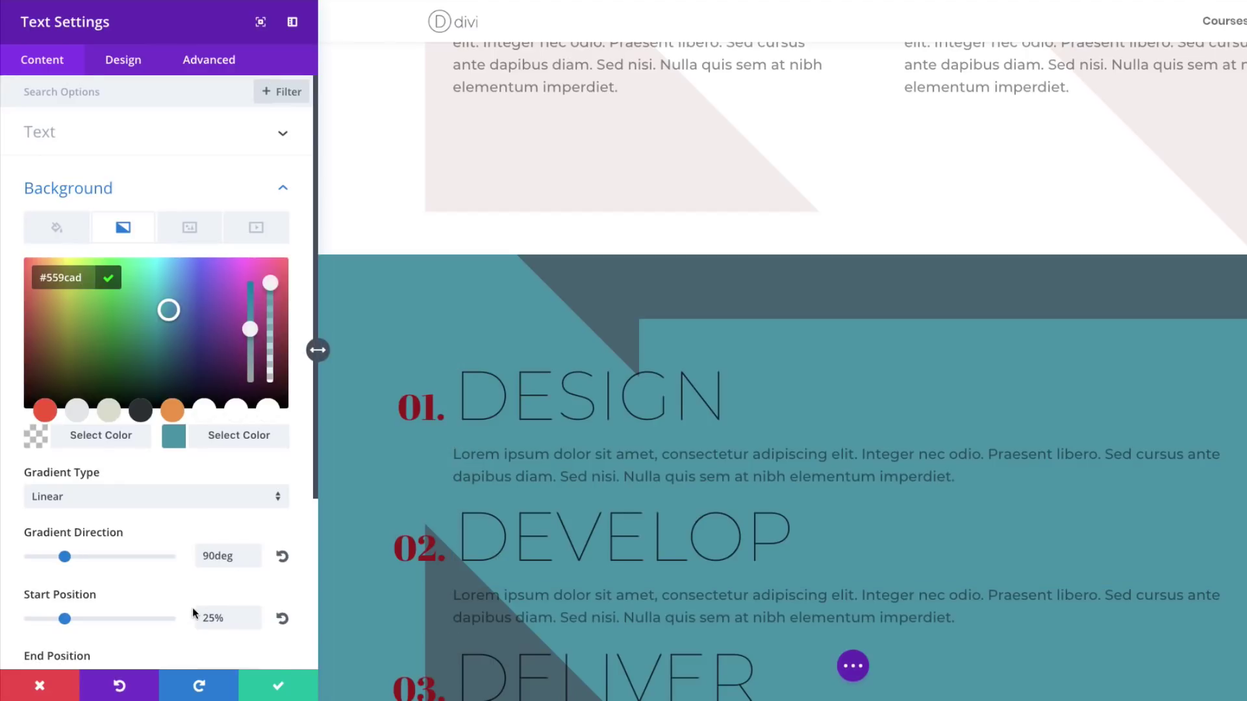
# Set the text module's gradient direction to 45deg and its start position to 75%.
pyautogui.scroll(-1, 315, 350)
pyautogui.doubleClick(220, 522)
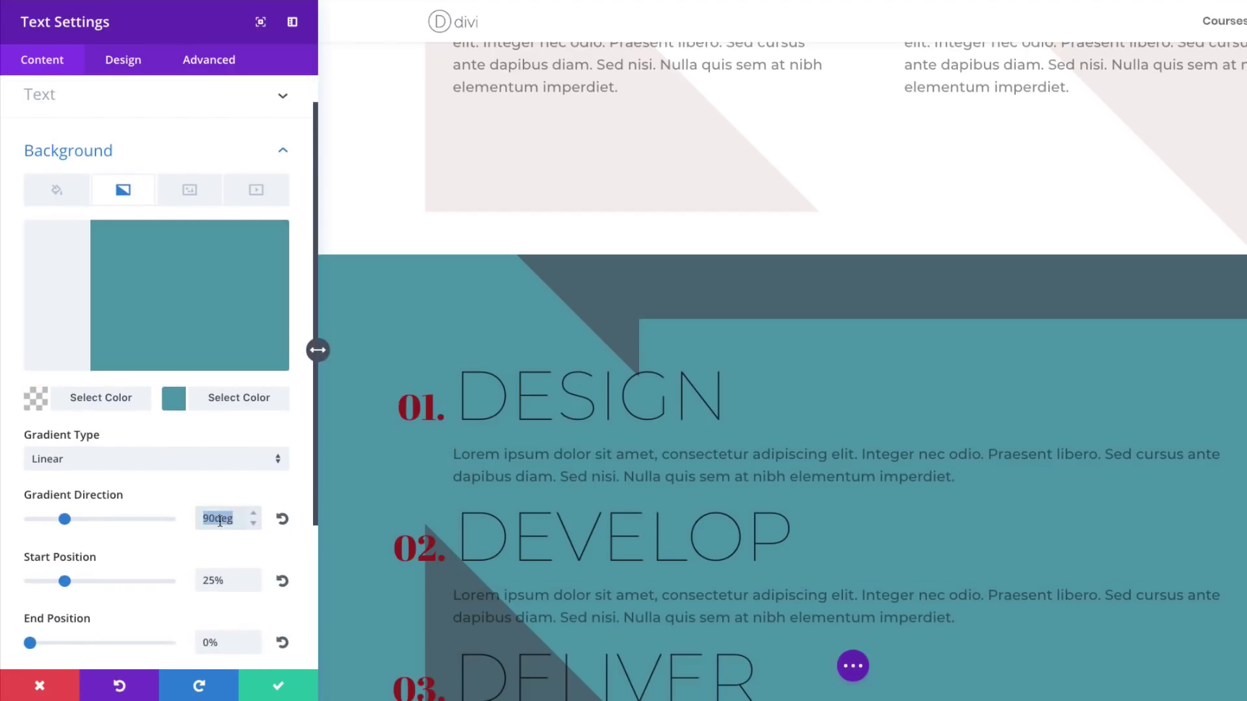
pyautogui.write('45deg')
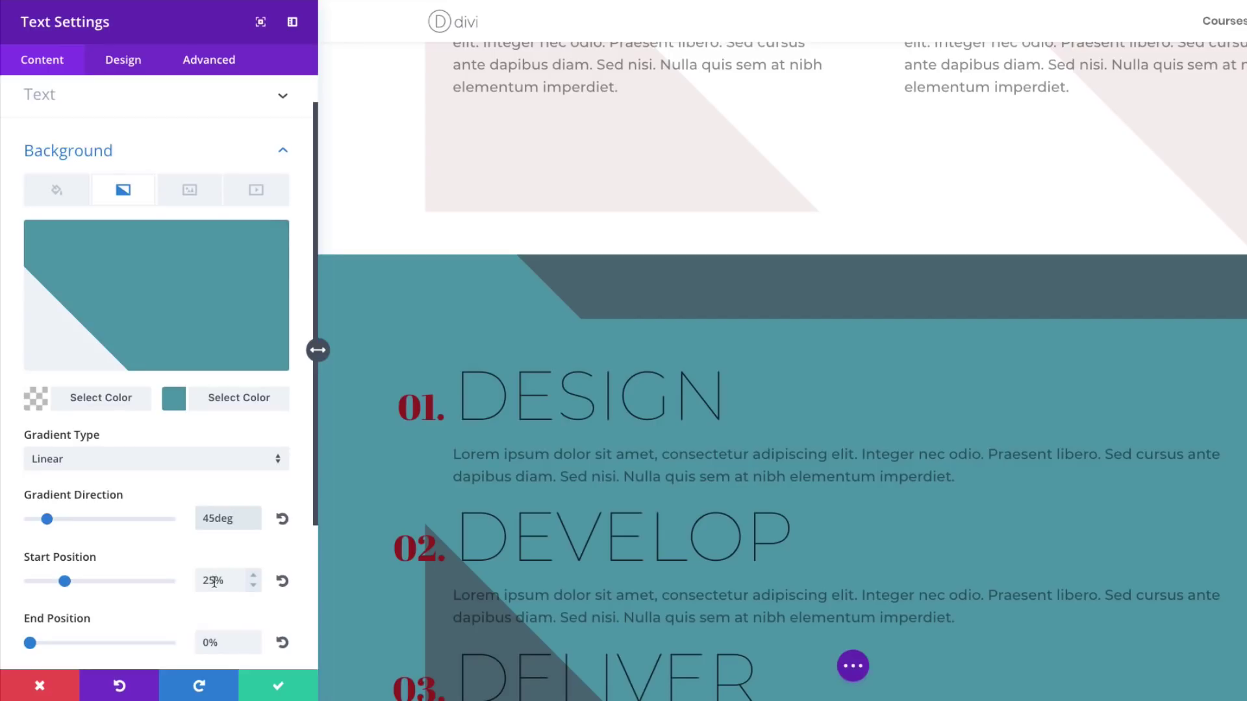
pyautogui.moveTo(210, 581); pyautogui.dragTo(190, 583)
pyautogui.write('7')
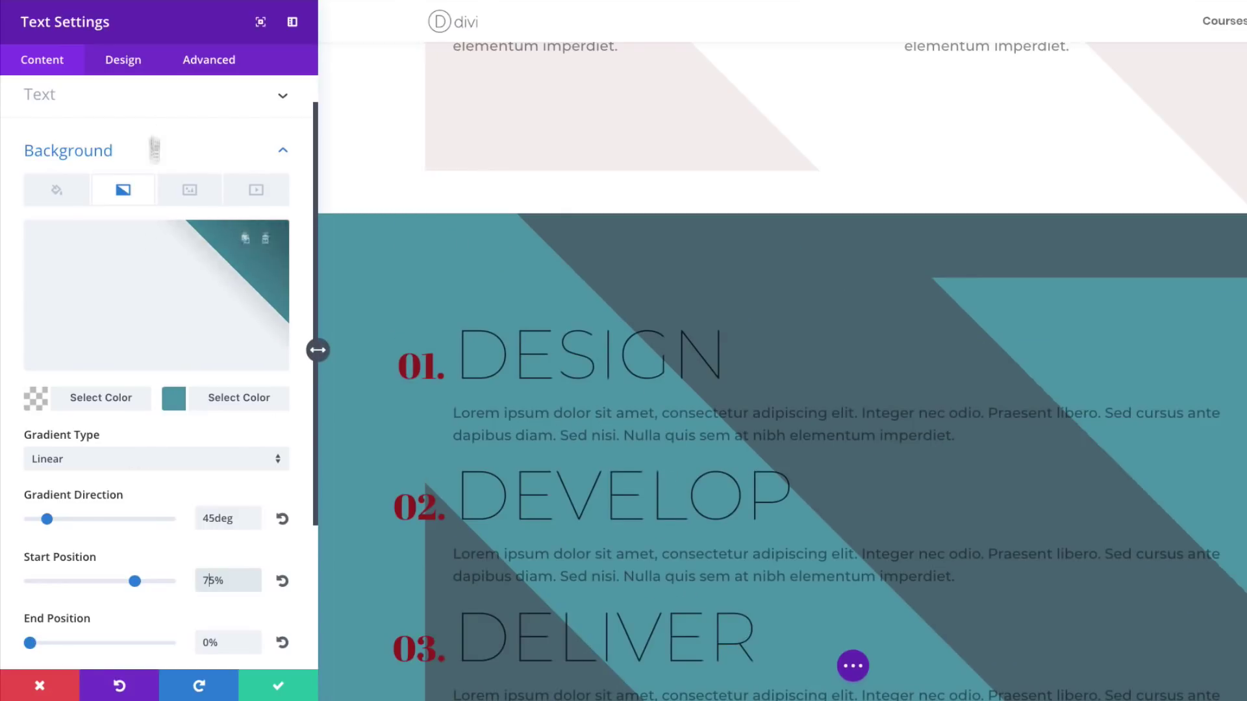
# Change the text module's ordered list font to Poppins with the Heavy font weight.
pyautogui.click(123, 59)
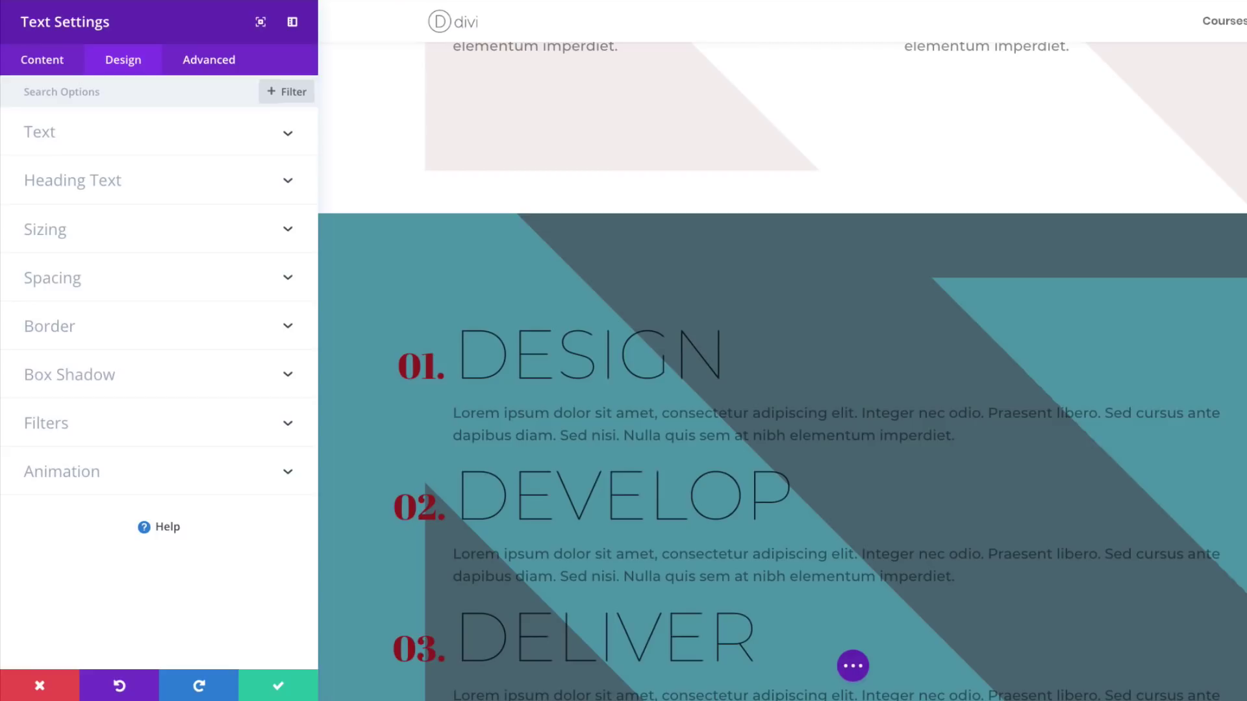
pyautogui.click(48, 132)
pyautogui.click(209, 172)
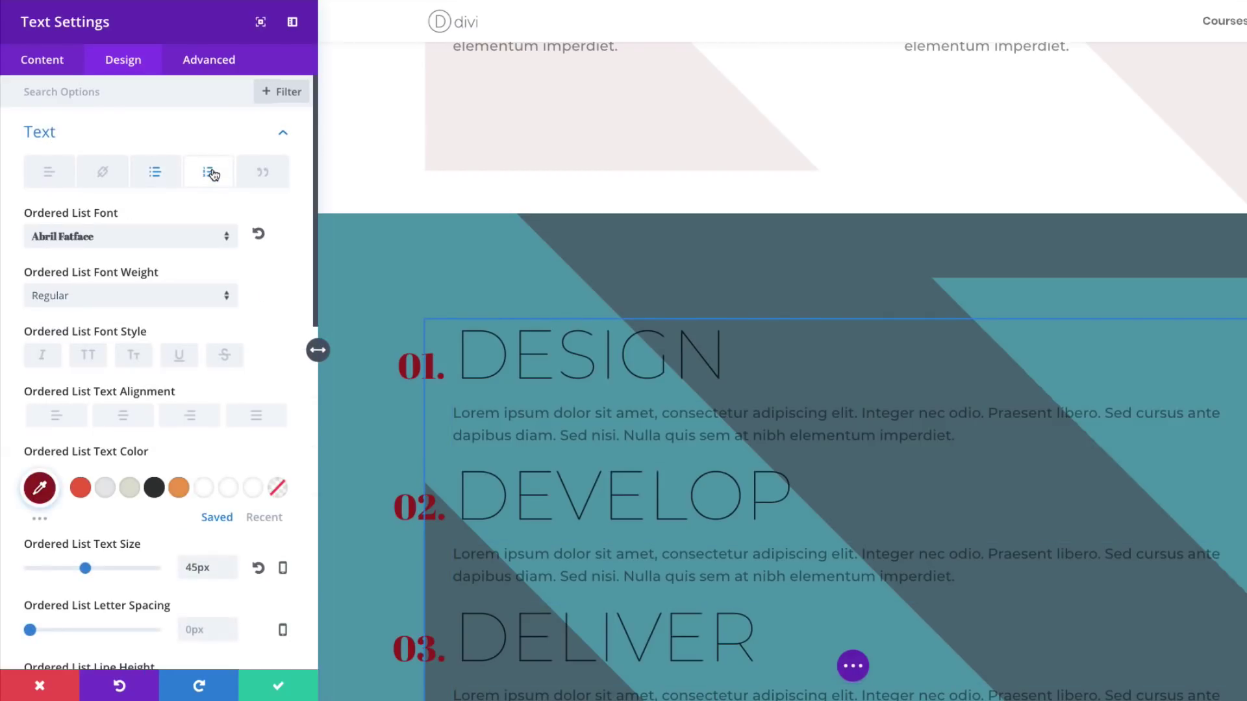
pyautogui.click(161, 238)
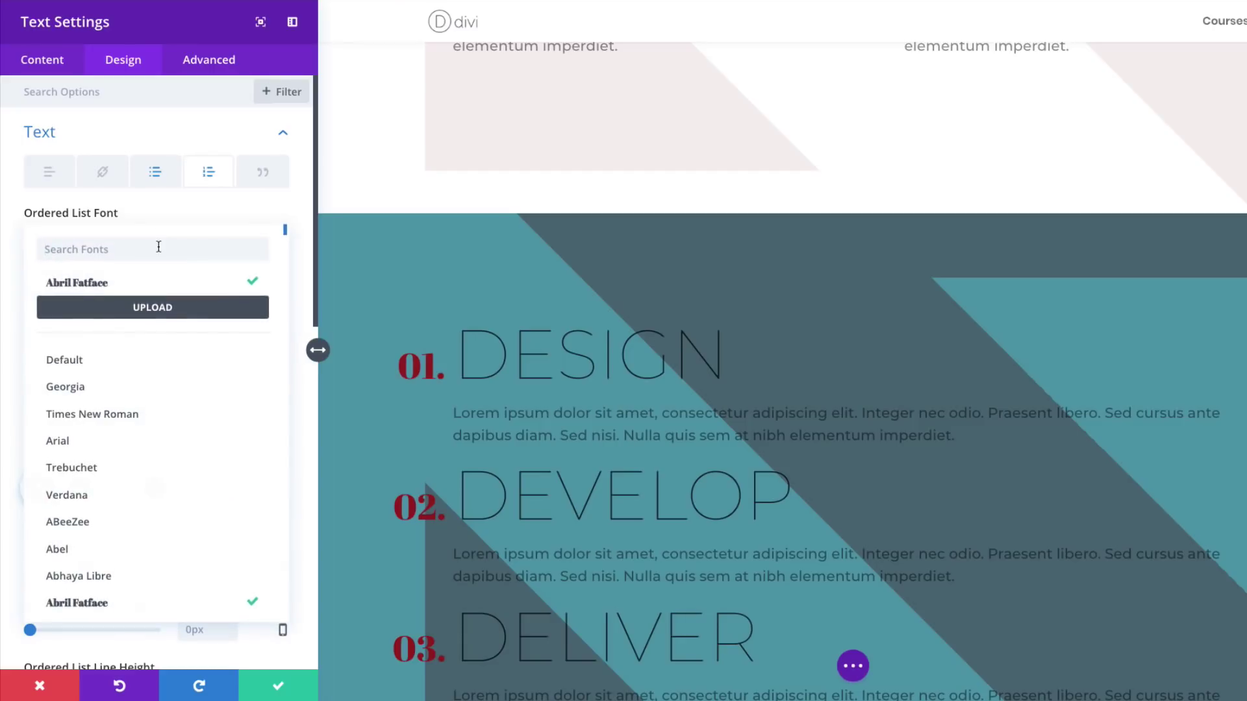
pyautogui.write('popp')
pyautogui.click(56, 283)
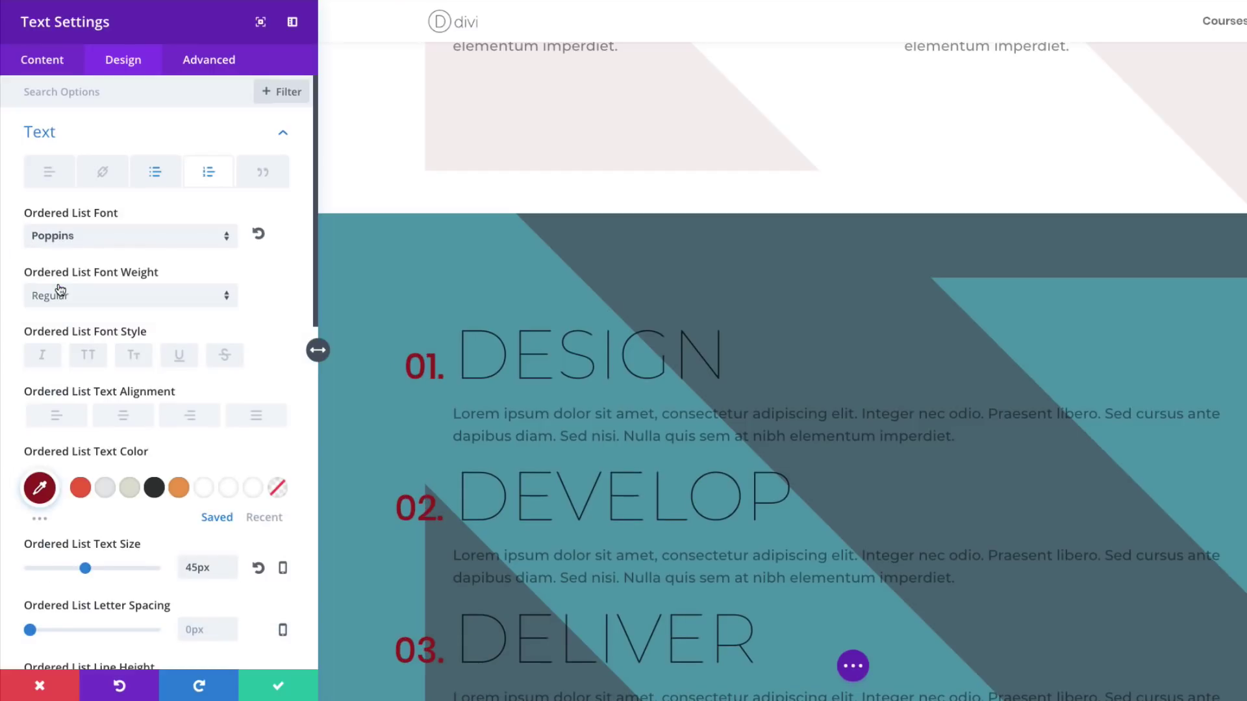
pyautogui.click(93, 304)
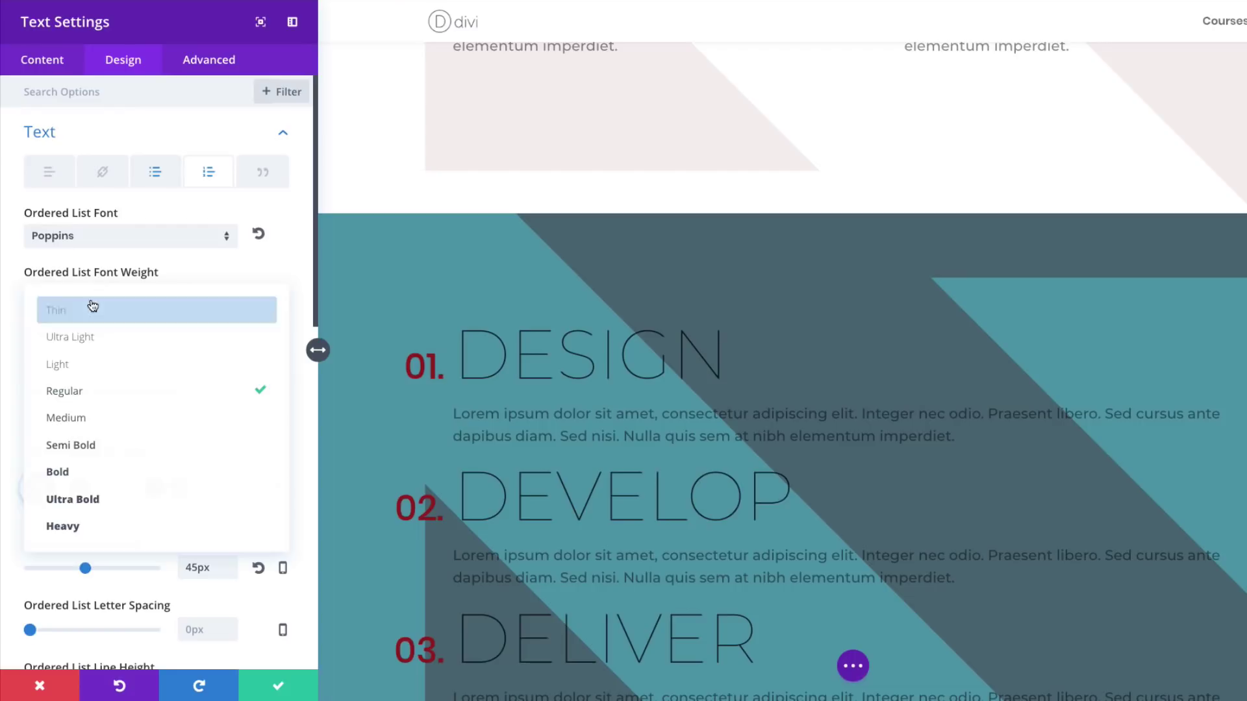
pyautogui.click(107, 524)
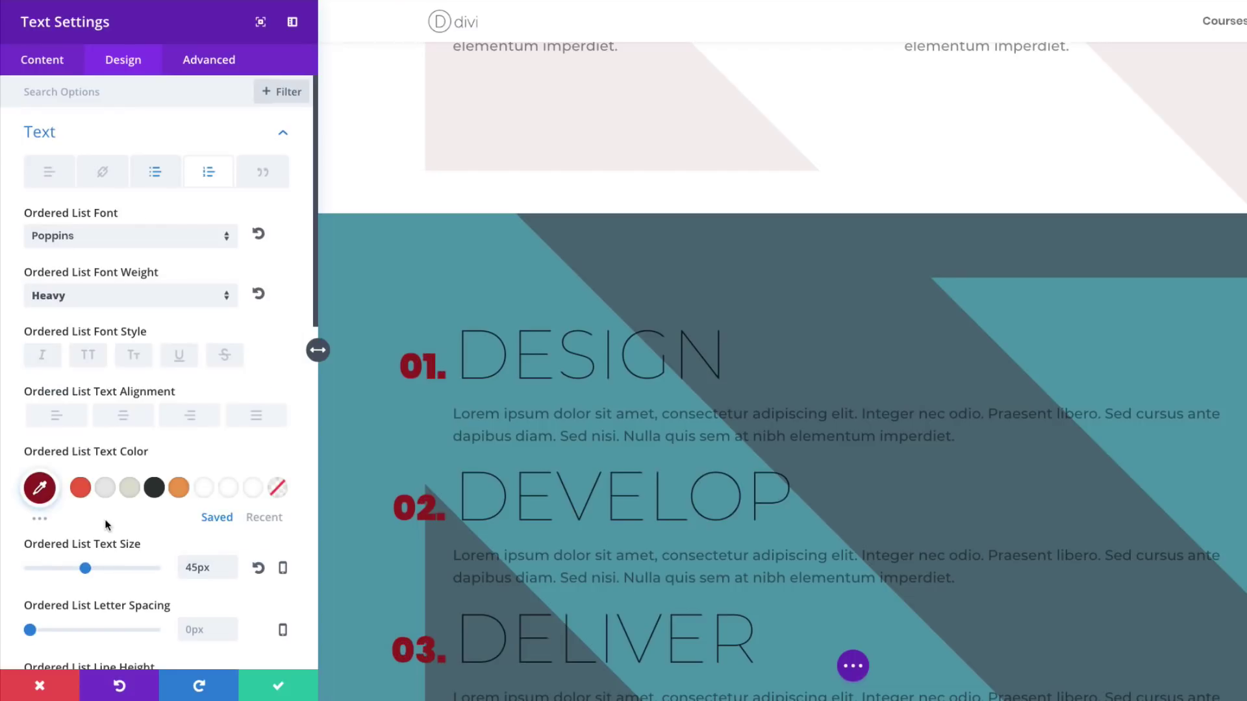
# Center the ordered list text and set its text size to 4vw.
pyautogui.click(125, 416)
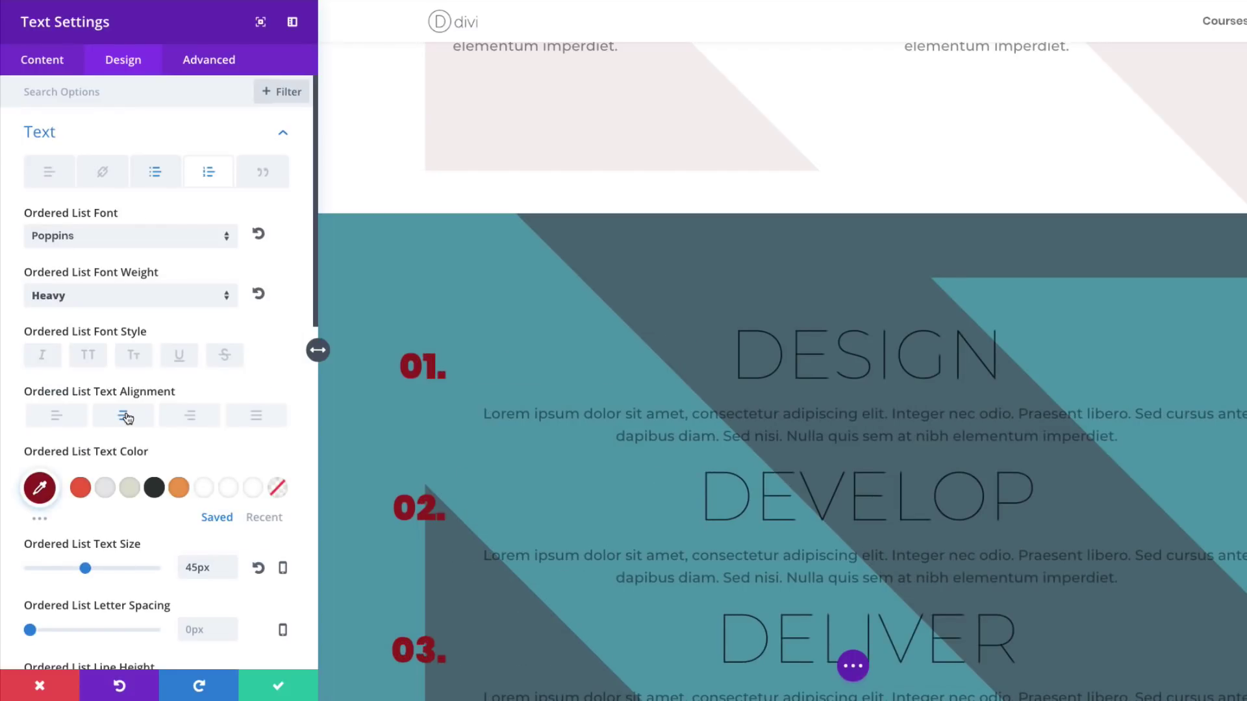
pyautogui.doubleClick(200, 568)
pyautogui.write('4vw')
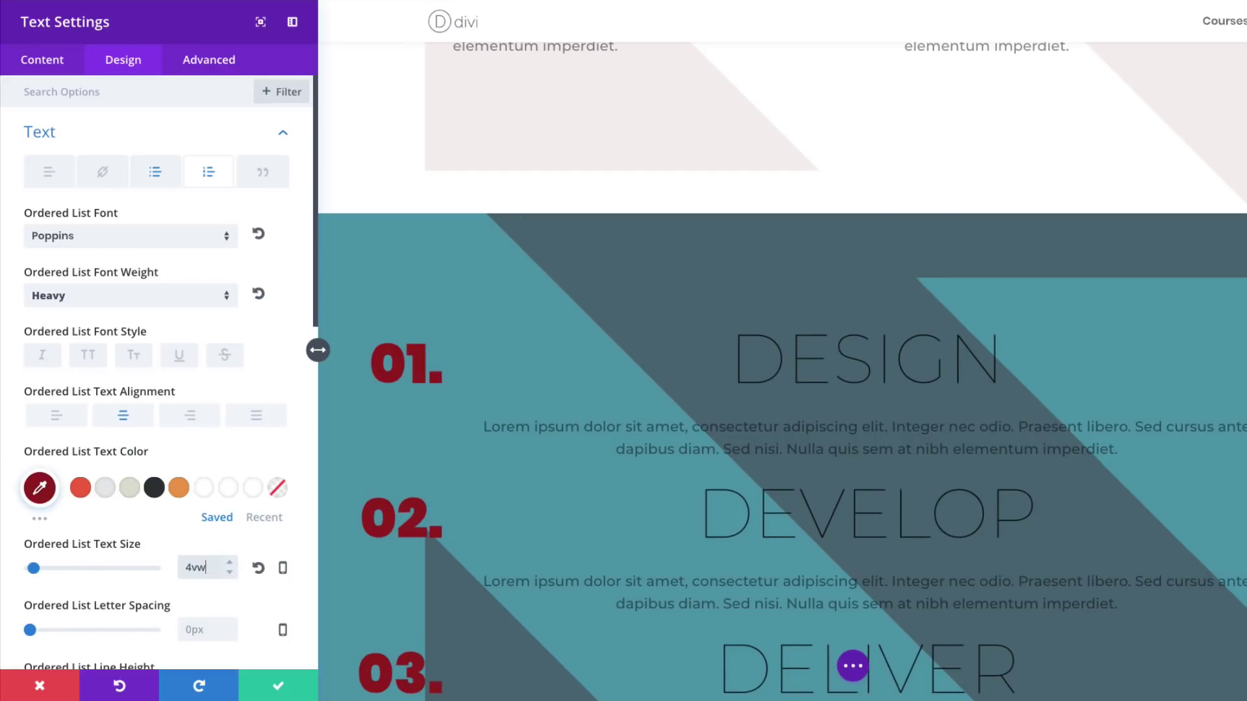
# Enable responsive values for the ordered list text size and set the tablet size to 50px.
pyautogui.click(282, 568)
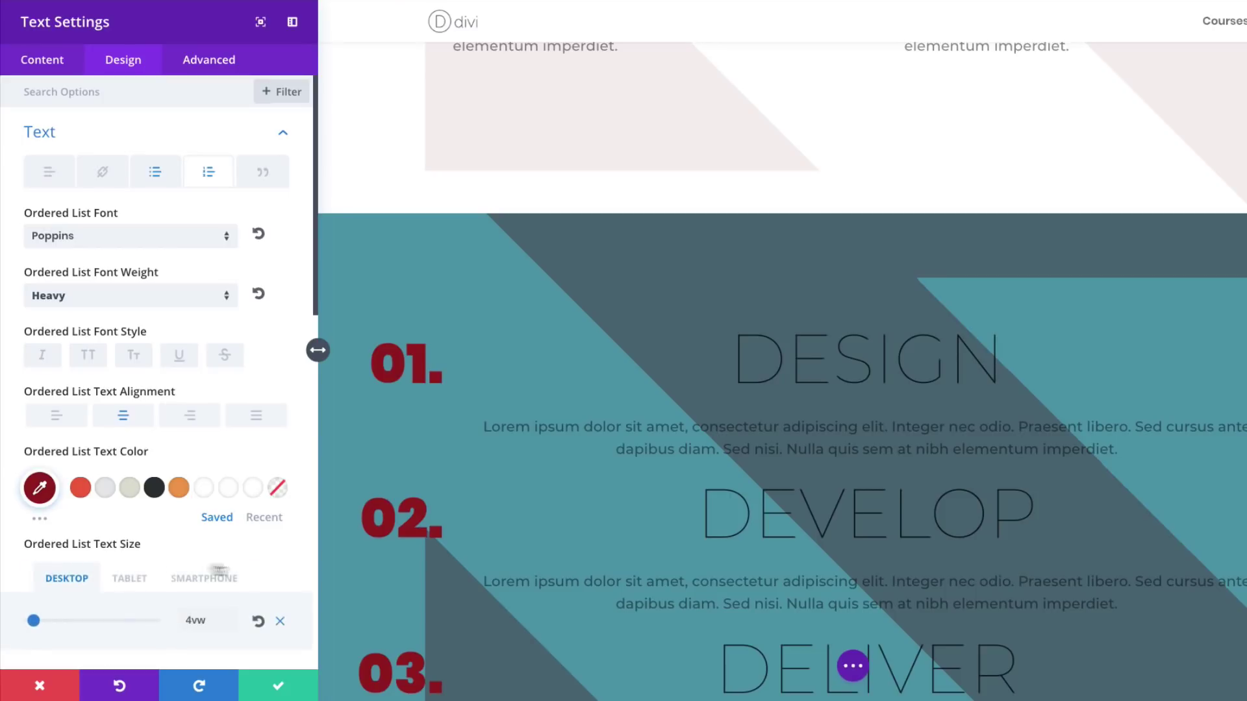
pyautogui.click(133, 580)
pyautogui.click(195, 620)
pyautogui.write('50px')
pyautogui.click(67, 579)
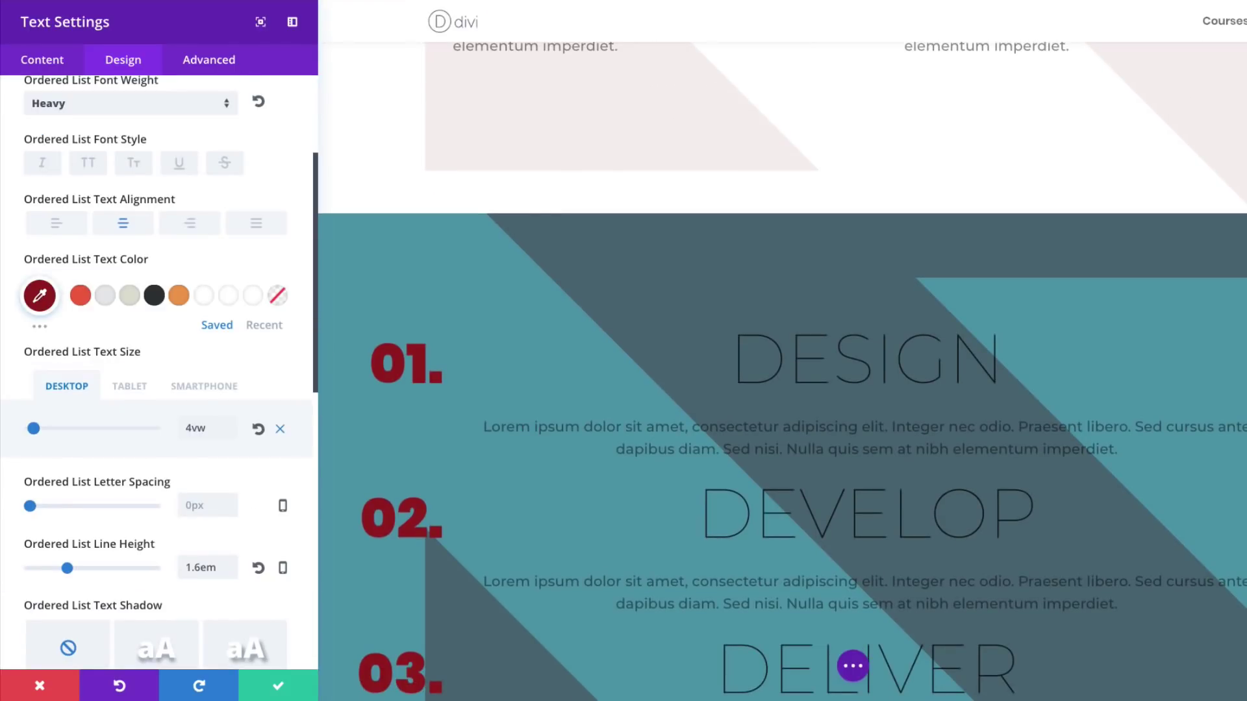
# Set the ordered list text color to #f4f1bb.
pyautogui.click(39, 298)
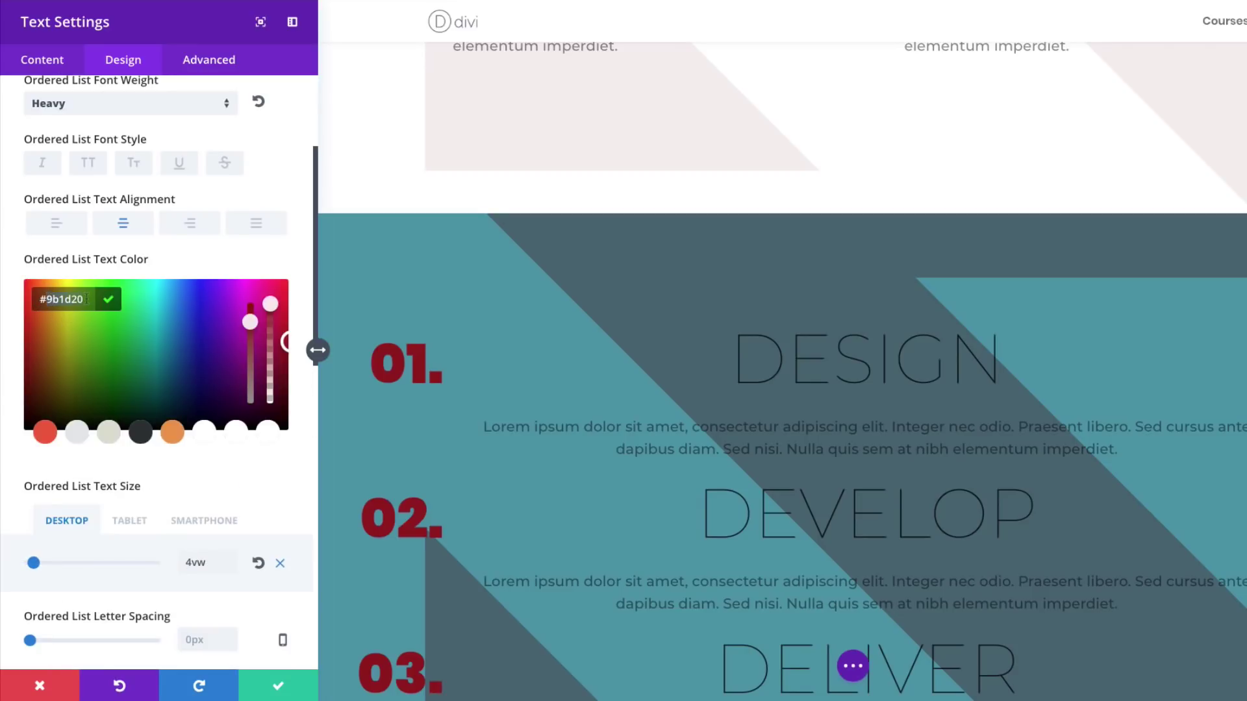
pyautogui.hotkey('ctrl', 'a')
pyautogui.write('#f4f1bb')
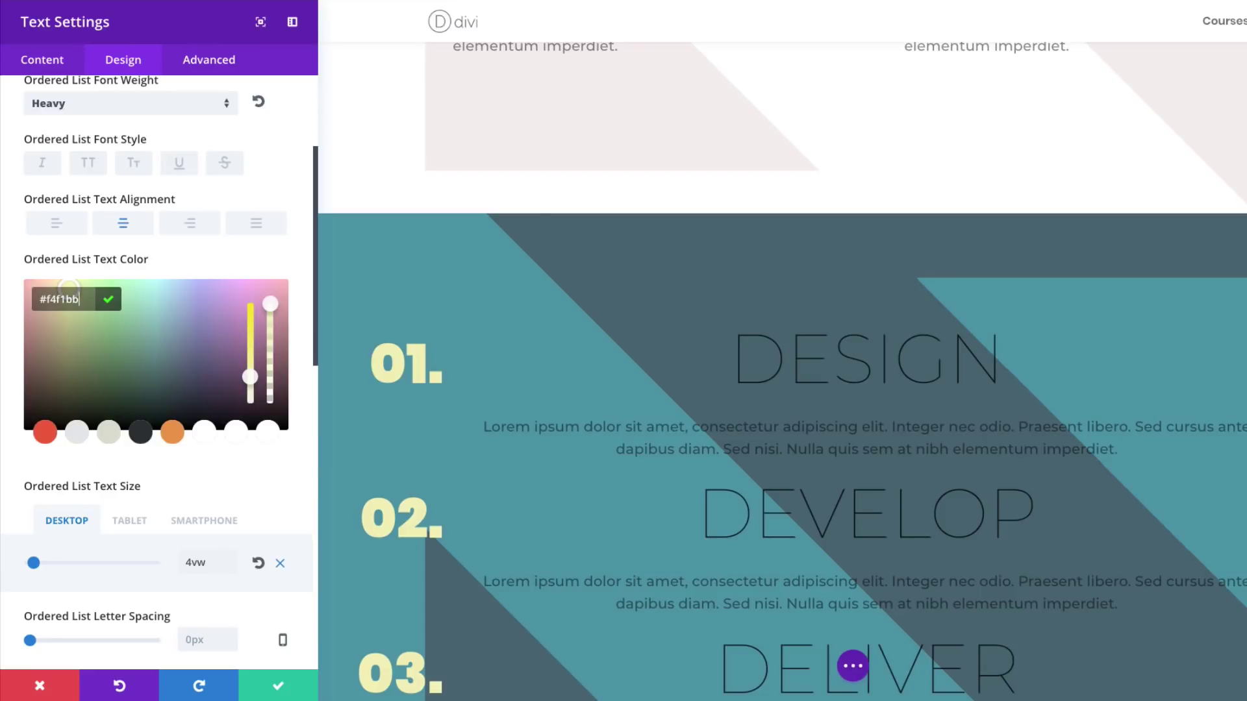
# Change the ordered list style type to decimal with position Inside, and remove the item indent.
pyautogui.scroll(-8, 199, 599)
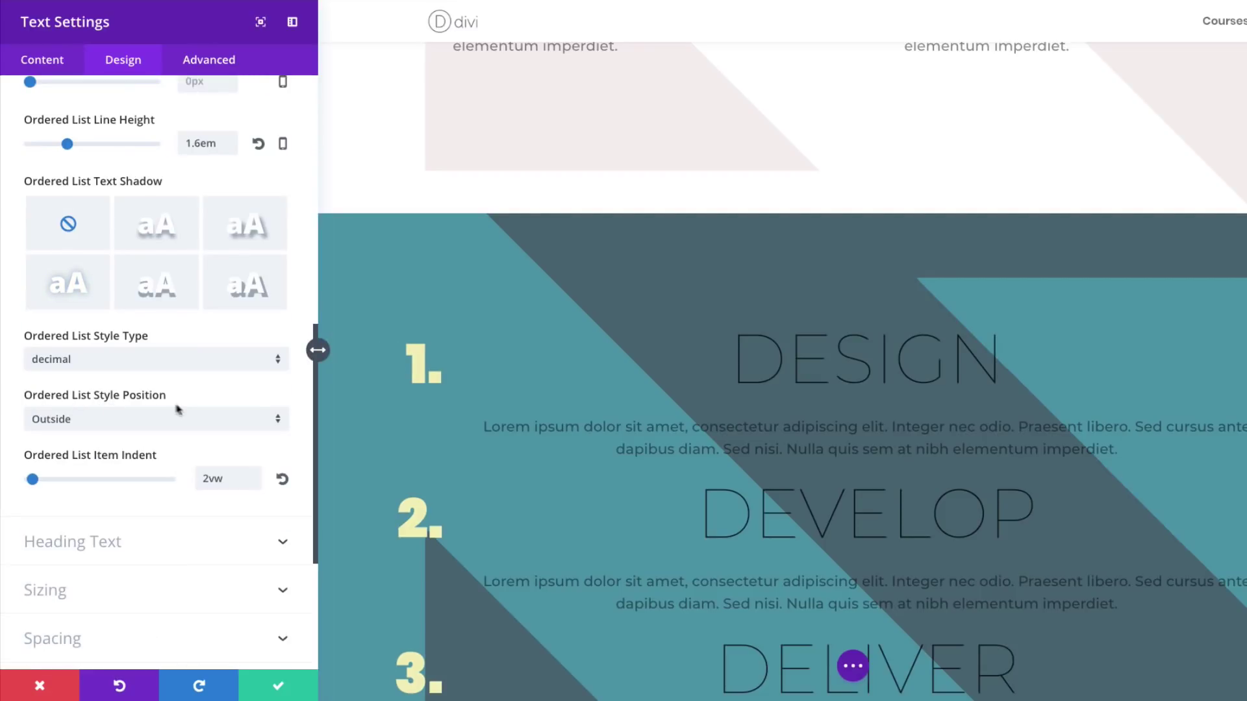
pyautogui.click(154, 424)
pyautogui.click(137, 434)
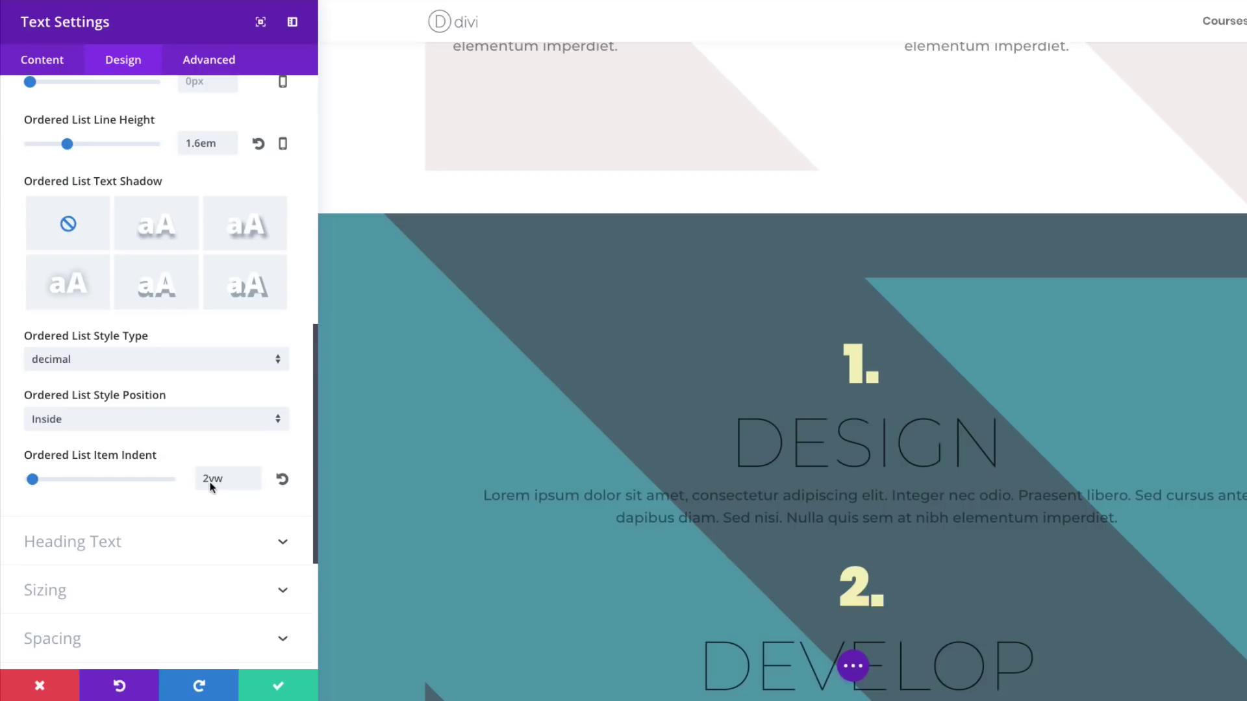
pyautogui.moveTo(208, 482); pyautogui.dragTo(191, 479)
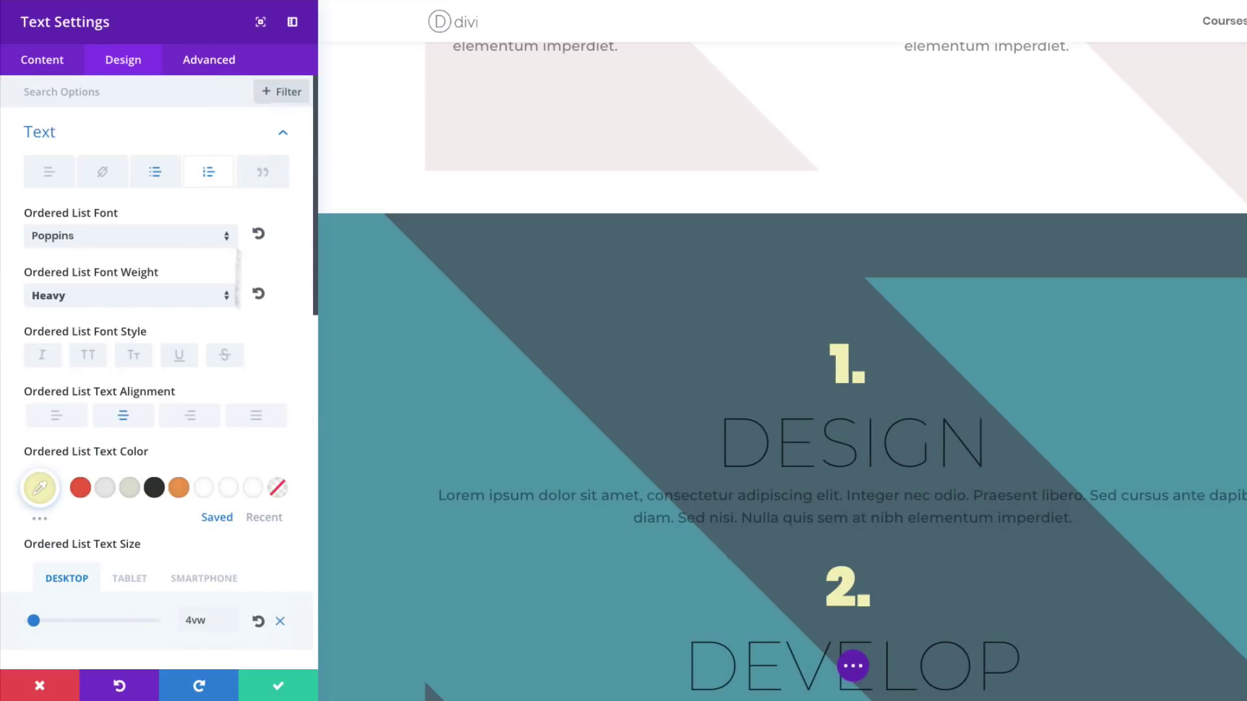
# Set the unordered list font weight to Light and its text color to rgba(255,255,255,0.5).
pyautogui.click(153, 171)
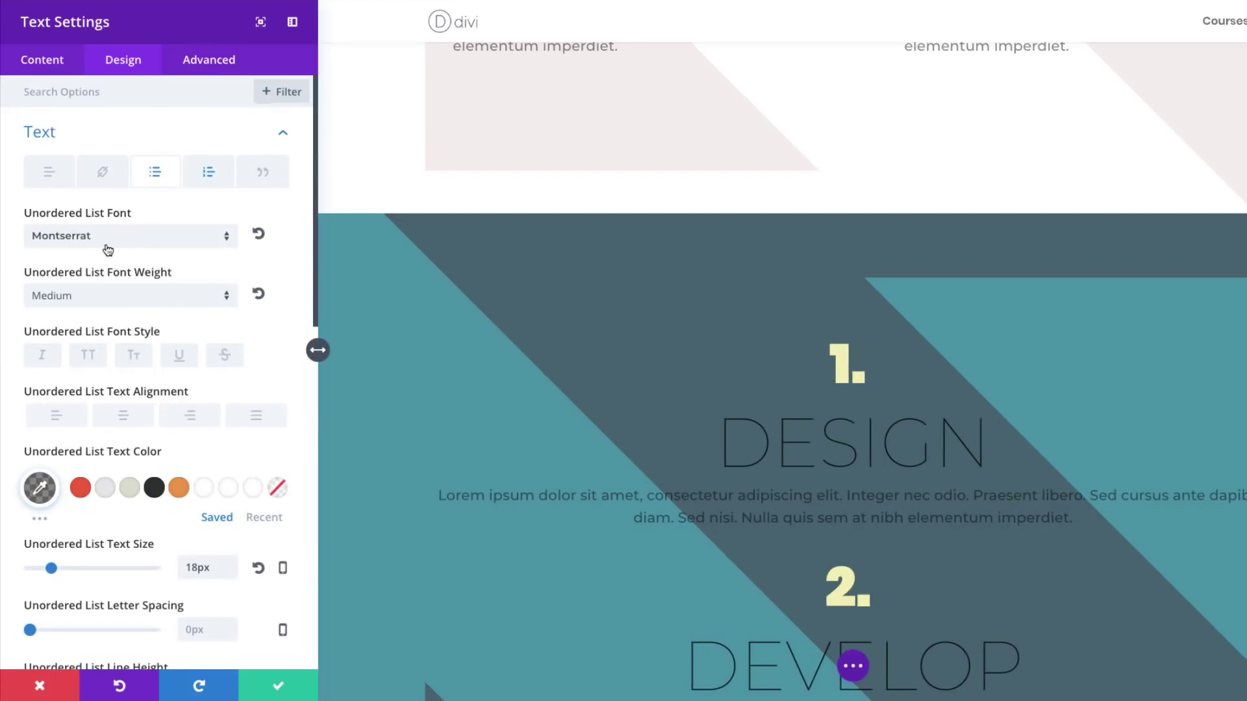
pyautogui.click(96, 301)
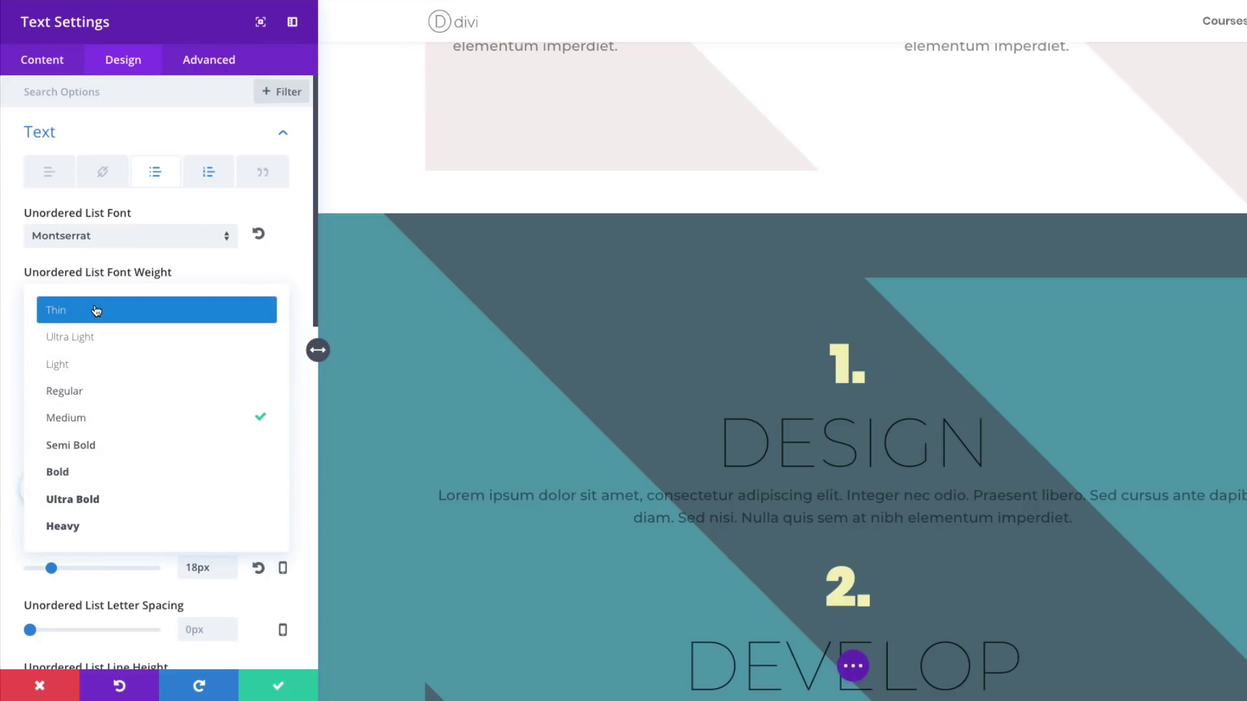
pyautogui.click(91, 364)
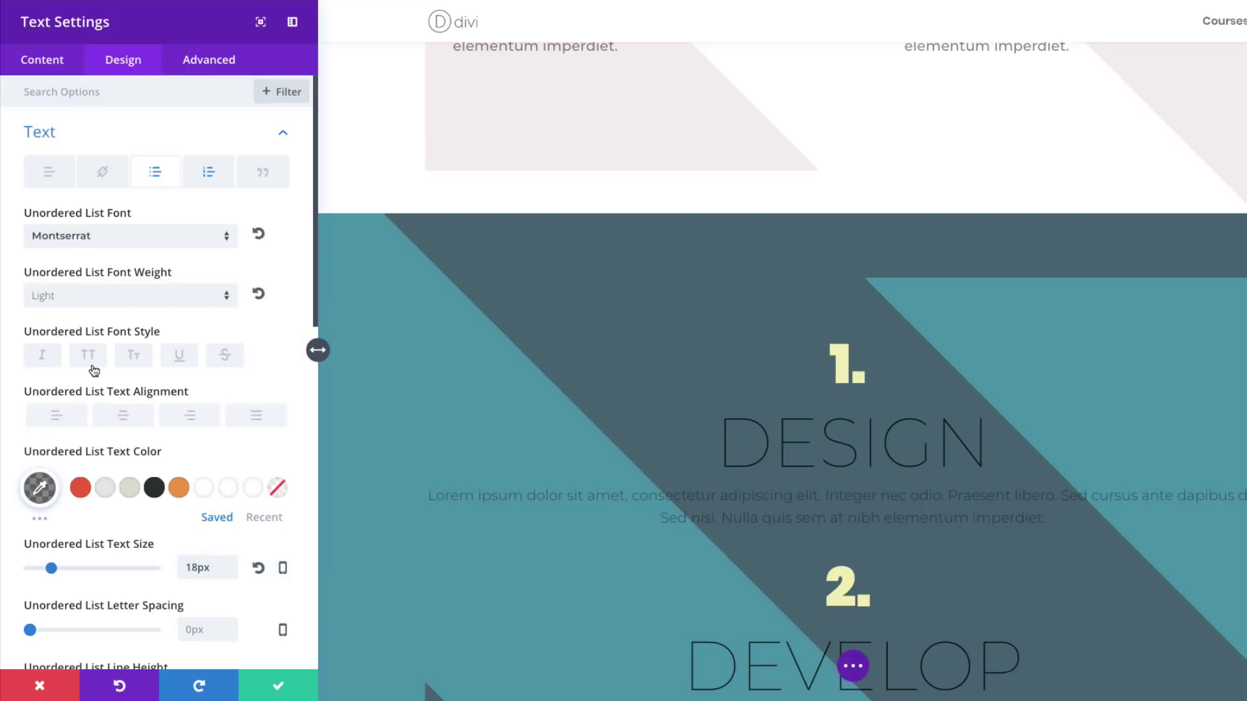
pyautogui.click(39, 489)
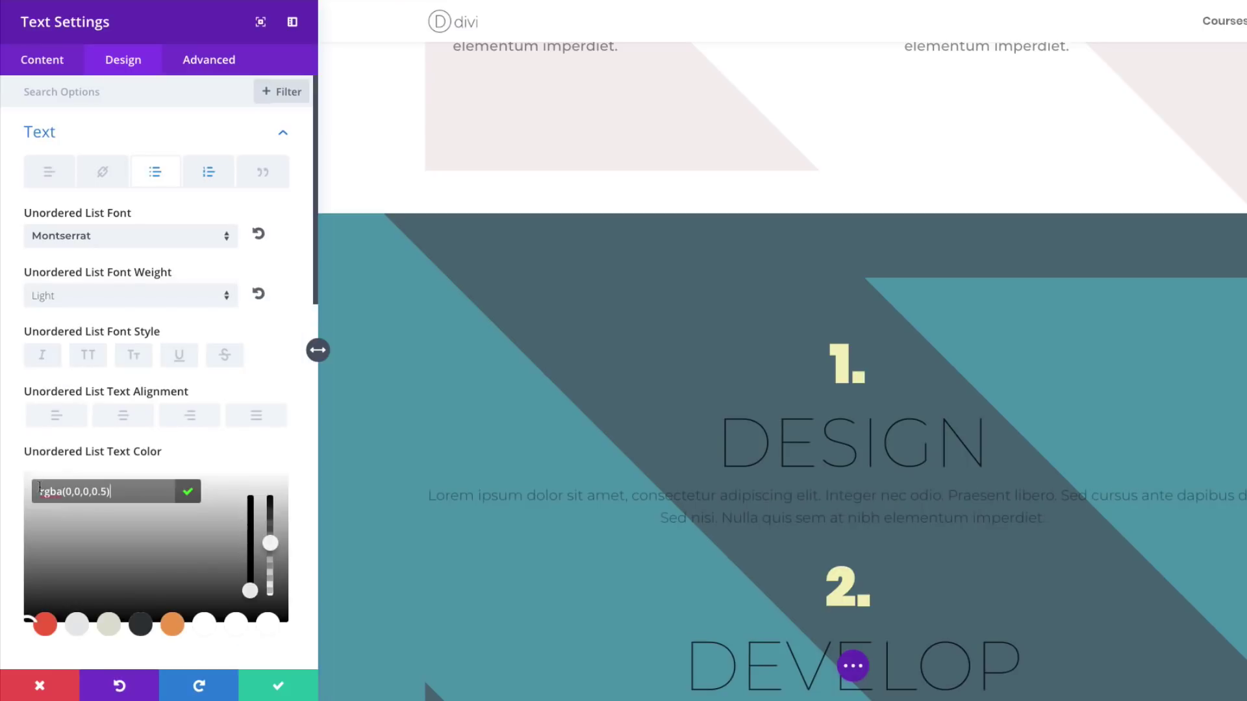
pyautogui.click(269, 625)
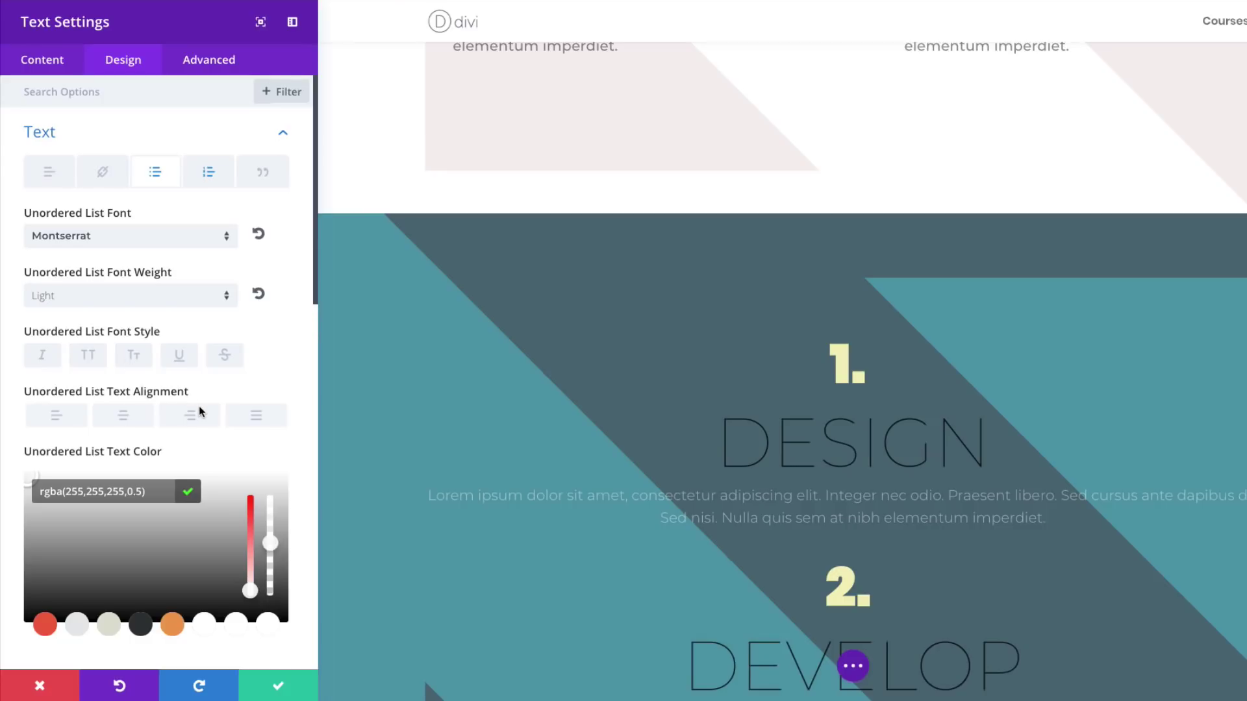
# Set the Heading 5 font to Lato and its desktop text size to 6vw.
pyautogui.scroll(-3, 235, 422)
pyautogui.scroll(3, 235, 423)
pyautogui.scroll(-10, 235, 422)
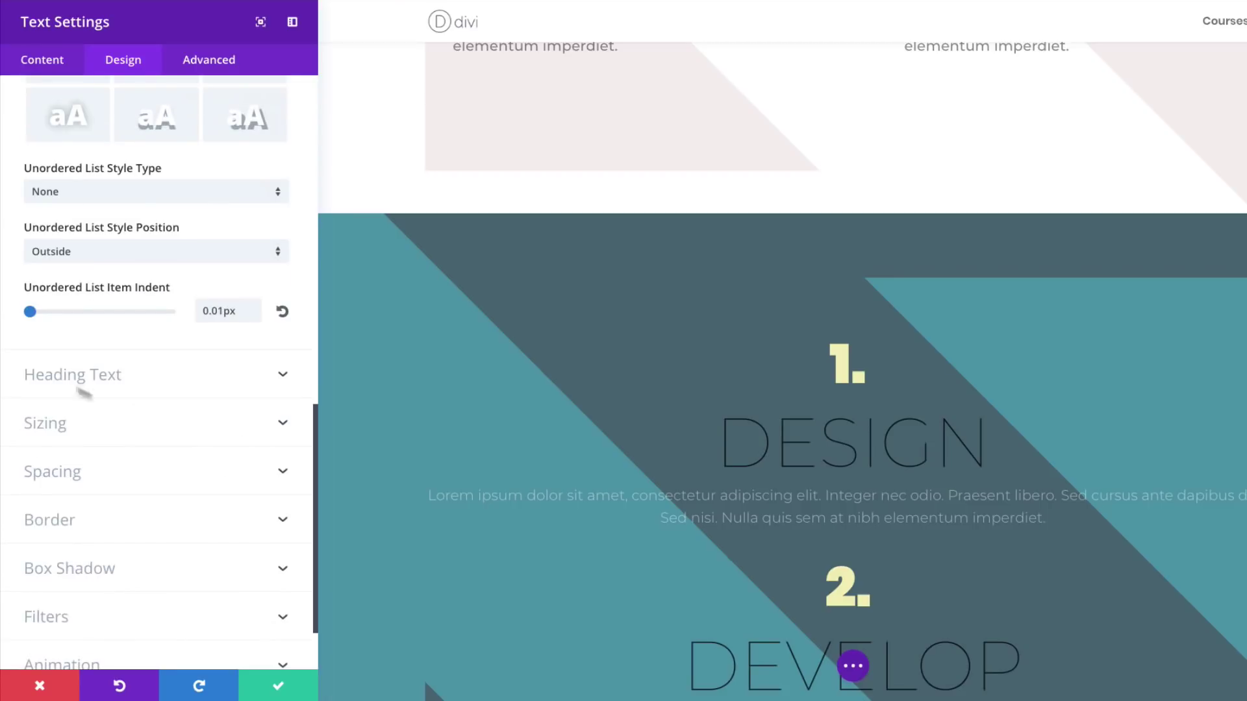
pyautogui.click(91, 380)
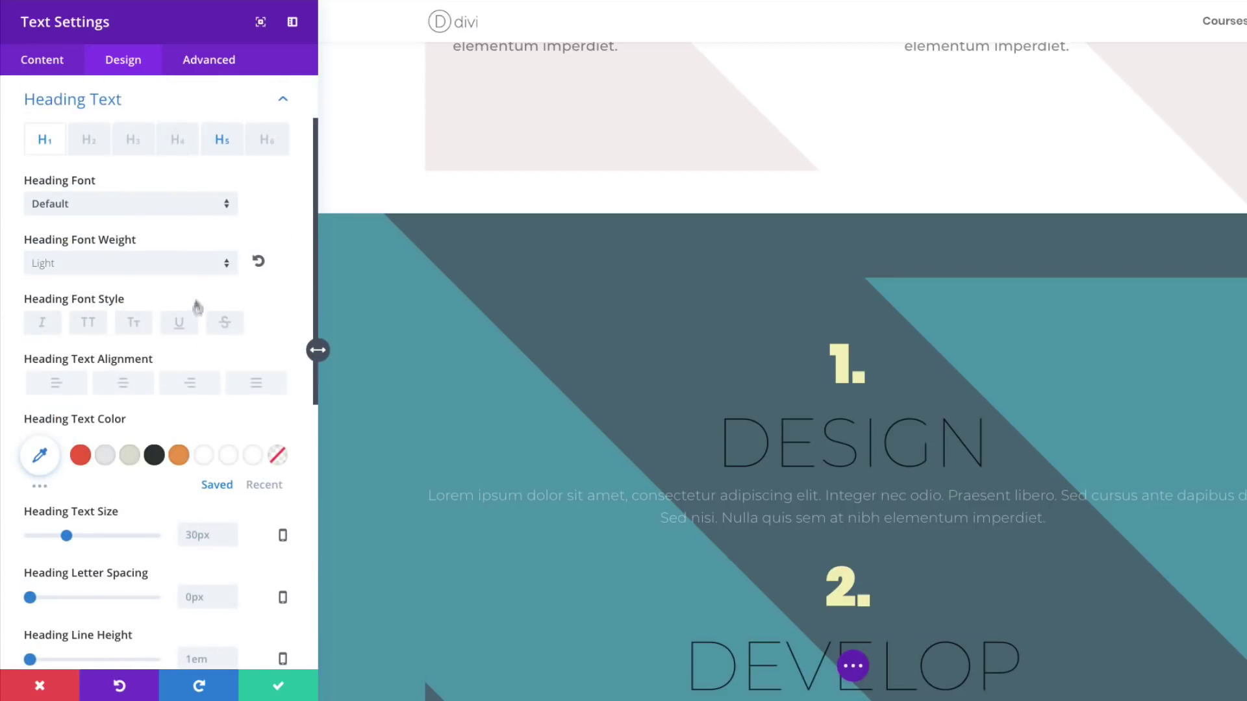
pyautogui.click(106, 208)
pyautogui.write('lato')
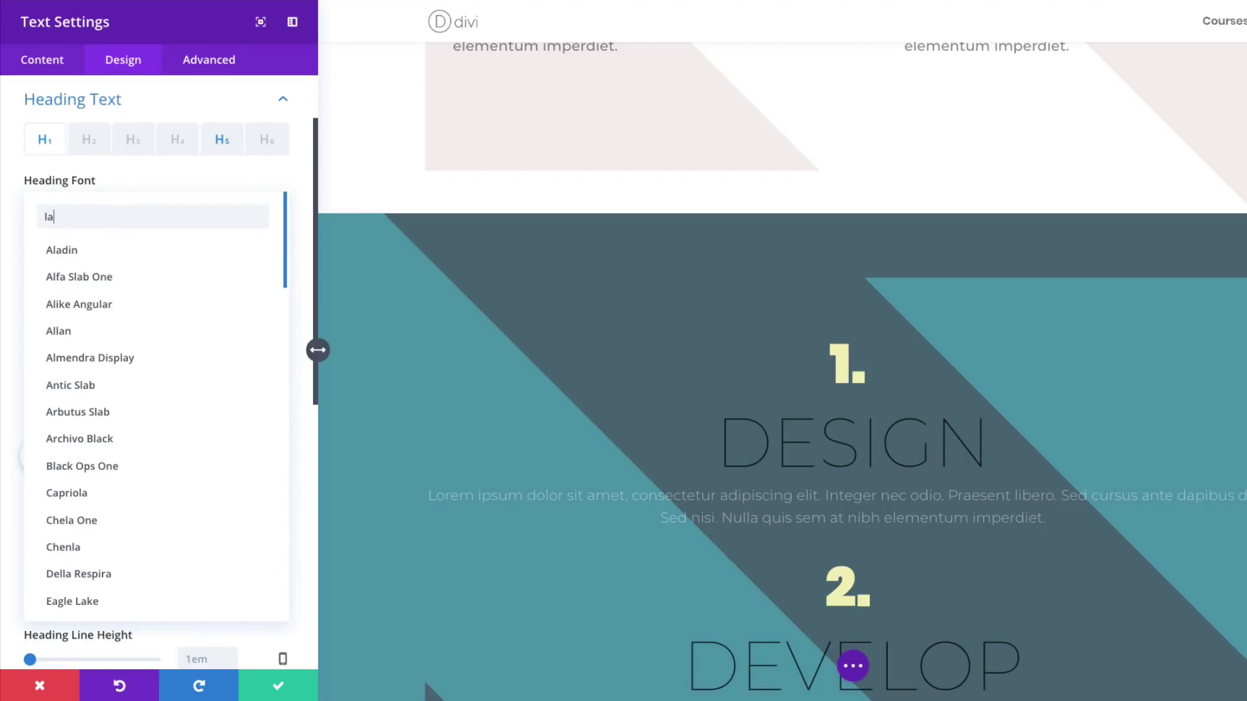
pyautogui.click(77, 251)
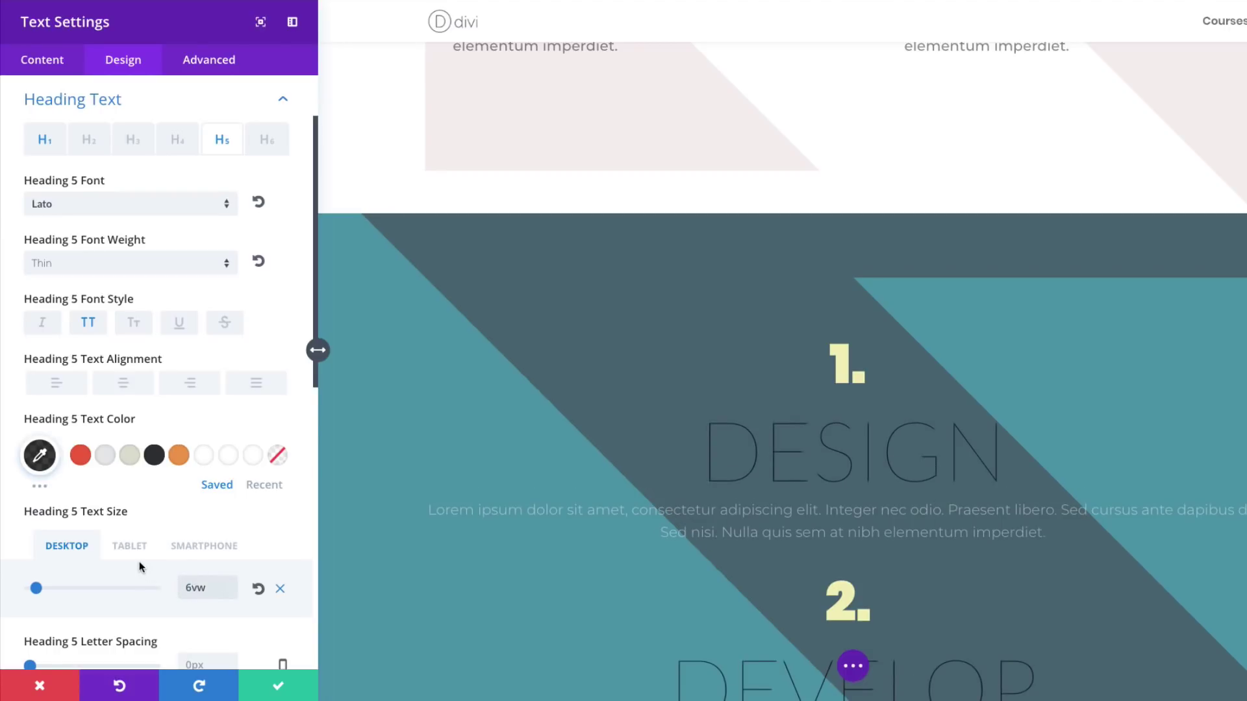
pyautogui.scroll(-2, 139, 565)
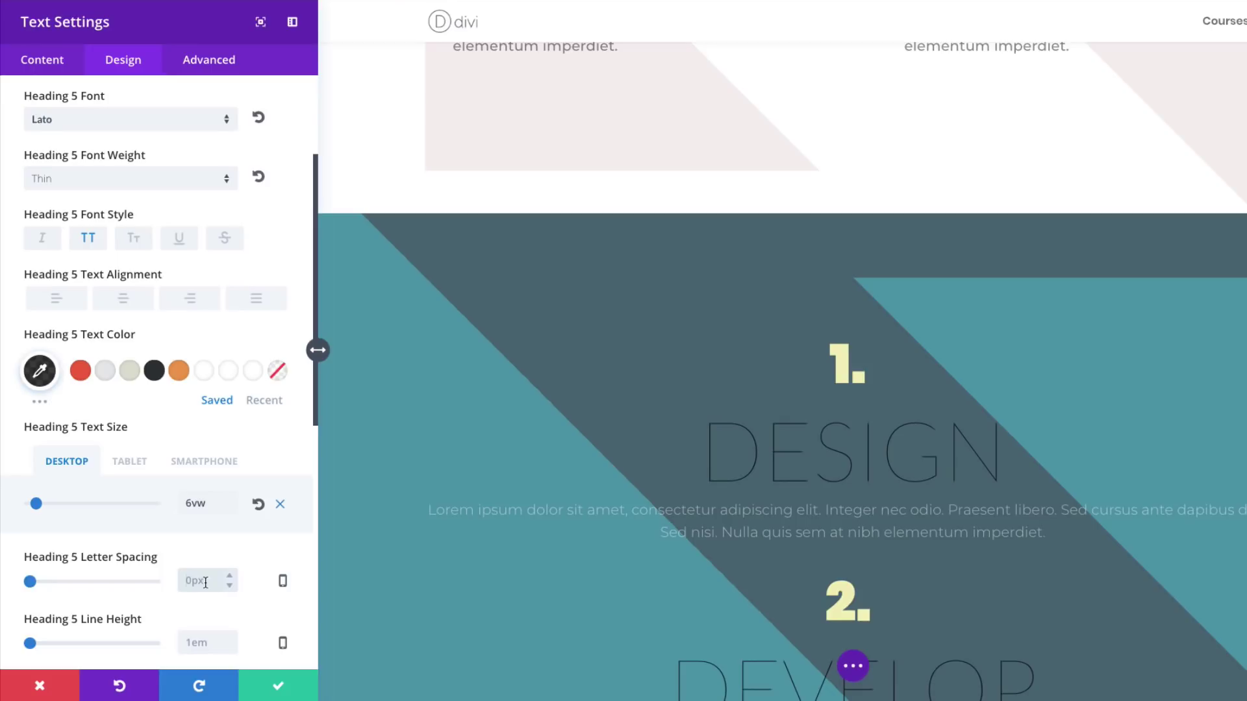
pyautogui.click(205, 581)
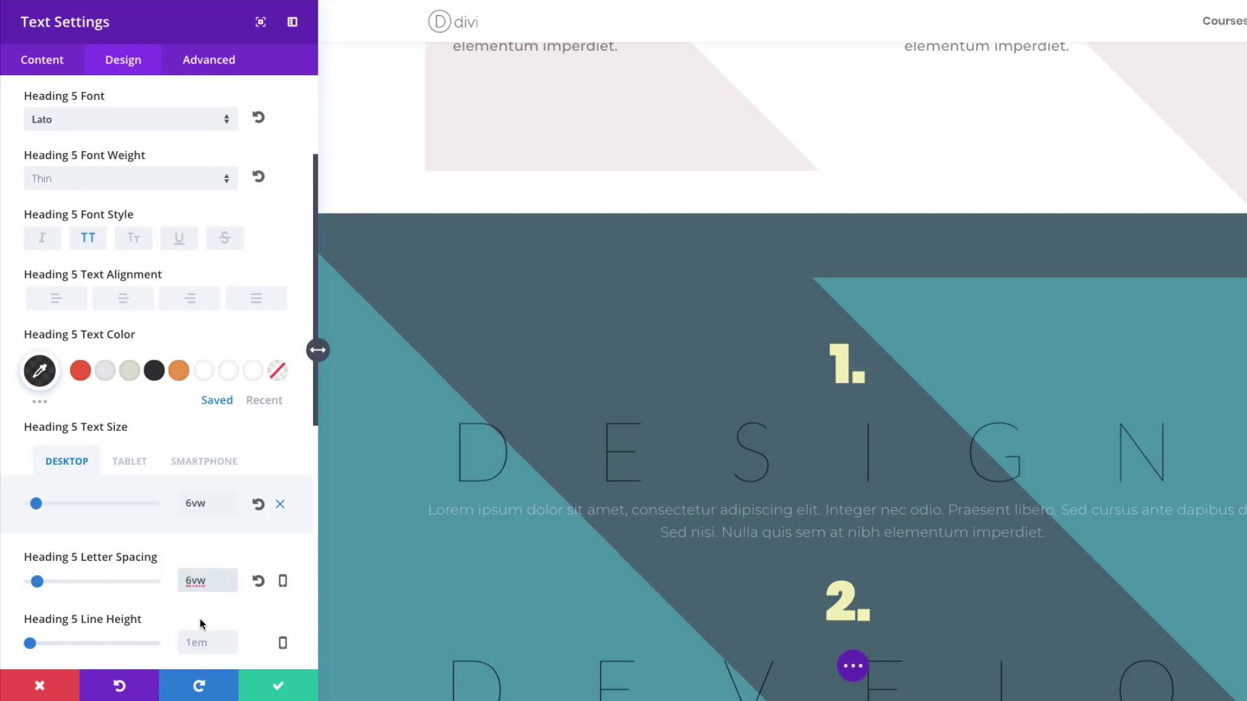
pyautogui.press('BackSpace')
pyautogui.press('BackSpace')
pyautogui.press('BackSpace')
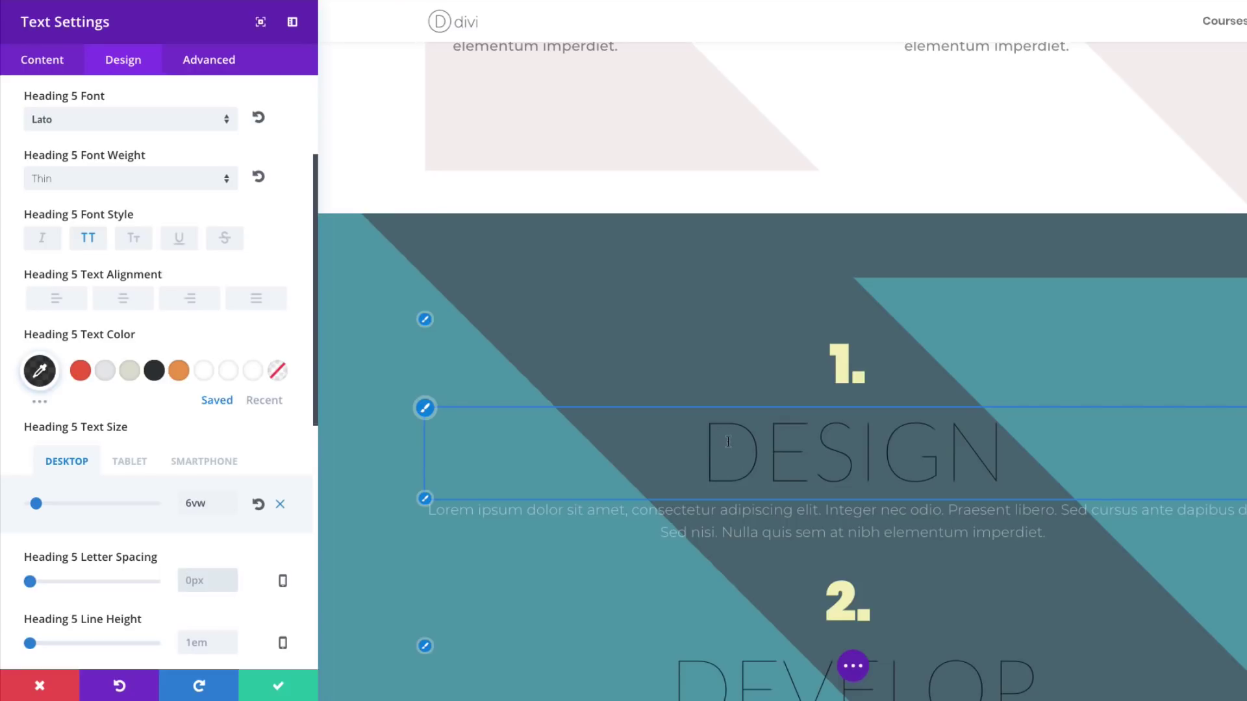
# Make the Heading 5 text white, turn off its uppercase style, and save the text module.
pyautogui.click(425, 409)
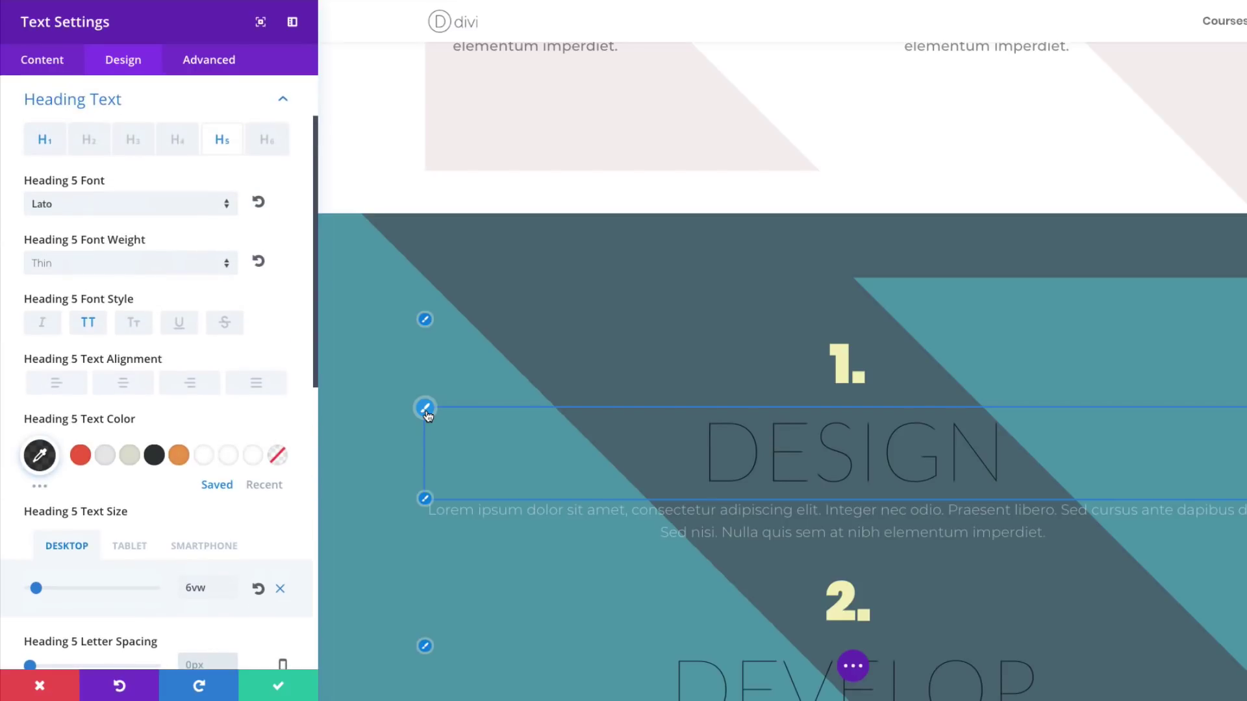
pyautogui.click(254, 456)
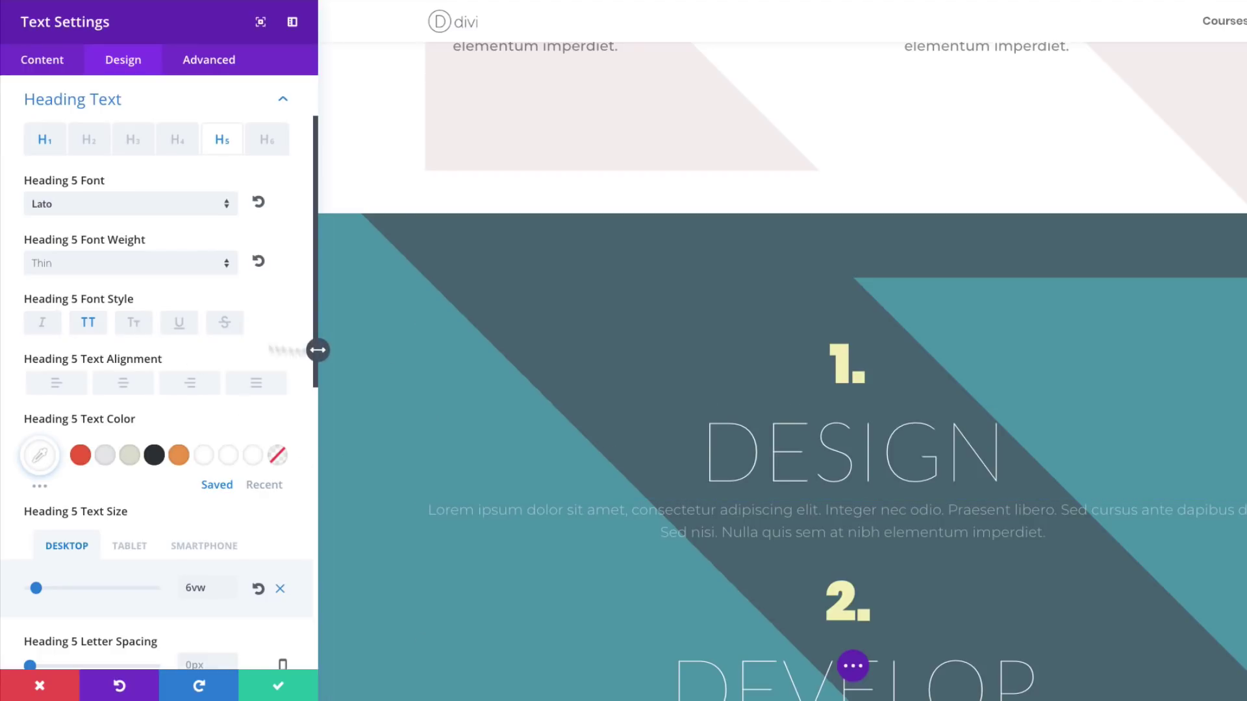
pyautogui.click(89, 325)
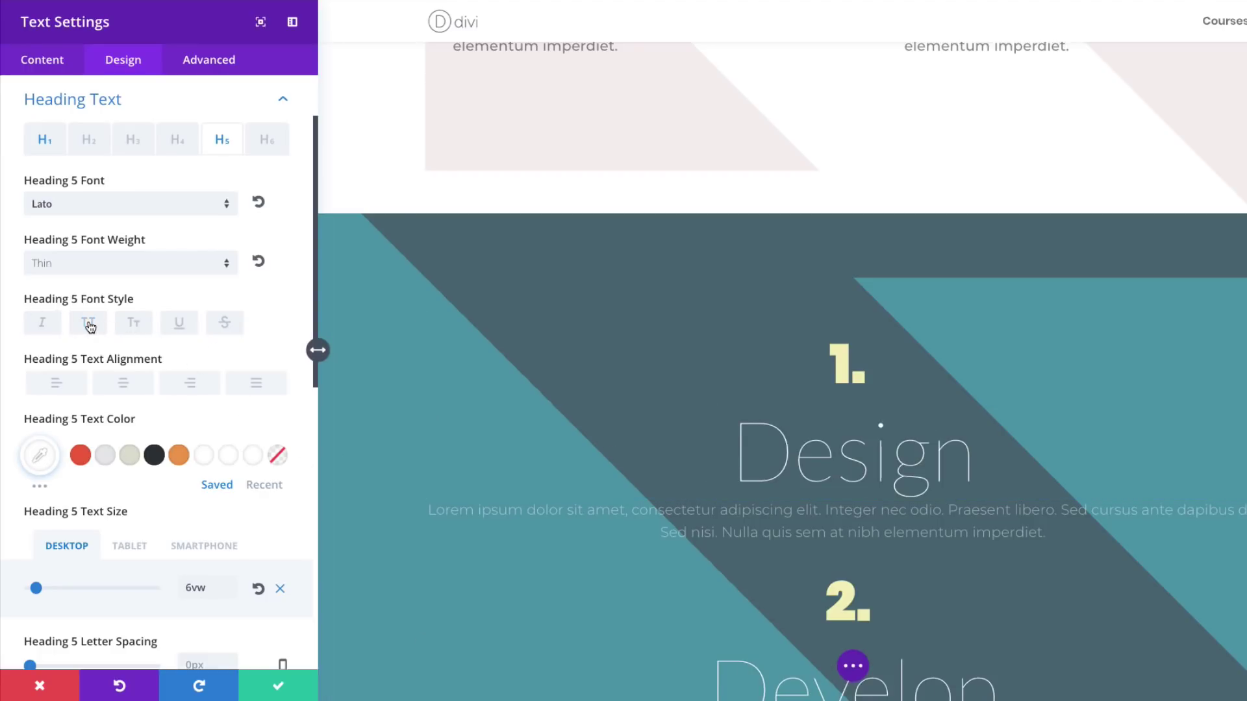
pyautogui.scroll(-3, 655, 472)
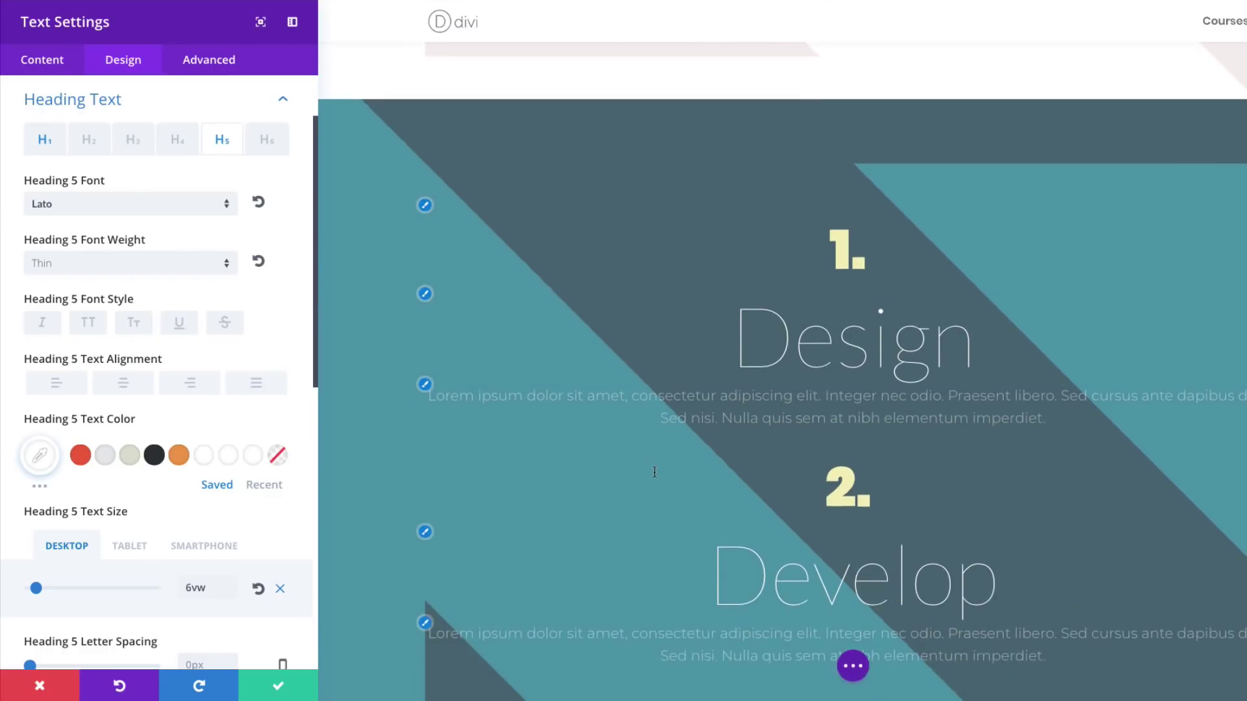
pyautogui.scroll(-5, 655, 472)
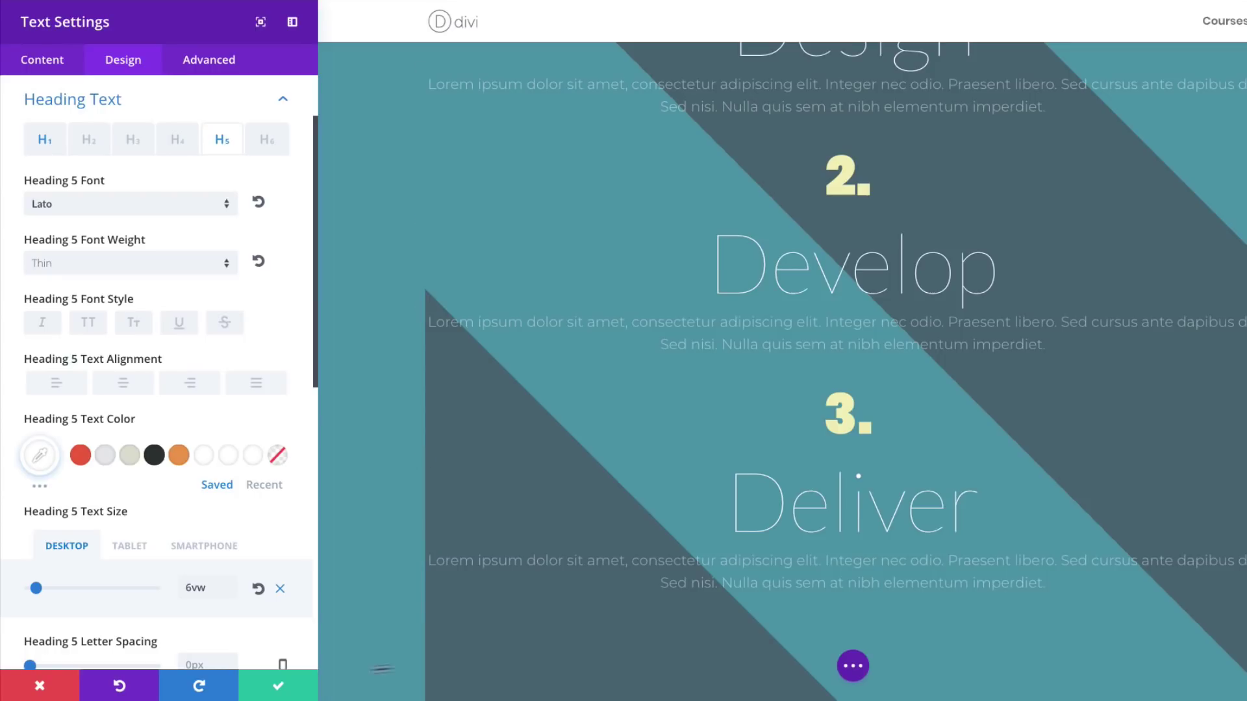
pyautogui.click(280, 693)
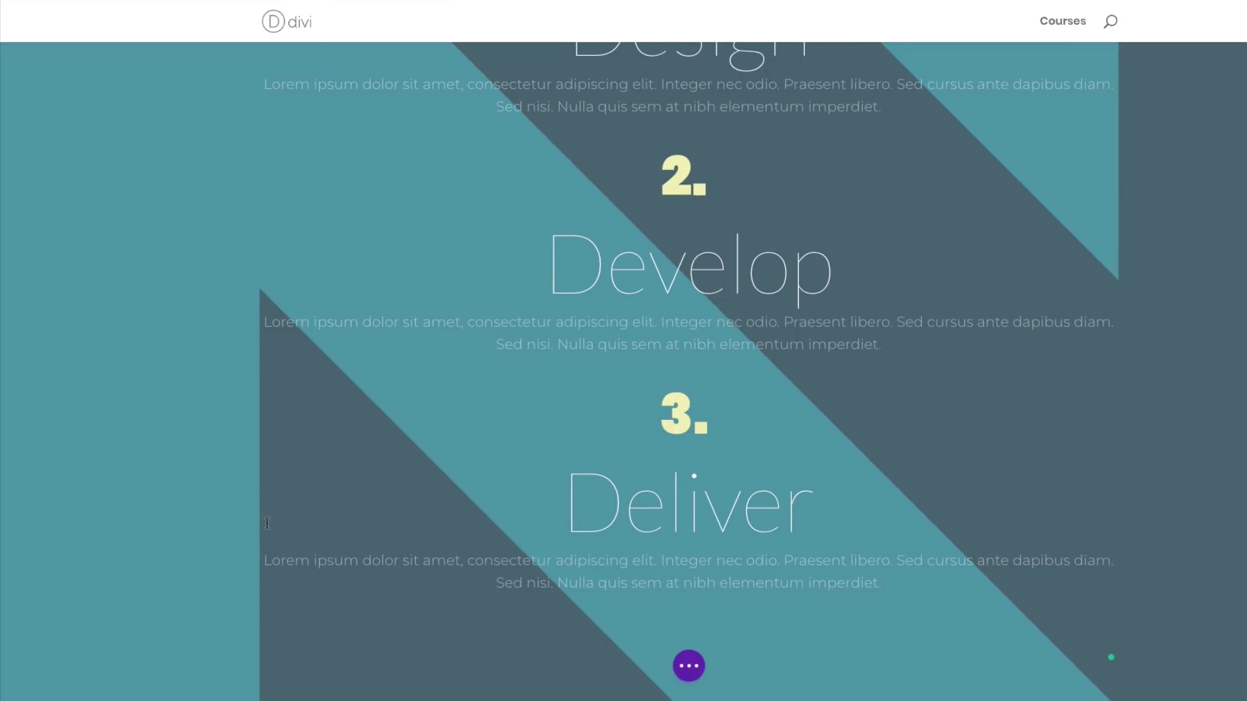
# Duplicate the page's first section and move the copy below the teal and slate section.
pyautogui.scroll(3, 267, 524)
pyautogui.scroll(2, 267, 523)
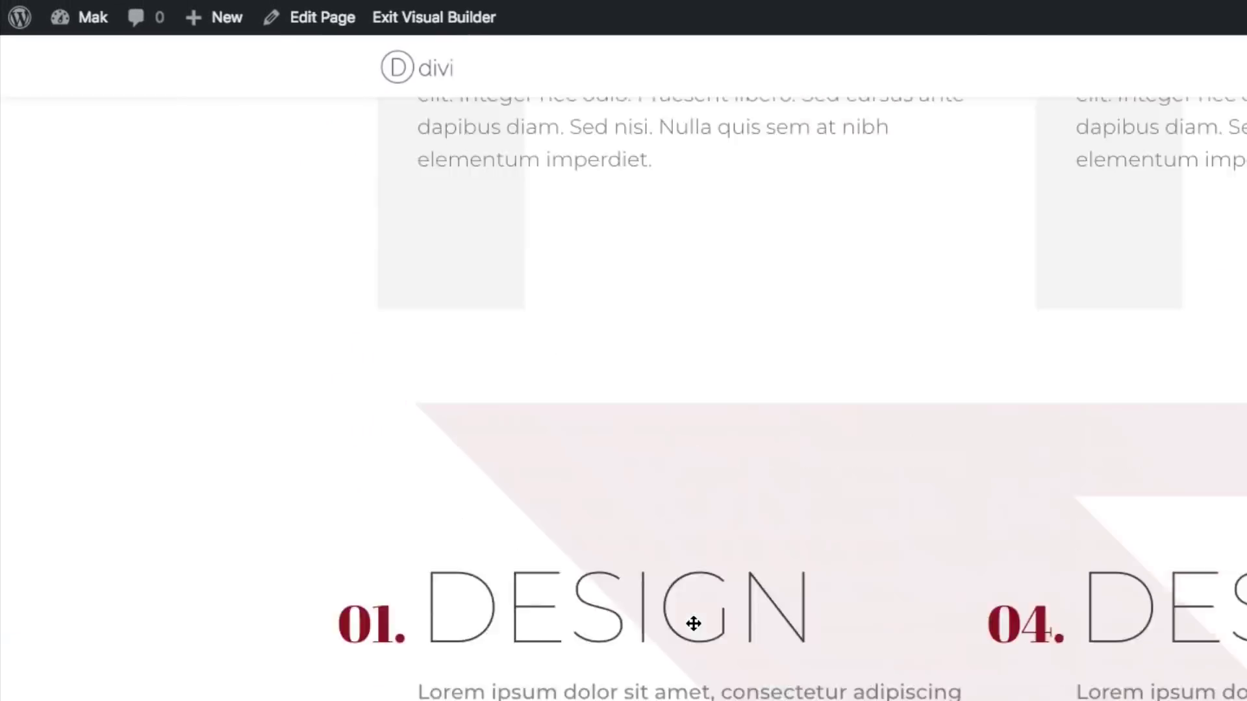
pyautogui.scroll(5, 693, 624)
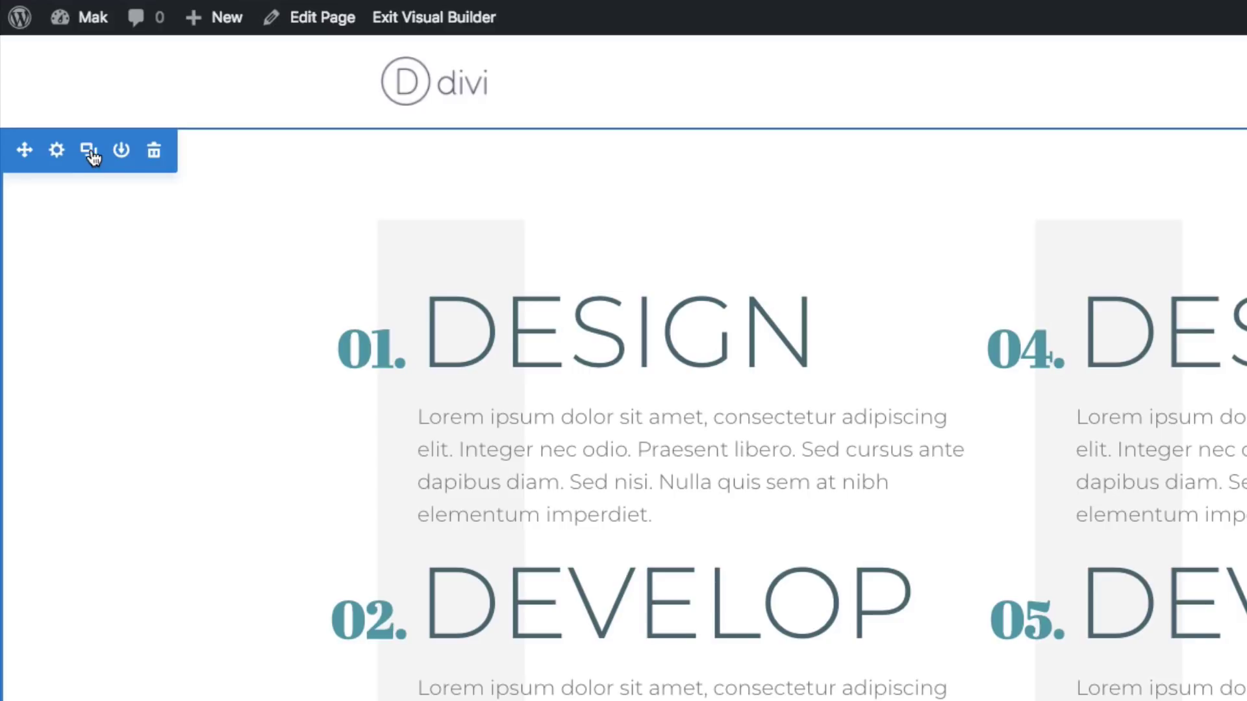
pyautogui.scroll(-10, 615, 587)
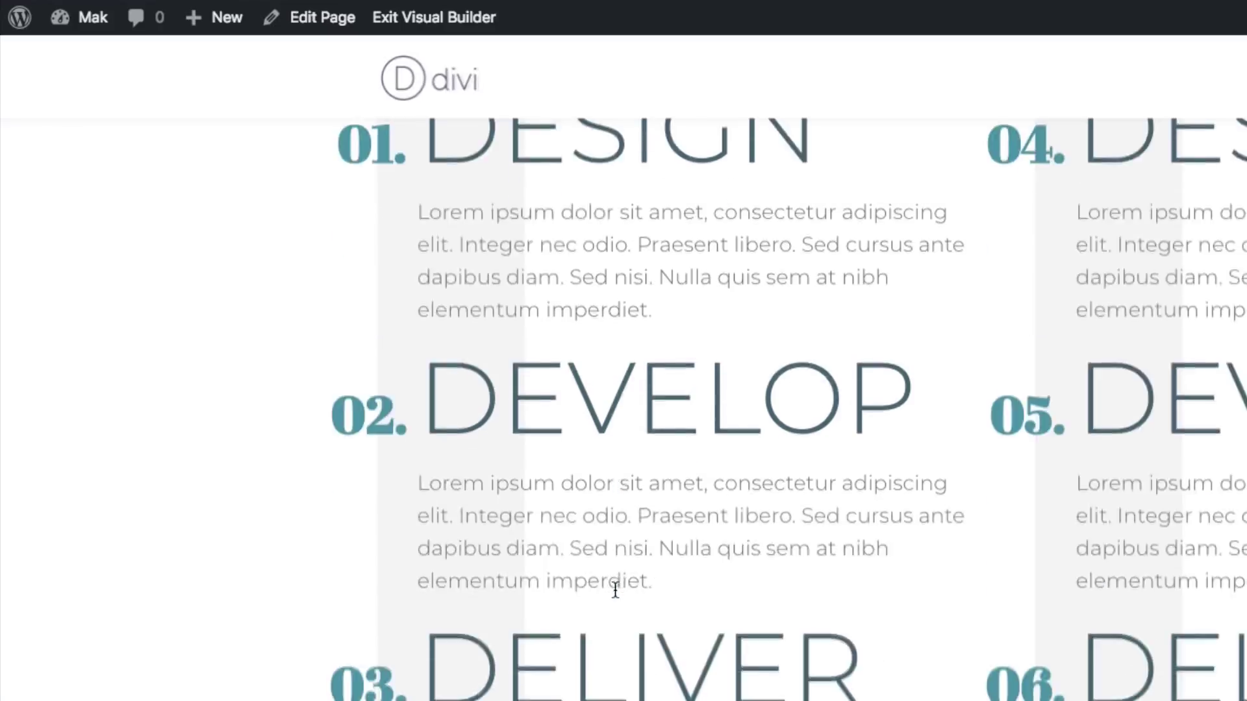
pyautogui.scroll(-4, 616, 591)
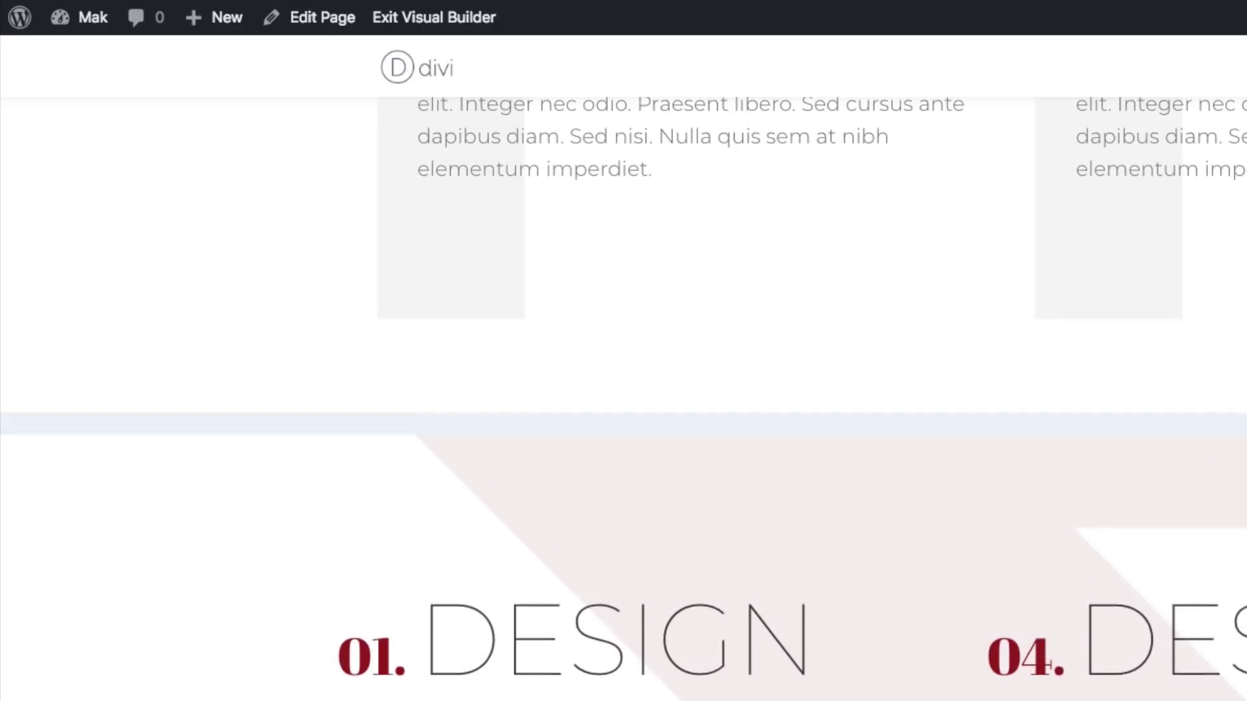
pyautogui.scroll(-10, 623, 455)
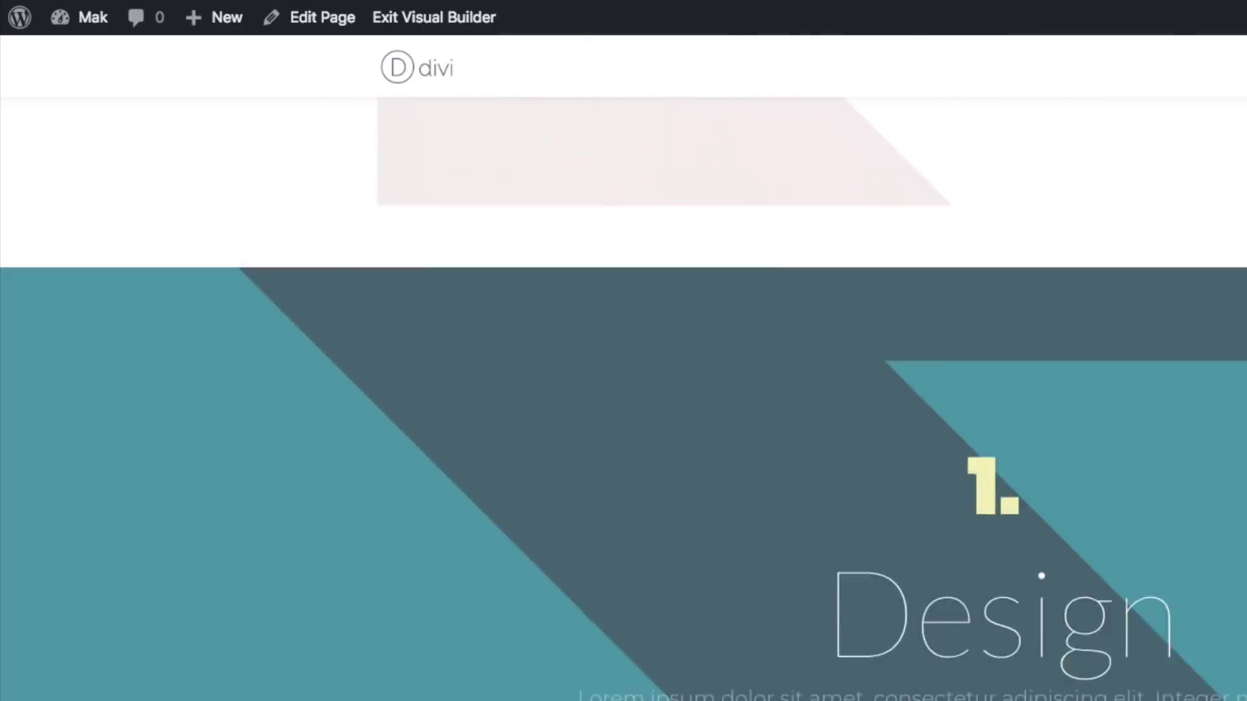
pyautogui.scroll(-8, 623, 390)
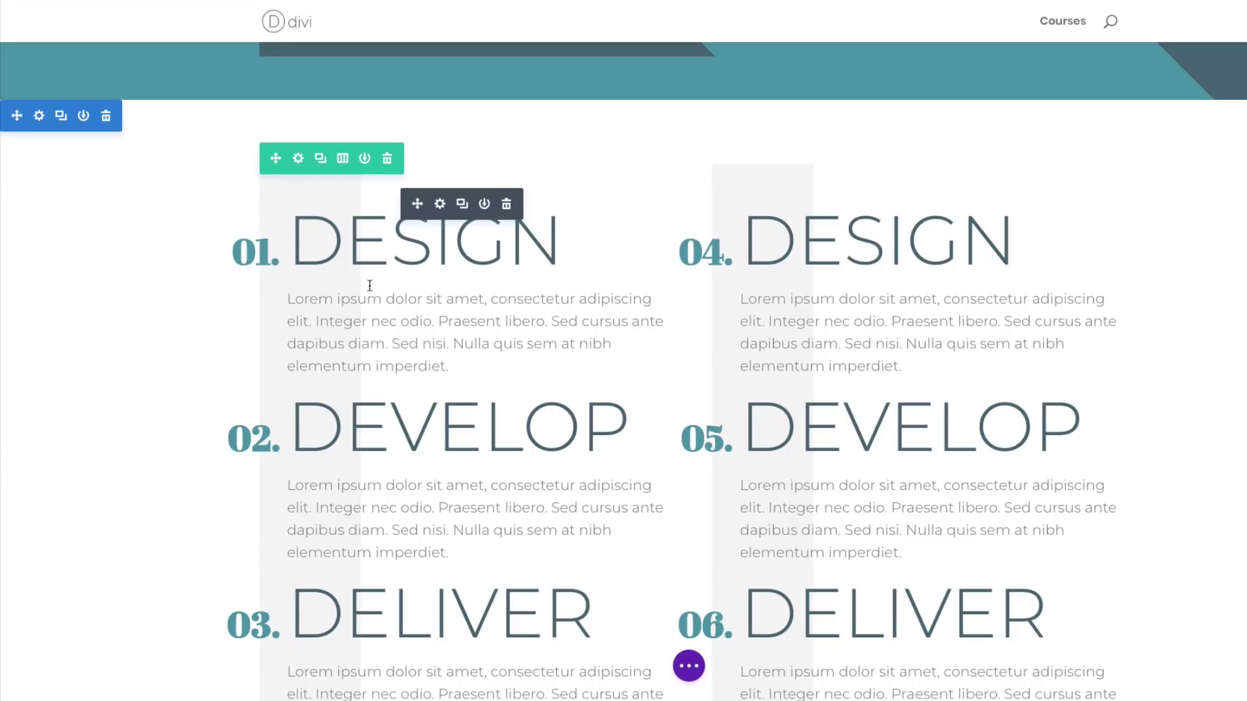
# Remove the background gradient from the first column's text module in the duplicated section and save it.
pyautogui.click(440, 205)
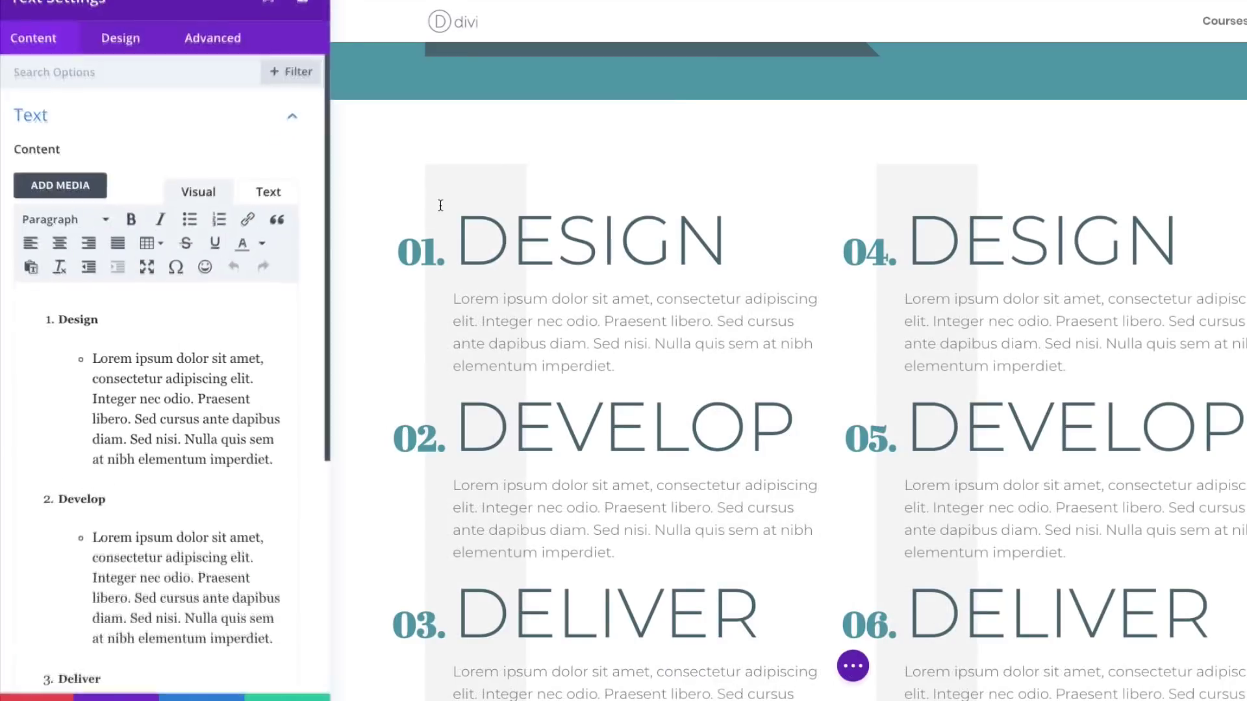
pyautogui.scroll(-5, 165, 540)
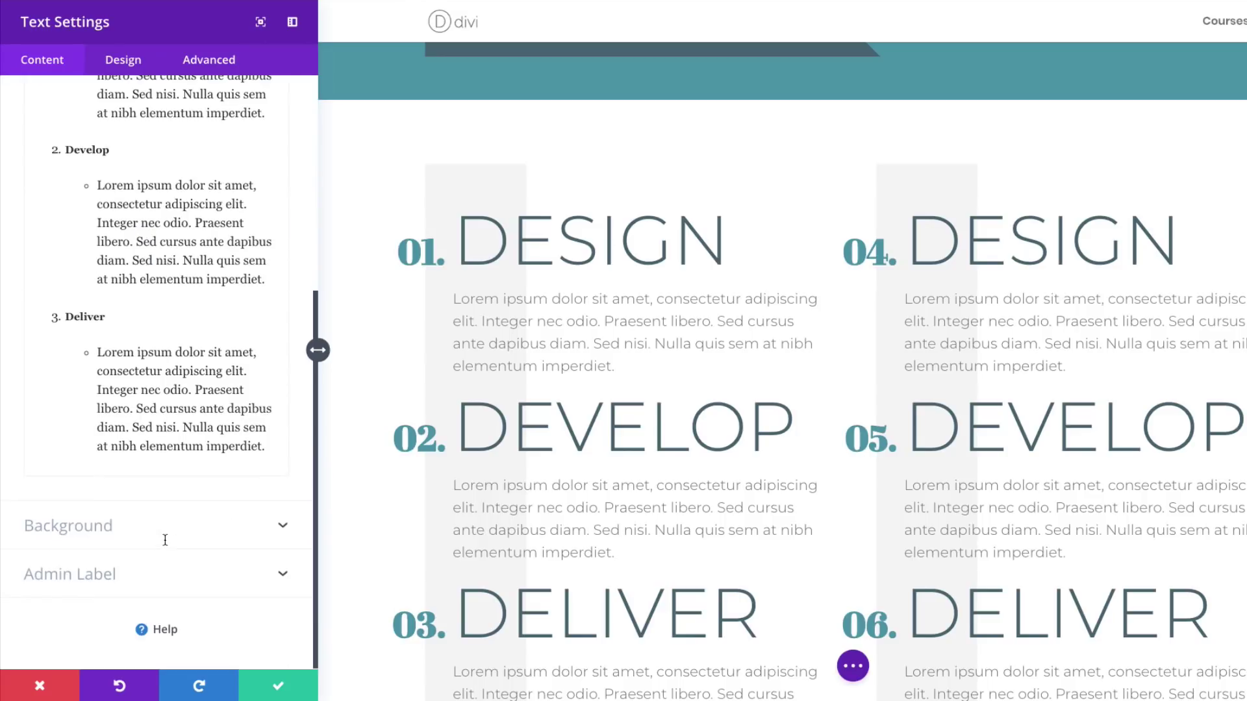
pyautogui.click(101, 527)
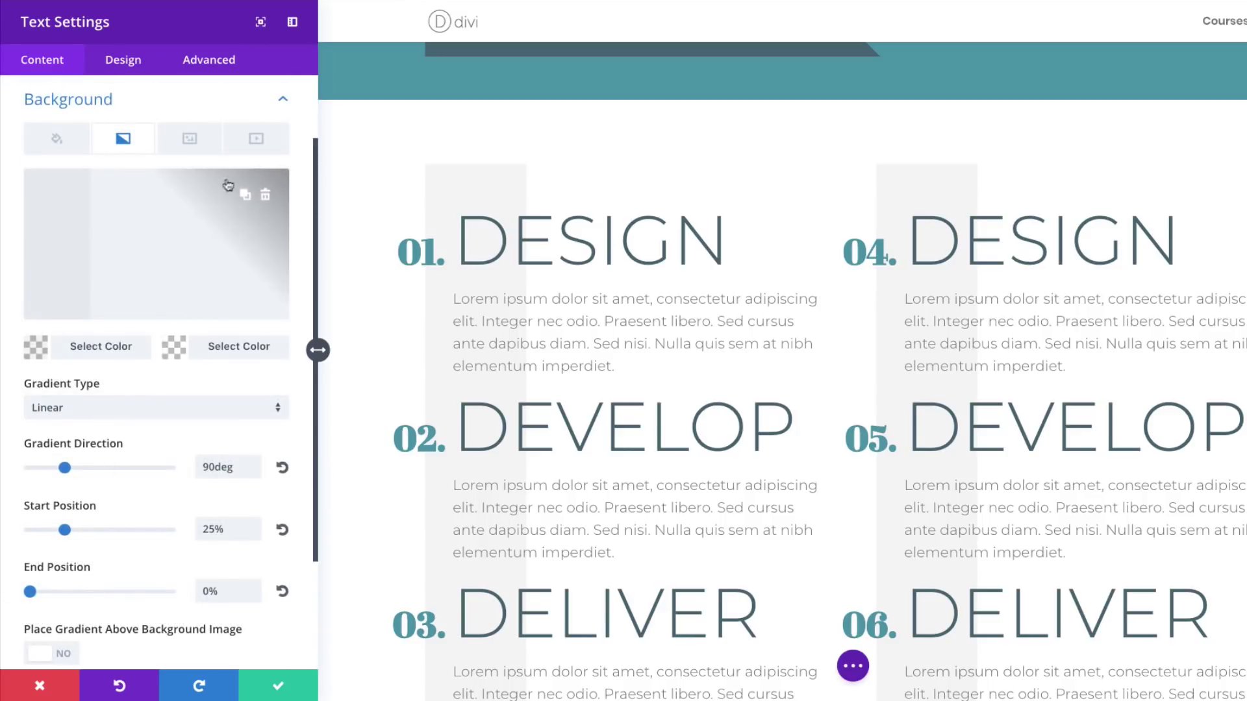
pyautogui.click(265, 195)
pyautogui.click(281, 690)
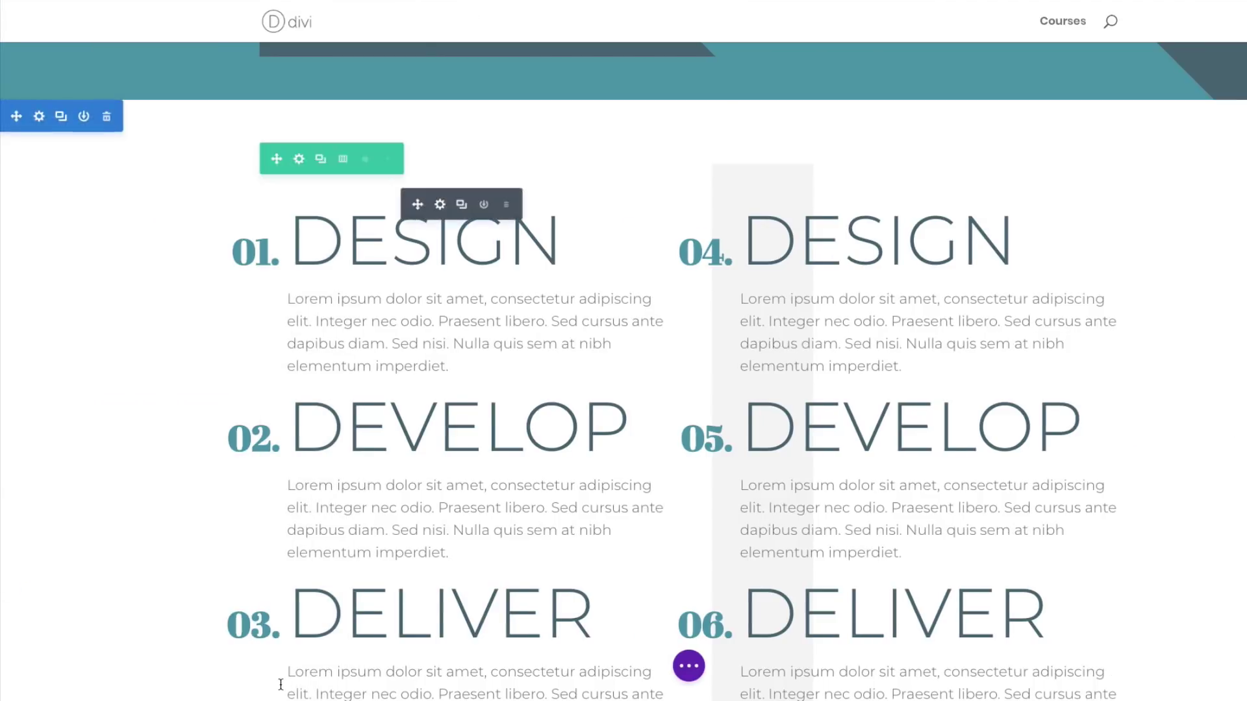
# Remove the background gradient from the second column's text module, which holds items 04 to 06, and save it.
pyautogui.click(893, 204)
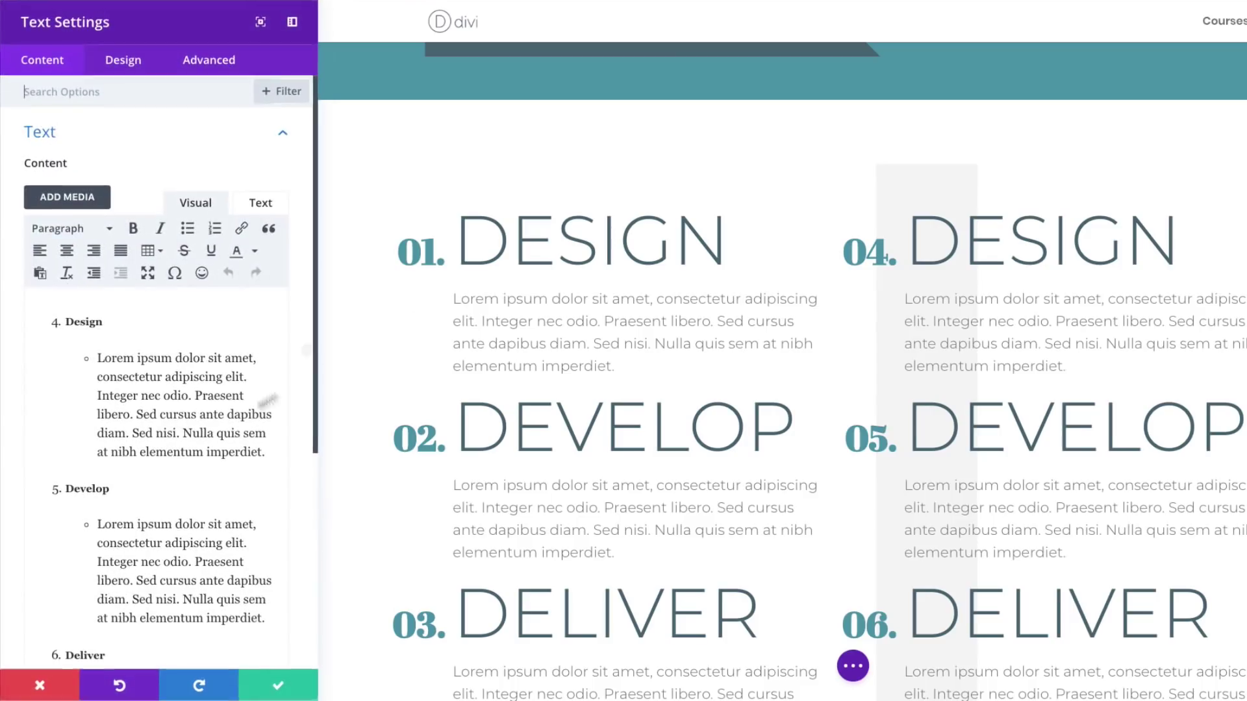
pyautogui.scroll(-5, 184, 504)
pyautogui.click(114, 532)
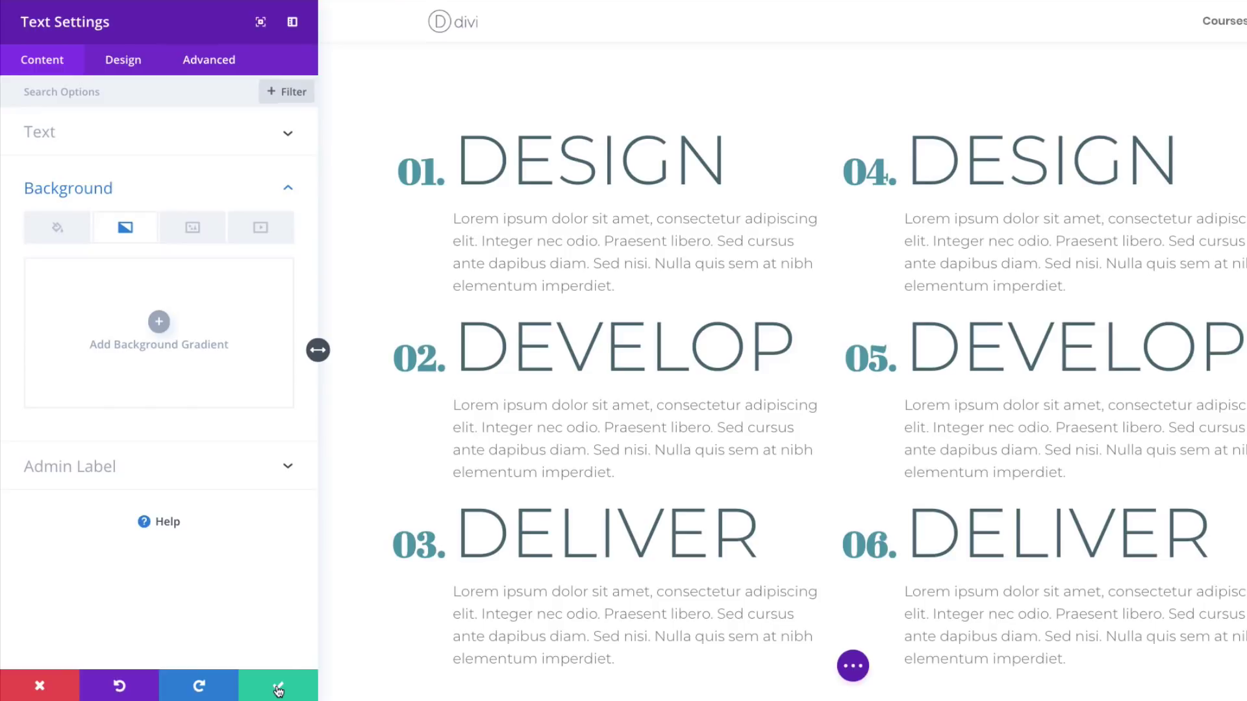
pyautogui.click(278, 687)
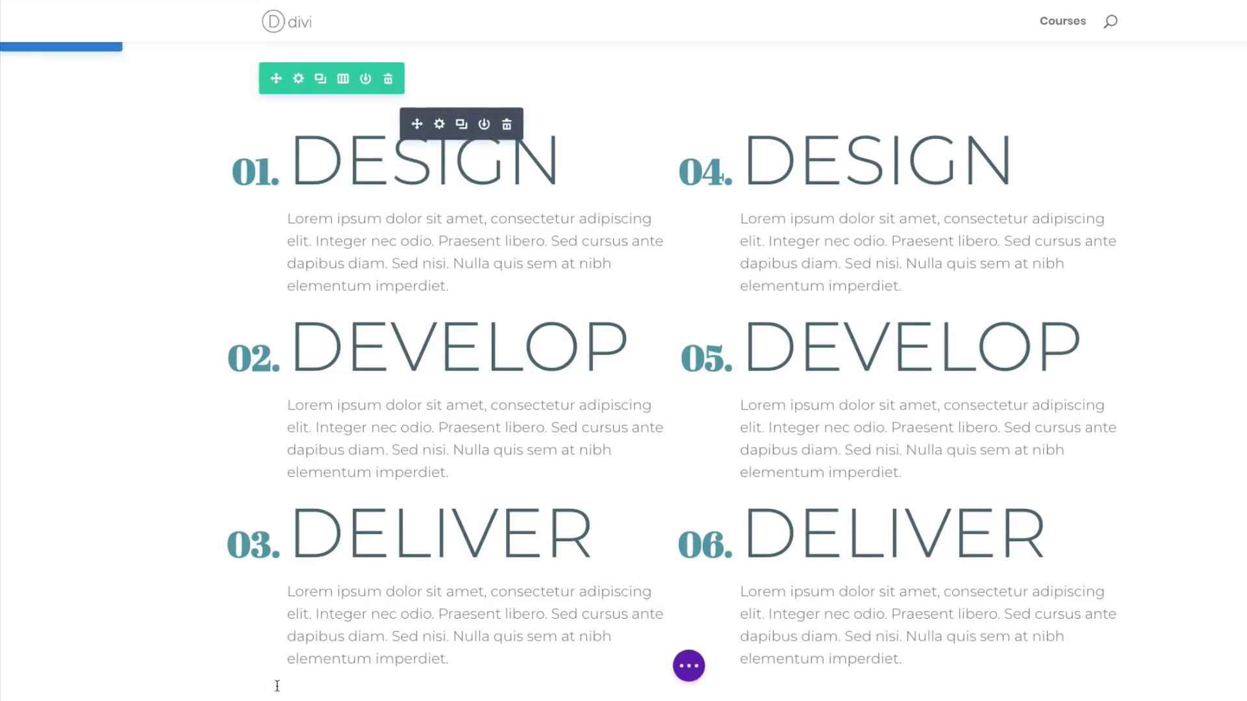
# Set the first text module's ordered list font to Lato with a Light font weight.
pyautogui.moveTo(448, 140)
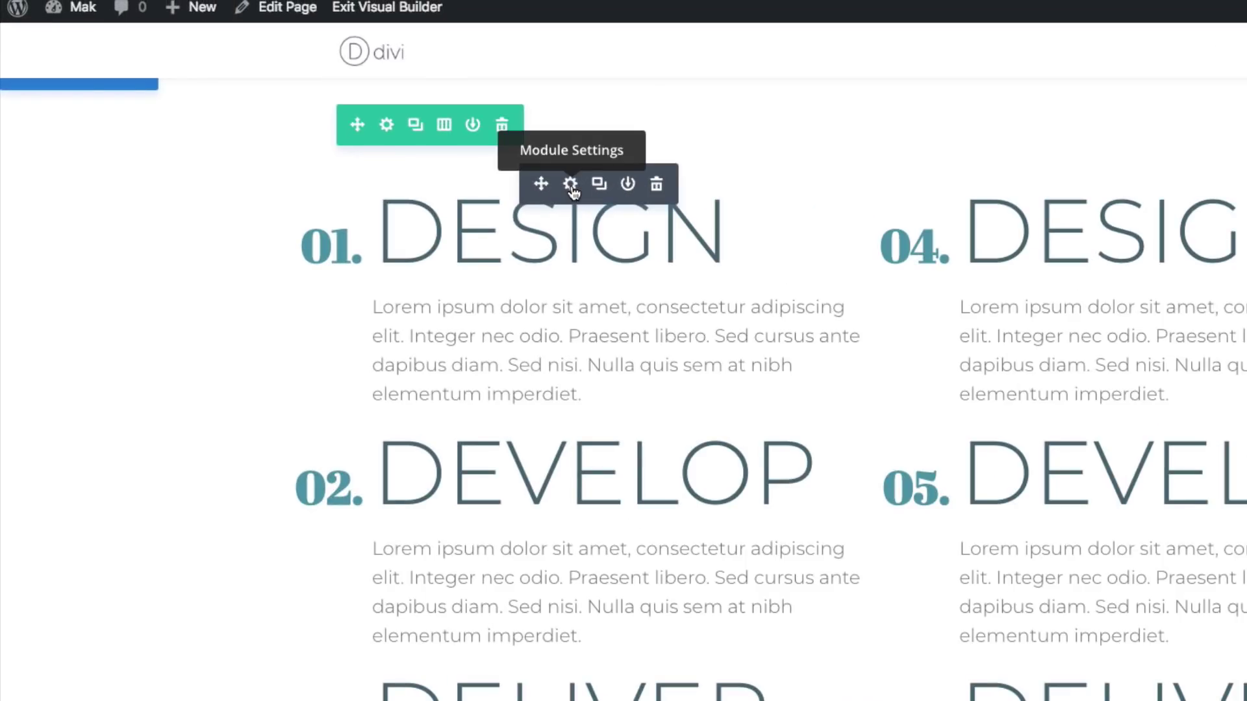
pyautogui.click(570, 185)
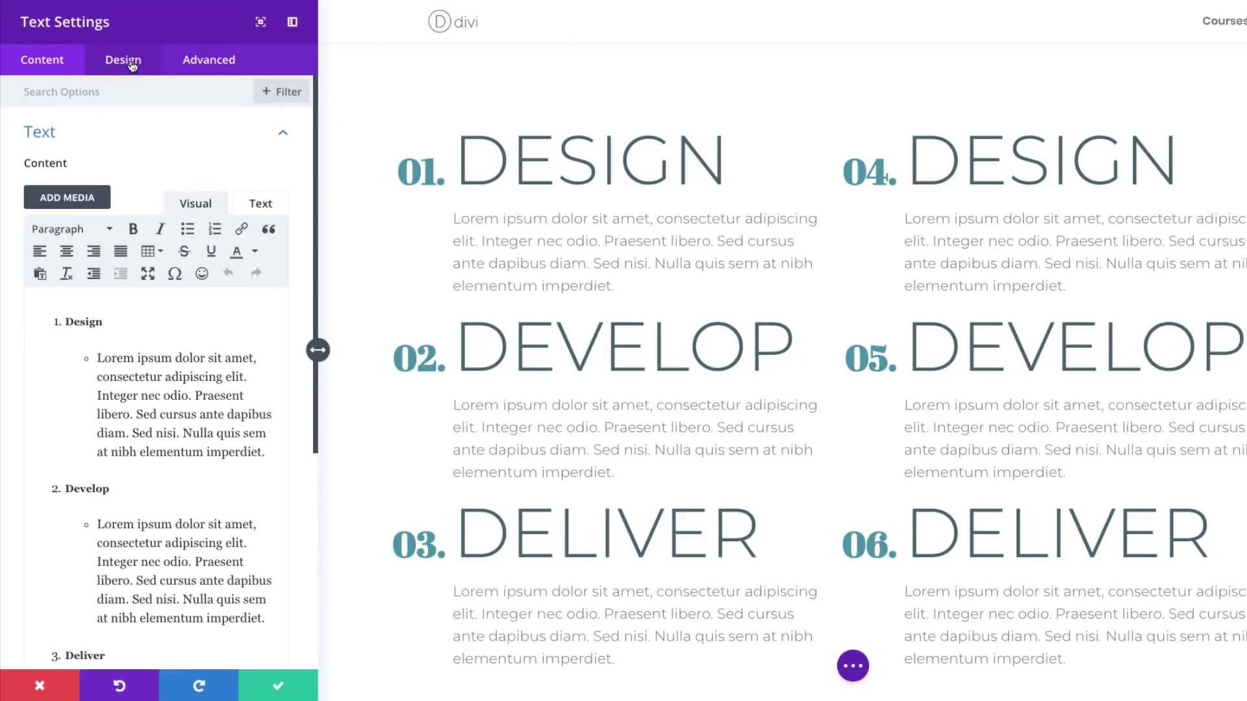
pyautogui.click(132, 64)
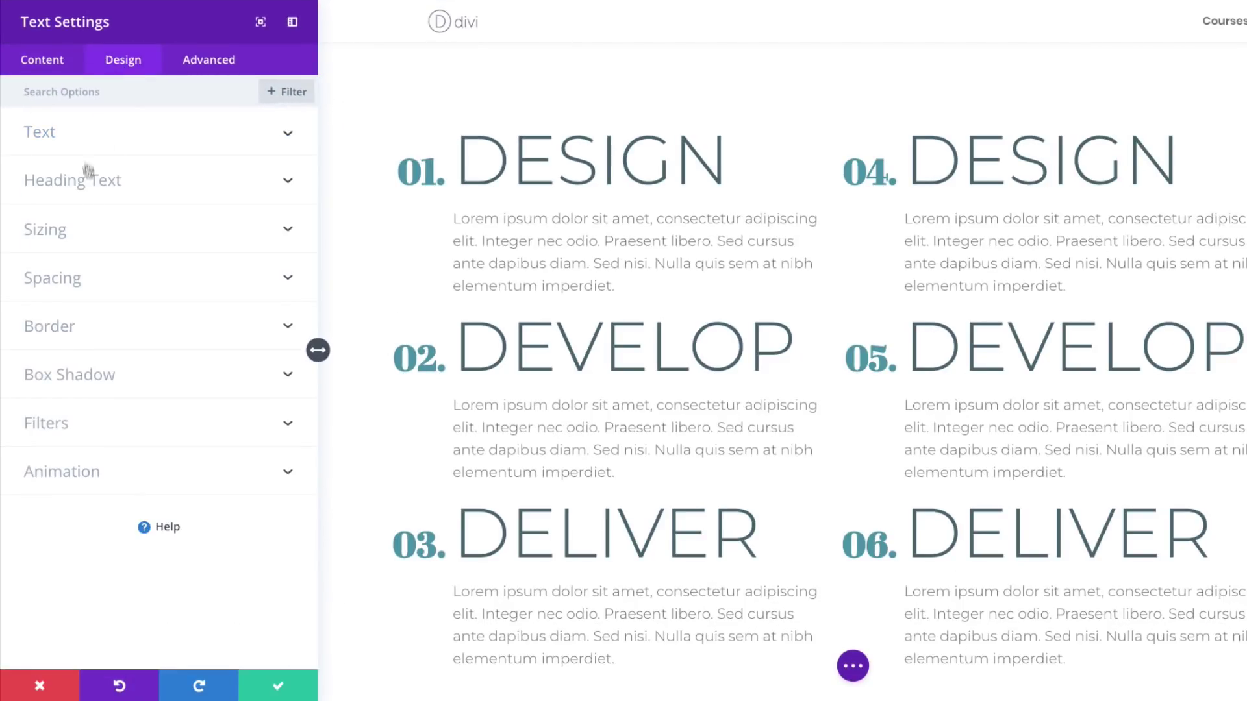
pyautogui.click(63, 133)
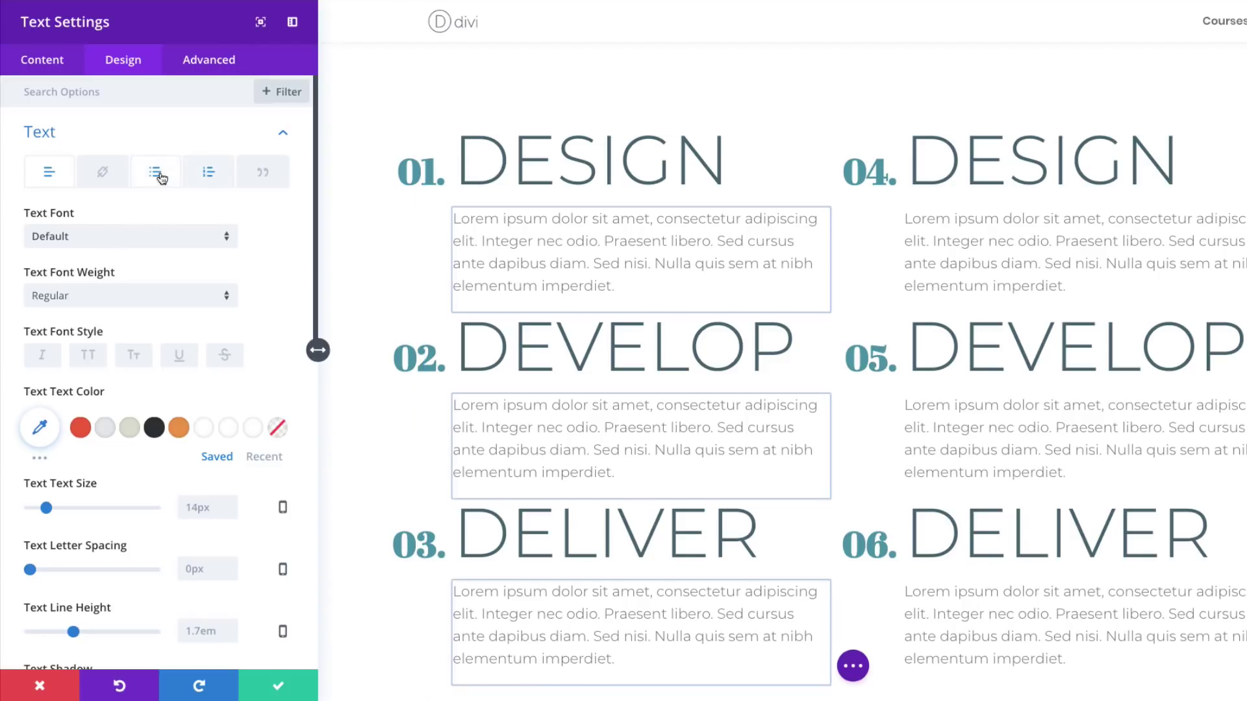
pyautogui.click(208, 172)
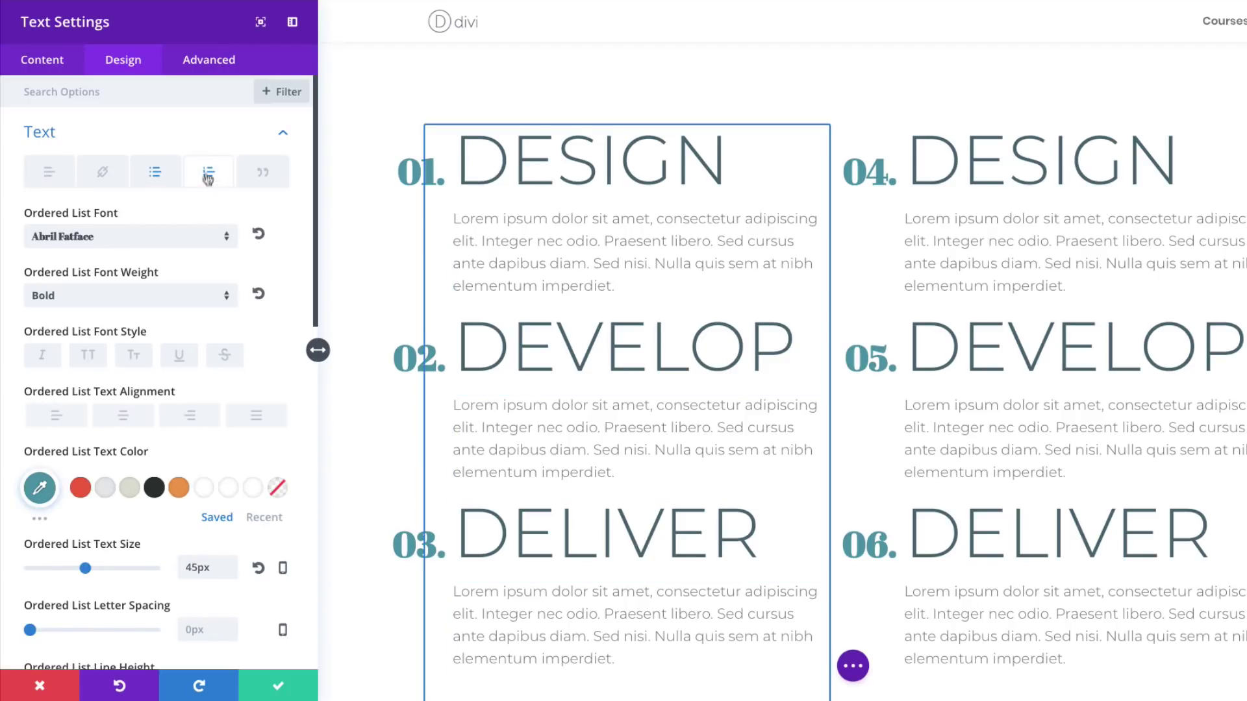
pyautogui.click(146, 245)
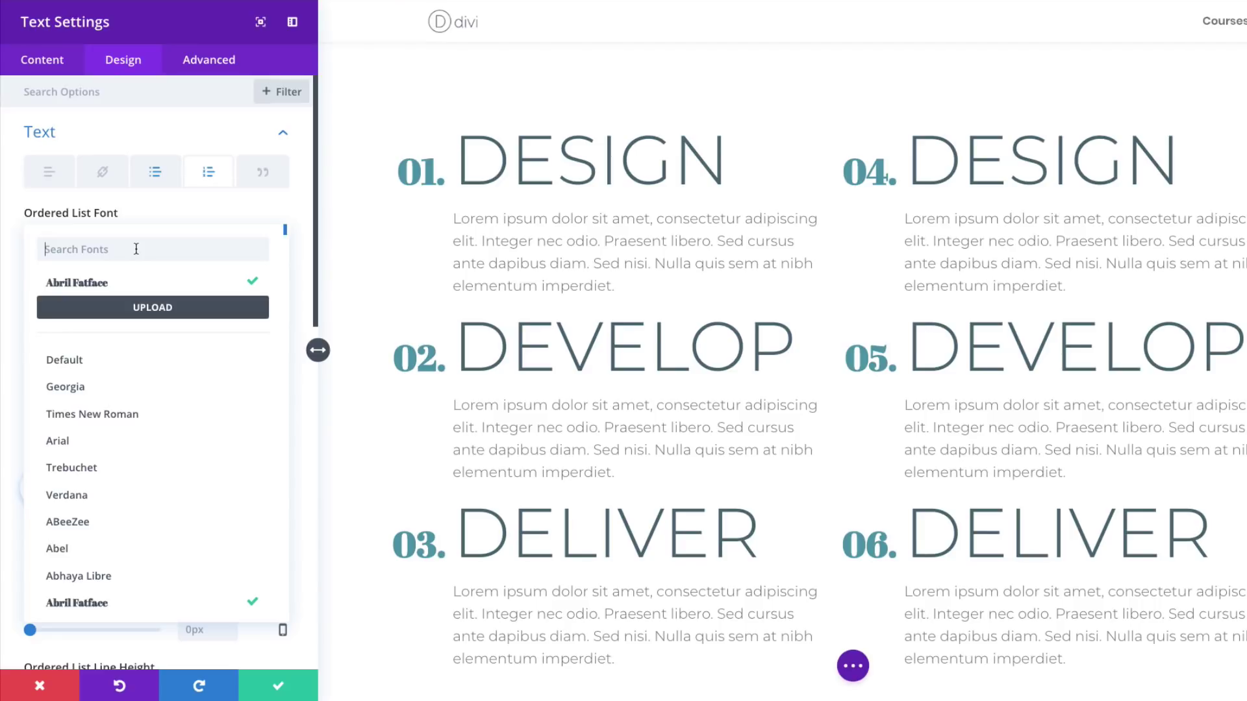
pyautogui.write('la')
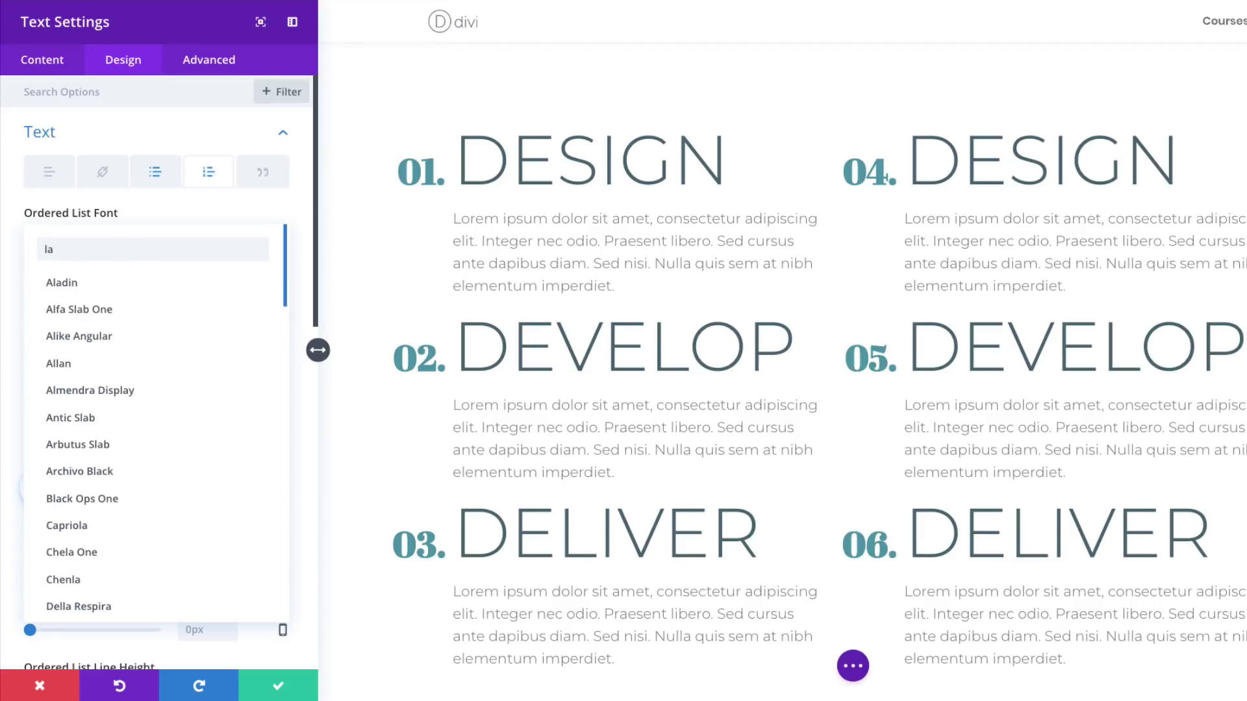
pyautogui.write('t')
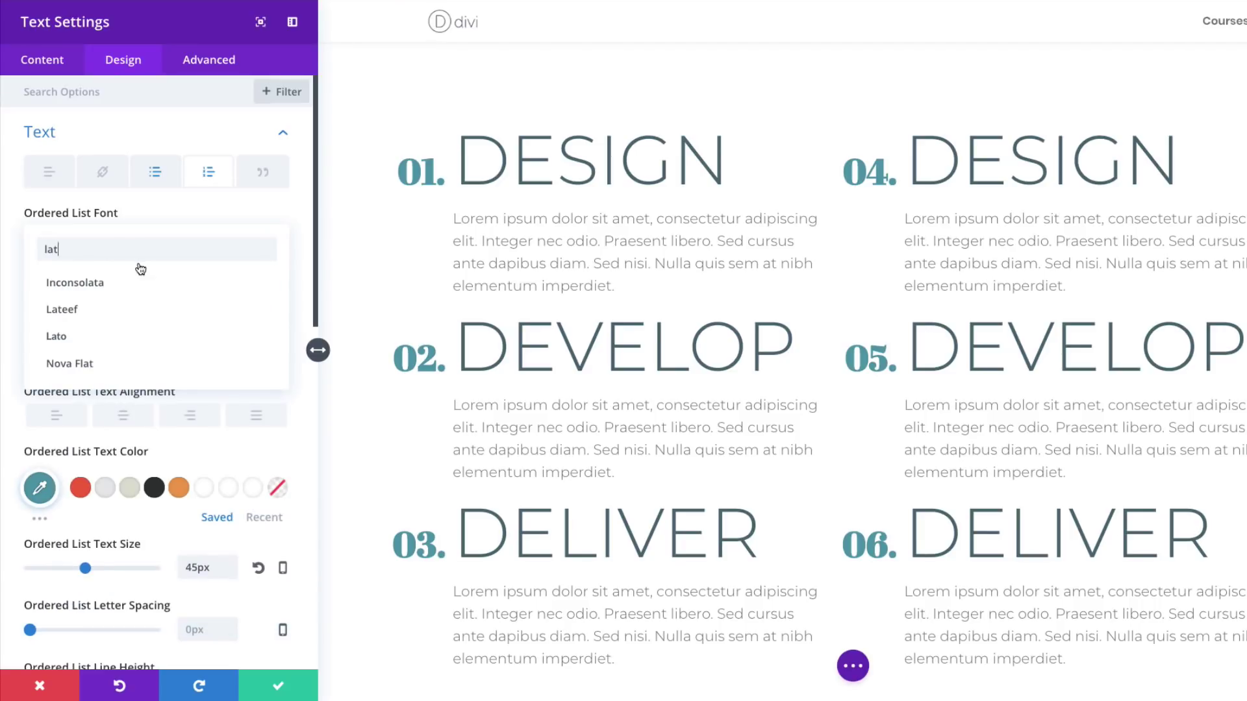
pyautogui.click(61, 338)
pyautogui.click(170, 298)
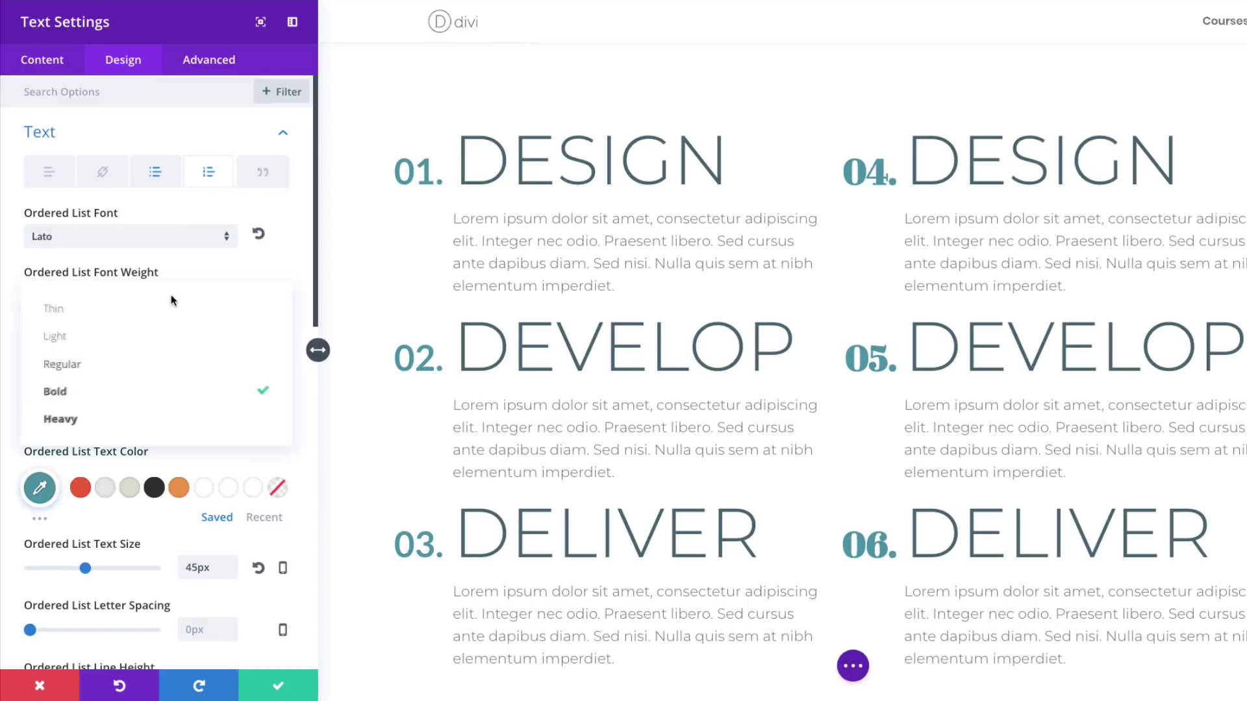
pyautogui.click(148, 336)
# Make the ordered list text black and set its text size to 6vw.
pyautogui.click(40, 491)
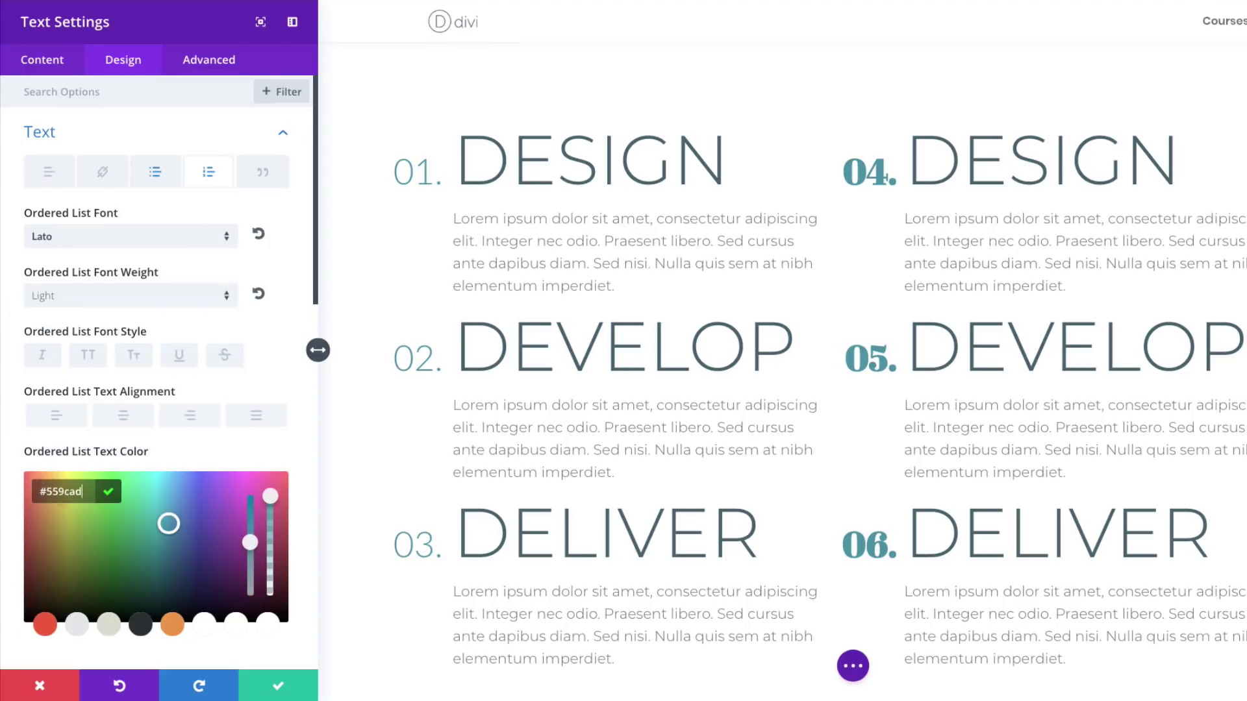
pyautogui.moveTo(45, 596); pyautogui.dragTo(10, 626)
pyautogui.click(11, 625)
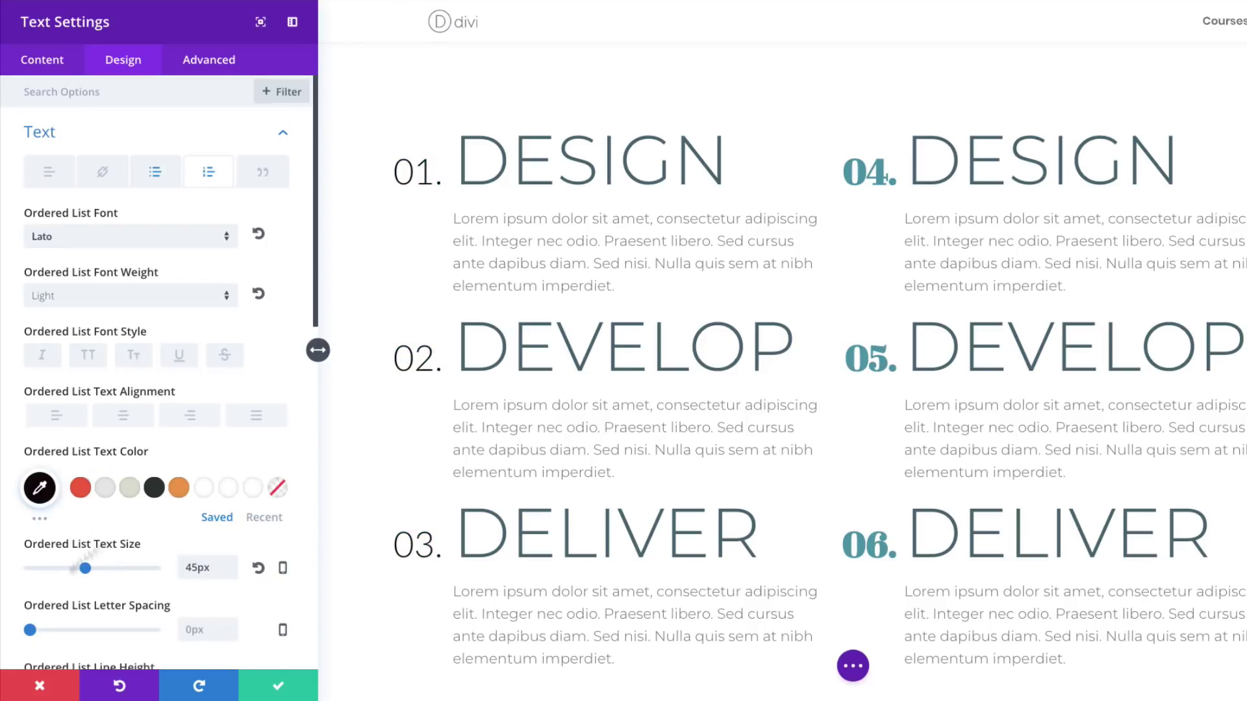
pyautogui.scroll(-3, 291, 359)
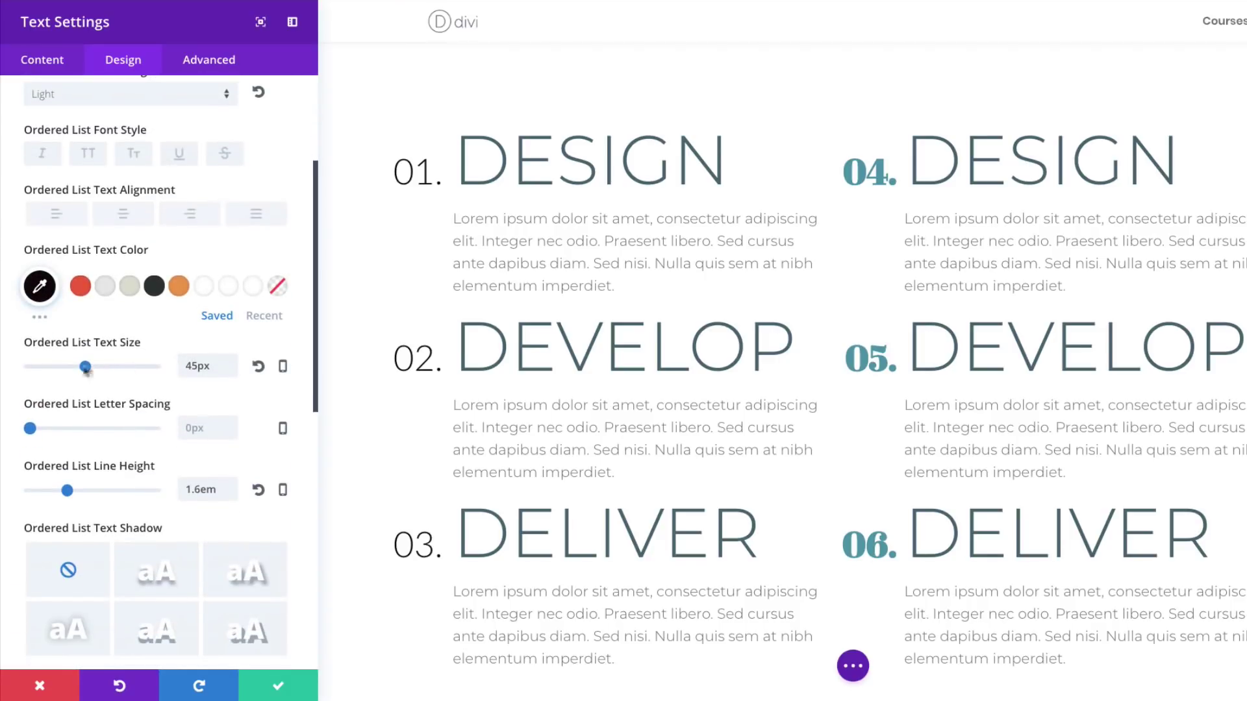
pyautogui.doubleClick(198, 367)
pyautogui.write('6vw')
# Set the ordered list style type to upper-roman and the item indent to 0vw.
pyautogui.scroll(-2, 215, 463)
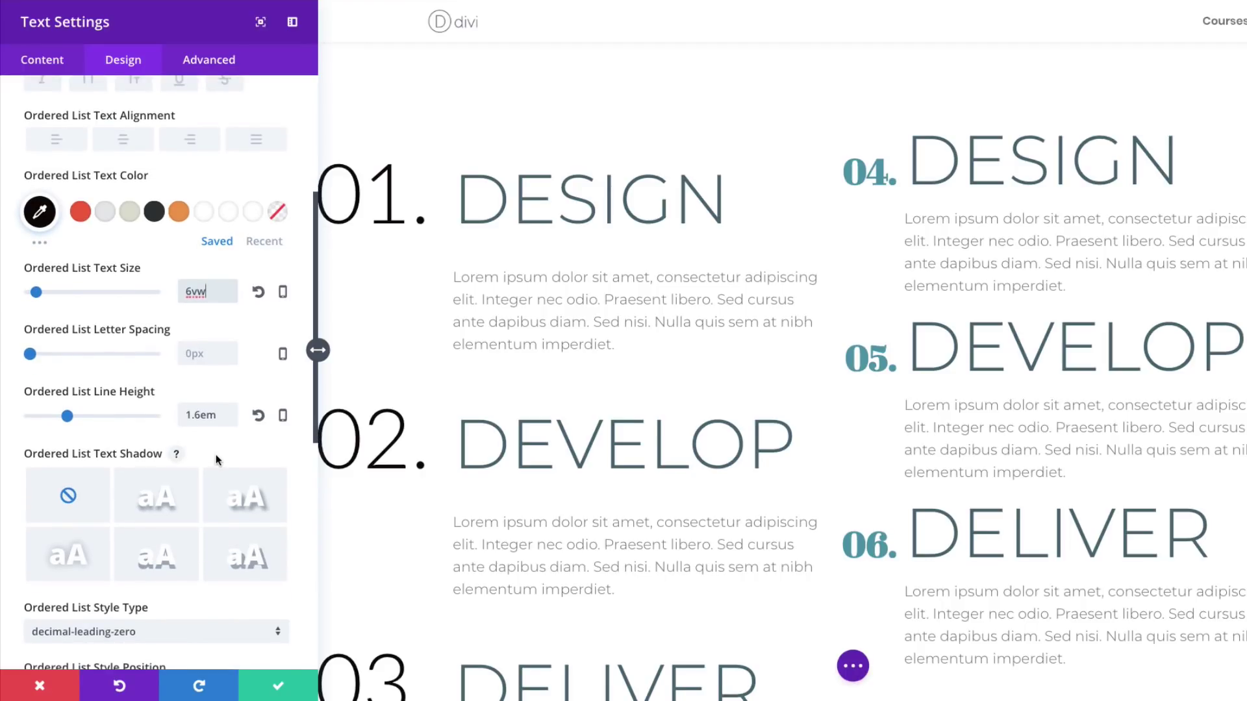
pyautogui.scroll(-2, 215, 454)
pyautogui.click(195, 517)
pyautogui.click(240, 623)
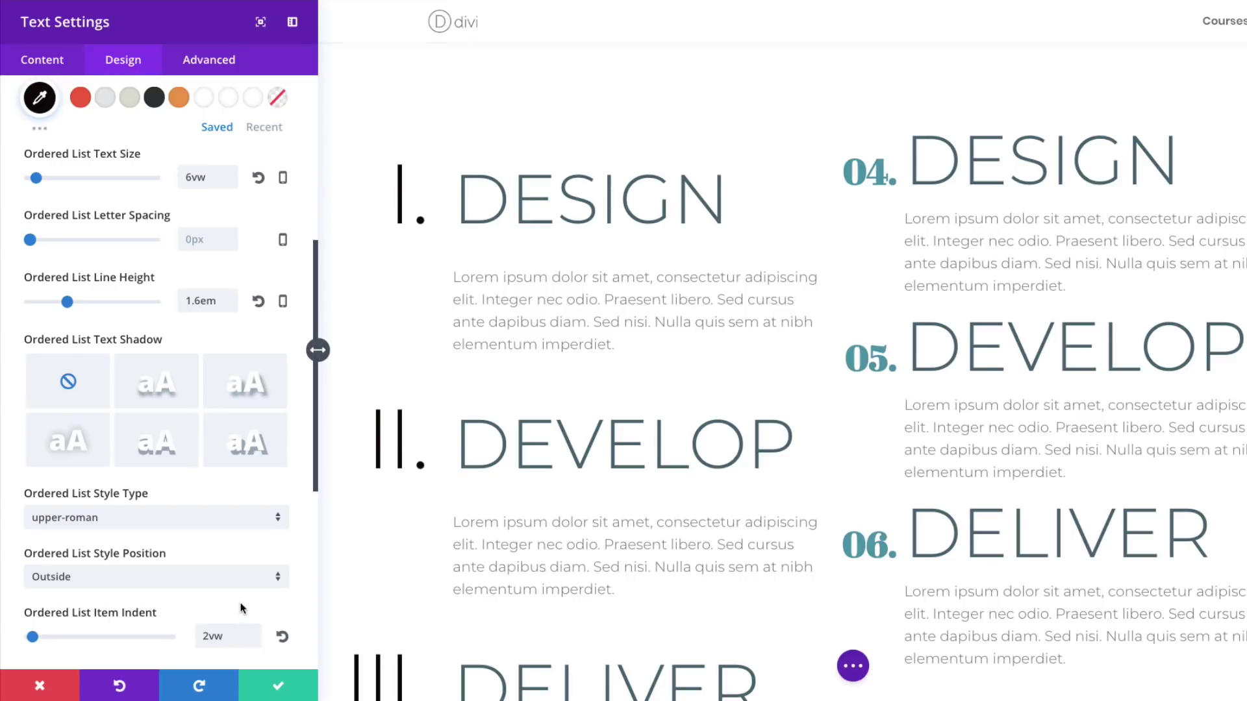
pyautogui.moveTo(207, 636); pyautogui.dragTo(198, 636)
pyautogui.write('0')
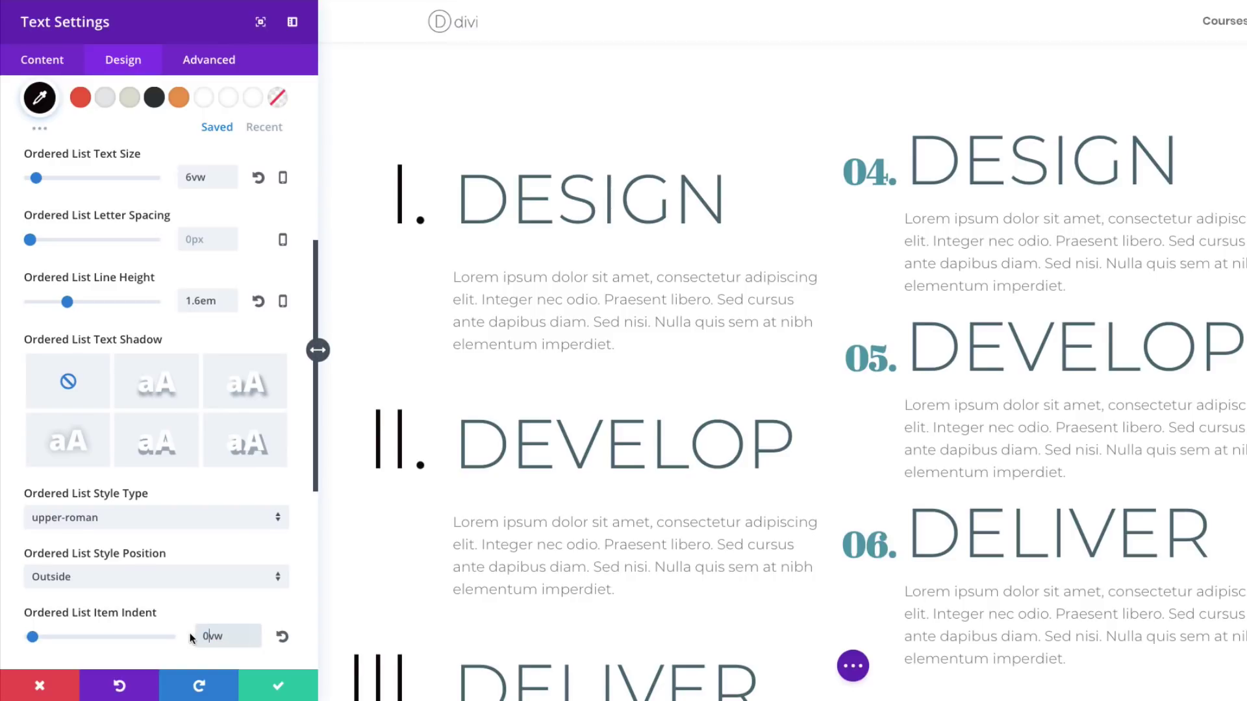
pyautogui.click(192, 637)
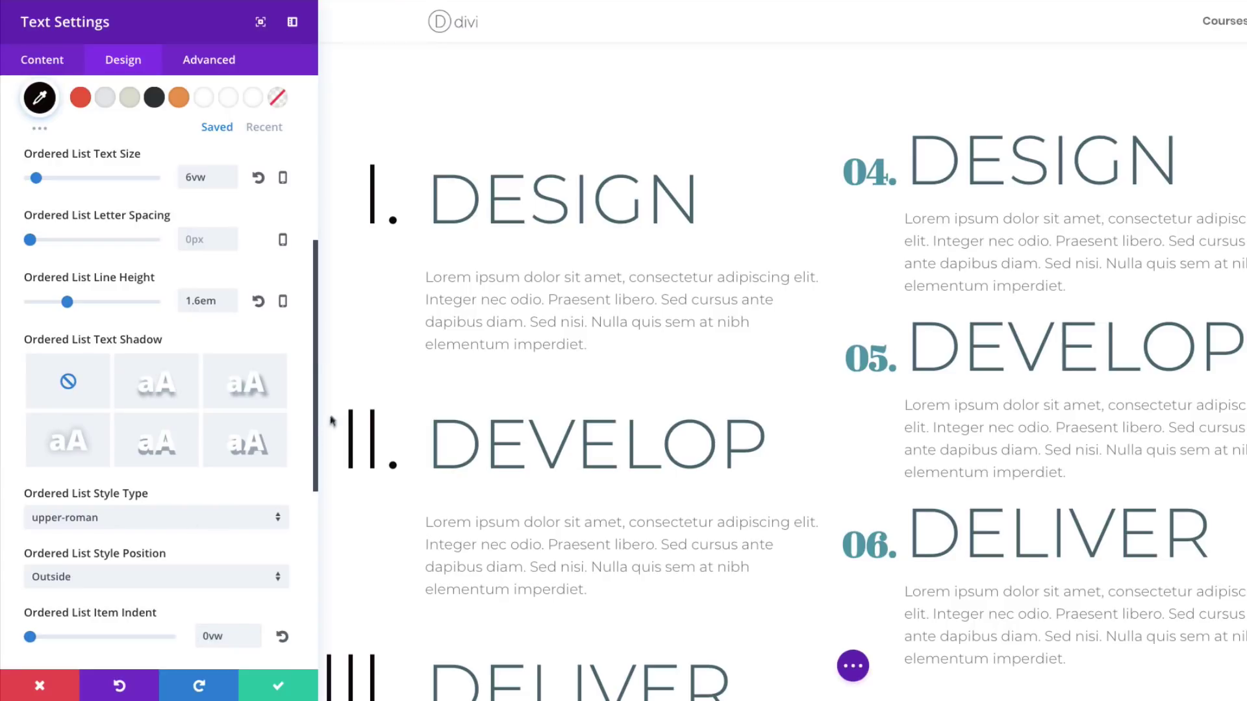
# Set the Heading 5 font to Lato and its font weight to Bold.
pyautogui.scroll(-6, 228, 411)
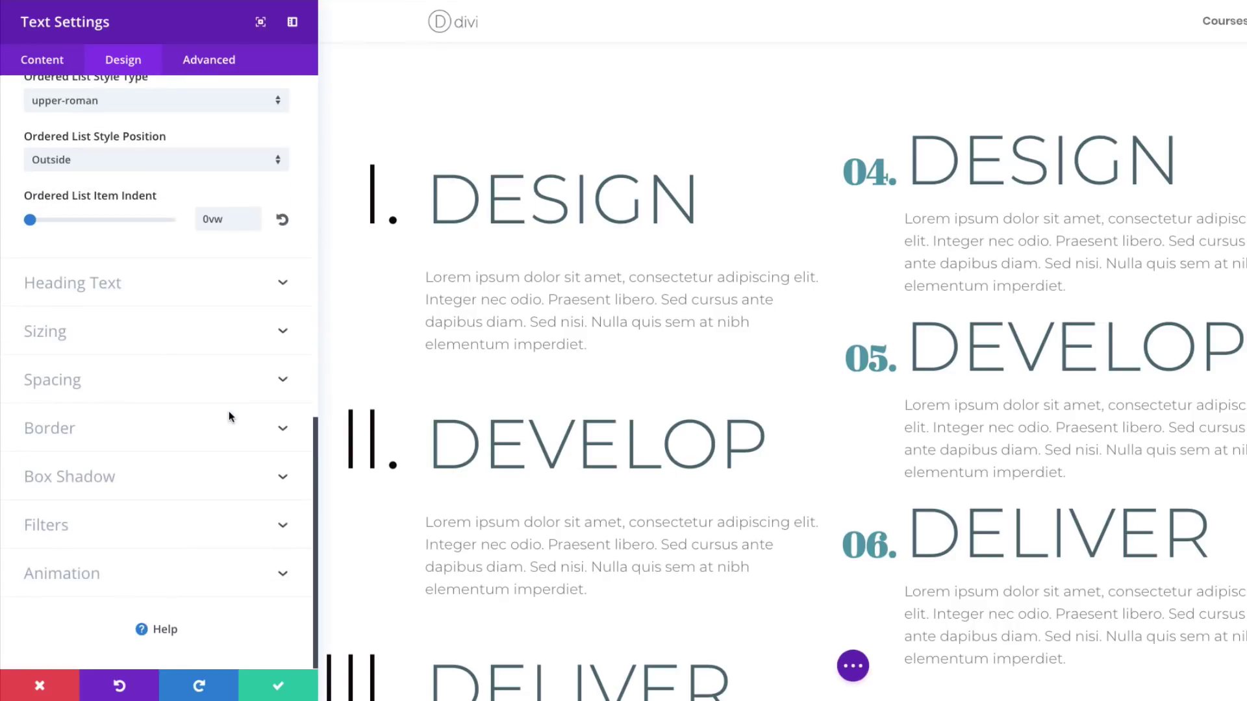
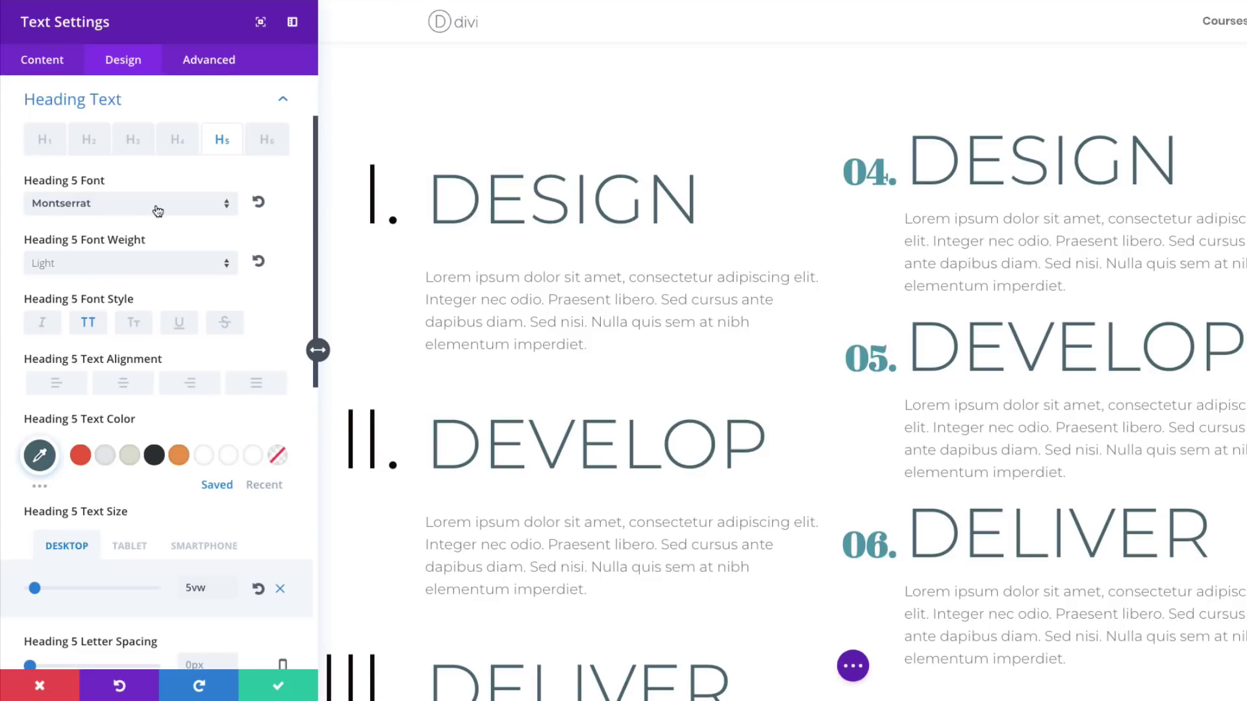
pyautogui.click(156, 209)
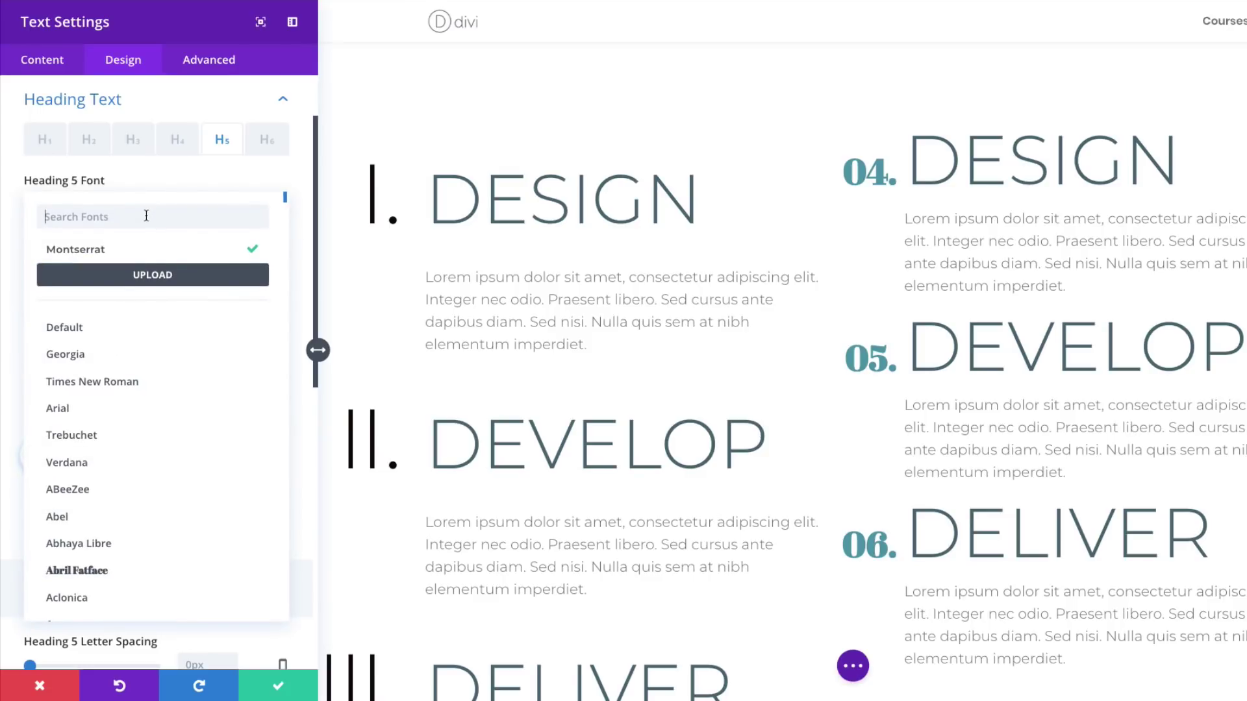
pyautogui.write('lat')
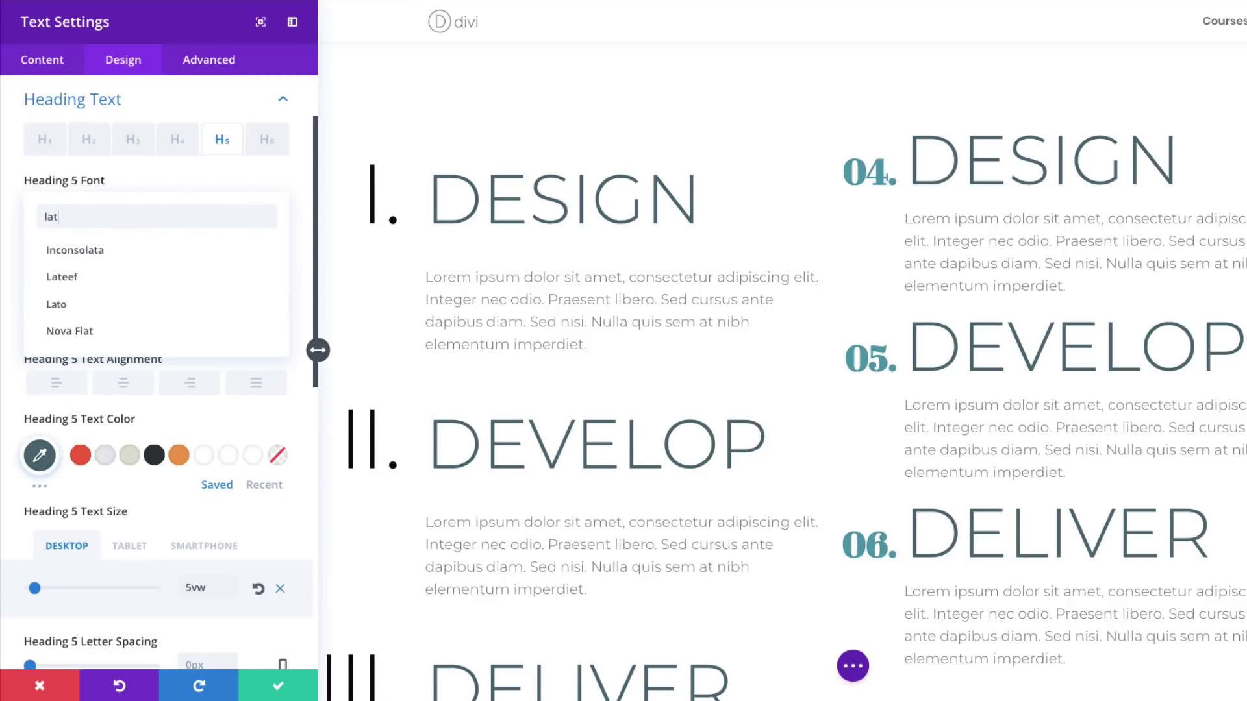
pyautogui.click(83, 314)
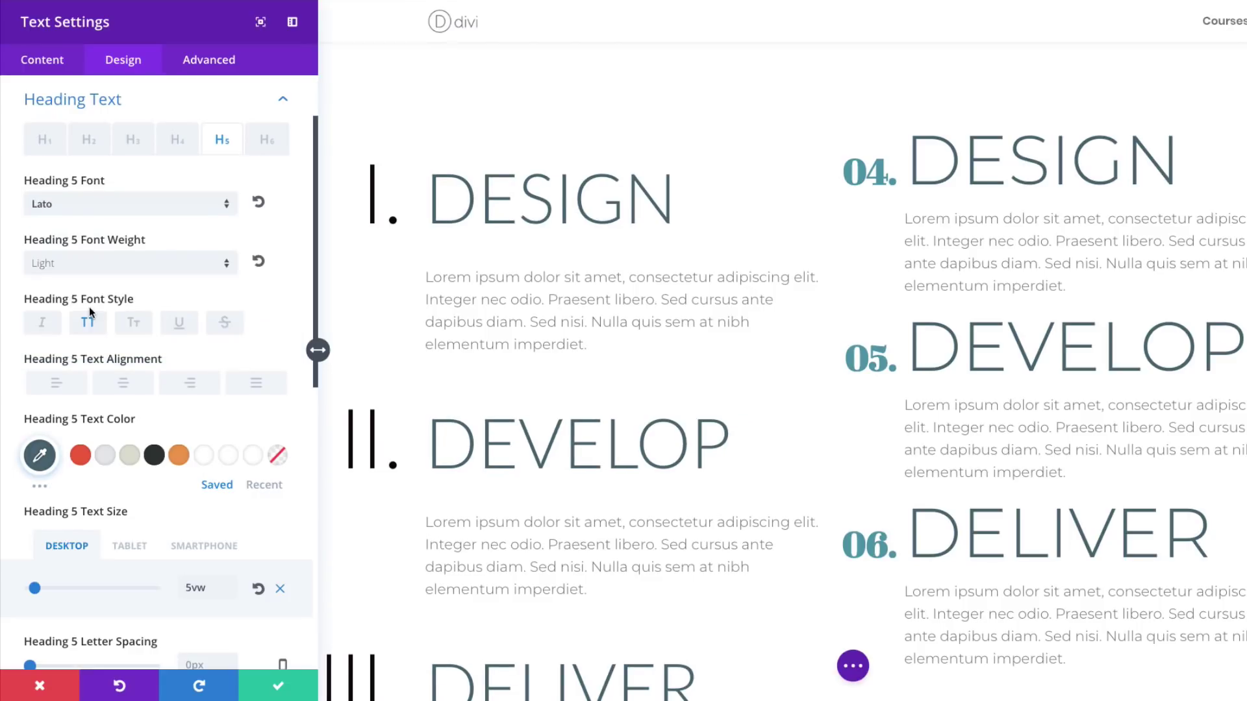
pyautogui.click(68, 266)
pyautogui.click(91, 357)
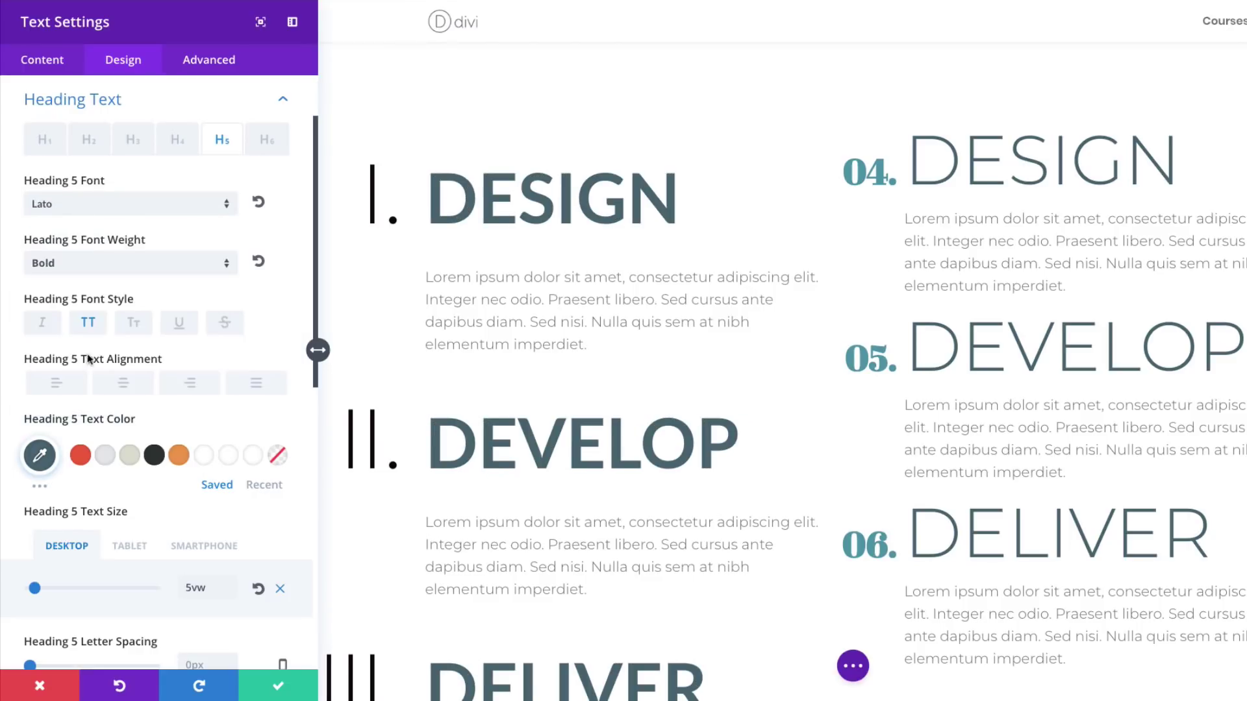
# Underline the Heading 5 text and set the underline color to rgba(0,0,0,0.14).
pyautogui.click(180, 325)
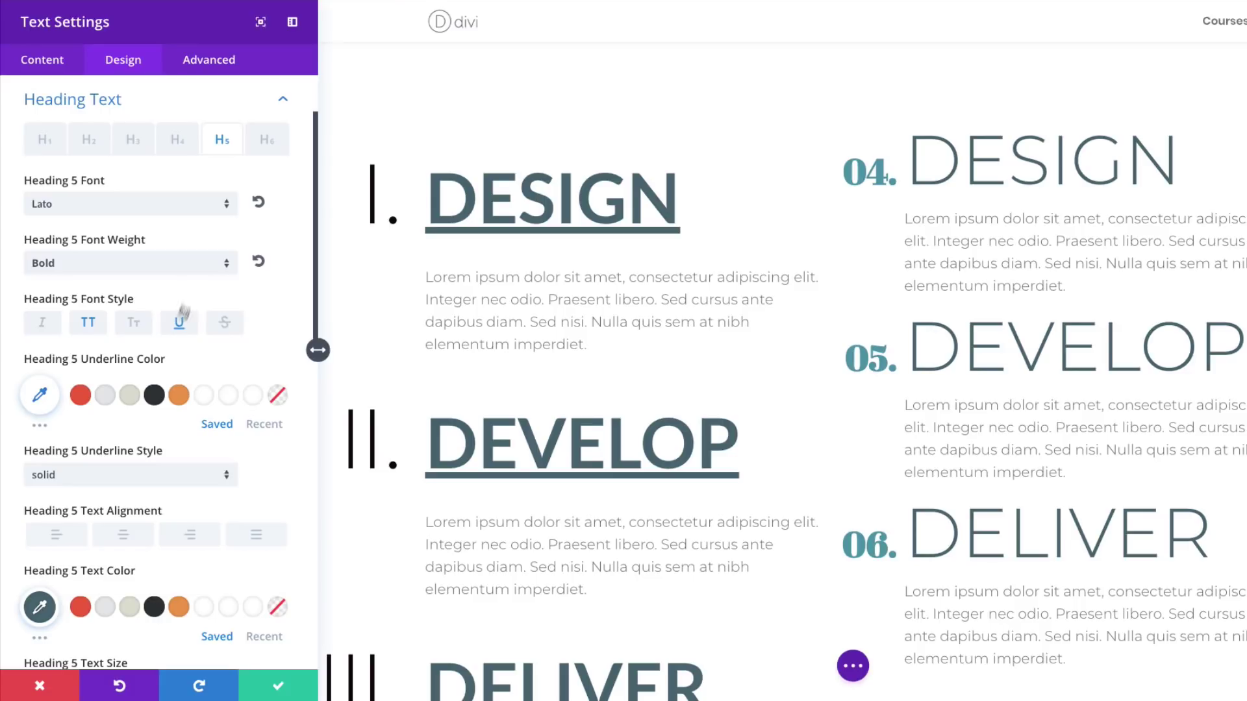
pyautogui.click(40, 395)
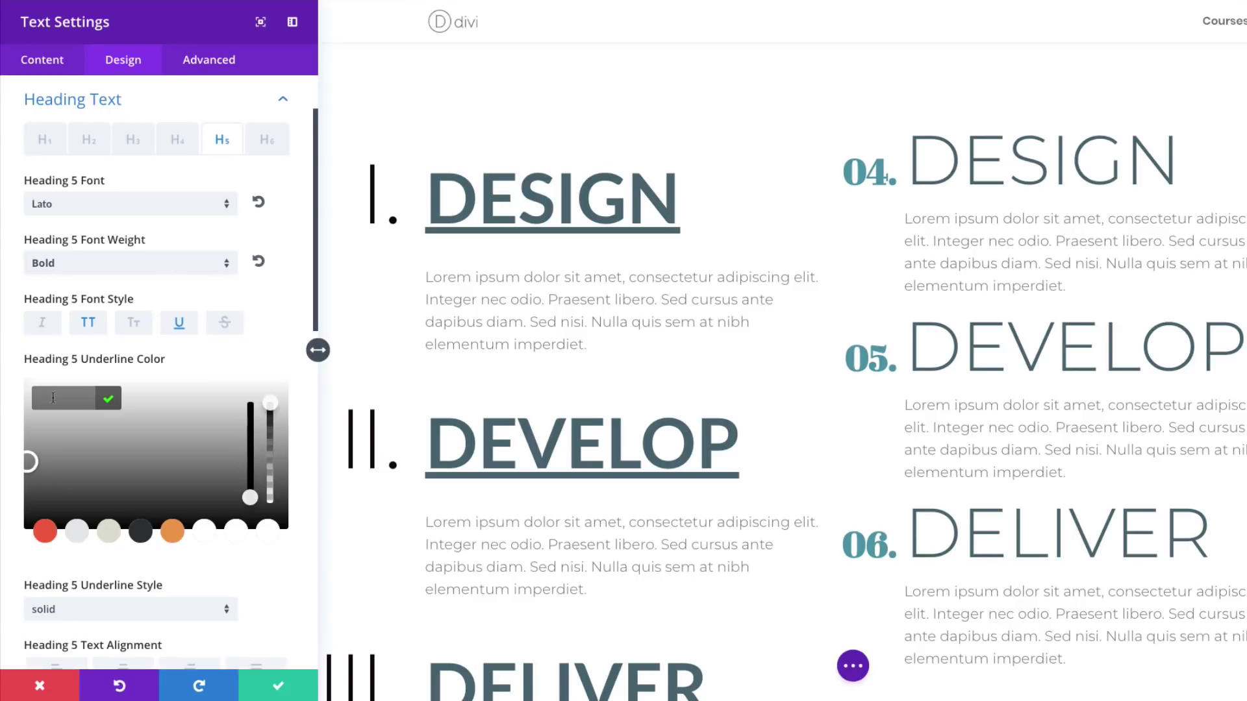
pyautogui.moveTo(267, 404); pyautogui.dragTo(270, 417)
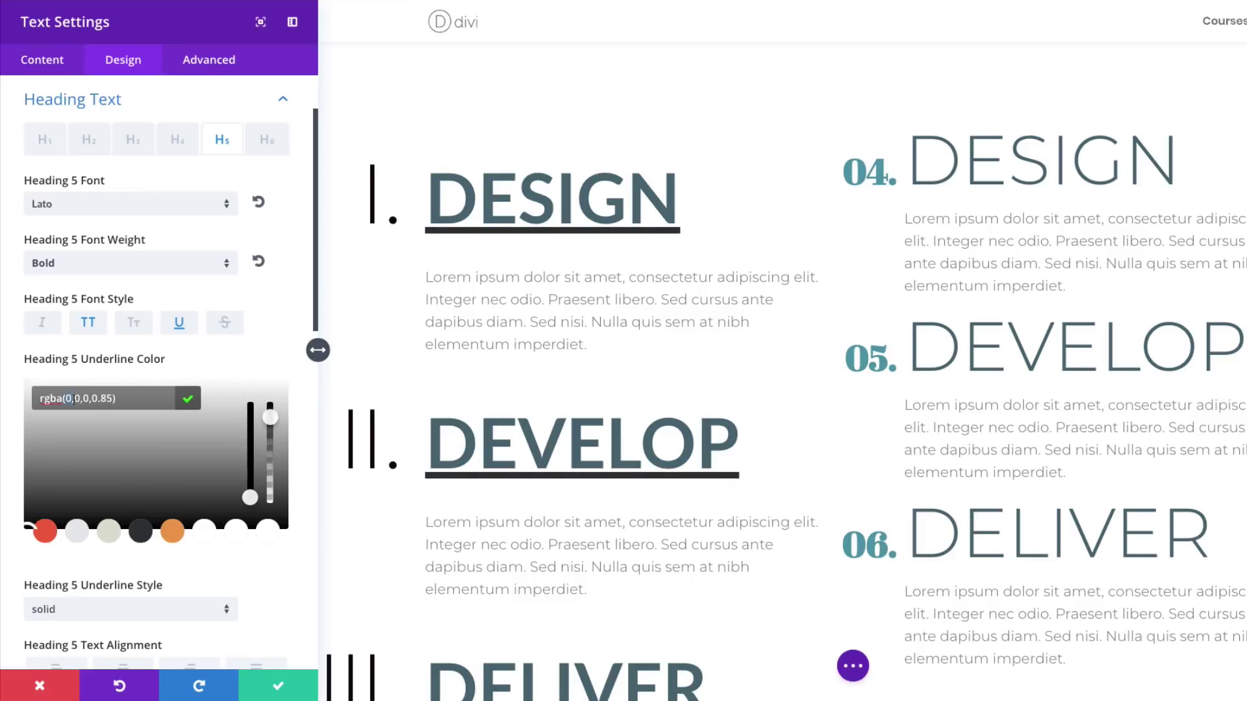
pyautogui.press('BackSpace')
pyautogui.press('BackSpace')
pyautogui.write('14')
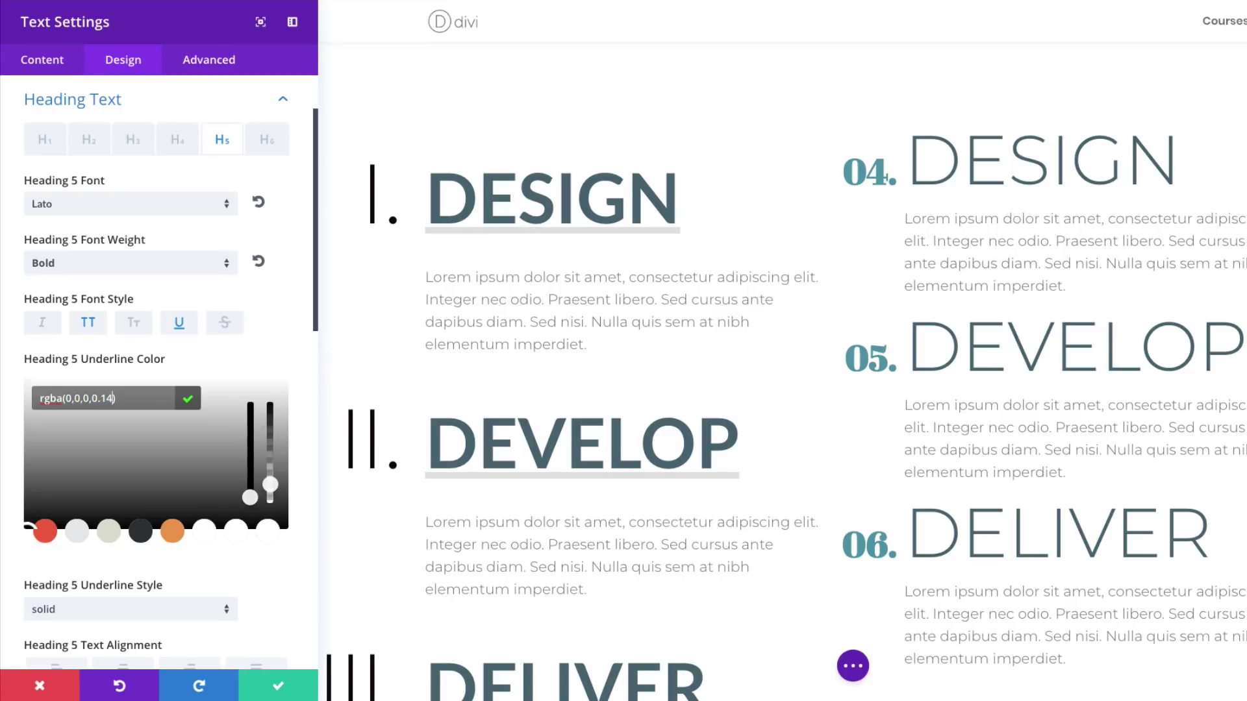
pyautogui.scroll(-2, 177, 593)
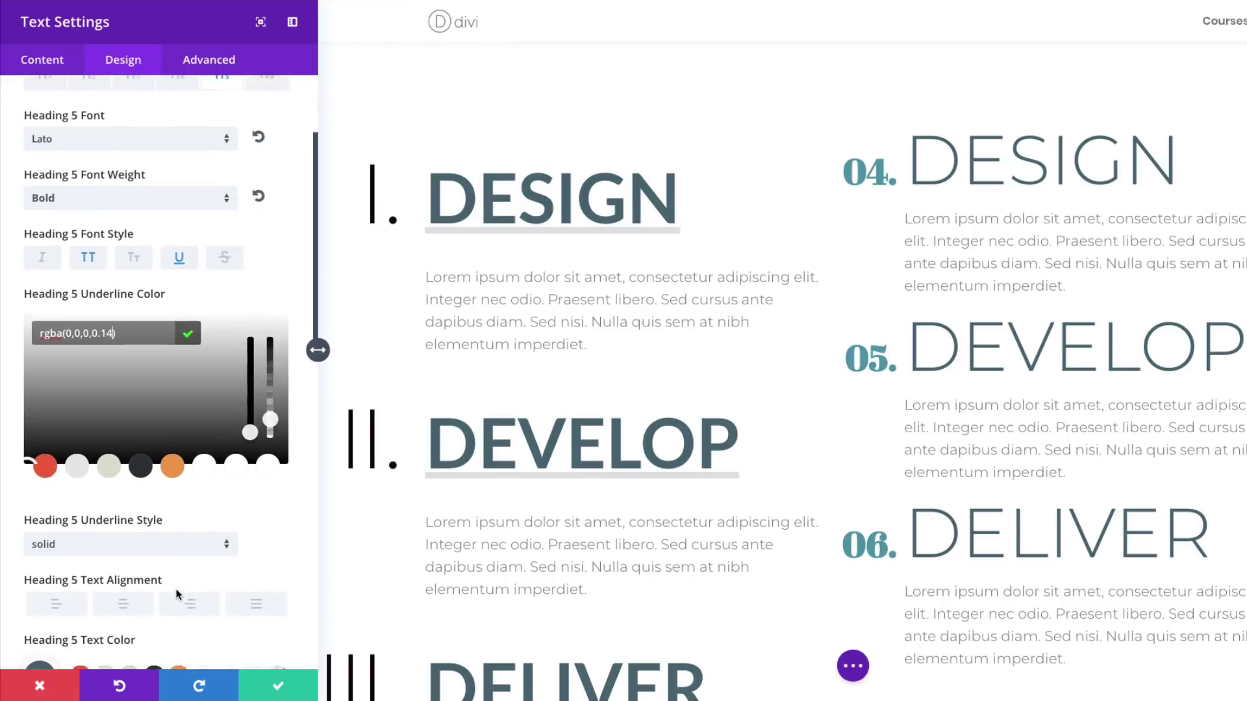
pyautogui.scroll(-2, 177, 592)
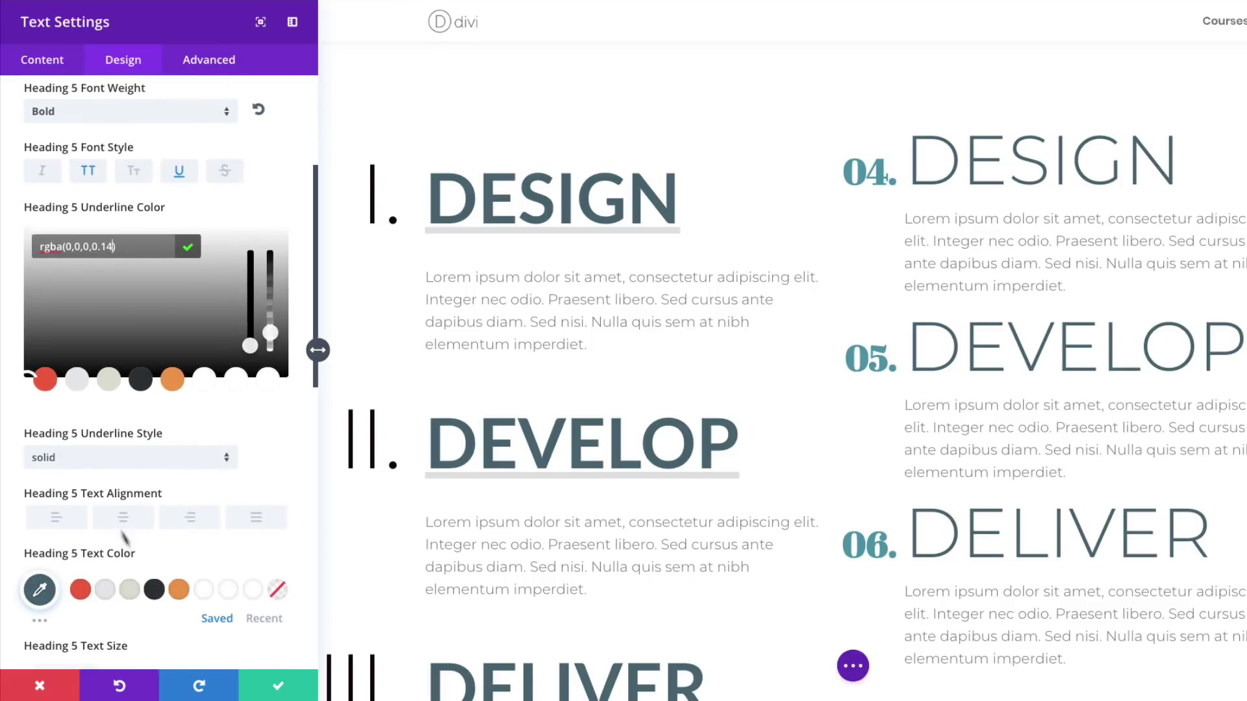
# Set the Heading 5 underline style to double and the heading text color to black.
pyautogui.click(93, 464)
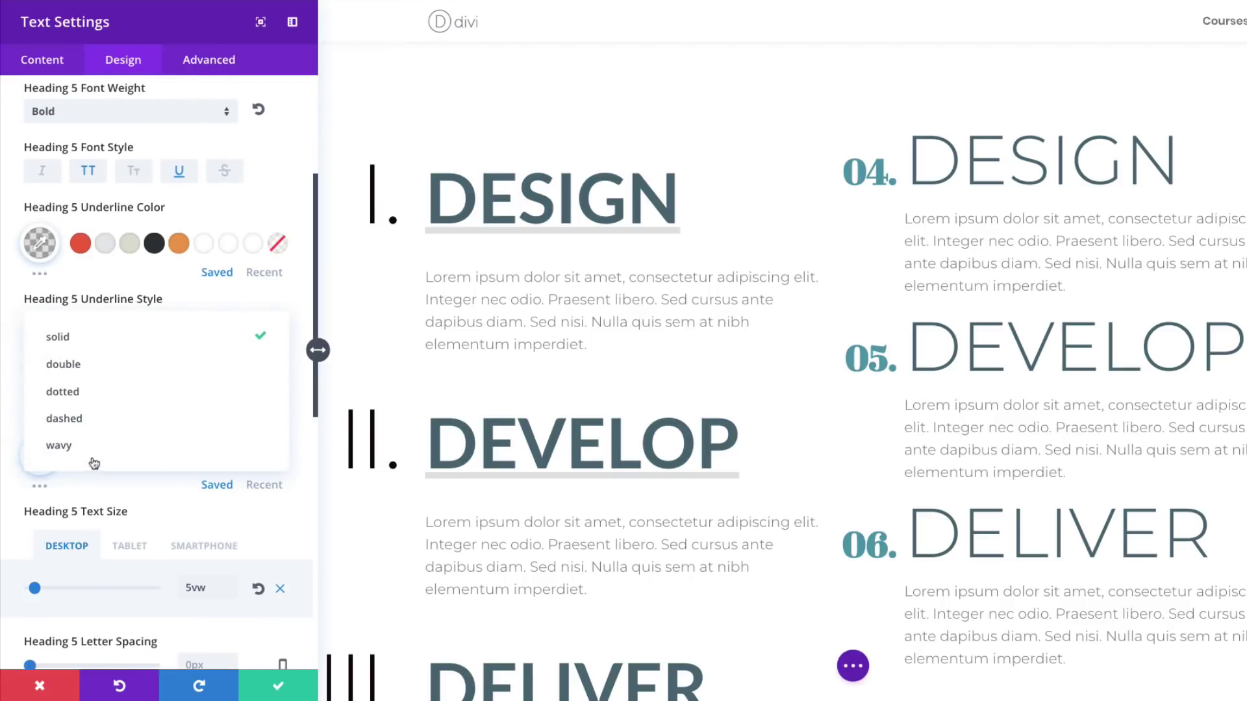
pyautogui.click(109, 375)
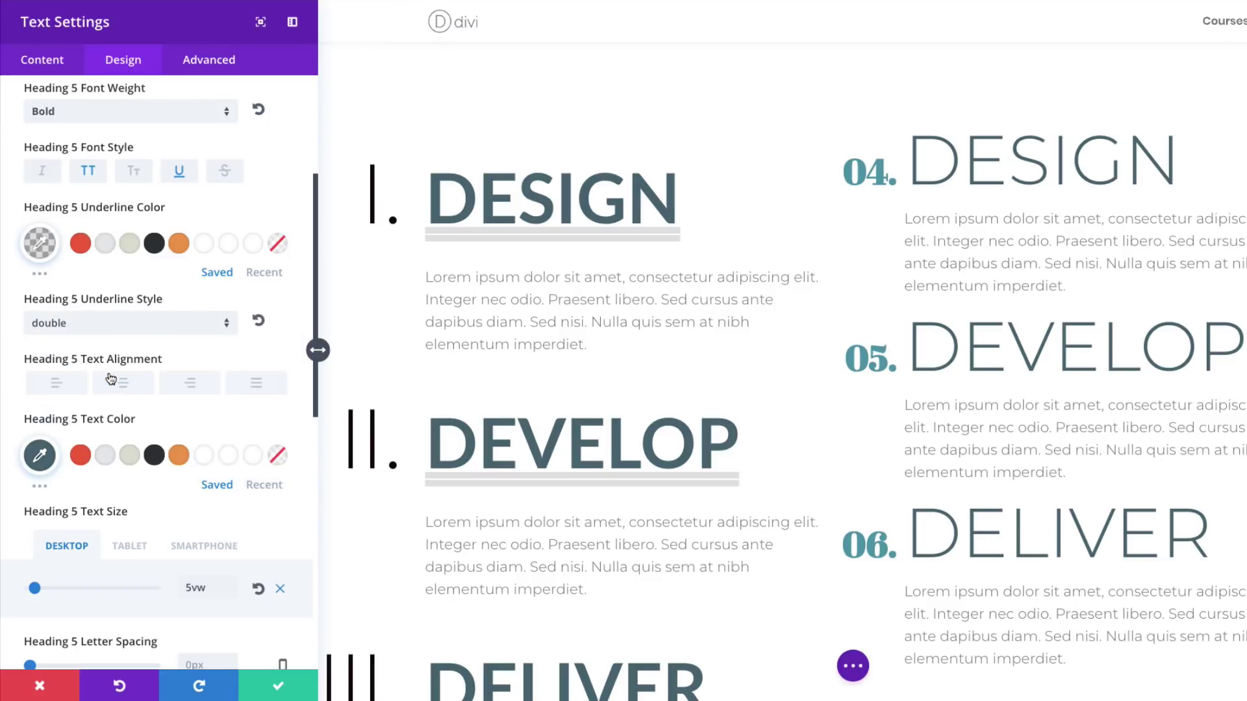
pyautogui.click(42, 454)
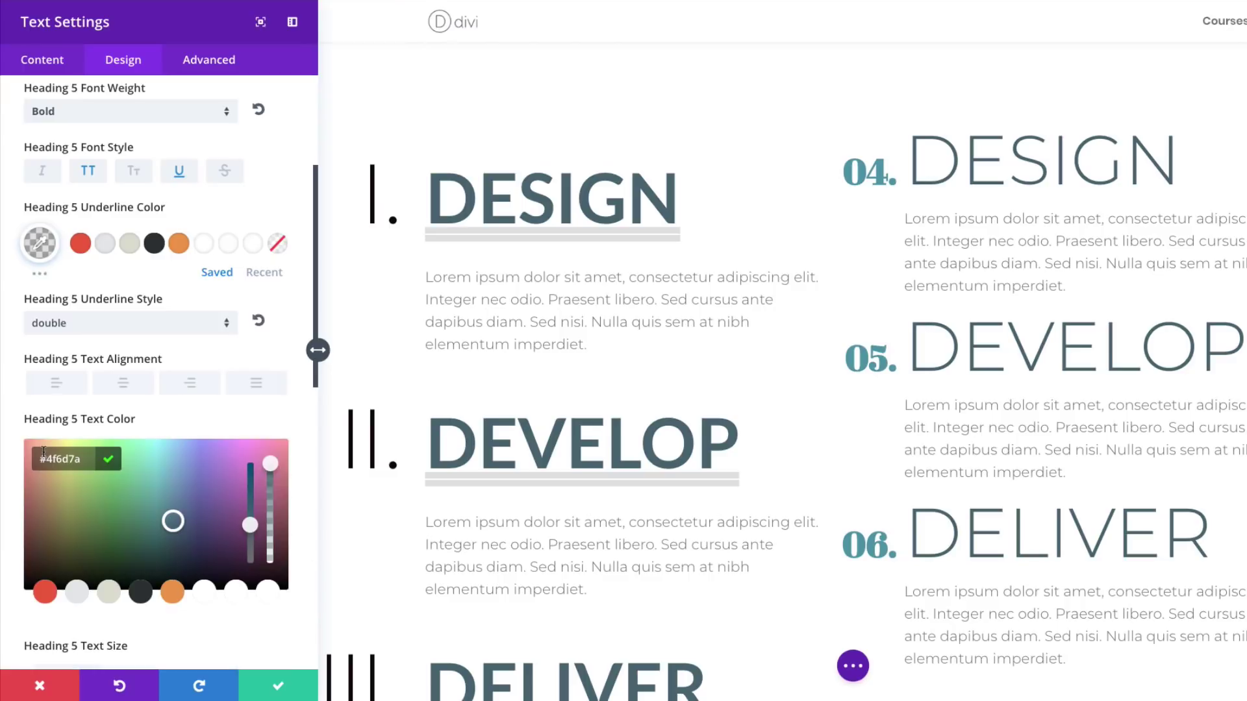
pyautogui.moveTo(57, 564); pyautogui.dragTo(12, 592)
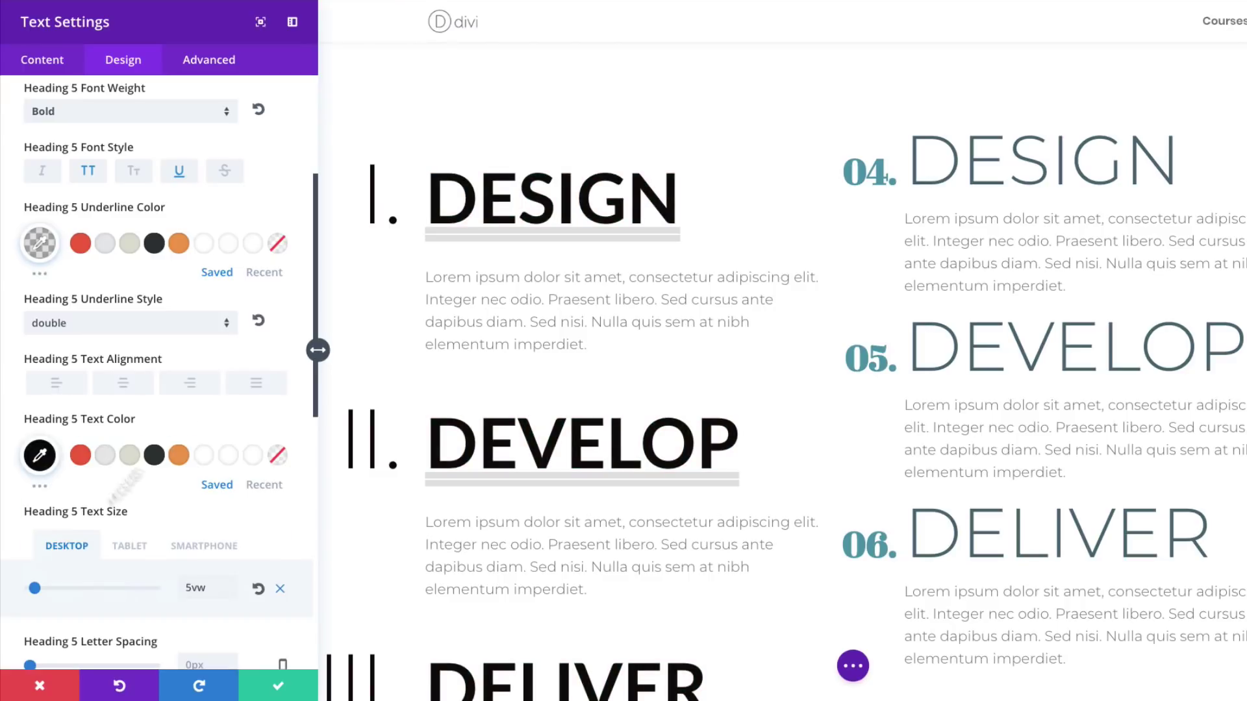
# Set the Heading 5 desktop text size to 40px.
pyautogui.doubleClick(203, 589)
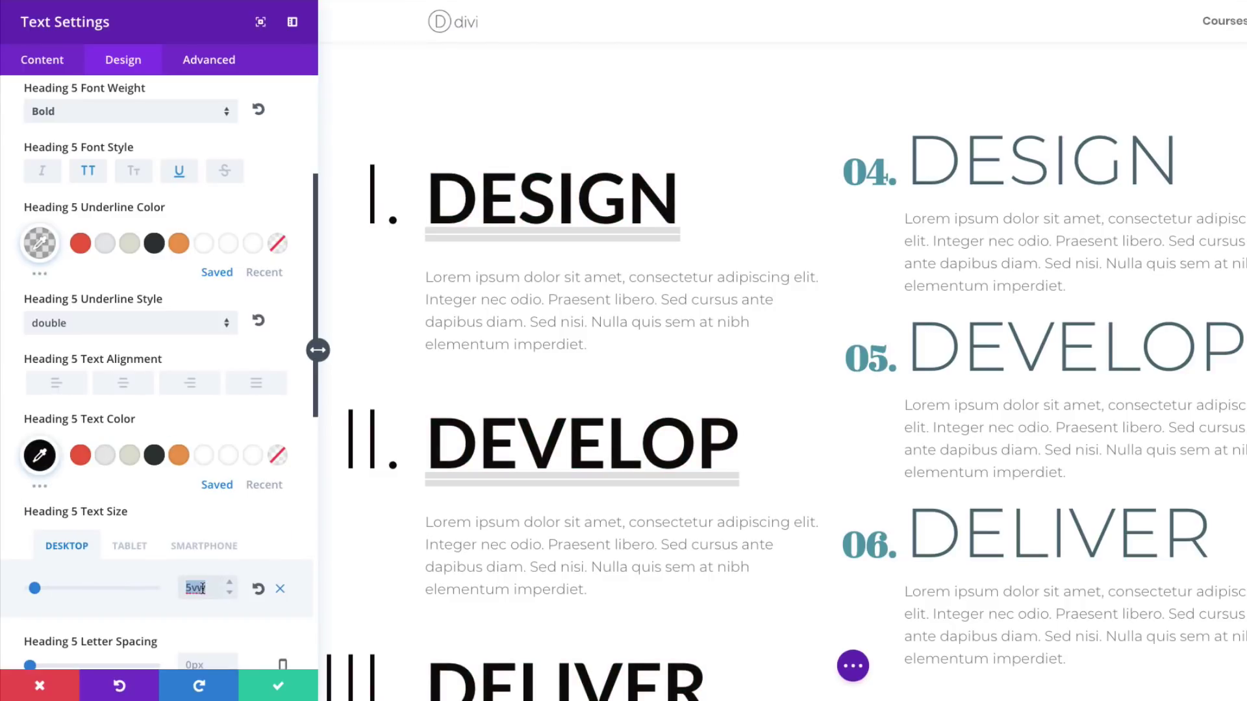
pyautogui.write('40px')
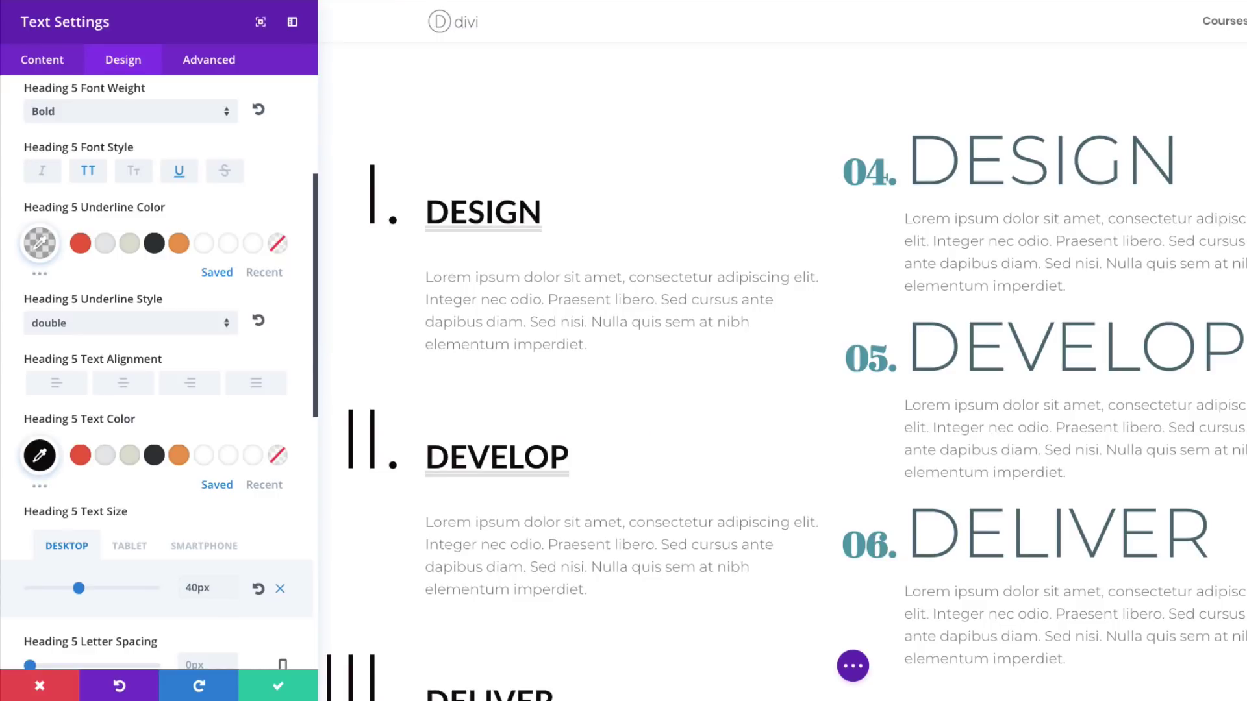
pyautogui.scroll(-3, 208, 550)
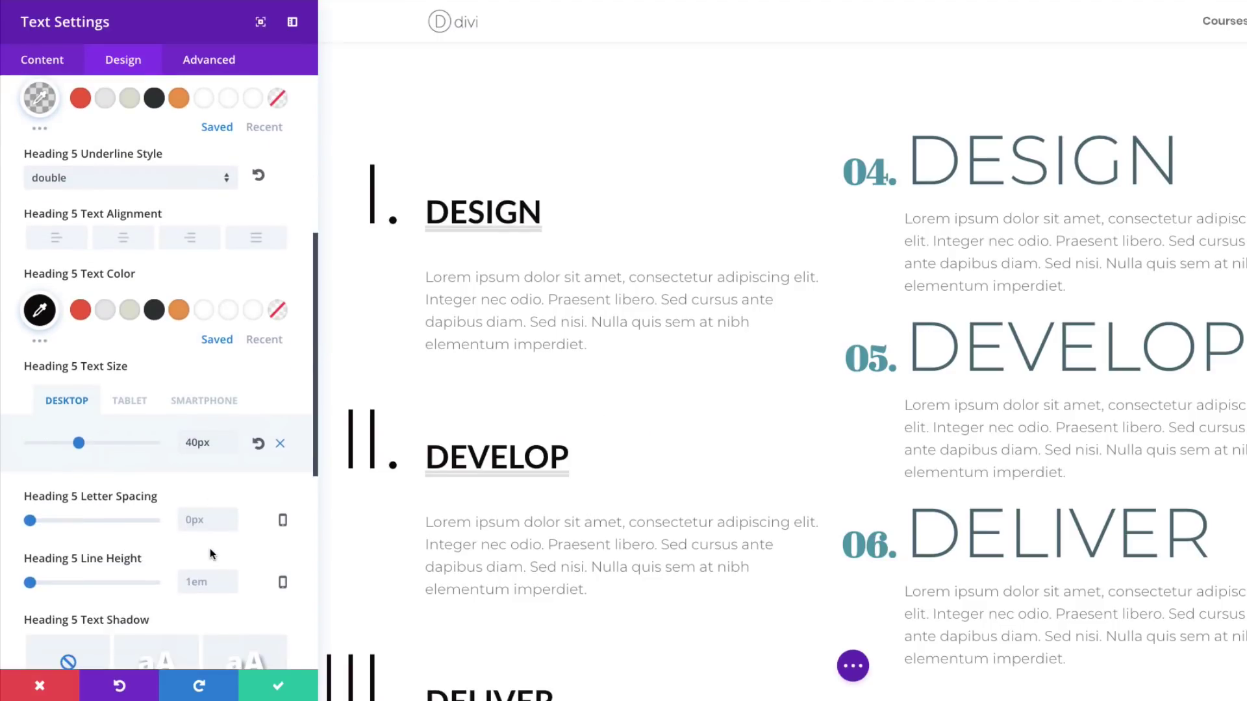
# Find the padding options and set linked left and right desktop padding of 3vw on the text module.
pyautogui.scroll(6, 208, 552)
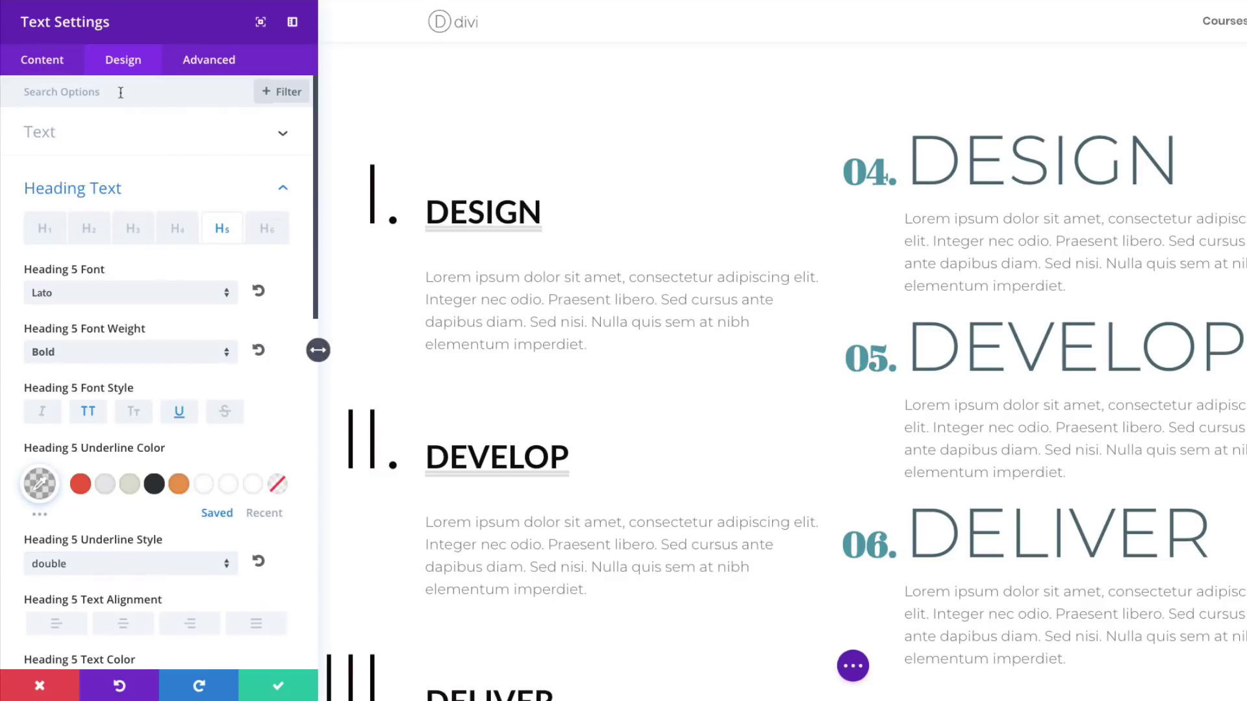
pyautogui.write('Paddi')
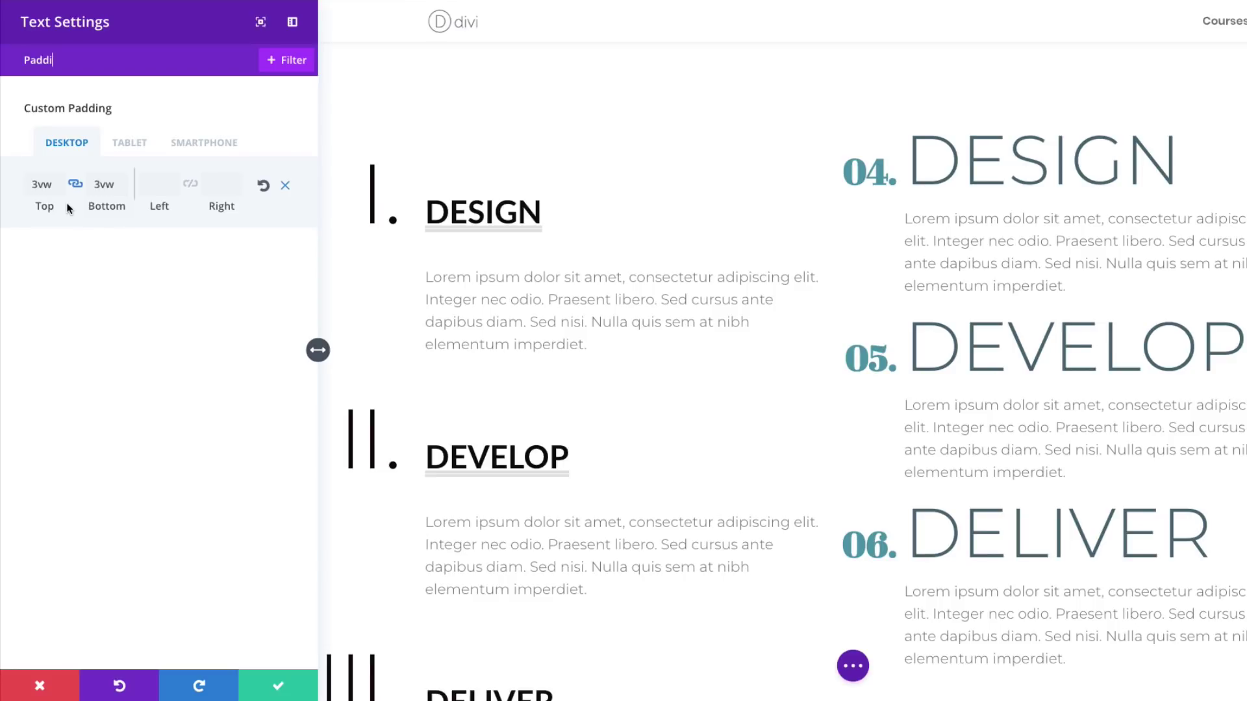
pyautogui.click(193, 187)
pyautogui.click(154, 183)
pyautogui.write('3vw')
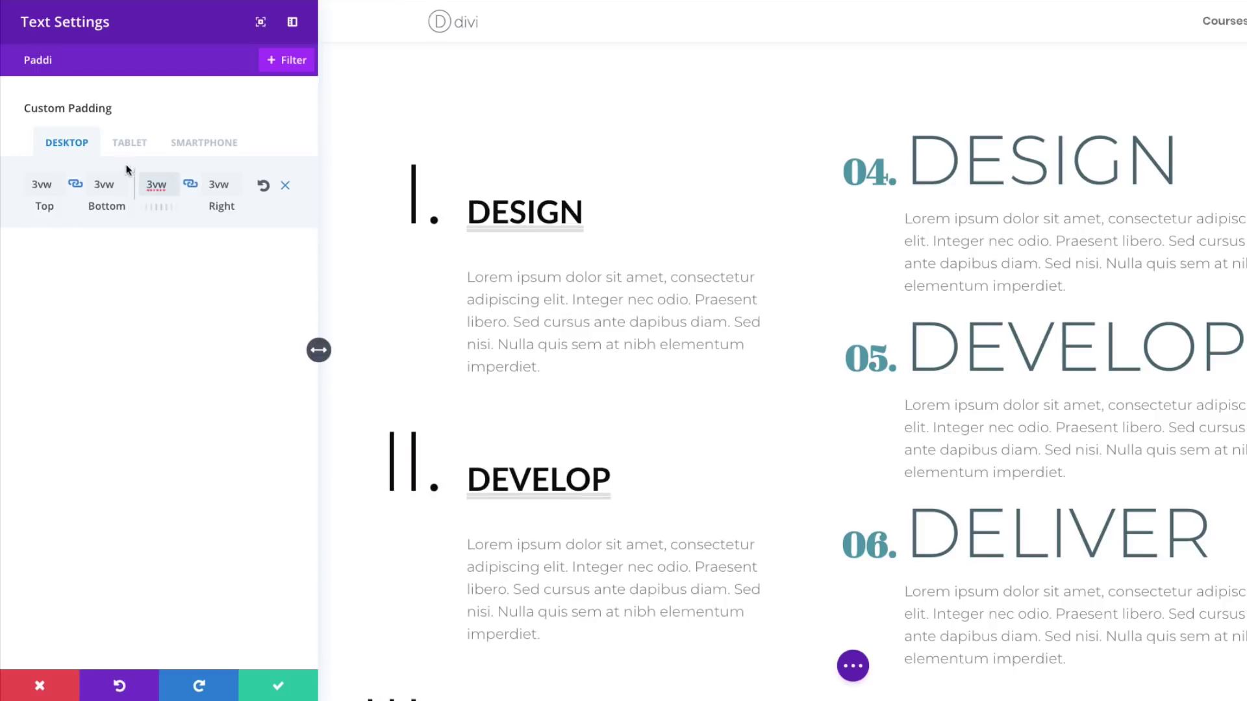
# Set the text module's left padding for tablet to 3vw.
pyautogui.click(135, 146)
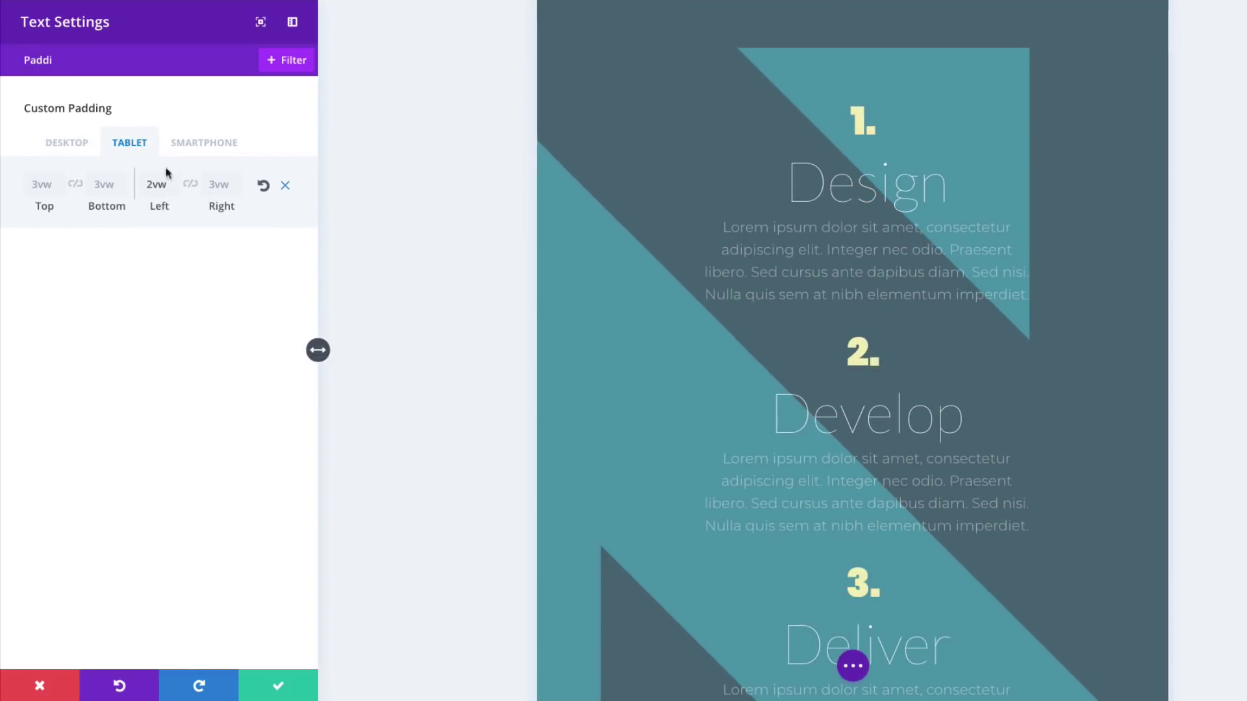
pyautogui.doubleClick(156, 183)
pyautogui.write('3vw')
pyautogui.click(215, 185)
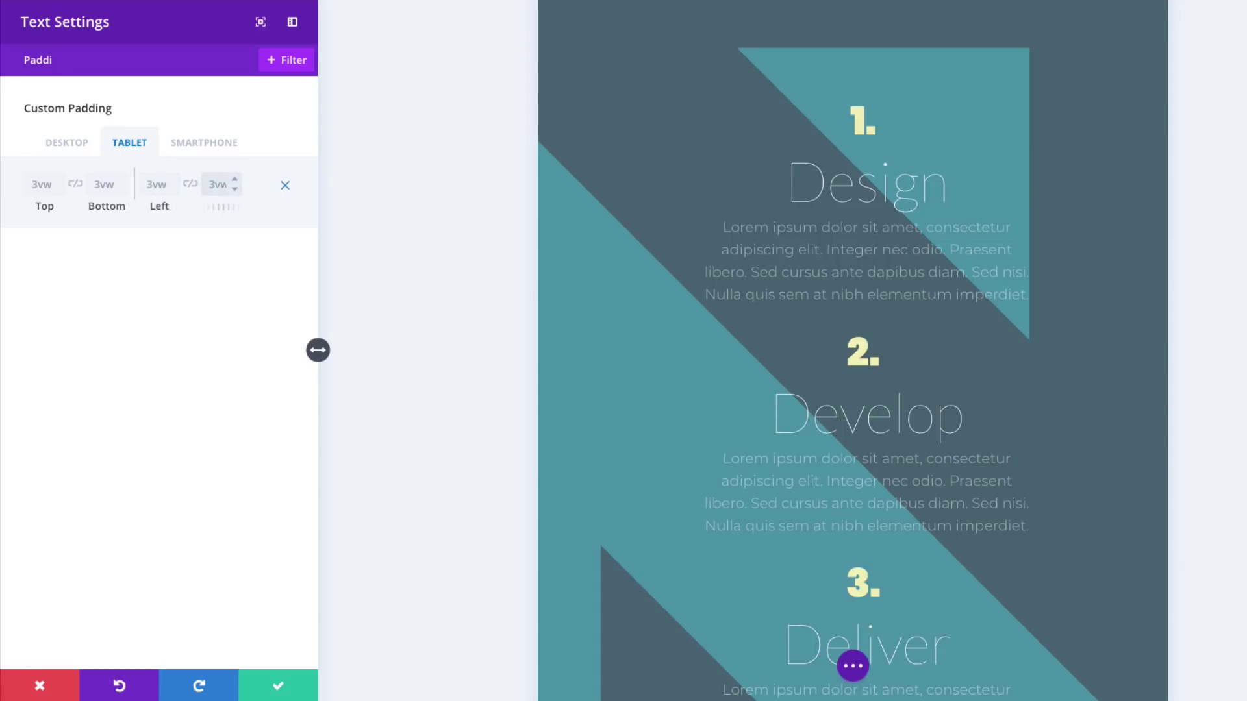
# Set the text module's left padding for smartphone to 50px and return to the desktop values.
pyautogui.click(224, 146)
pyautogui.doubleClick(154, 185)
pyautogui.write('50p')
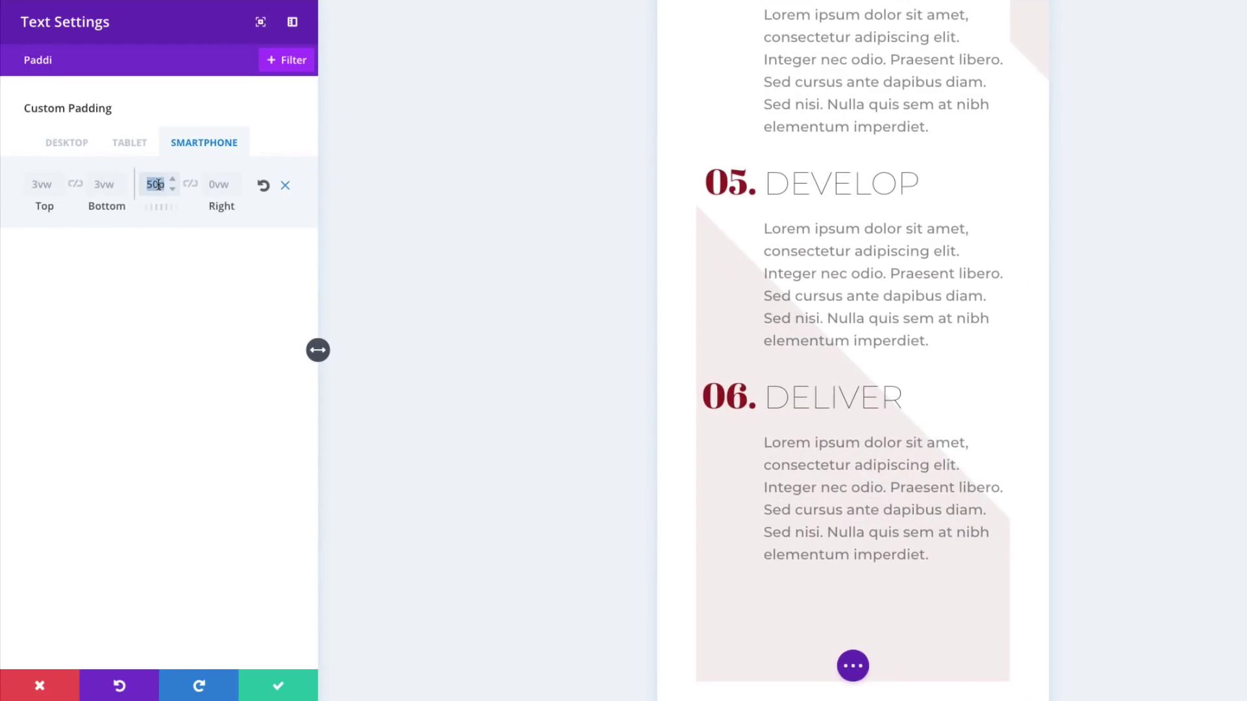
pyautogui.click(73, 148)
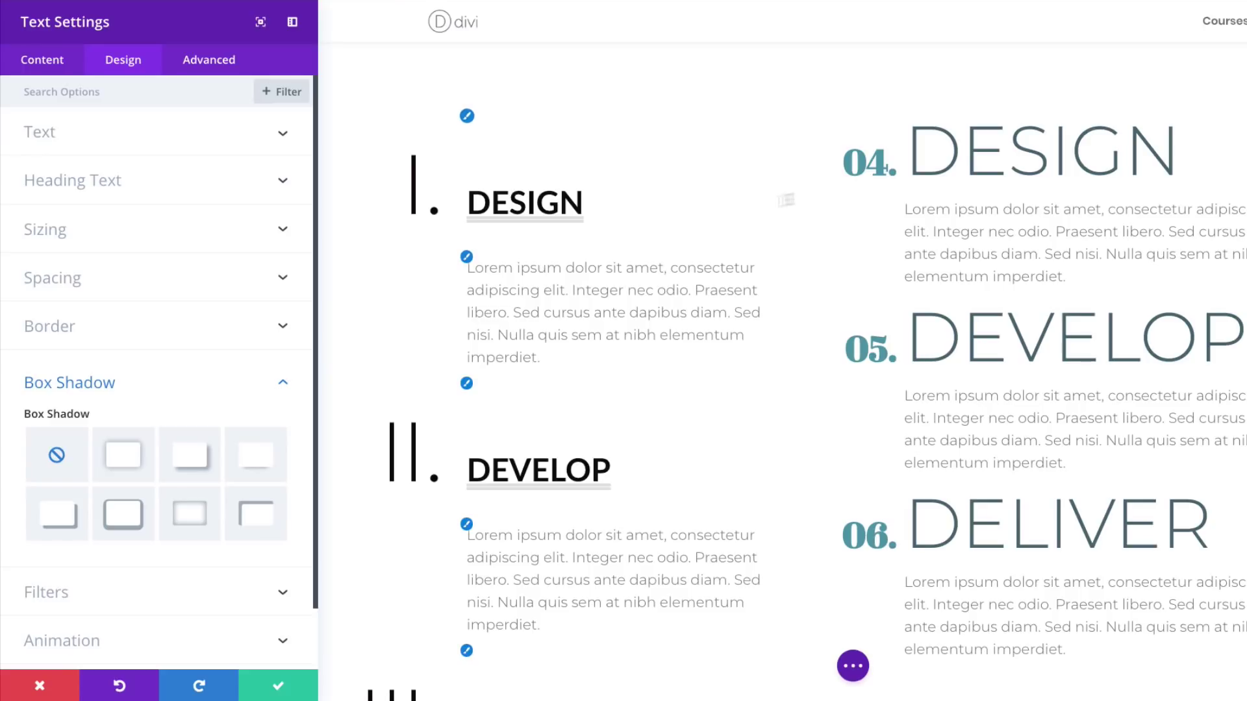
# Copy the Roman-numeral list module's styles, save its settings, and paste the styles onto the second list module beside it.
pyautogui.rightClick(167, 22)
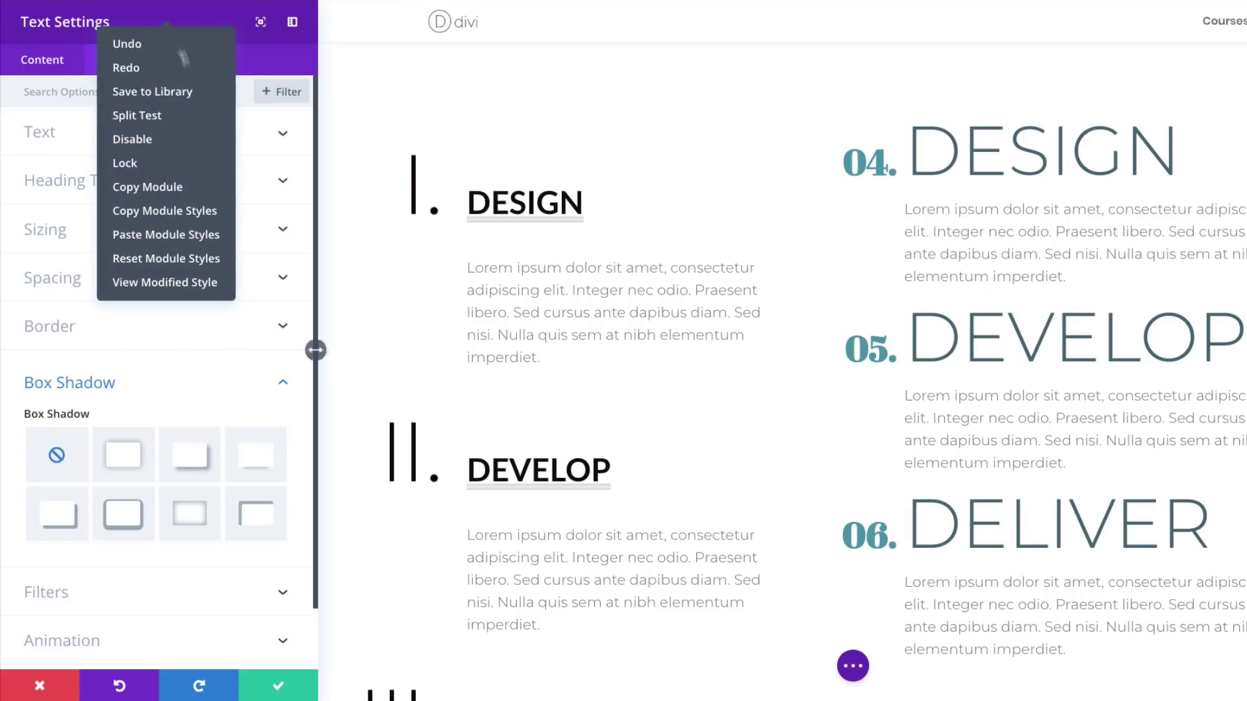
pyautogui.click(182, 216)
pyautogui.click(278, 682)
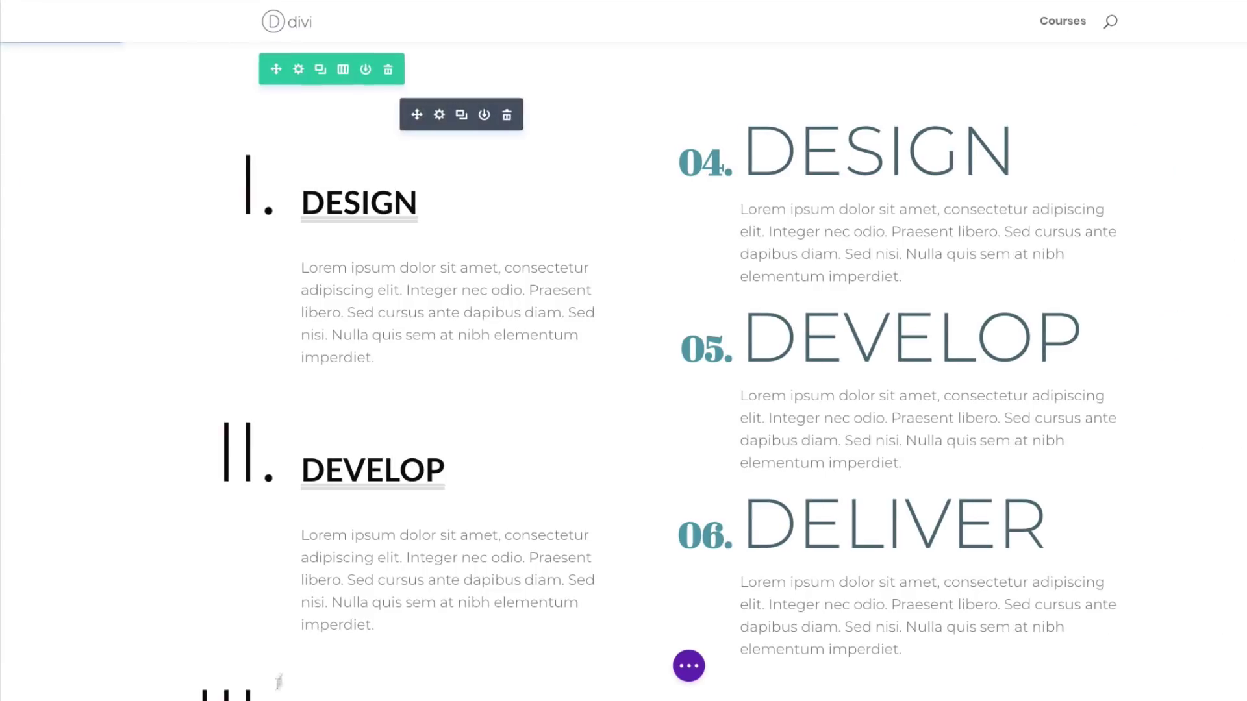
pyautogui.rightClick(906, 127)
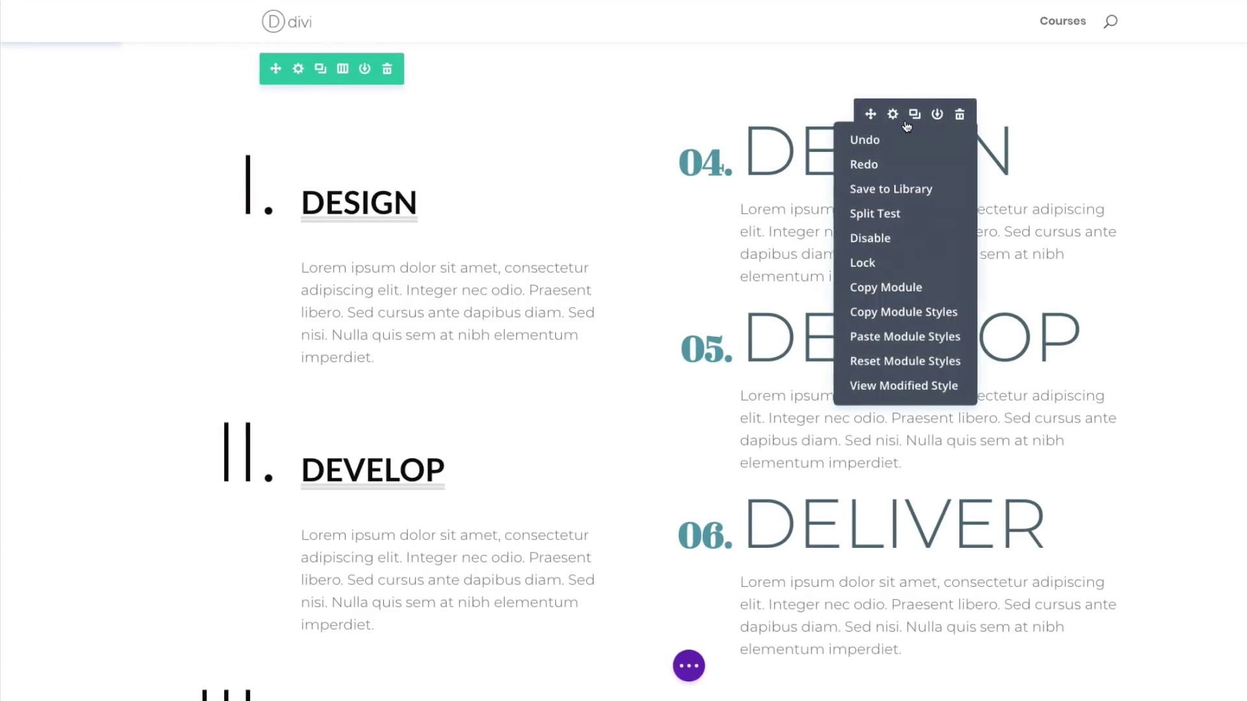
pyautogui.click(898, 336)
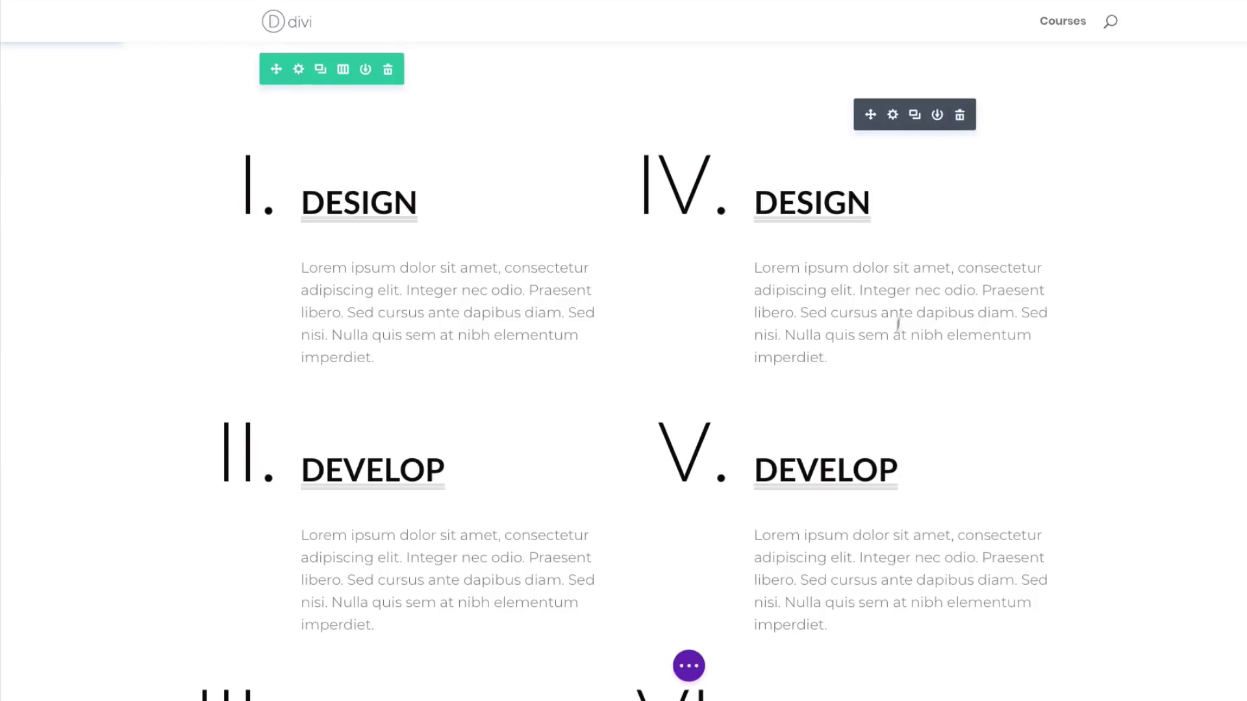
# Review the numbered list designs in all page sections, ending with the Roman-numeral lists.
pyautogui.scroll(-3, 108, 353)
pyautogui.scroll(-5, 107, 353)
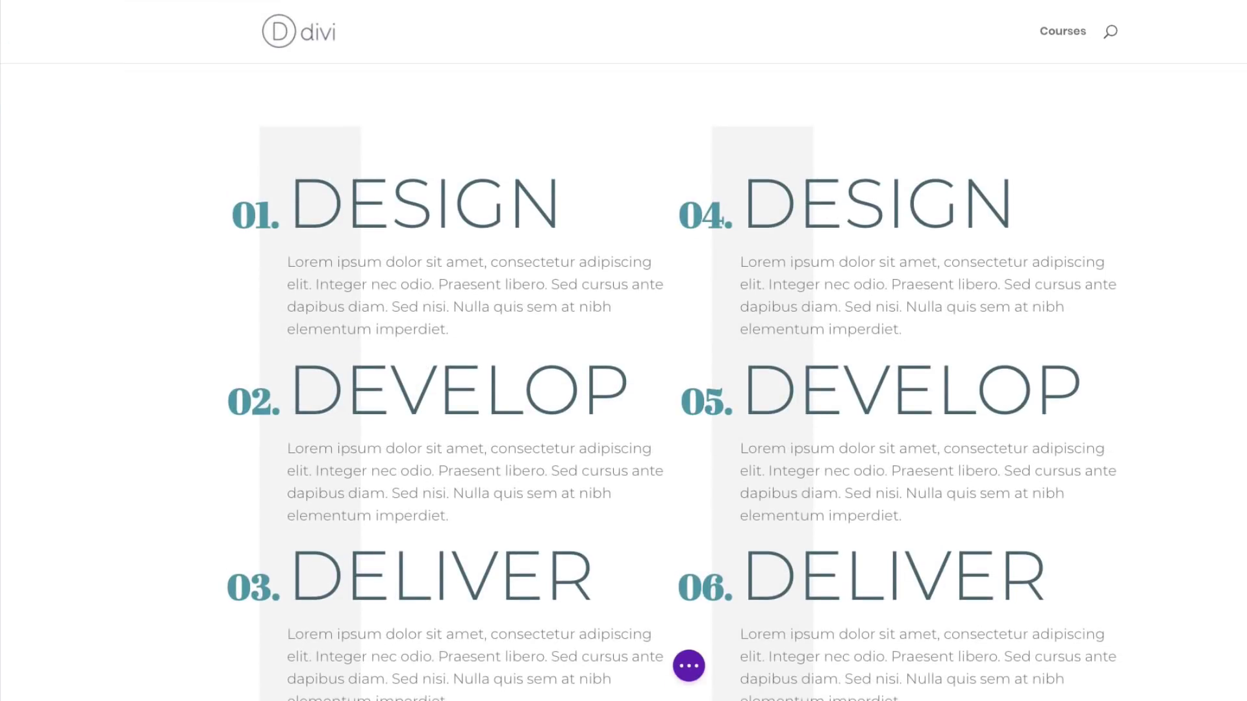
pyautogui.scroll(-6, 623, 389)
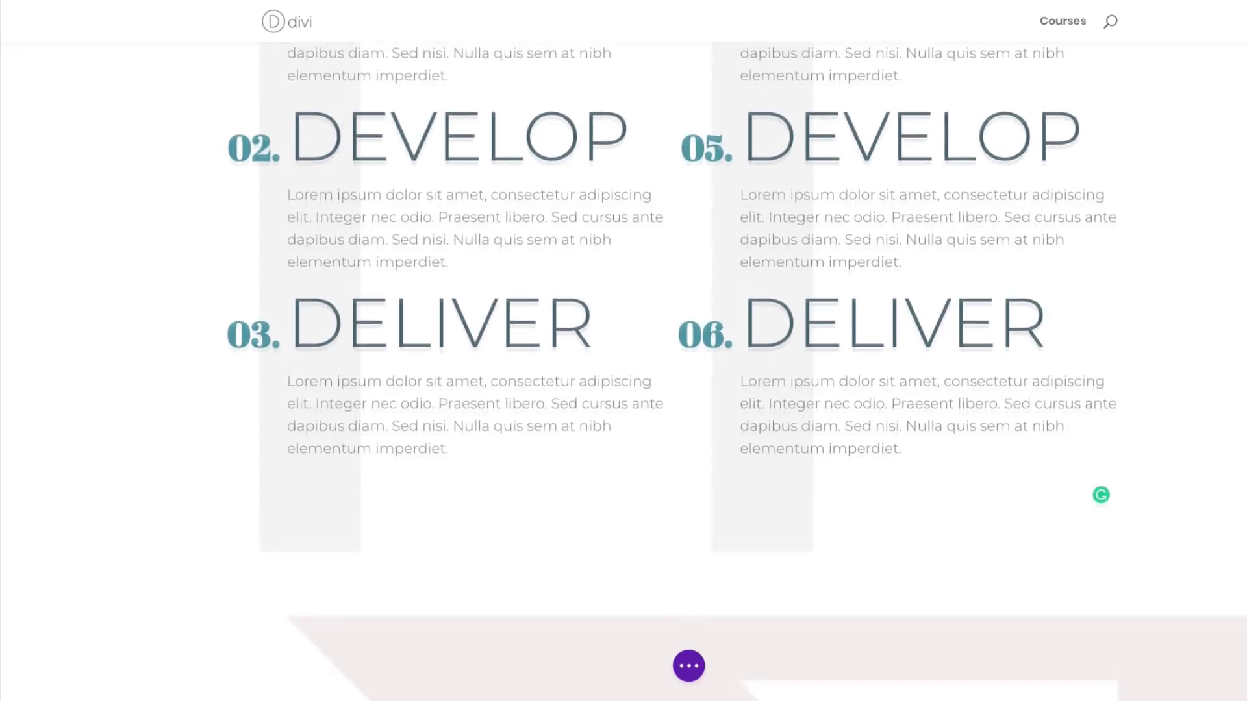
pyautogui.scroll(-6, 623, 390)
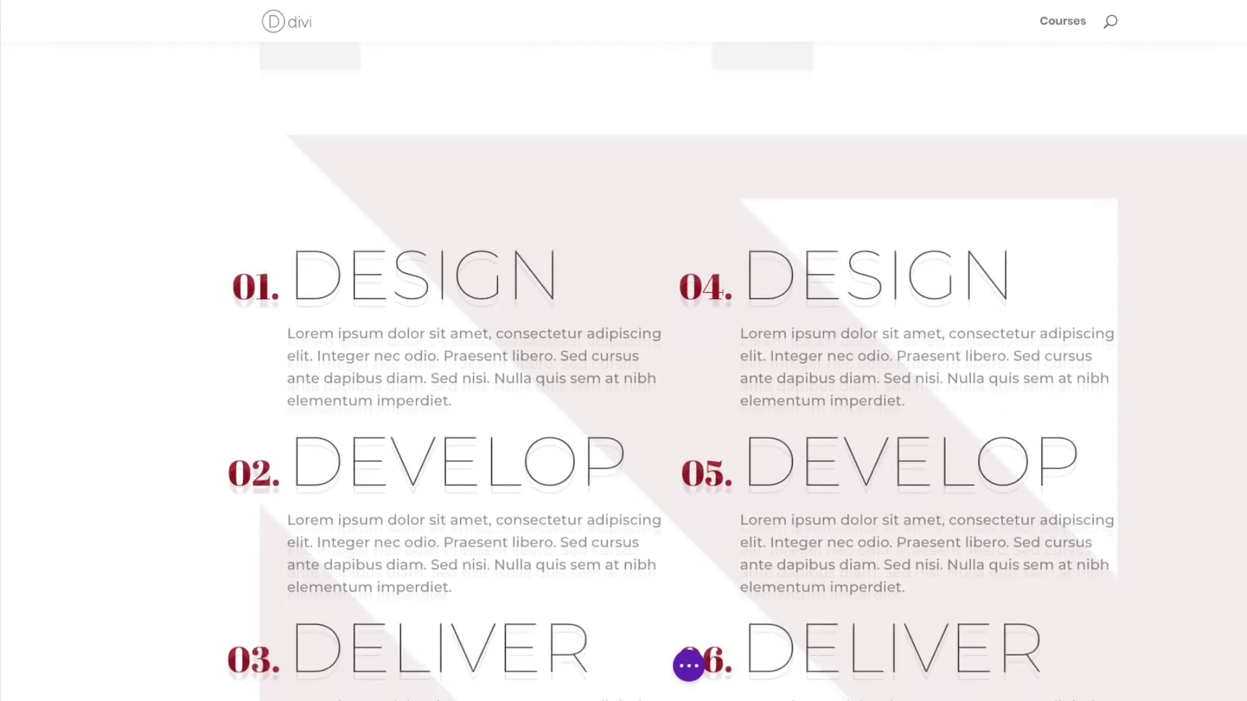
pyautogui.scroll(-6, 623, 389)
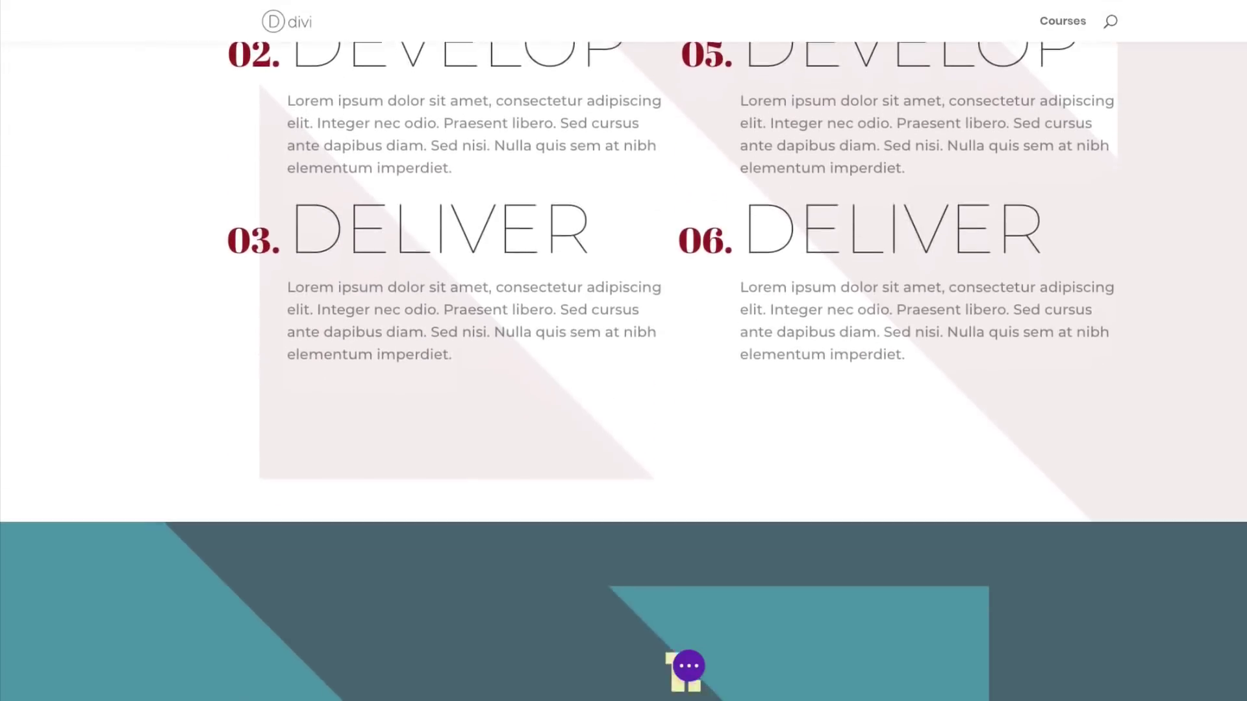
pyautogui.scroll(-5, 623, 390)
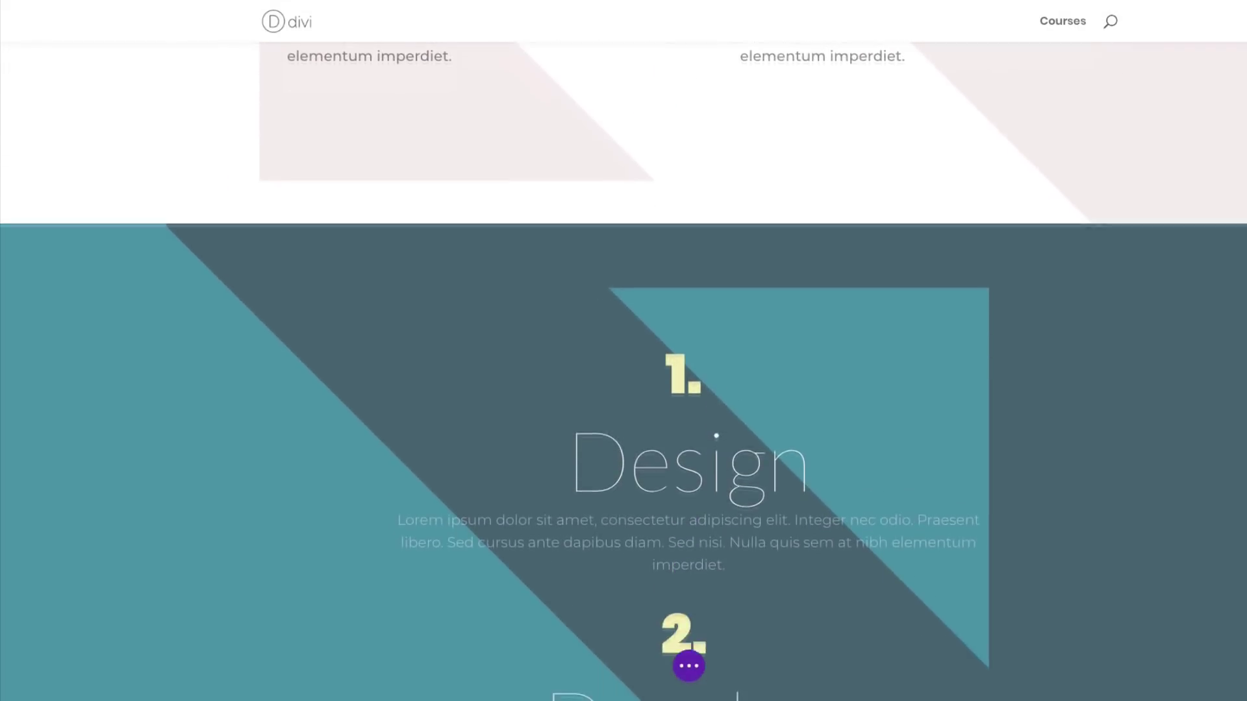
pyautogui.scroll(-14, 624, 390)
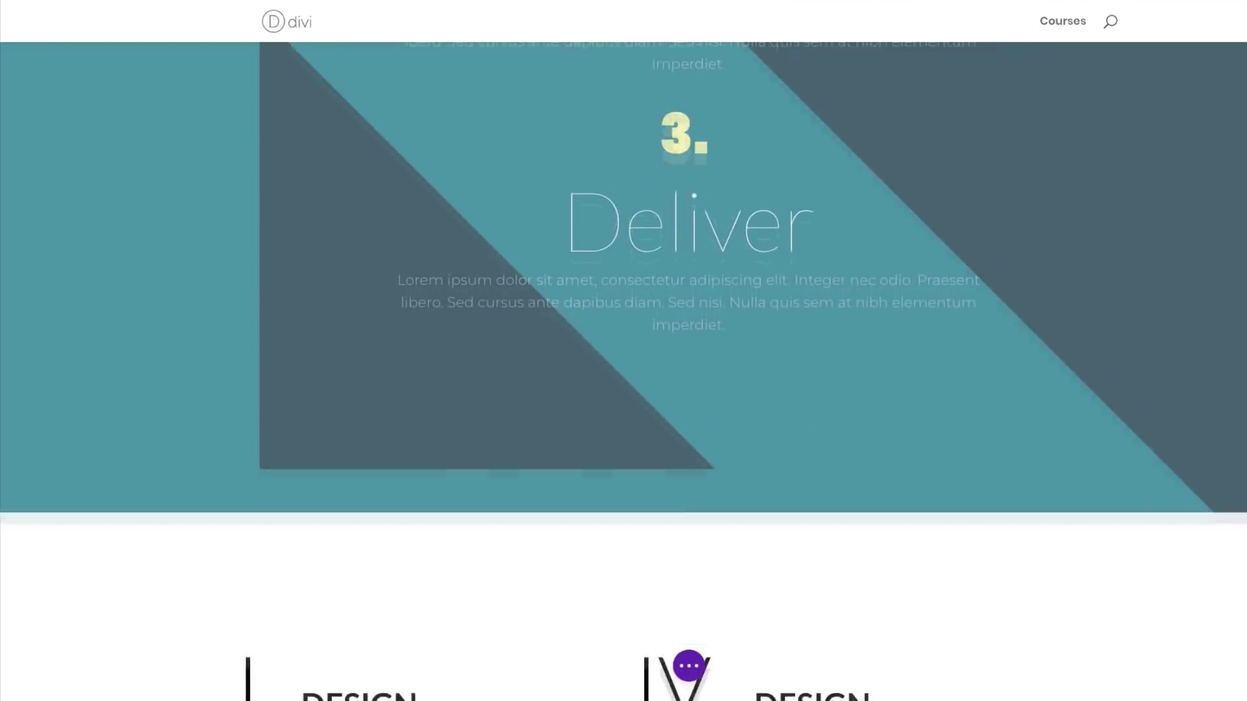
pyautogui.scroll(-9, 623, 370)
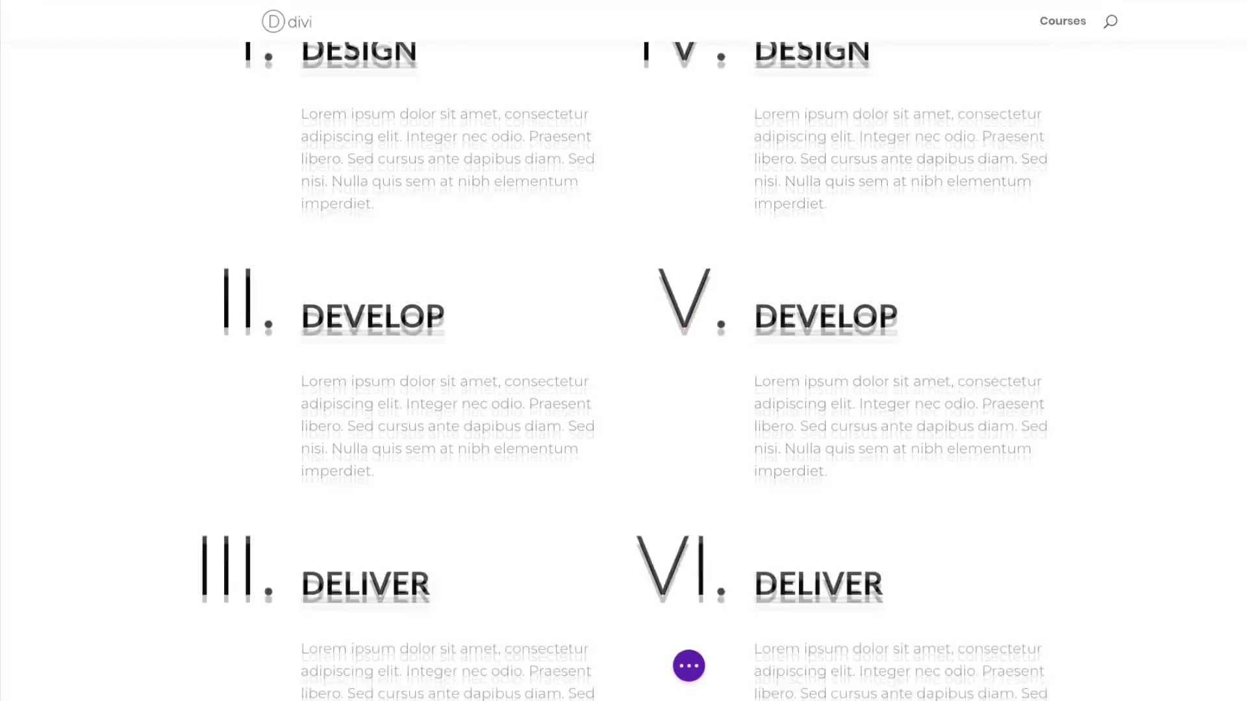